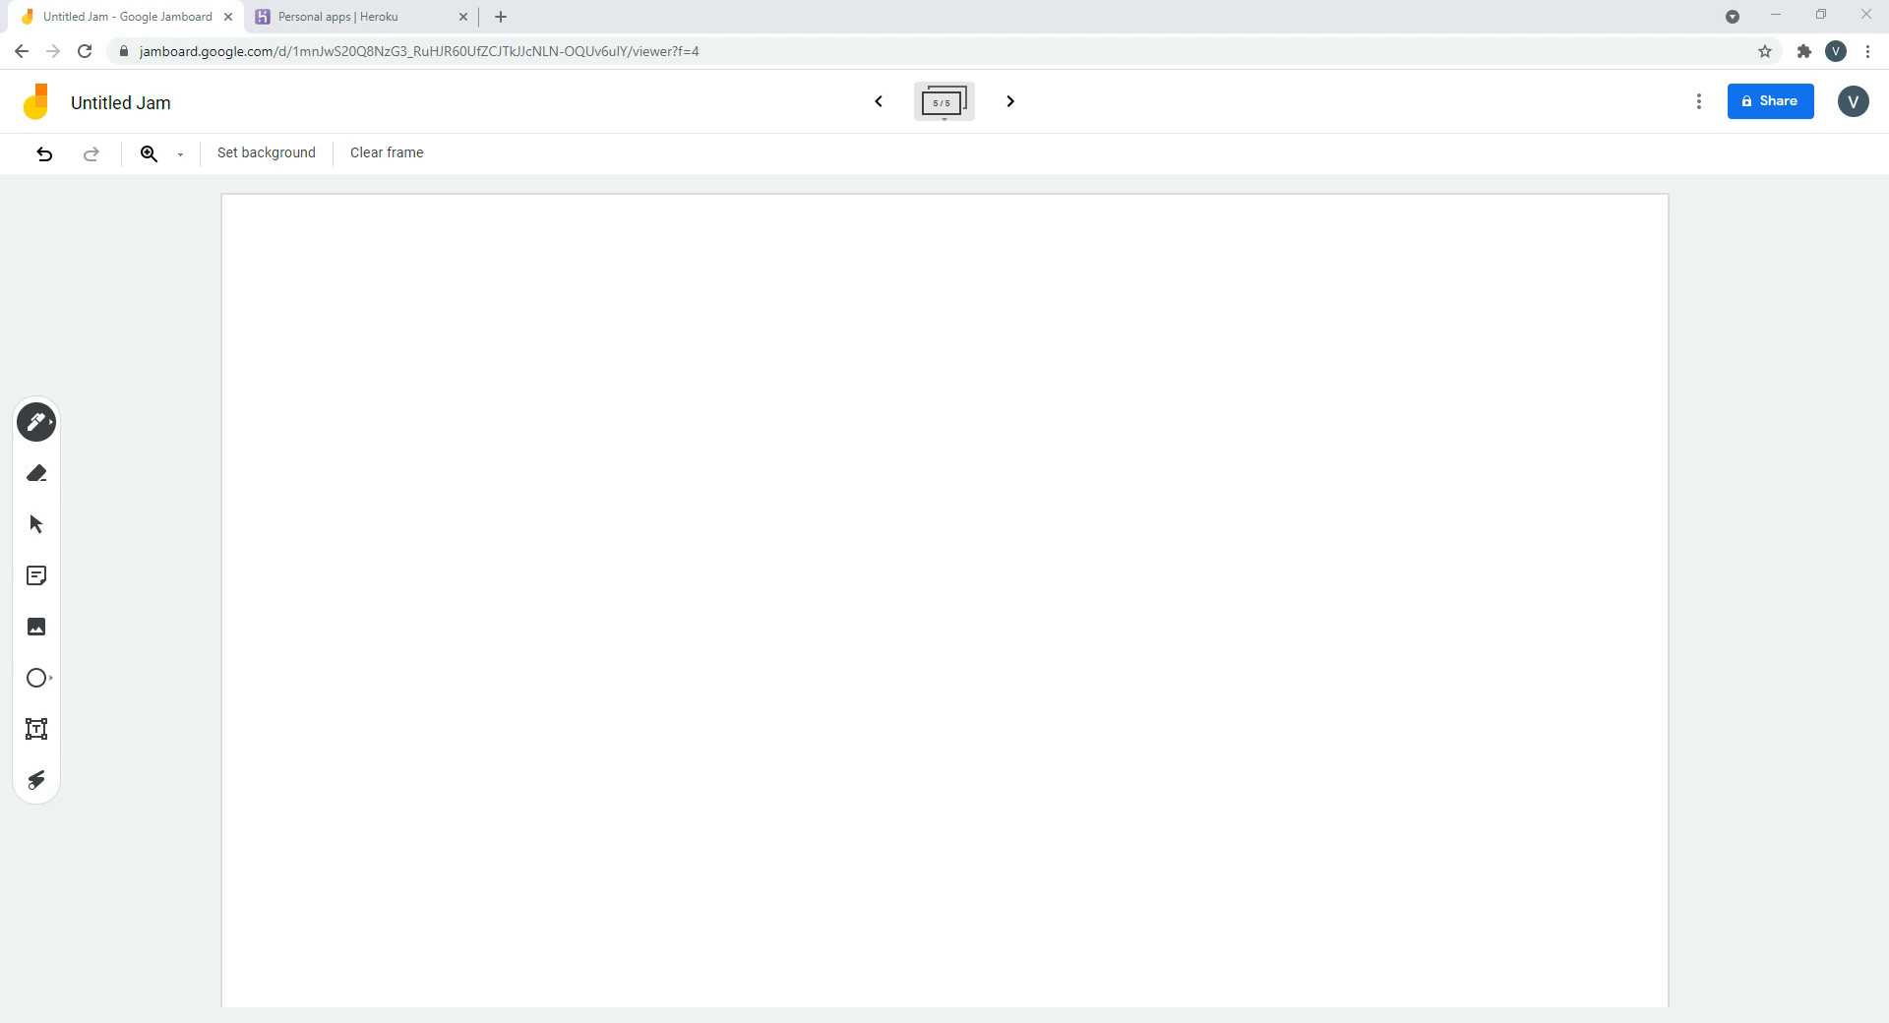
Add a yellow sticky note reading "Heroku Integration" to the blank frame
left_click(36, 576)
type("He")
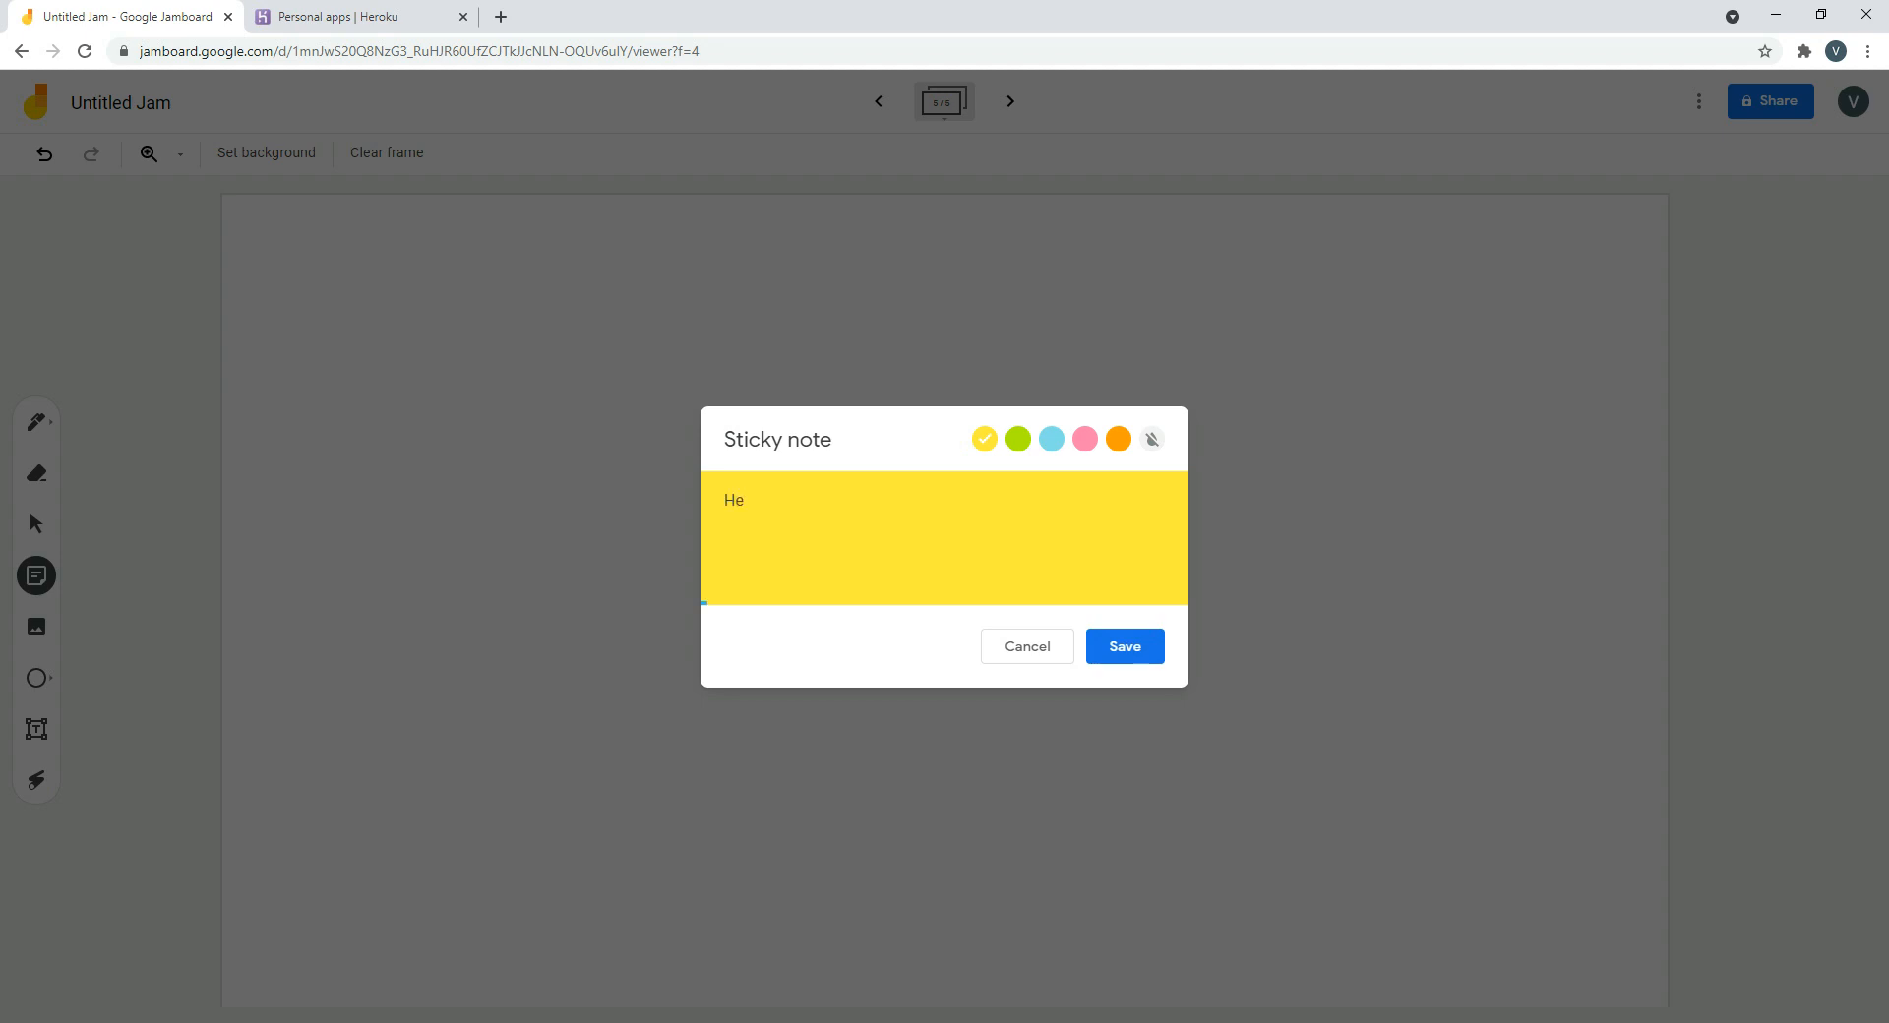
type("roku Integration")
left_click(1142, 659)
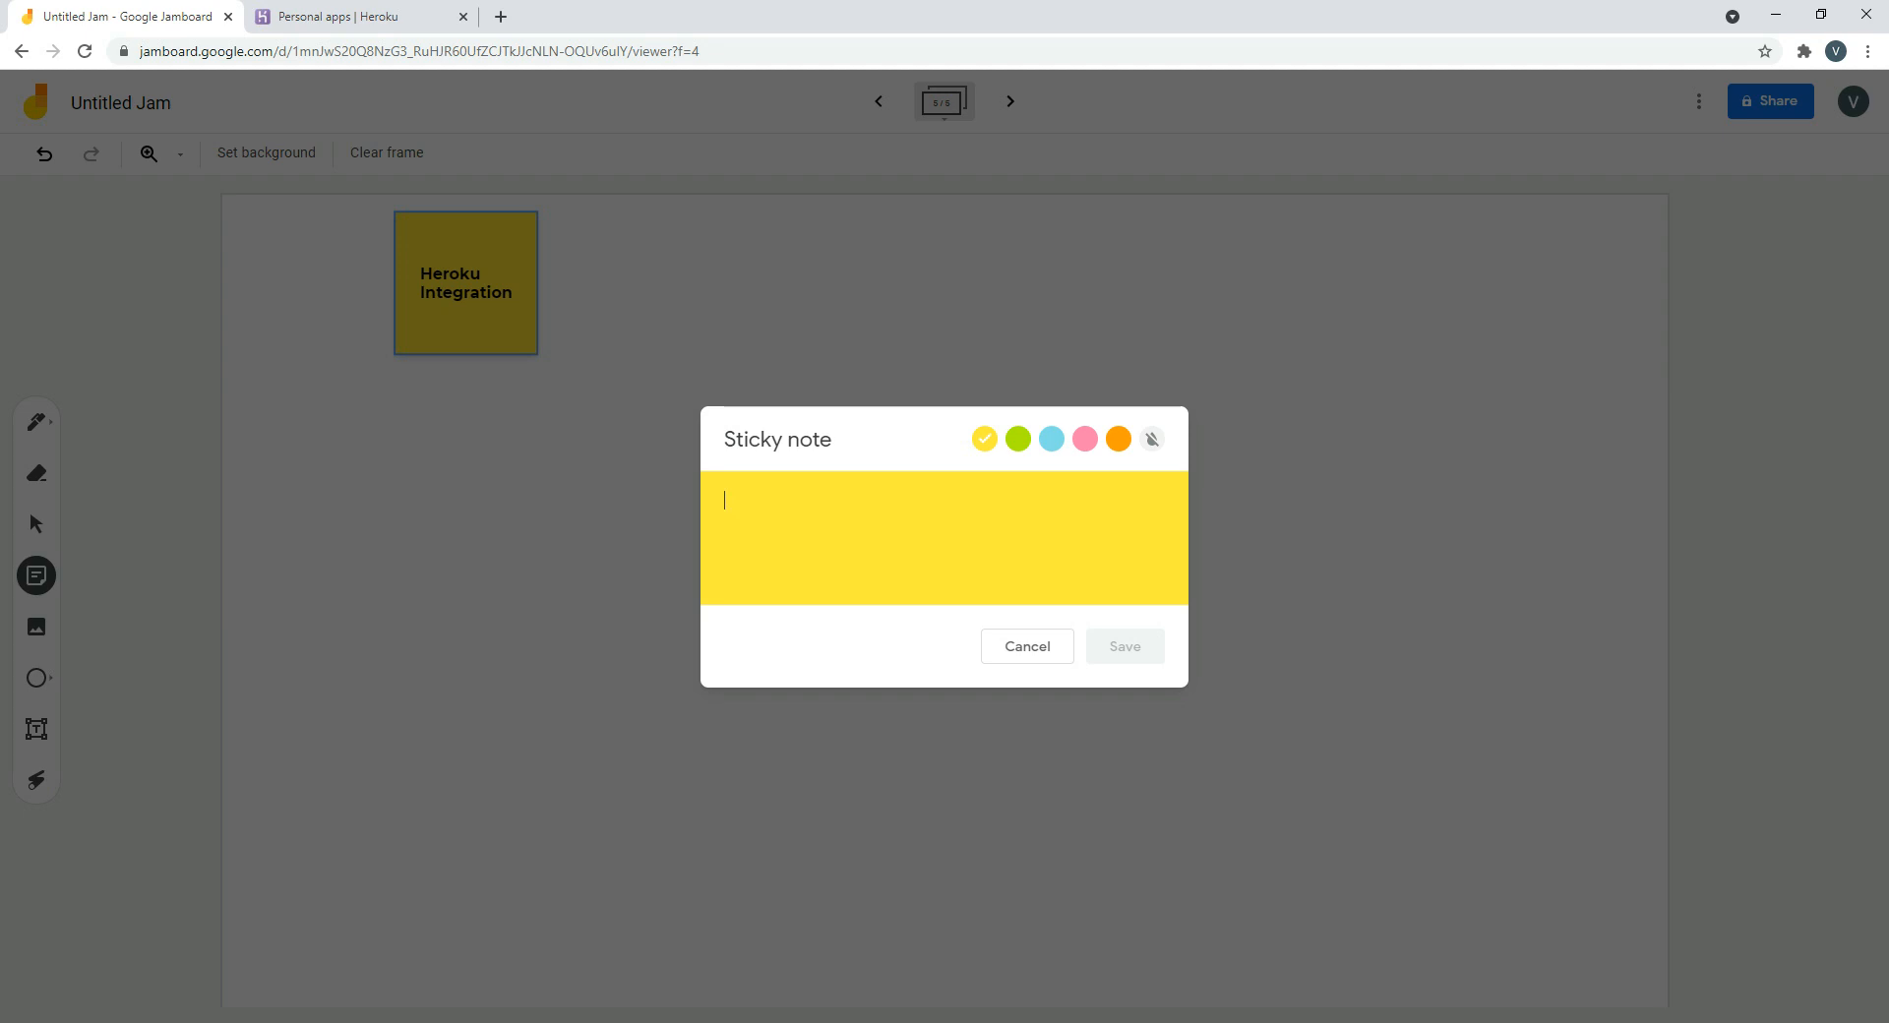
Add two more yellow sticky notes reading "Salesforce" and "Heroku connect"
type("Sales")
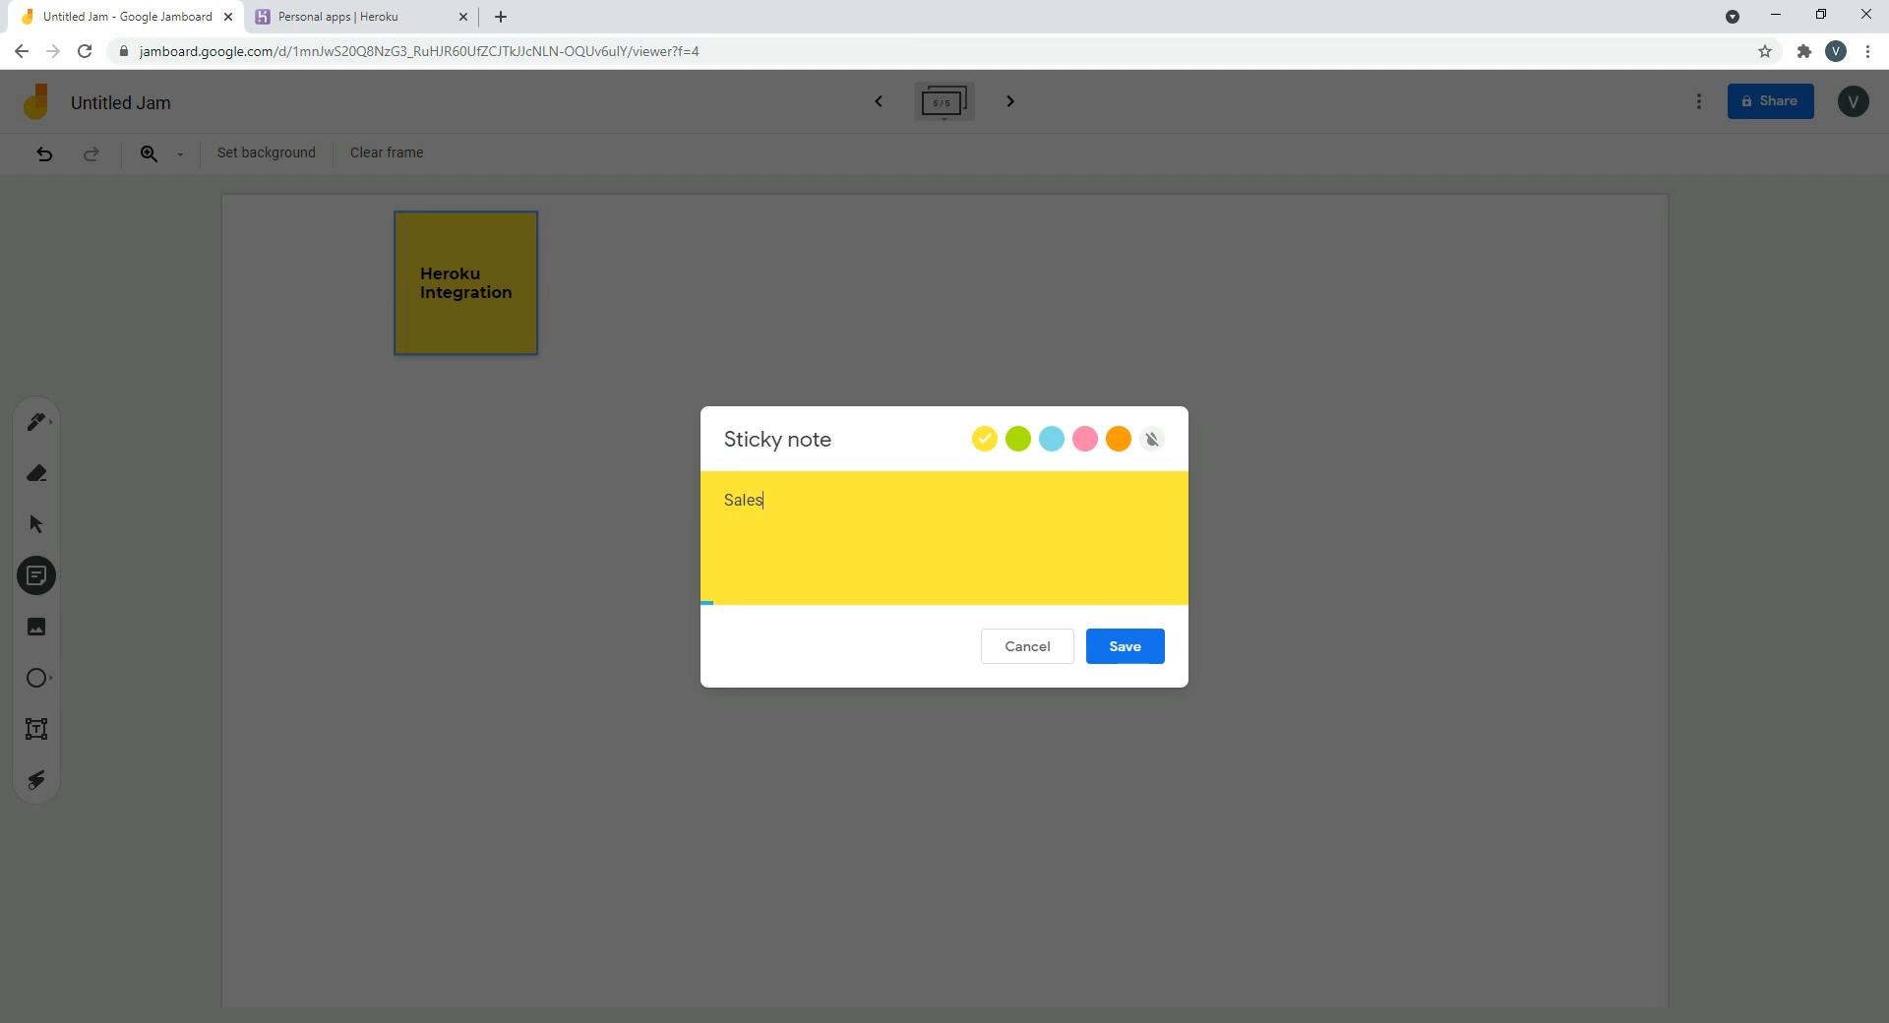
type("force")
left_click(1124, 647)
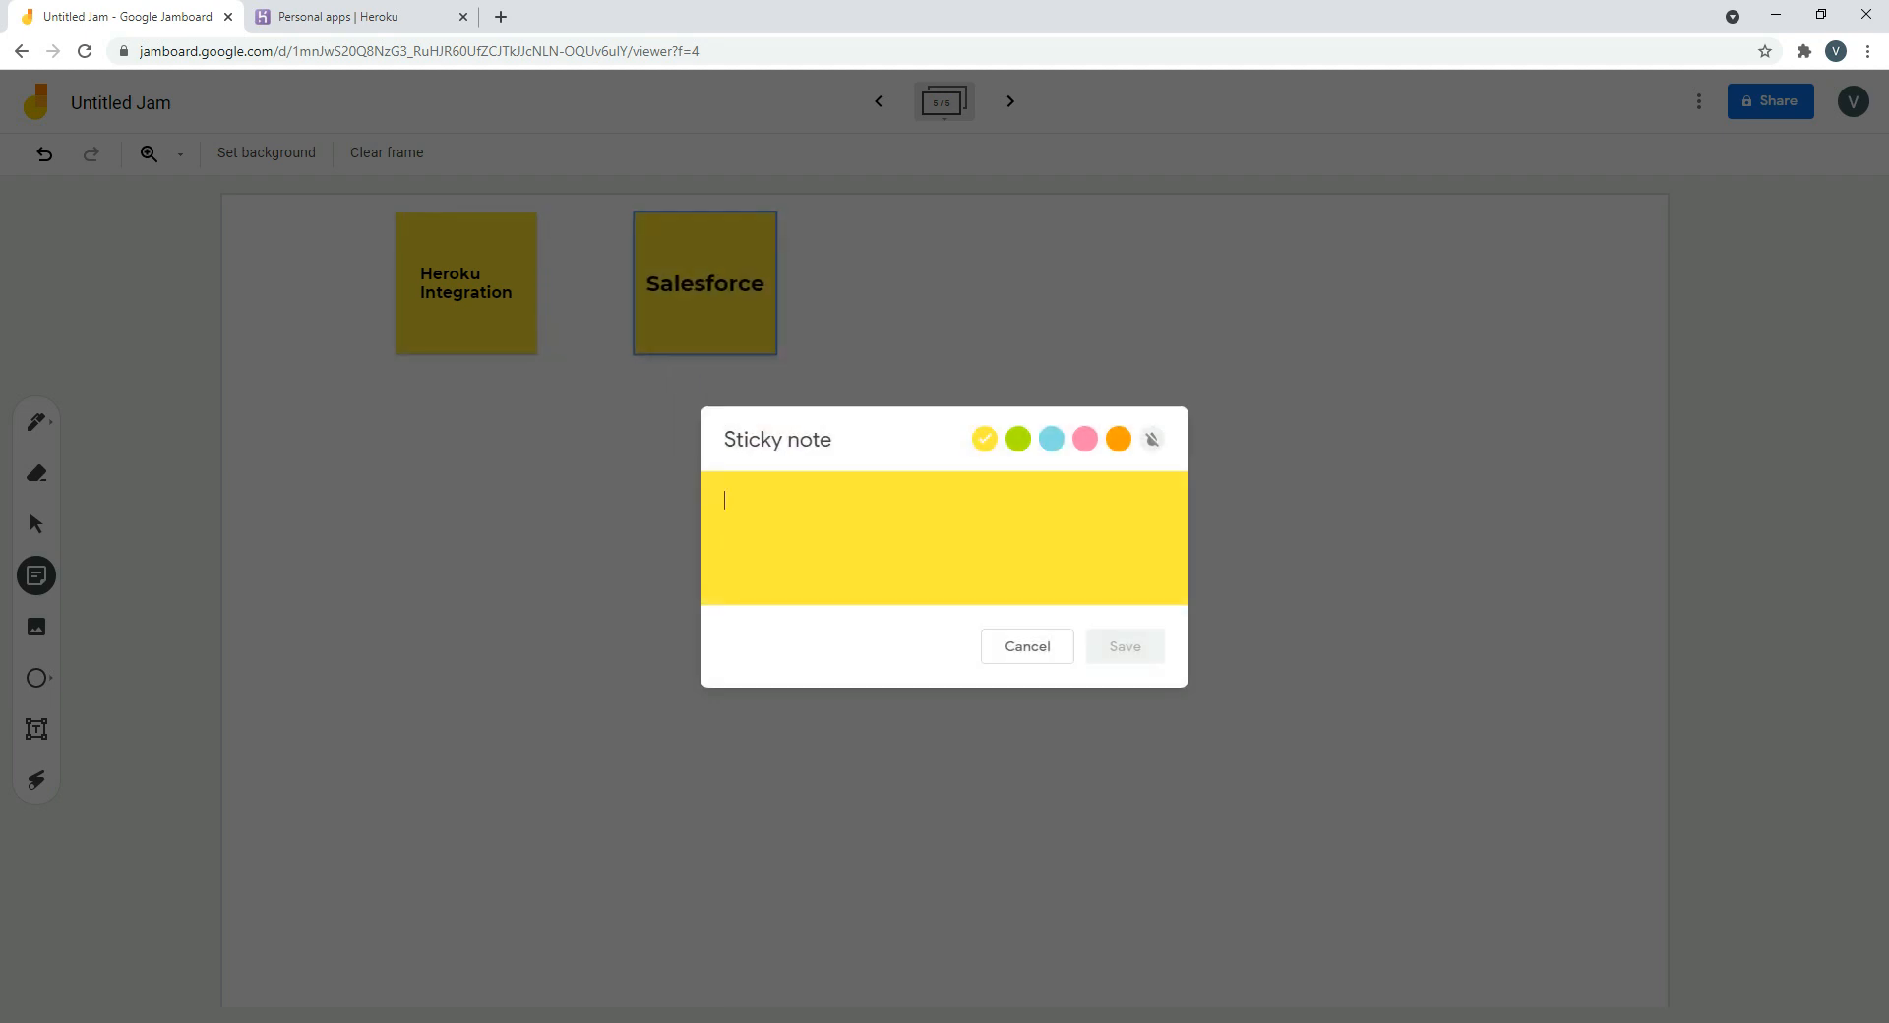
type("H")
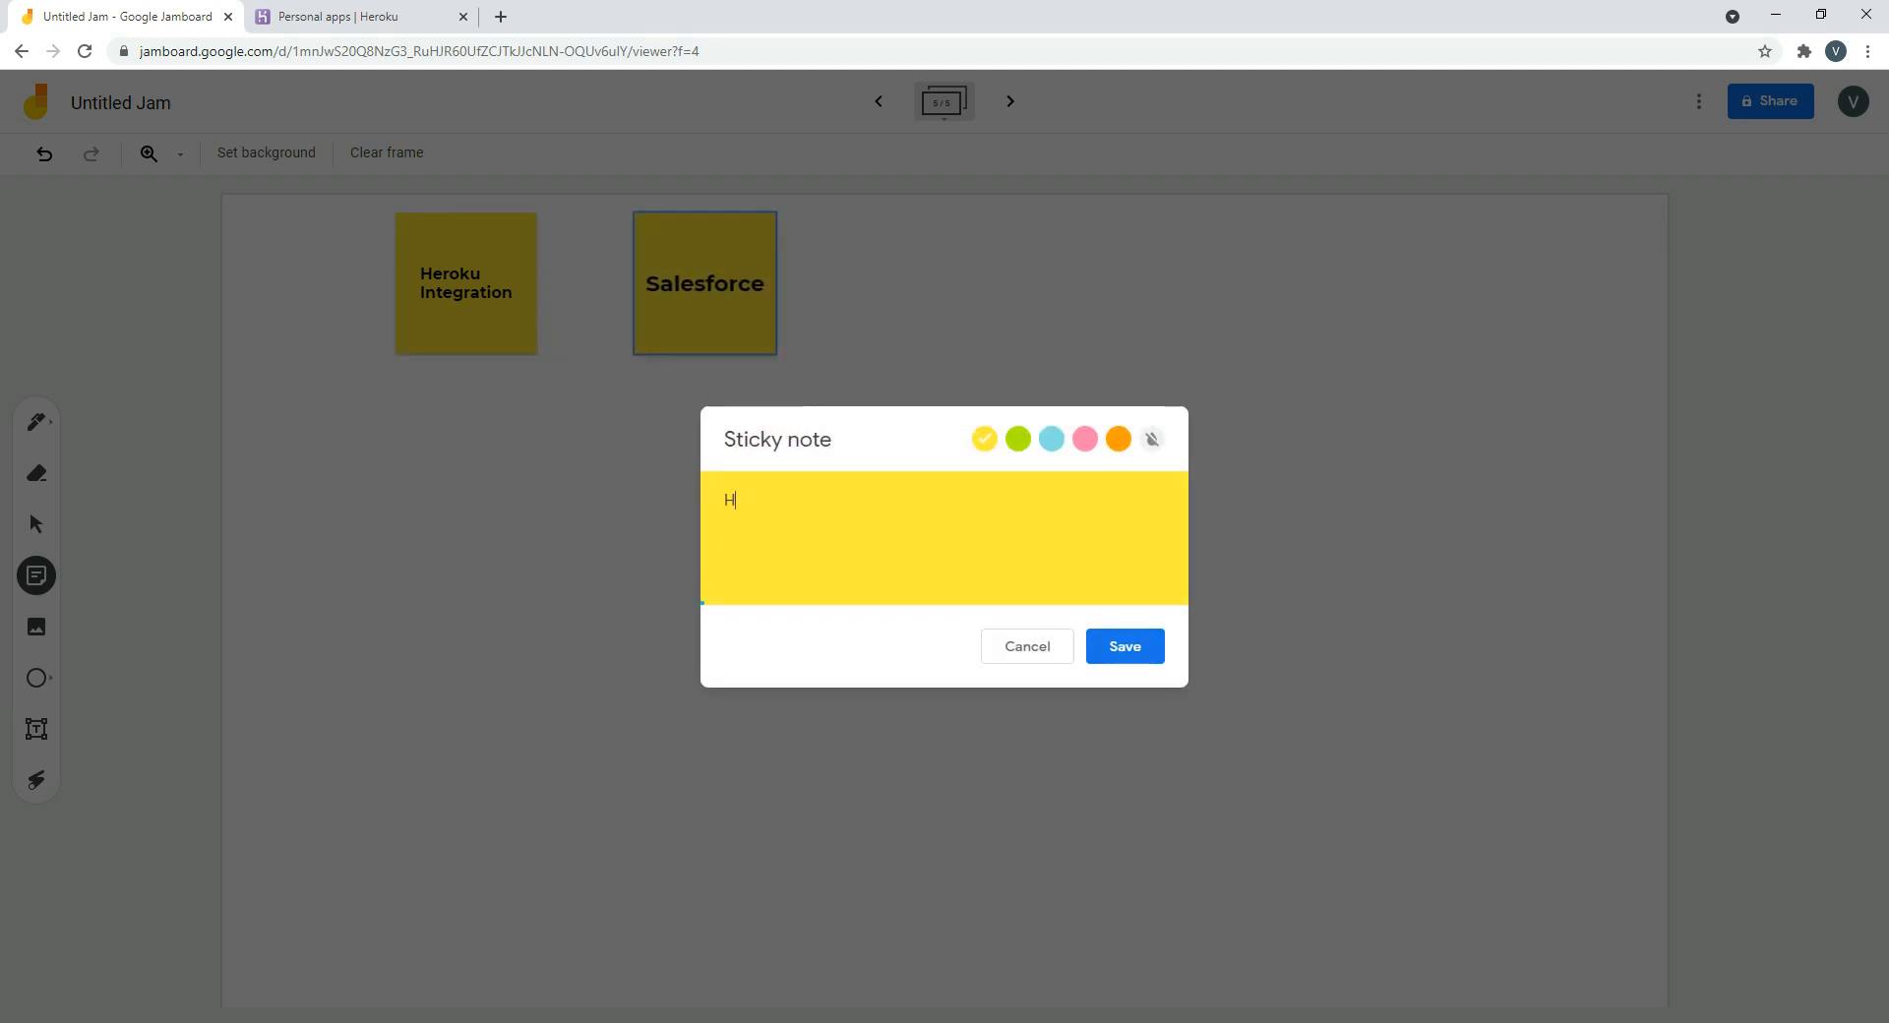
type("eroku connect")
left_click(1125, 647)
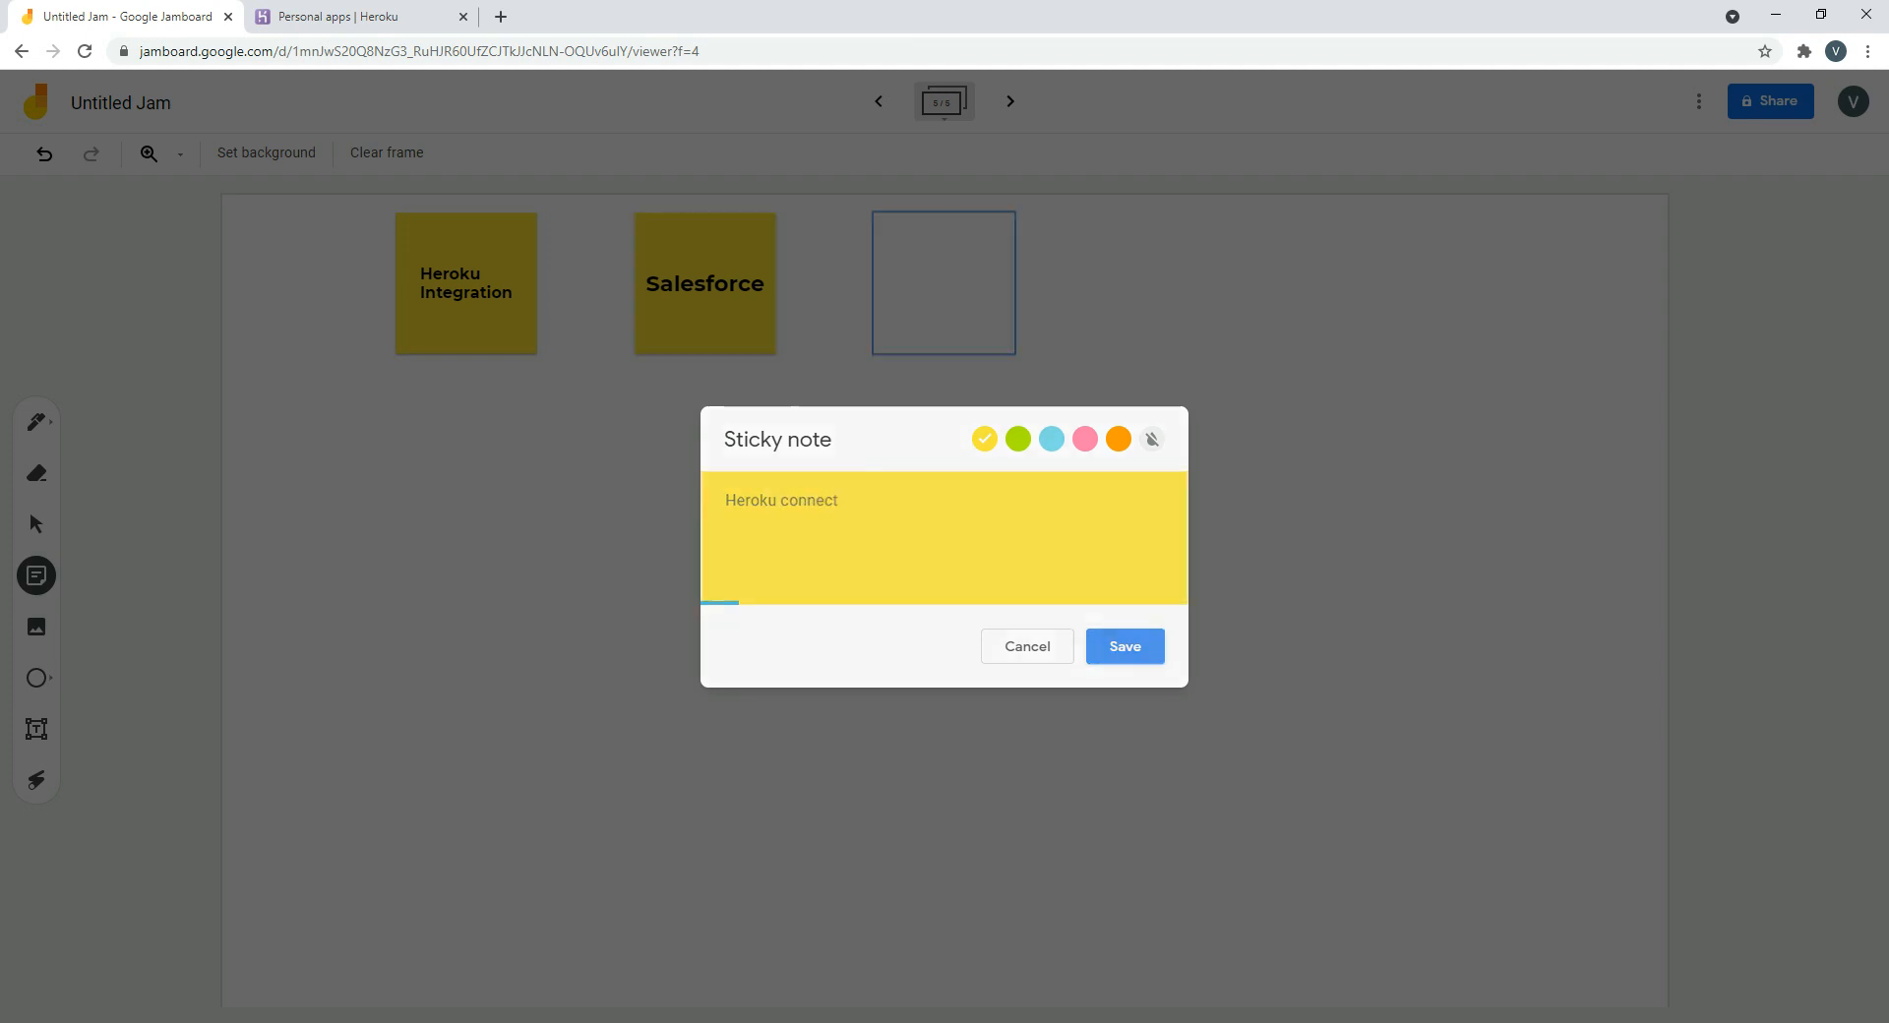
Add a fourth yellow sticky note reading "Heroku"
type("HJ")
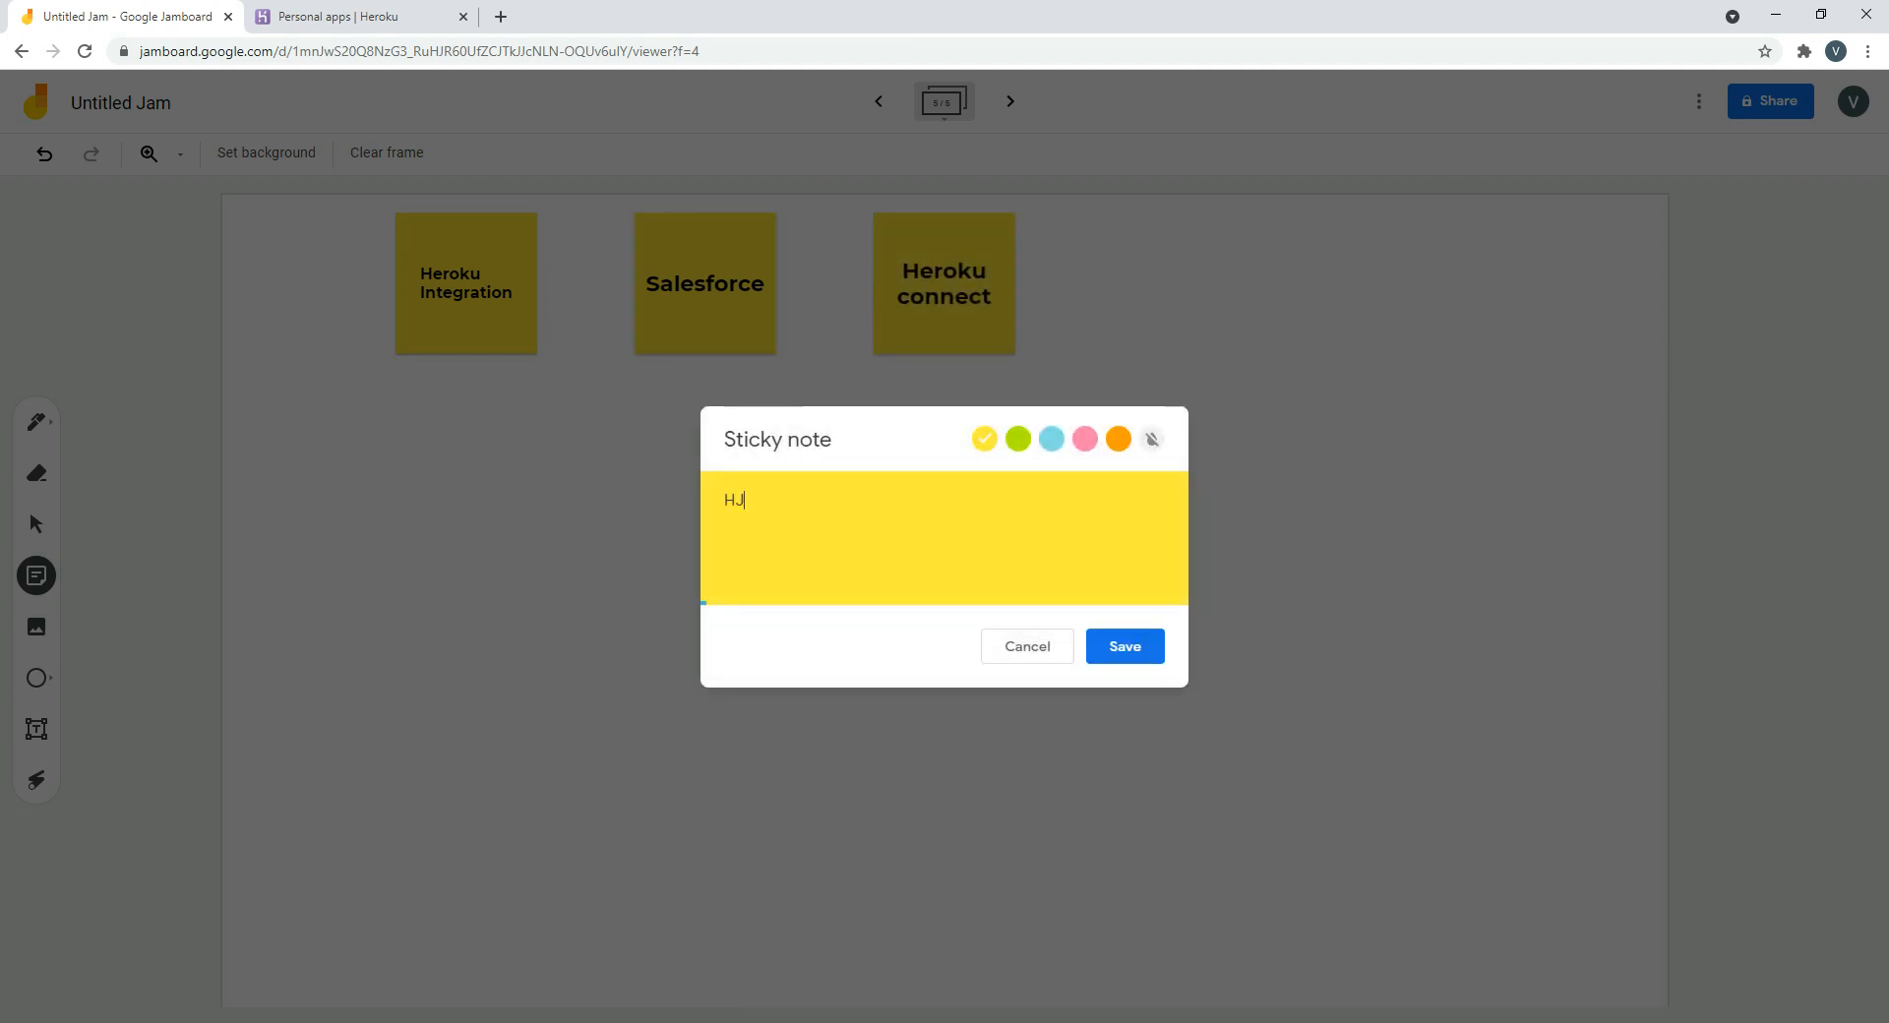
key("BackSpace")
type("eroku")
left_click(1126, 646)
Move the Salesforce note below Heroku Integration and the Heroku note level with it on the opposite side of the frame
left_click_drag(706, 295, 505, 586)
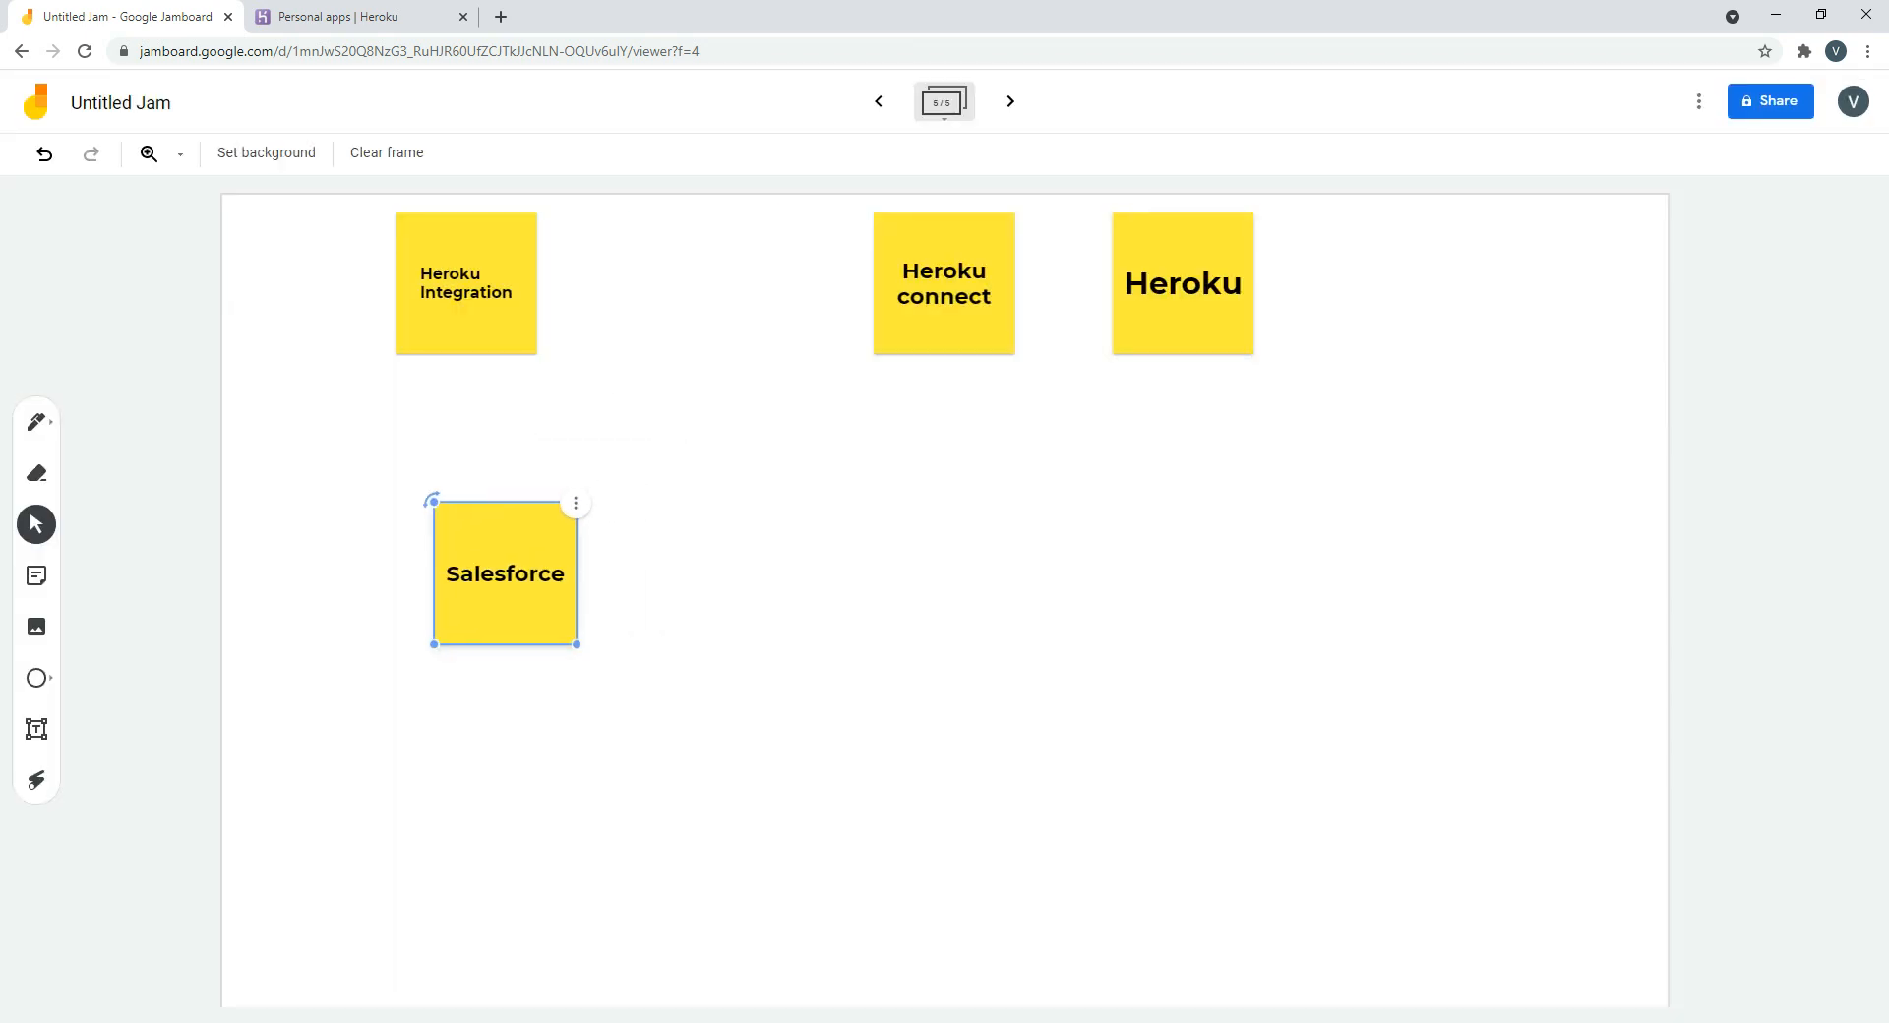
left_click_drag(1182, 295, 1174, 547)
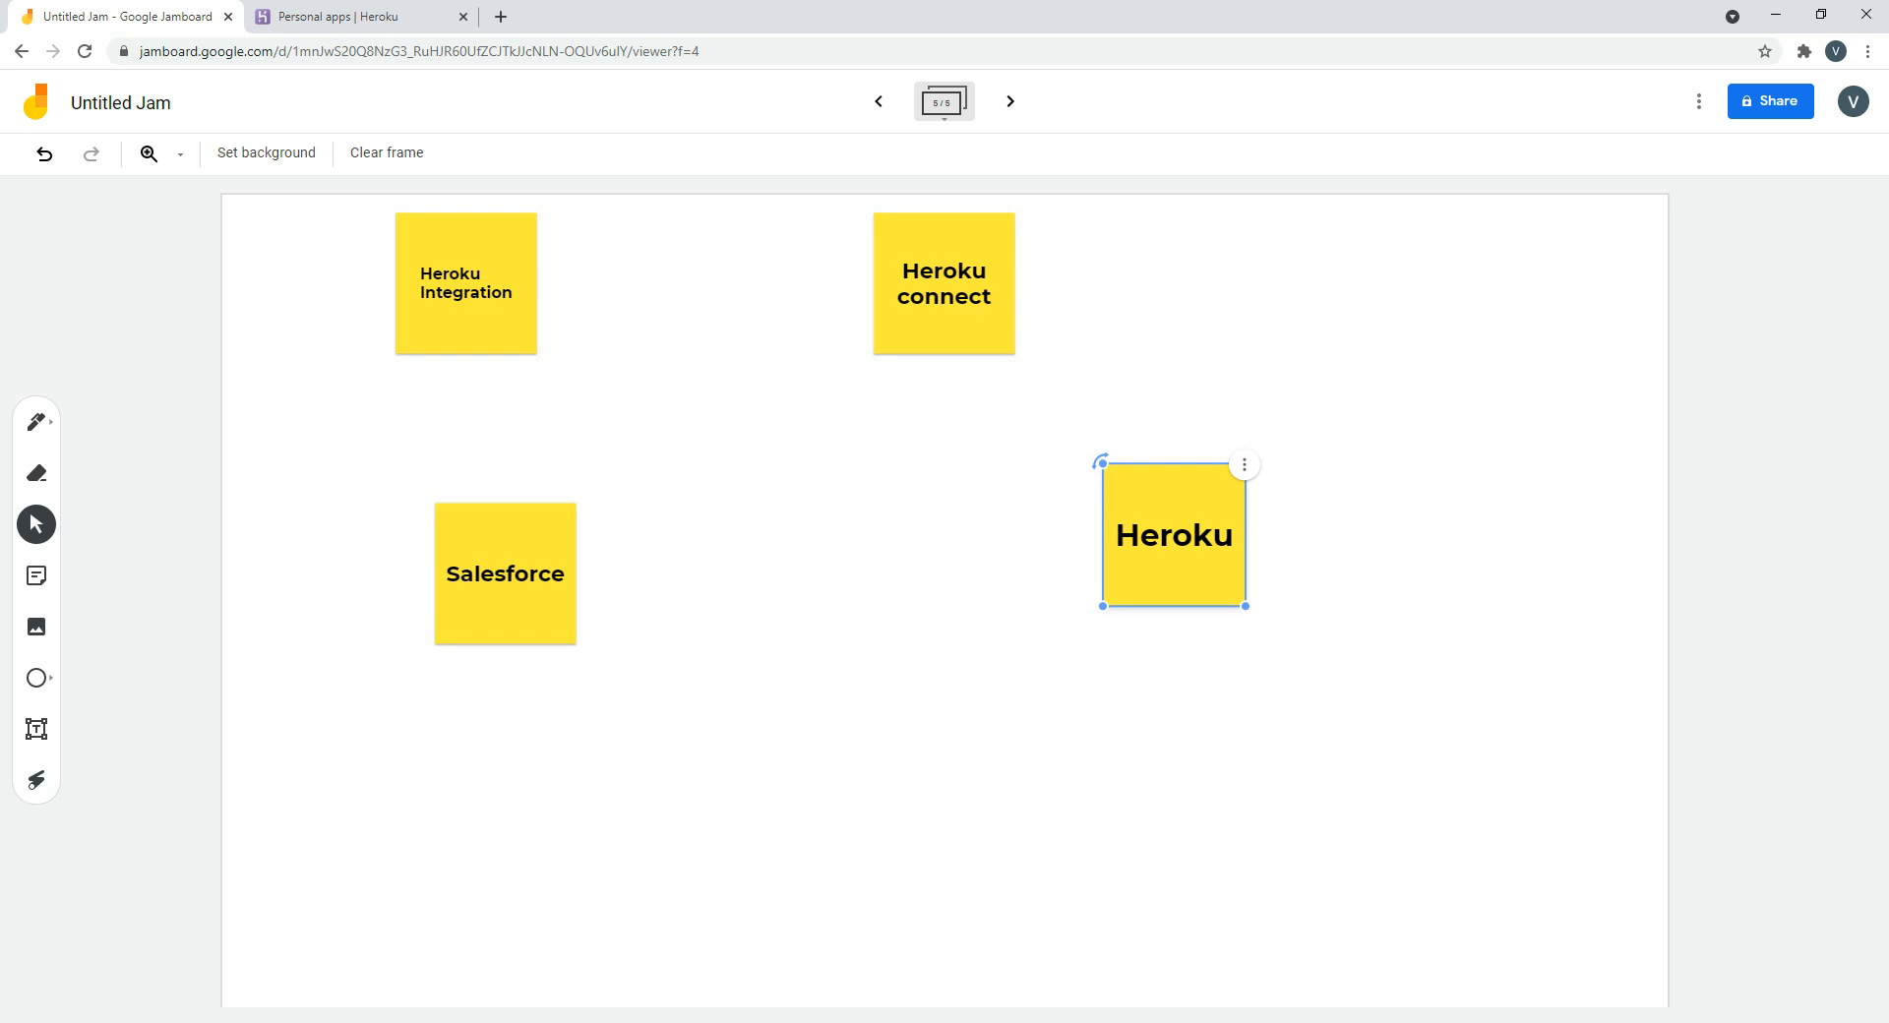
left_click_drag(1174, 548, 1164, 580)
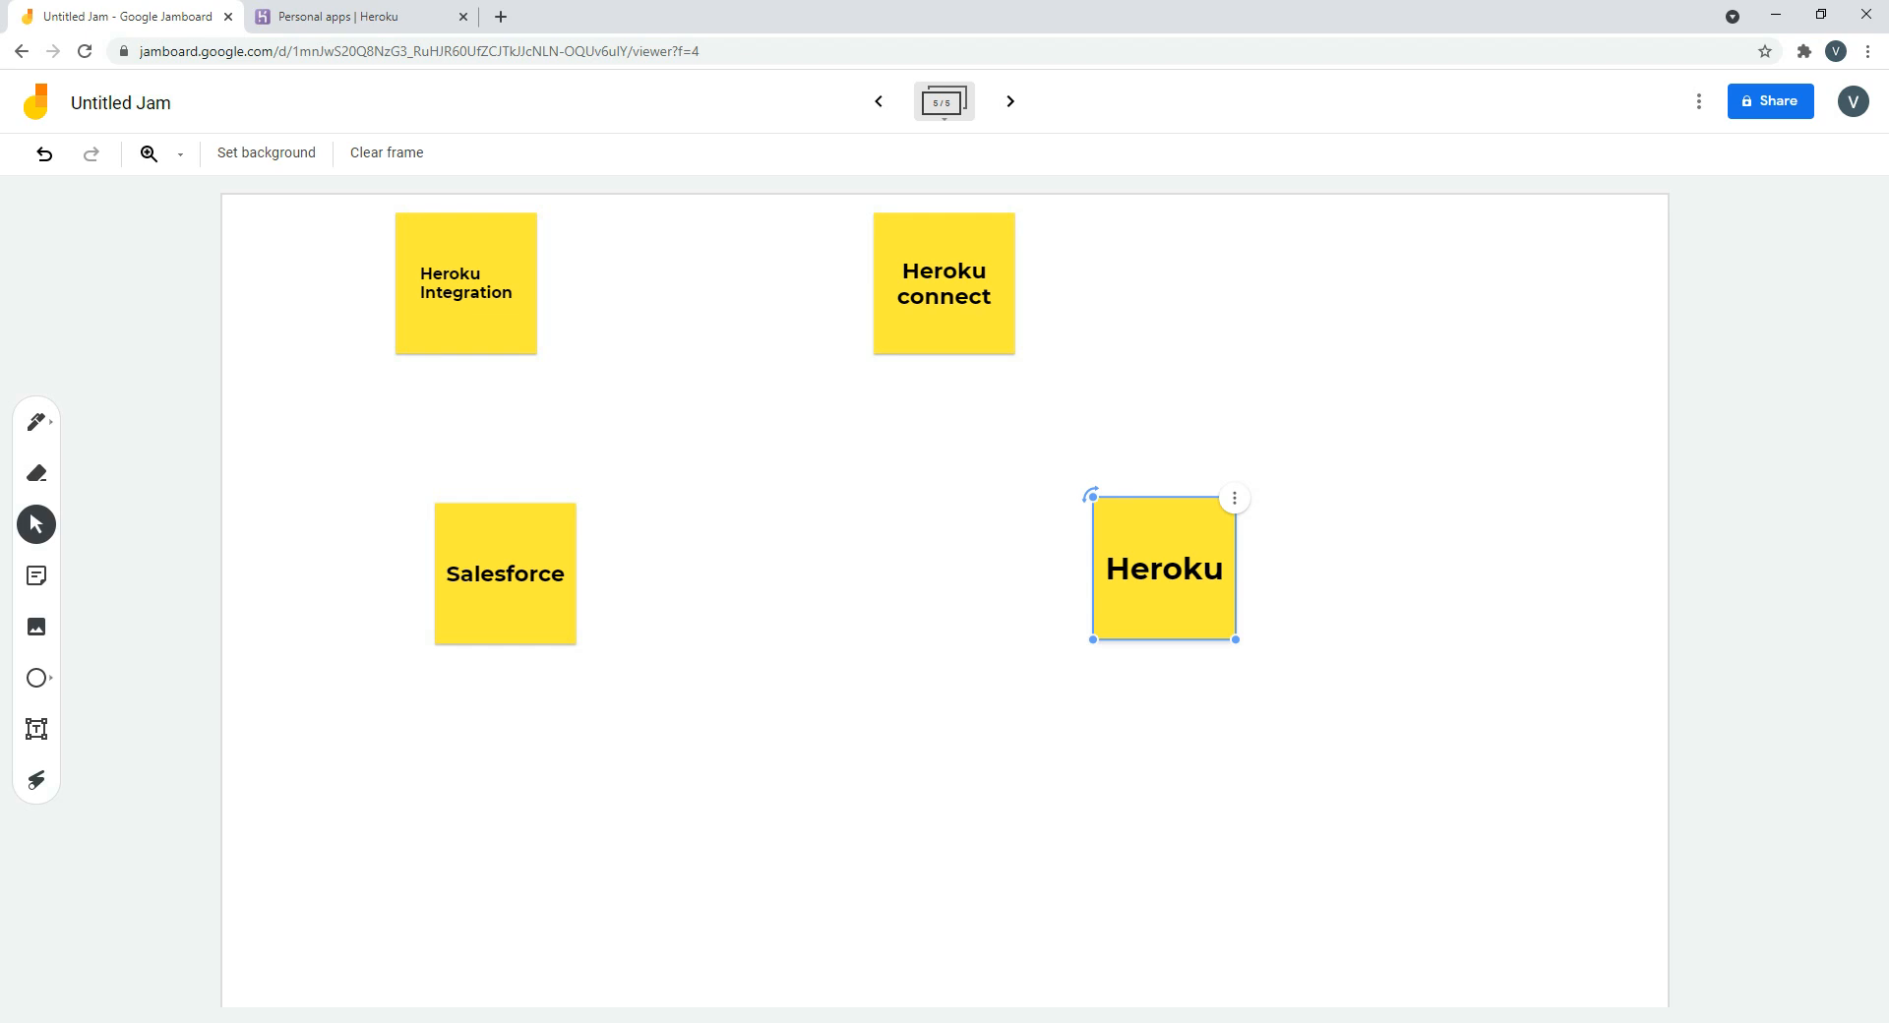
left_click(1165, 569)
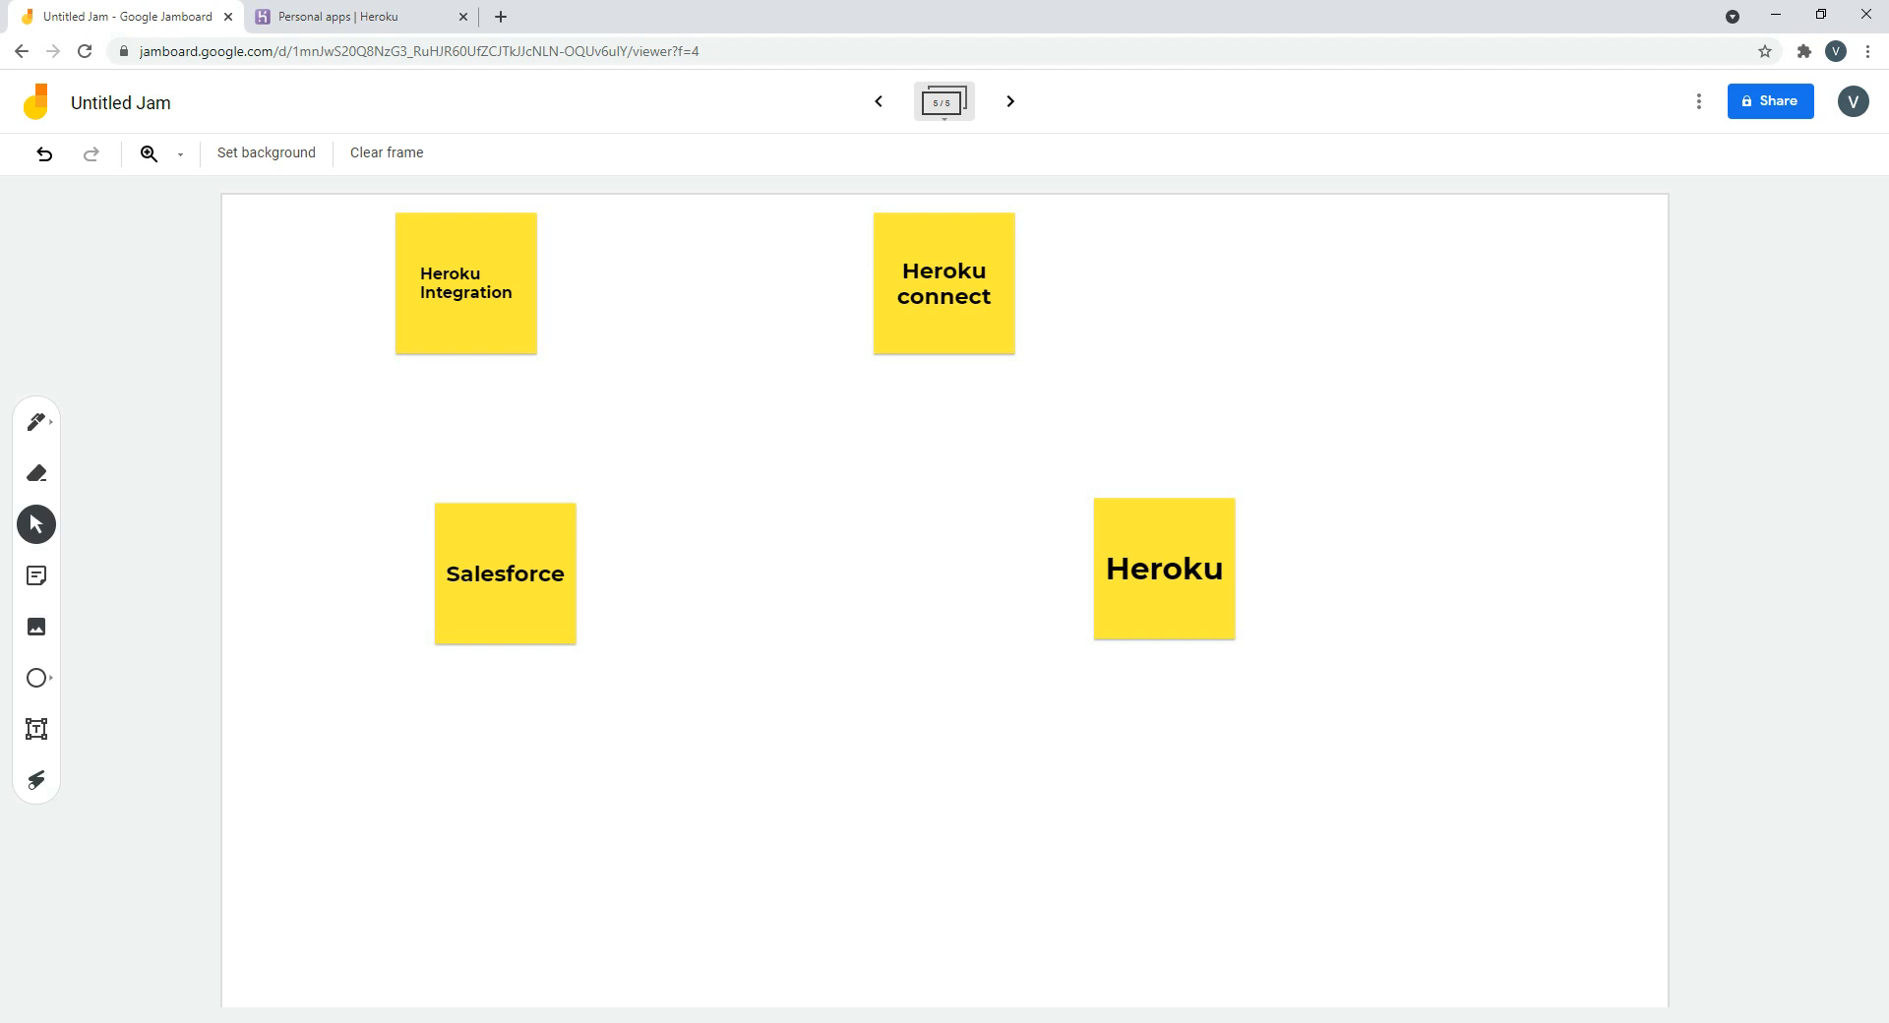
Draw a freehand box below the Salesforce note, joined to it by a line, and circle the Heroku connect note
left_click(37, 423)
mouse_move(494, 649)
left_mouse_down()
mouse_move(492, 716)
mouse_move(413, 903)
left_mouse_up()
mouse_move(428, 756)
left_mouse_down()
mouse_move(684, 858)
mouse_move(431, 892)
left_mouse_up()
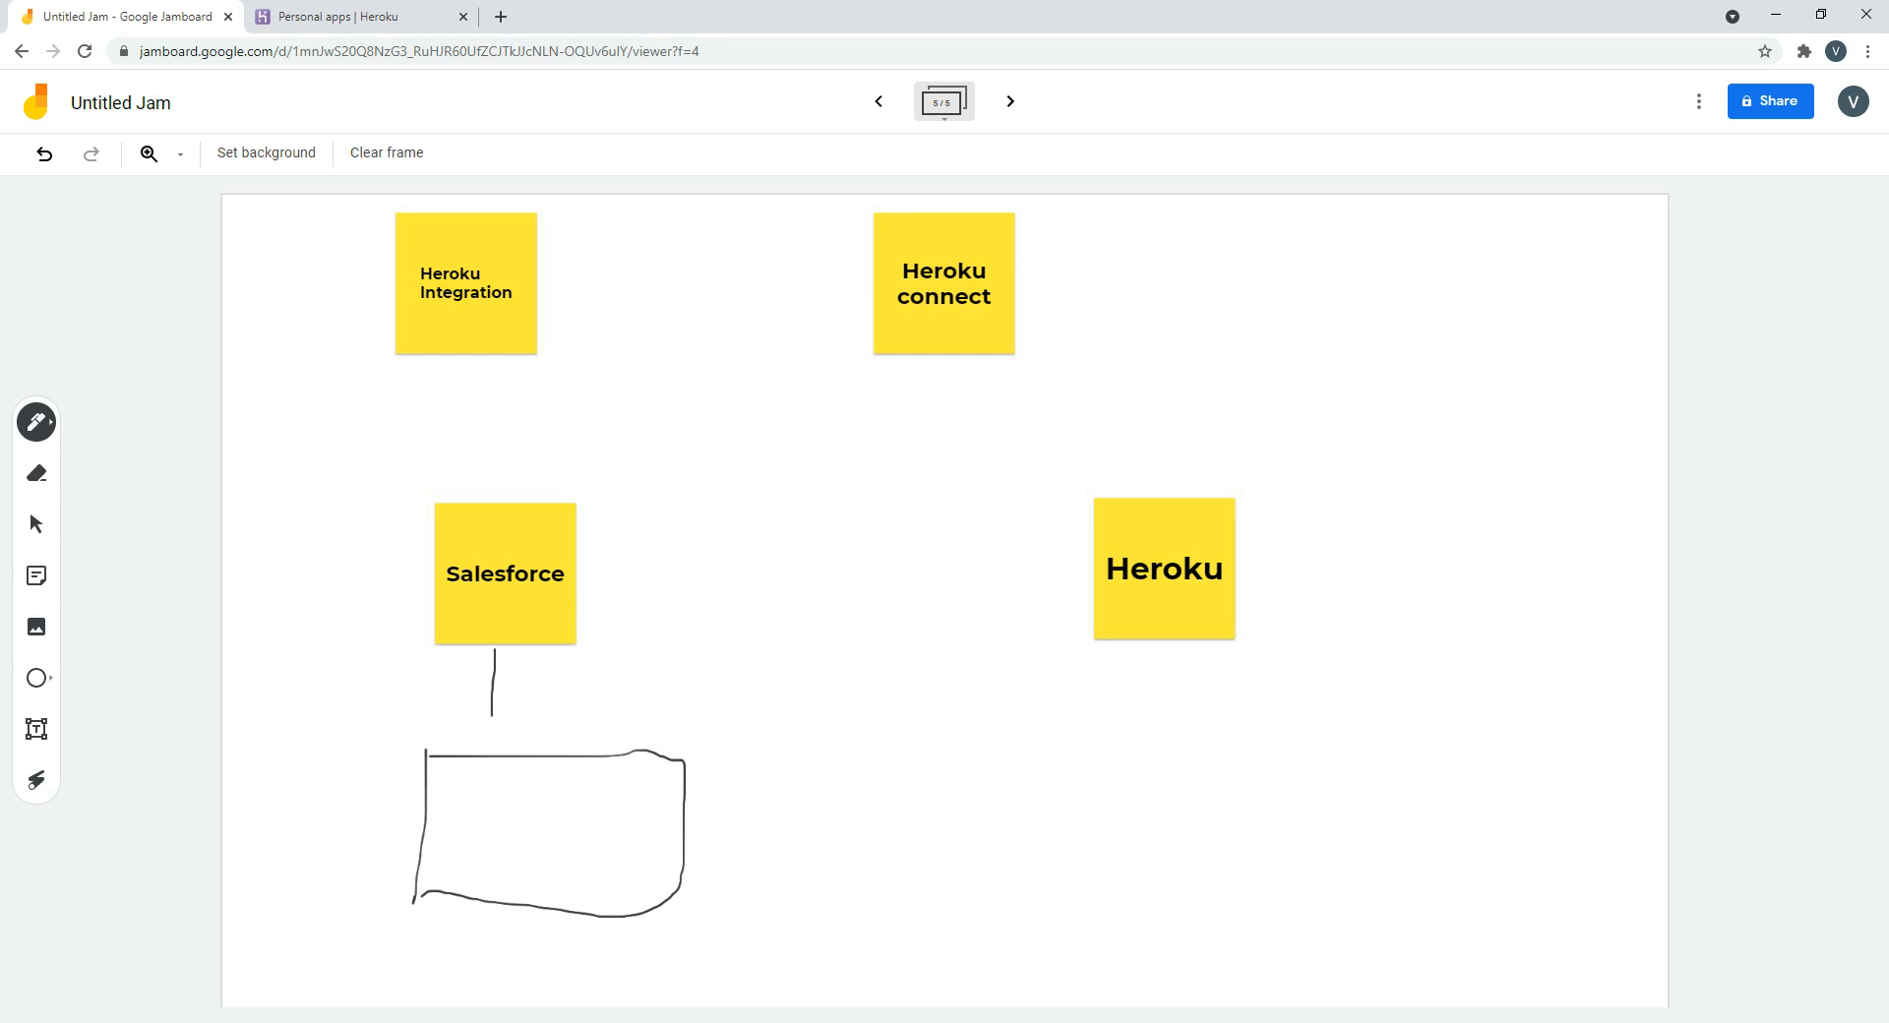
left_click_drag(492, 720, 494, 745)
mouse_move(850, 223)
left_mouse_down()
mouse_move(1037, 400)
mouse_move(841, 214)
left_mouse_up()
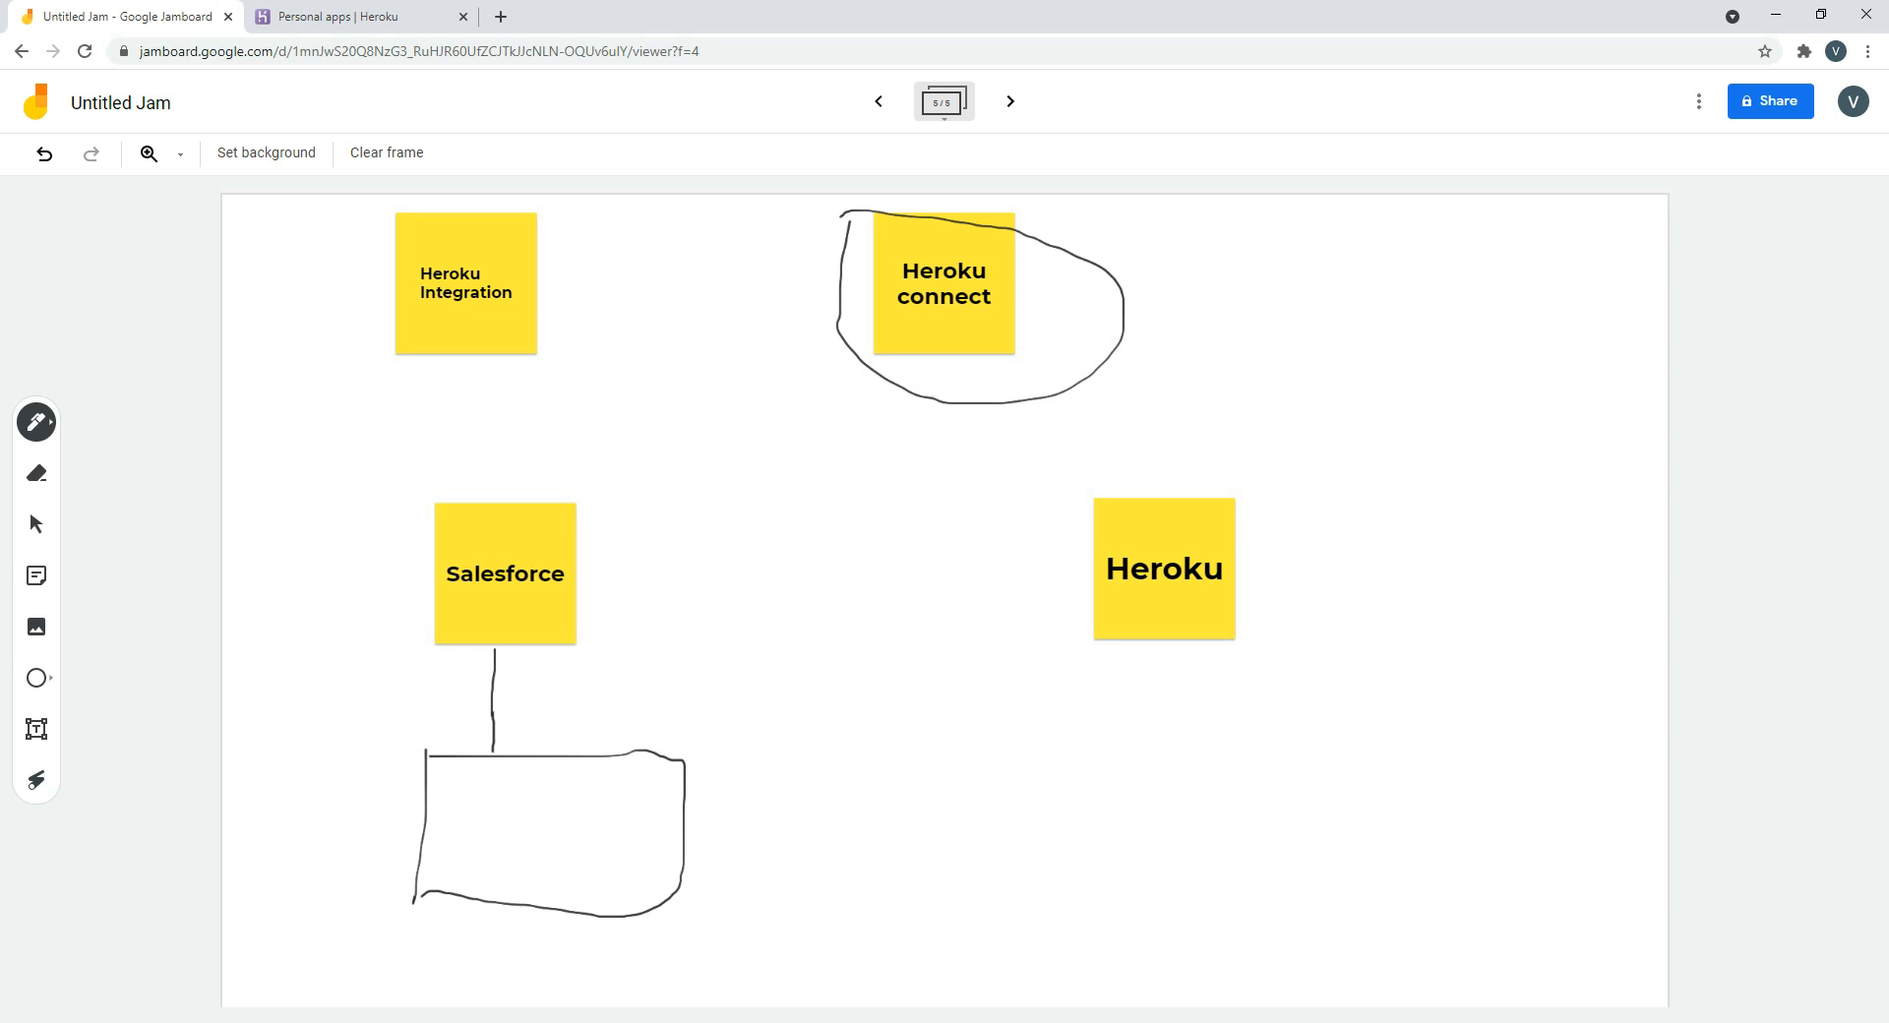
Draw a line from the Heroku note to a tall freehand box beside it and handwrite a short label inside
mouse_move(1242, 554)
left_mouse_down()
mouse_move(1489, 454)
mouse_move(1507, 618)
left_mouse_up()
mouse_move(1493, 423)
left_mouse_down()
mouse_move(1603, 392)
mouse_move(1495, 618)
left_mouse_up()
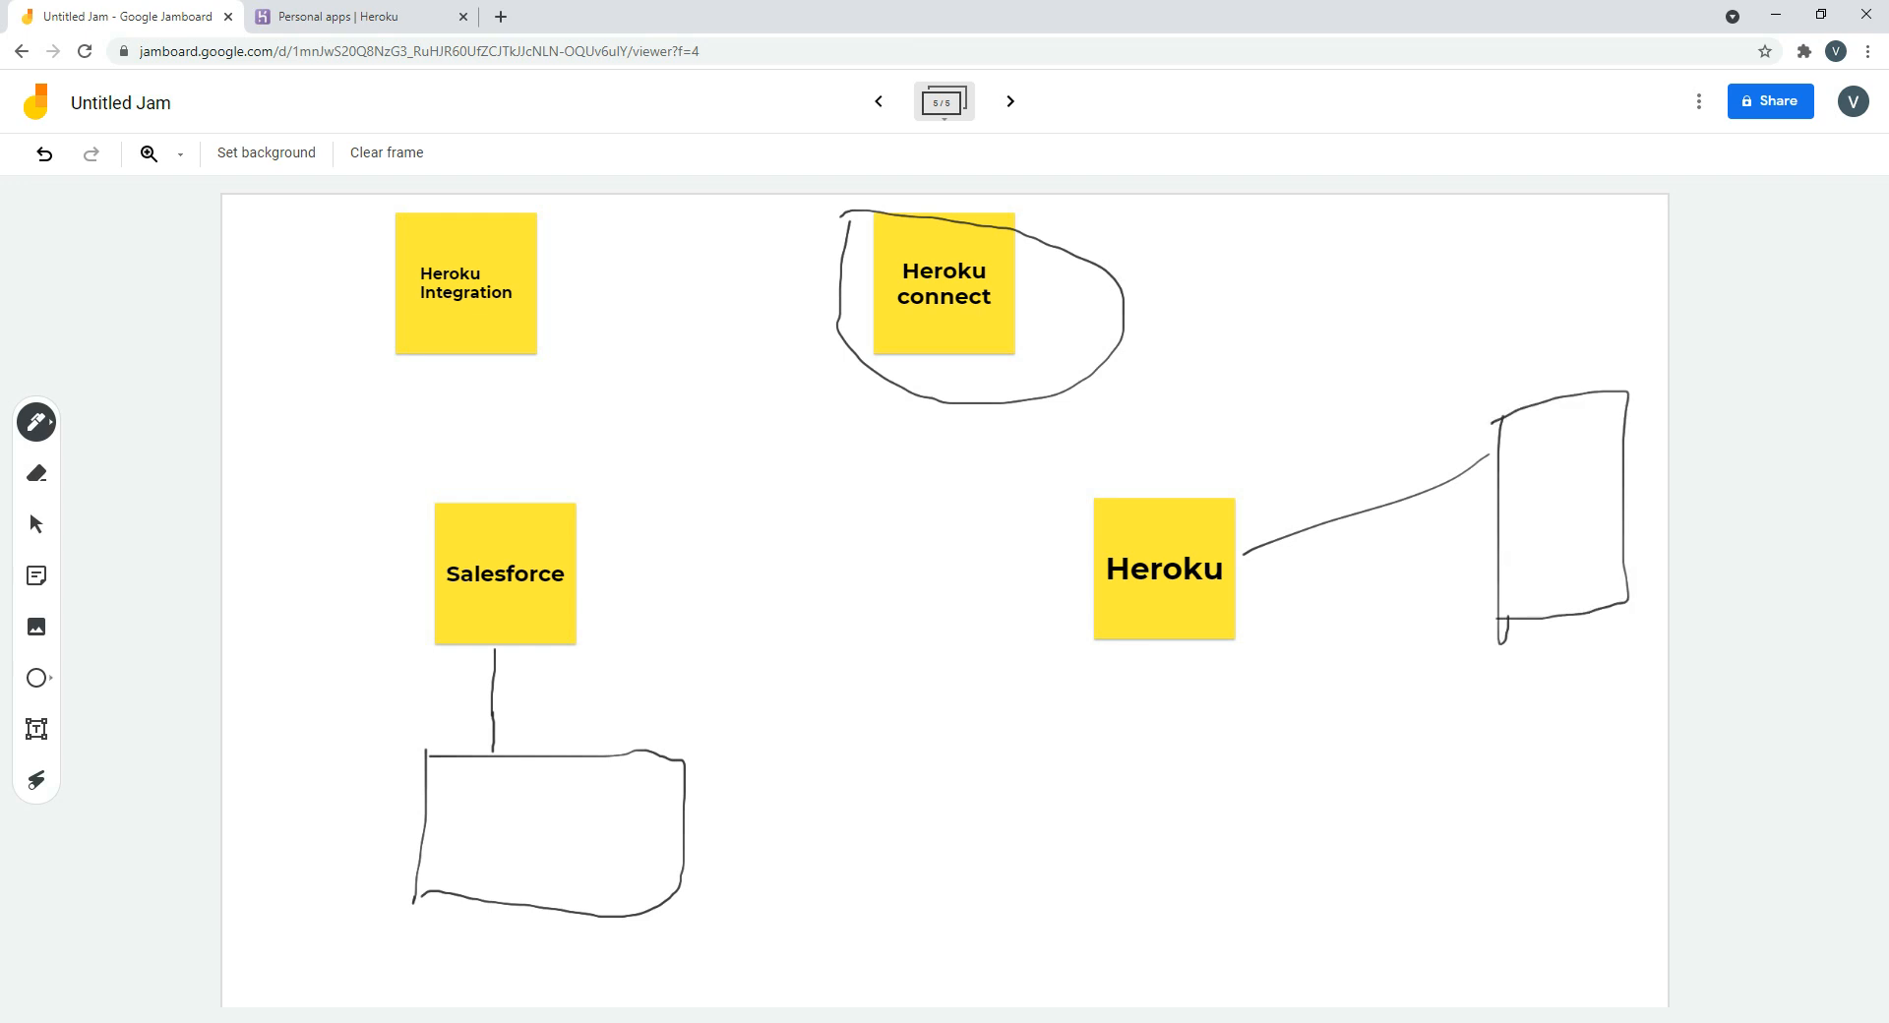
mouse_move(1556, 492)
left_mouse_down()
mouse_move(1560, 545)
mouse_move(1505, 546)
mouse_move(1604, 467)
mouse_move(1579, 523)
left_mouse_up()
Draw an arrow from the Salesforce note to the Heroku note and underline the word Heroku
mouse_move(584, 580)
left_mouse_down()
mouse_move(1058, 567)
mouse_move(1109, 592)
mouse_move(1042, 614)
left_mouse_up()
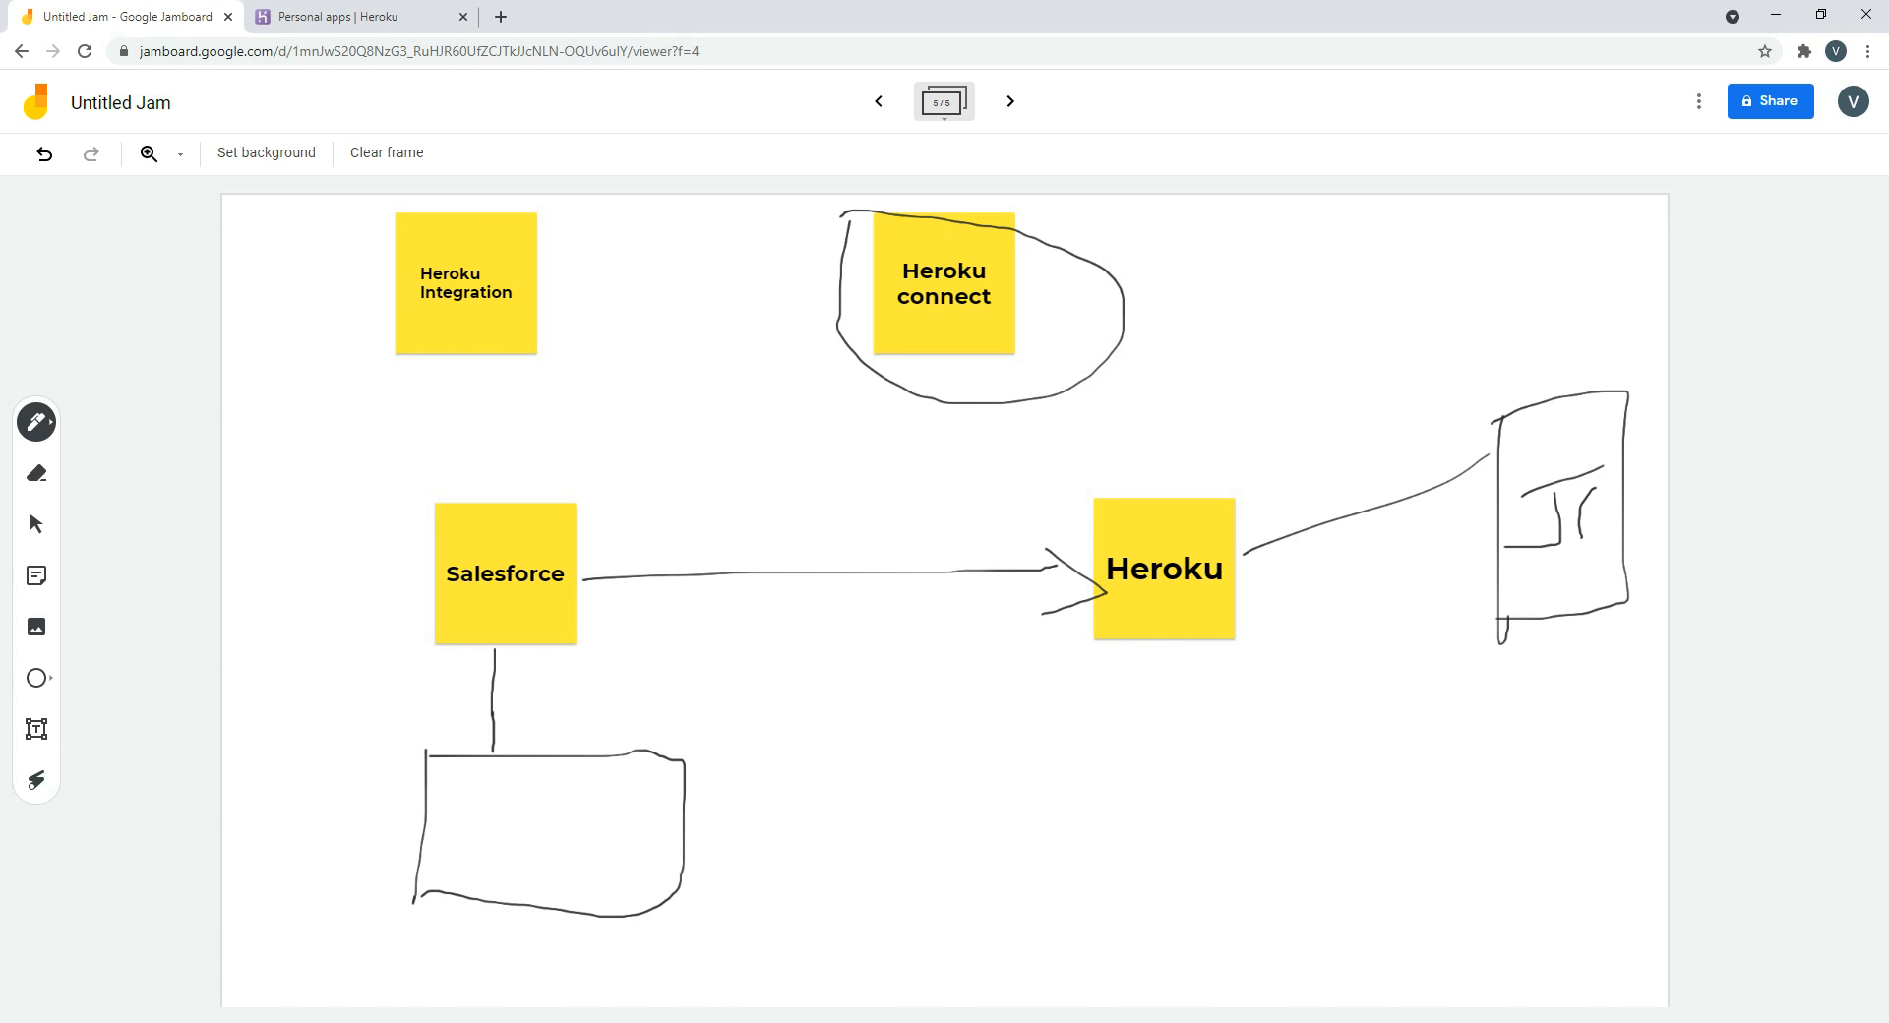
left_click_drag(1165, 612, 1155, 602)
Move the Heroku connect note onto the arrow midway between the Salesforce and Heroku notes
left_click(37, 576)
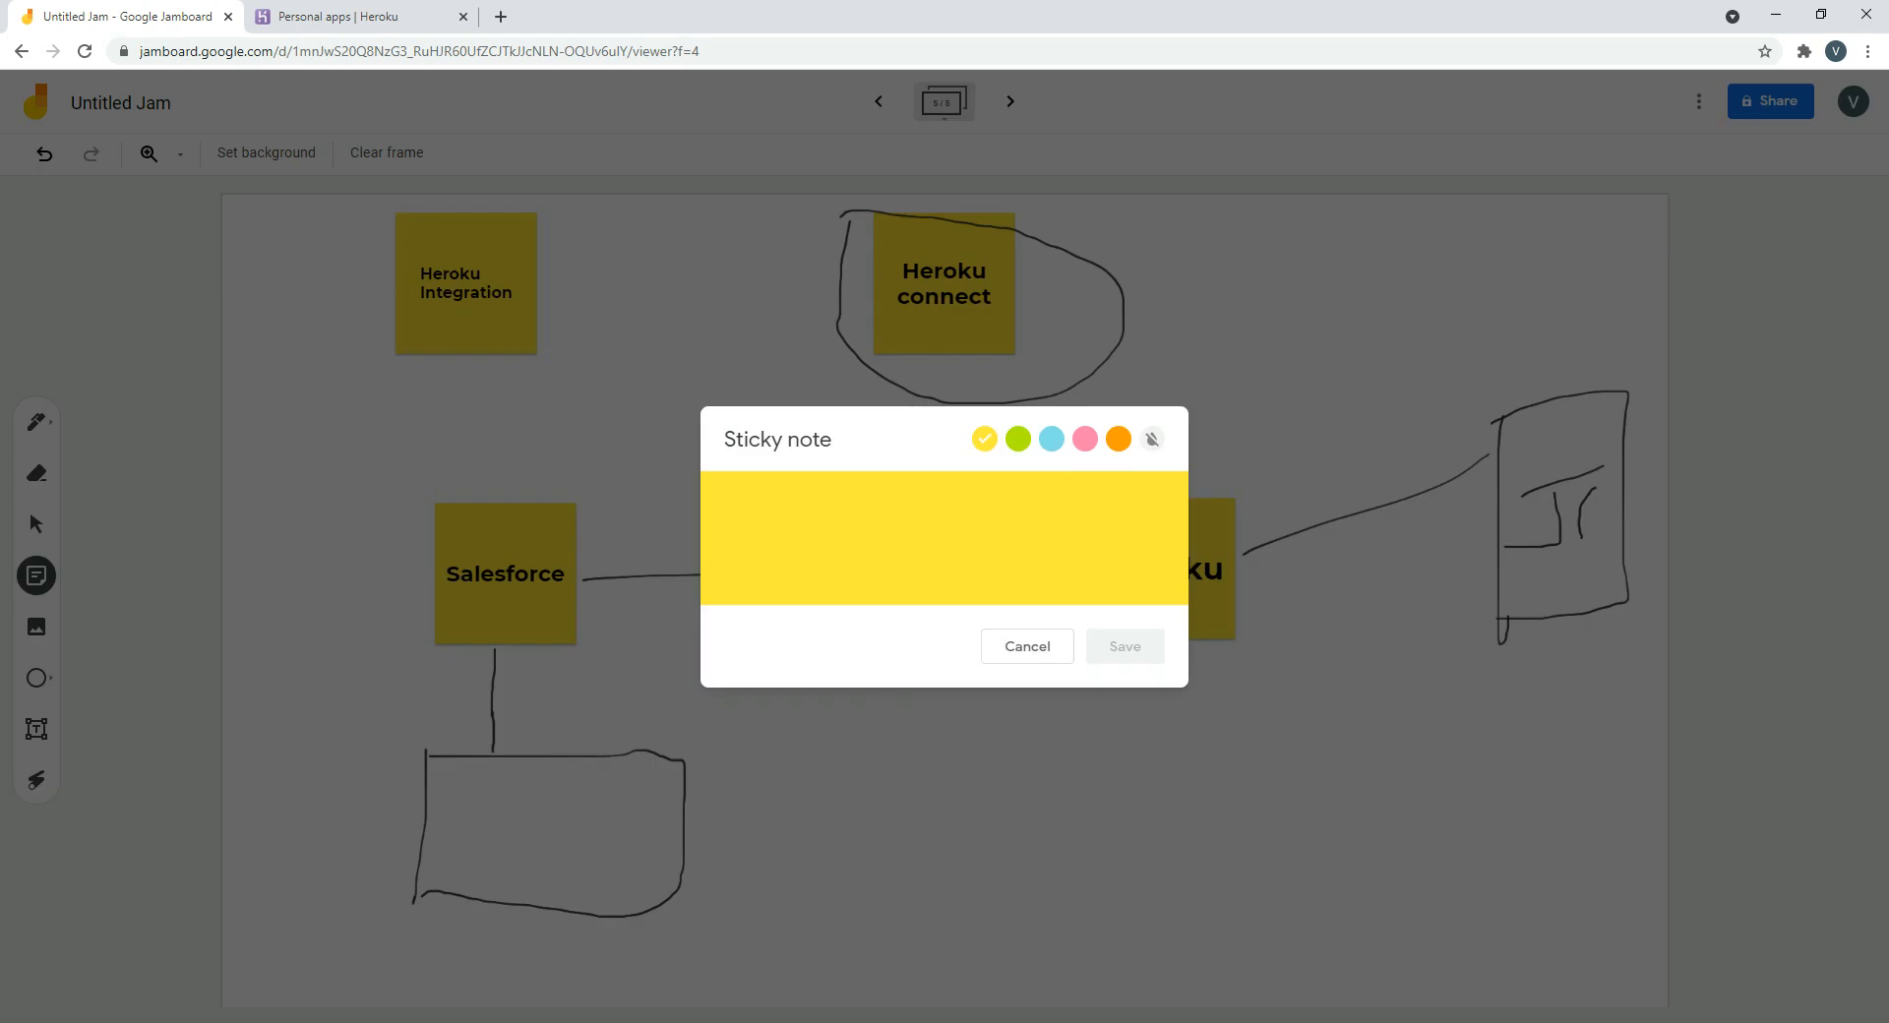
left_click(1027, 646)
left_click_drag(944, 283, 830, 568)
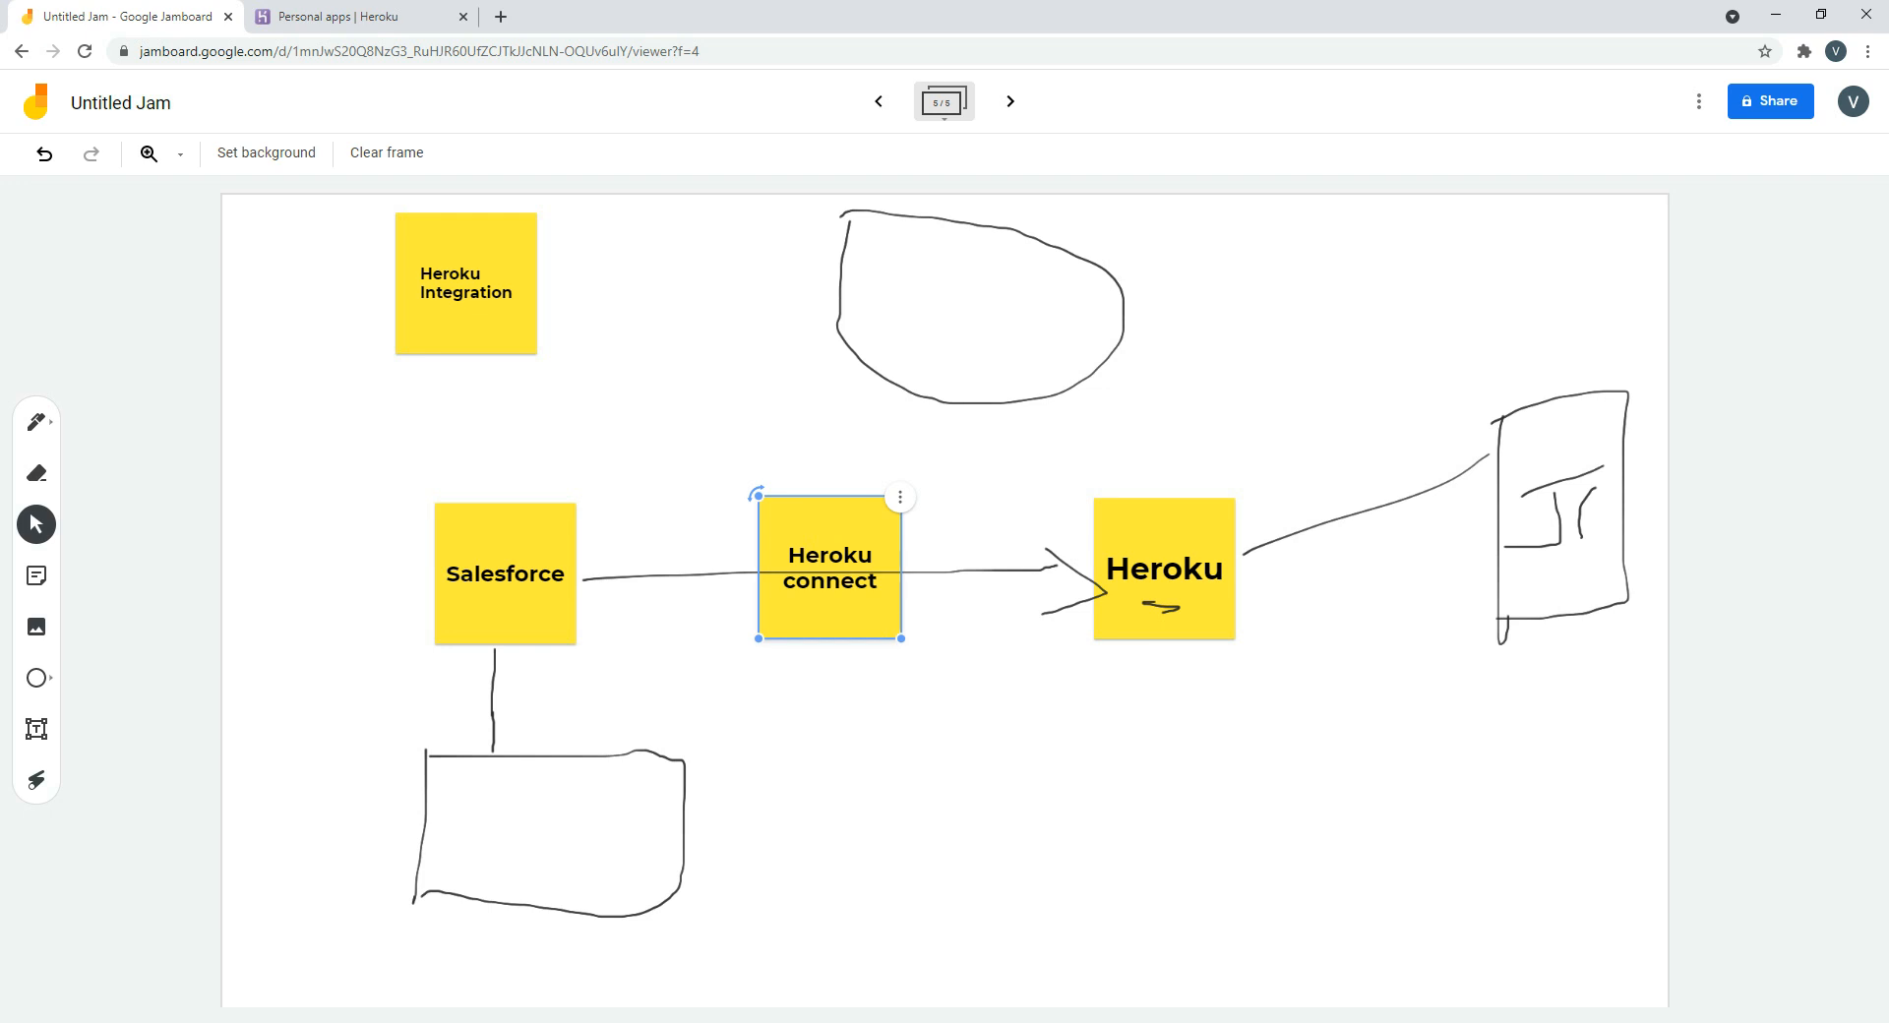
left_click(829, 568)
left_click(830, 567)
left_click(829, 568)
left_click(830, 567)
left_click(830, 568)
Draw a labelled freehand box below the Heroku note, joined to it by a line, and circle the box
key("p")
left_click_drag(1161, 643, 1117, 870)
left_click_drag(1137, 724, 1100, 870)
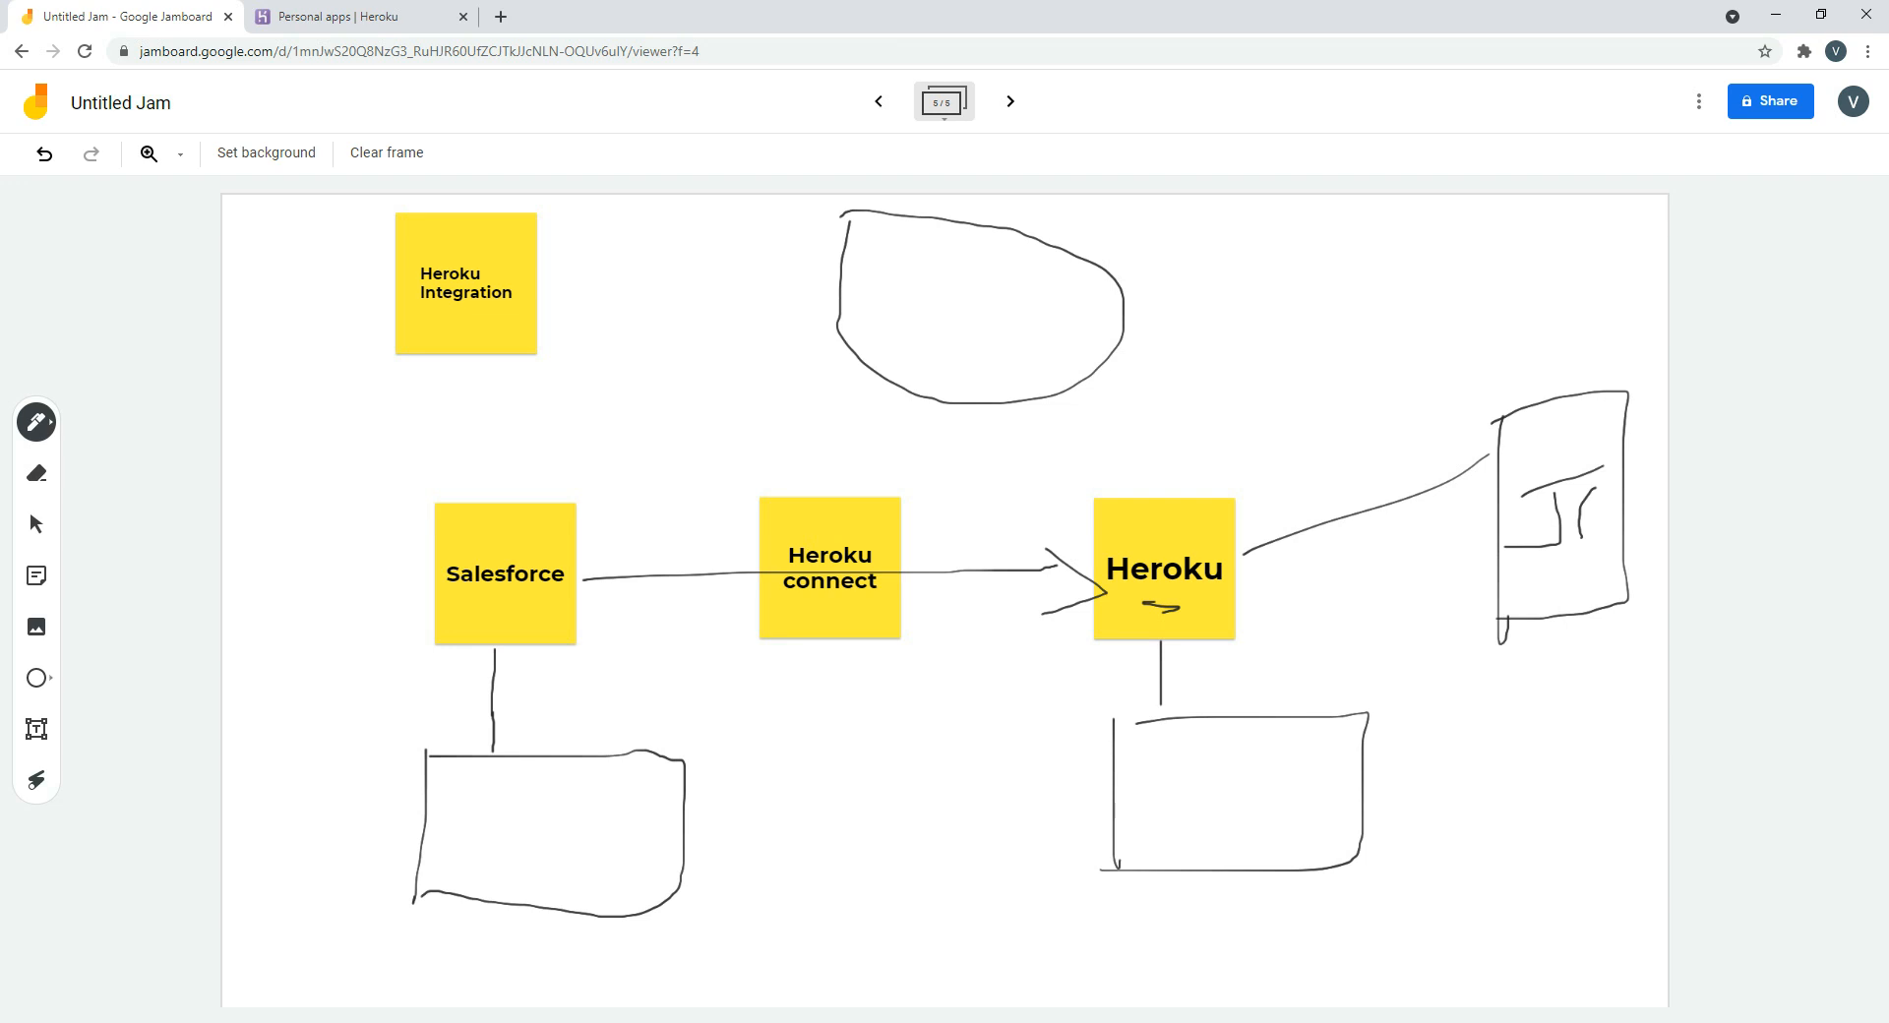
mouse_move(1202, 785)
left_mouse_down()
mouse_move(1197, 823)
mouse_move(1211, 802)
mouse_move(1295, 794)
mouse_move(1321, 820)
left_mouse_up()
mouse_move(1179, 697)
left_mouse_down()
mouse_move(1267, 951)
mouse_move(1177, 662)
left_mouse_up()
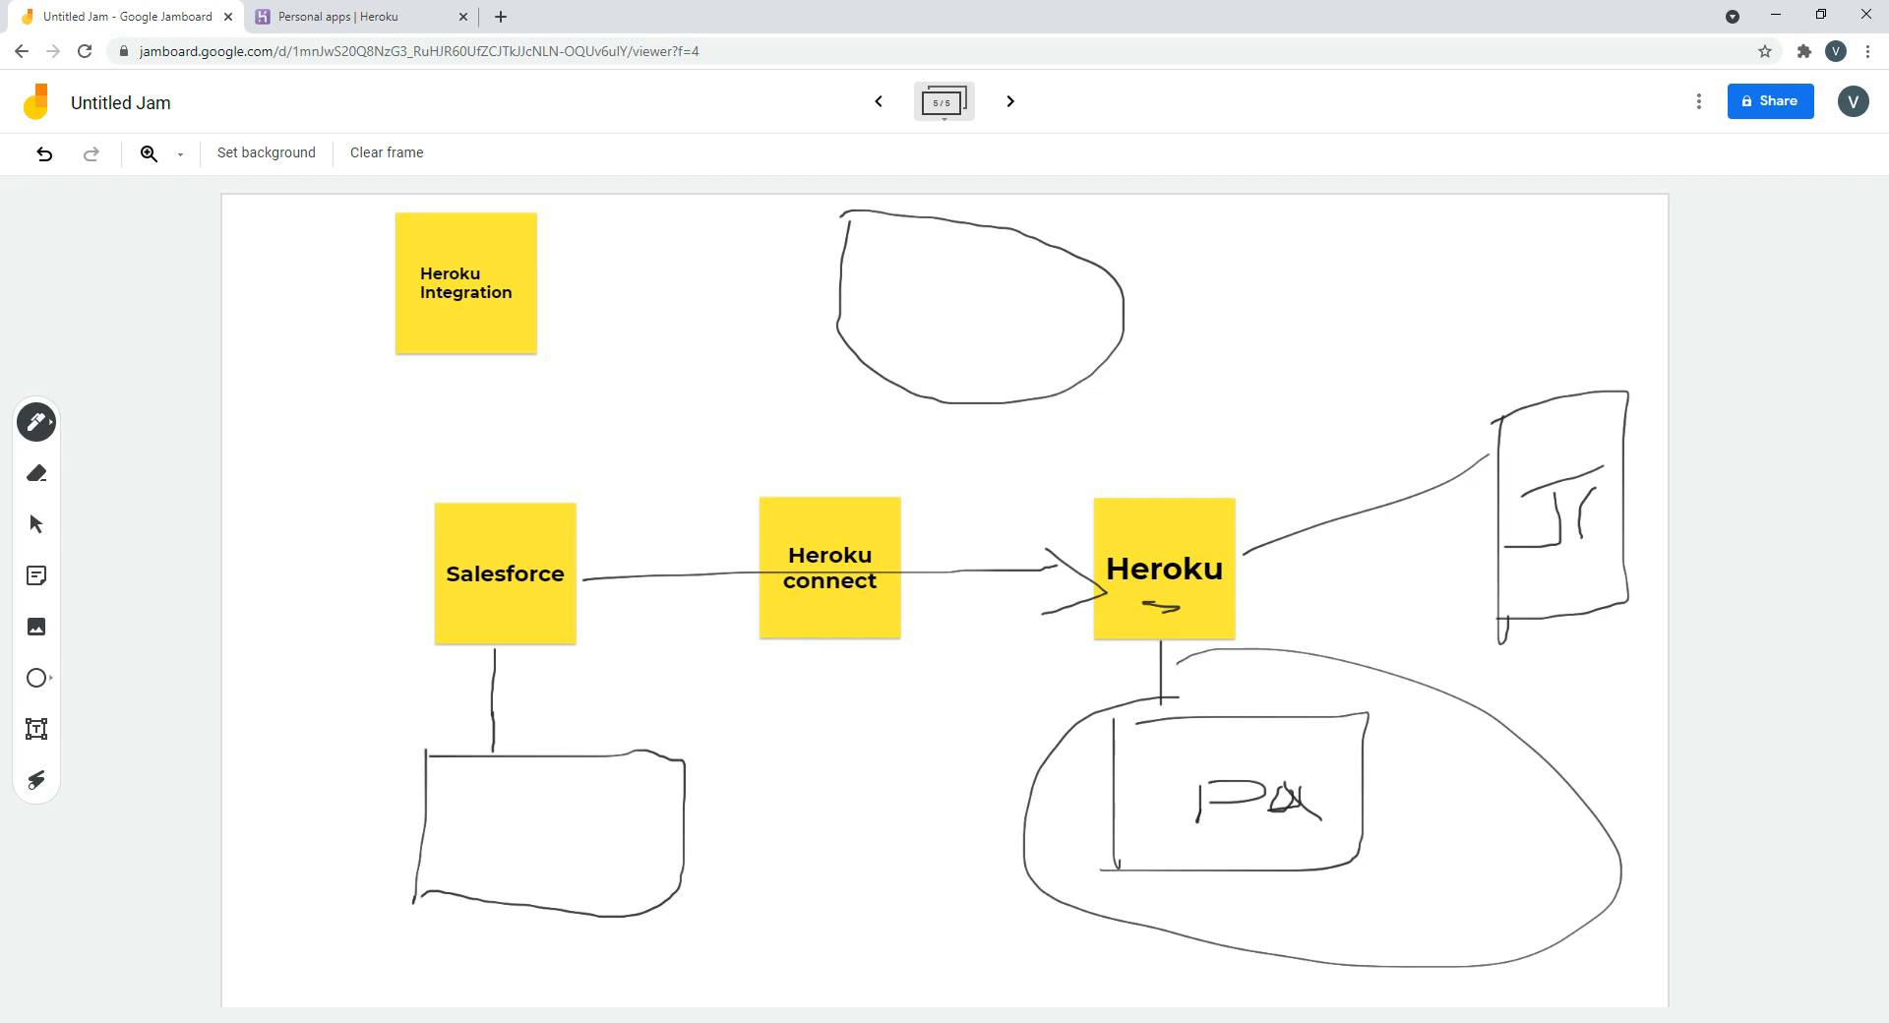
Draw a curved arrow over Heroku connect from Salesforce to Heroku, and return lines beneath it from Heroku to Salesforce
left_click_drag(577, 548, 1203, 544)
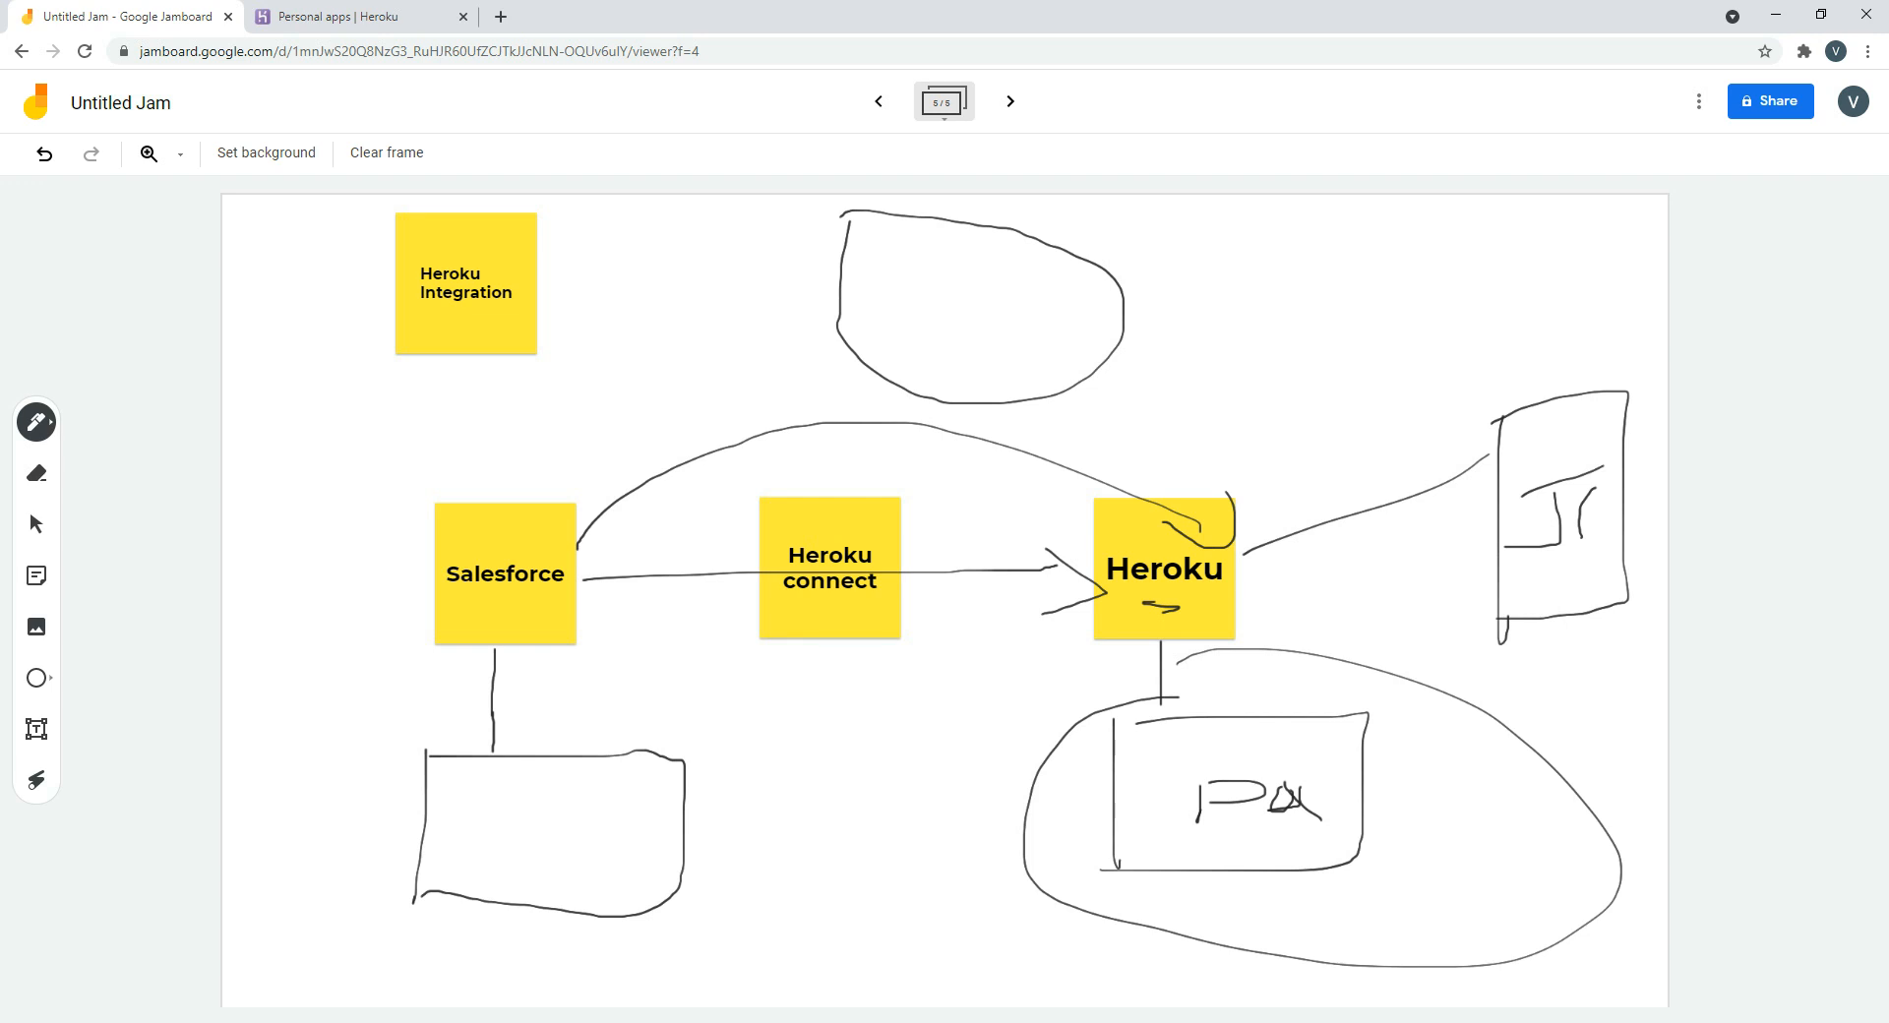
mouse_move(1090, 592)
left_mouse_down()
mouse_move(841, 646)
mouse_move(581, 613)
left_mouse_up()
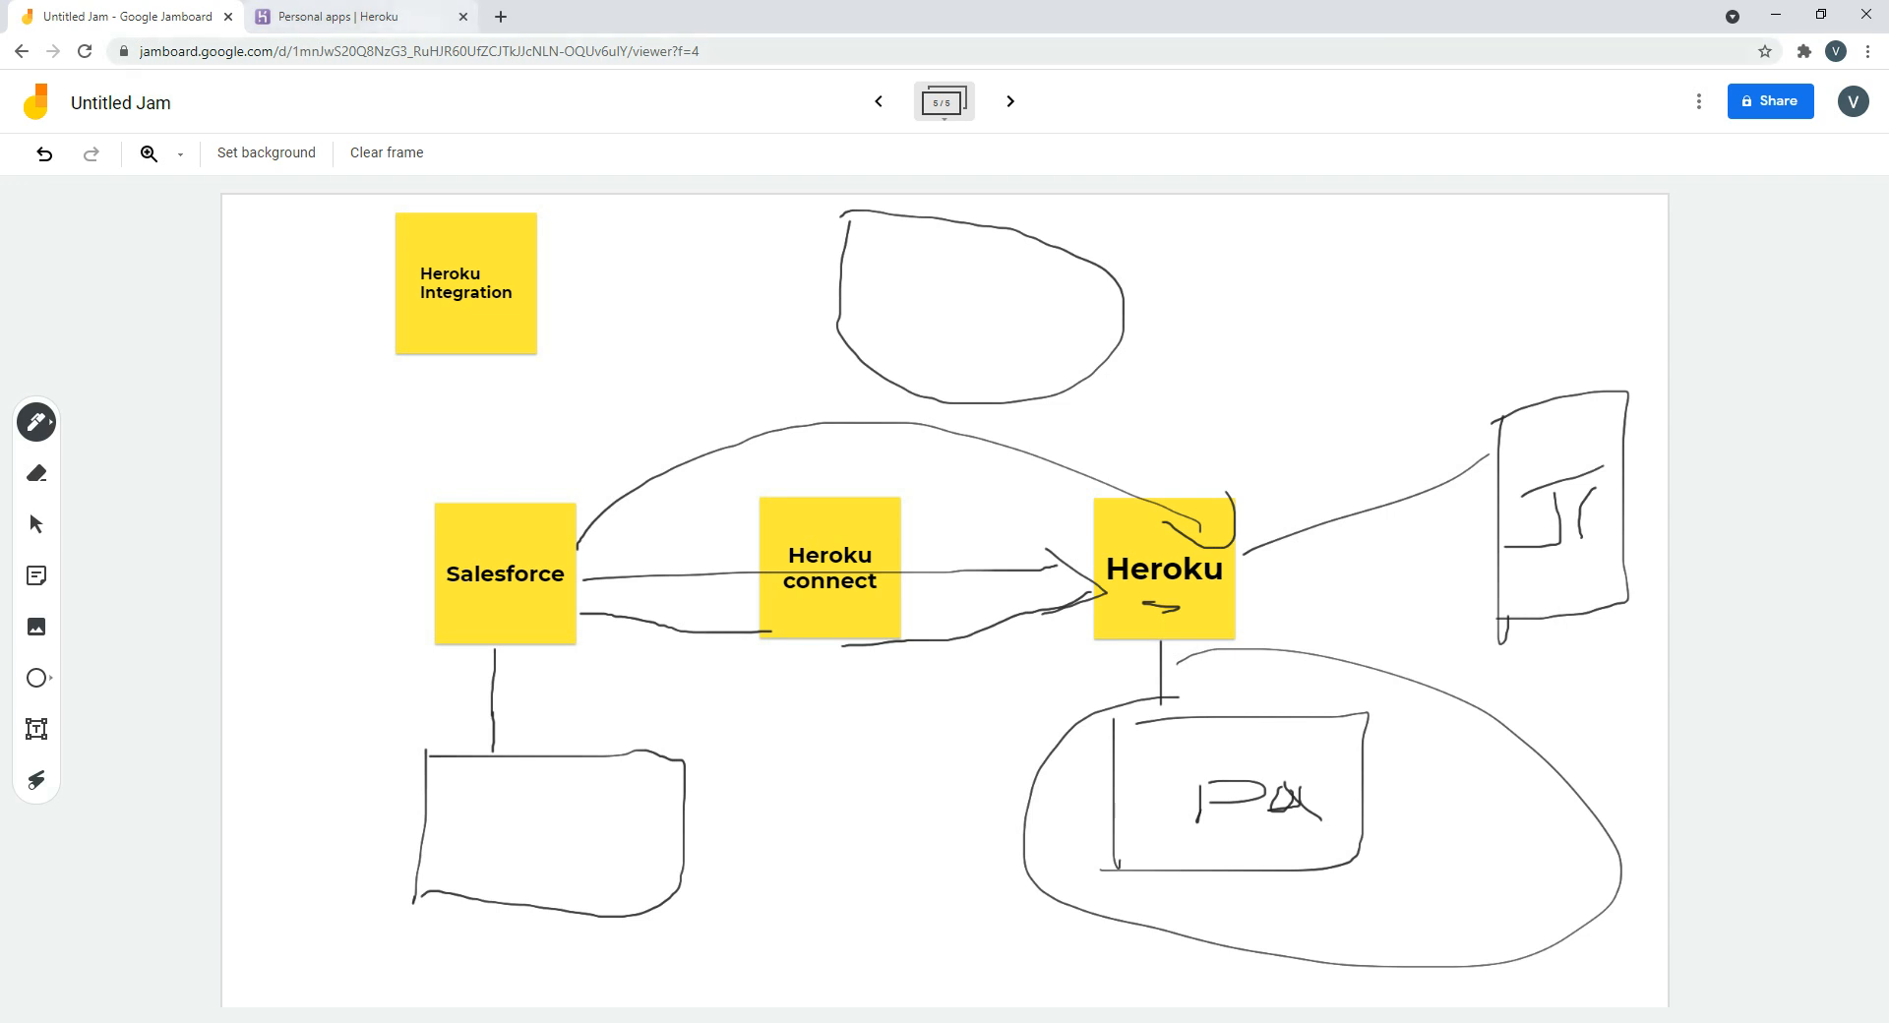
Search Google for "heroku" in a new browser tab
left_click(339, 17)
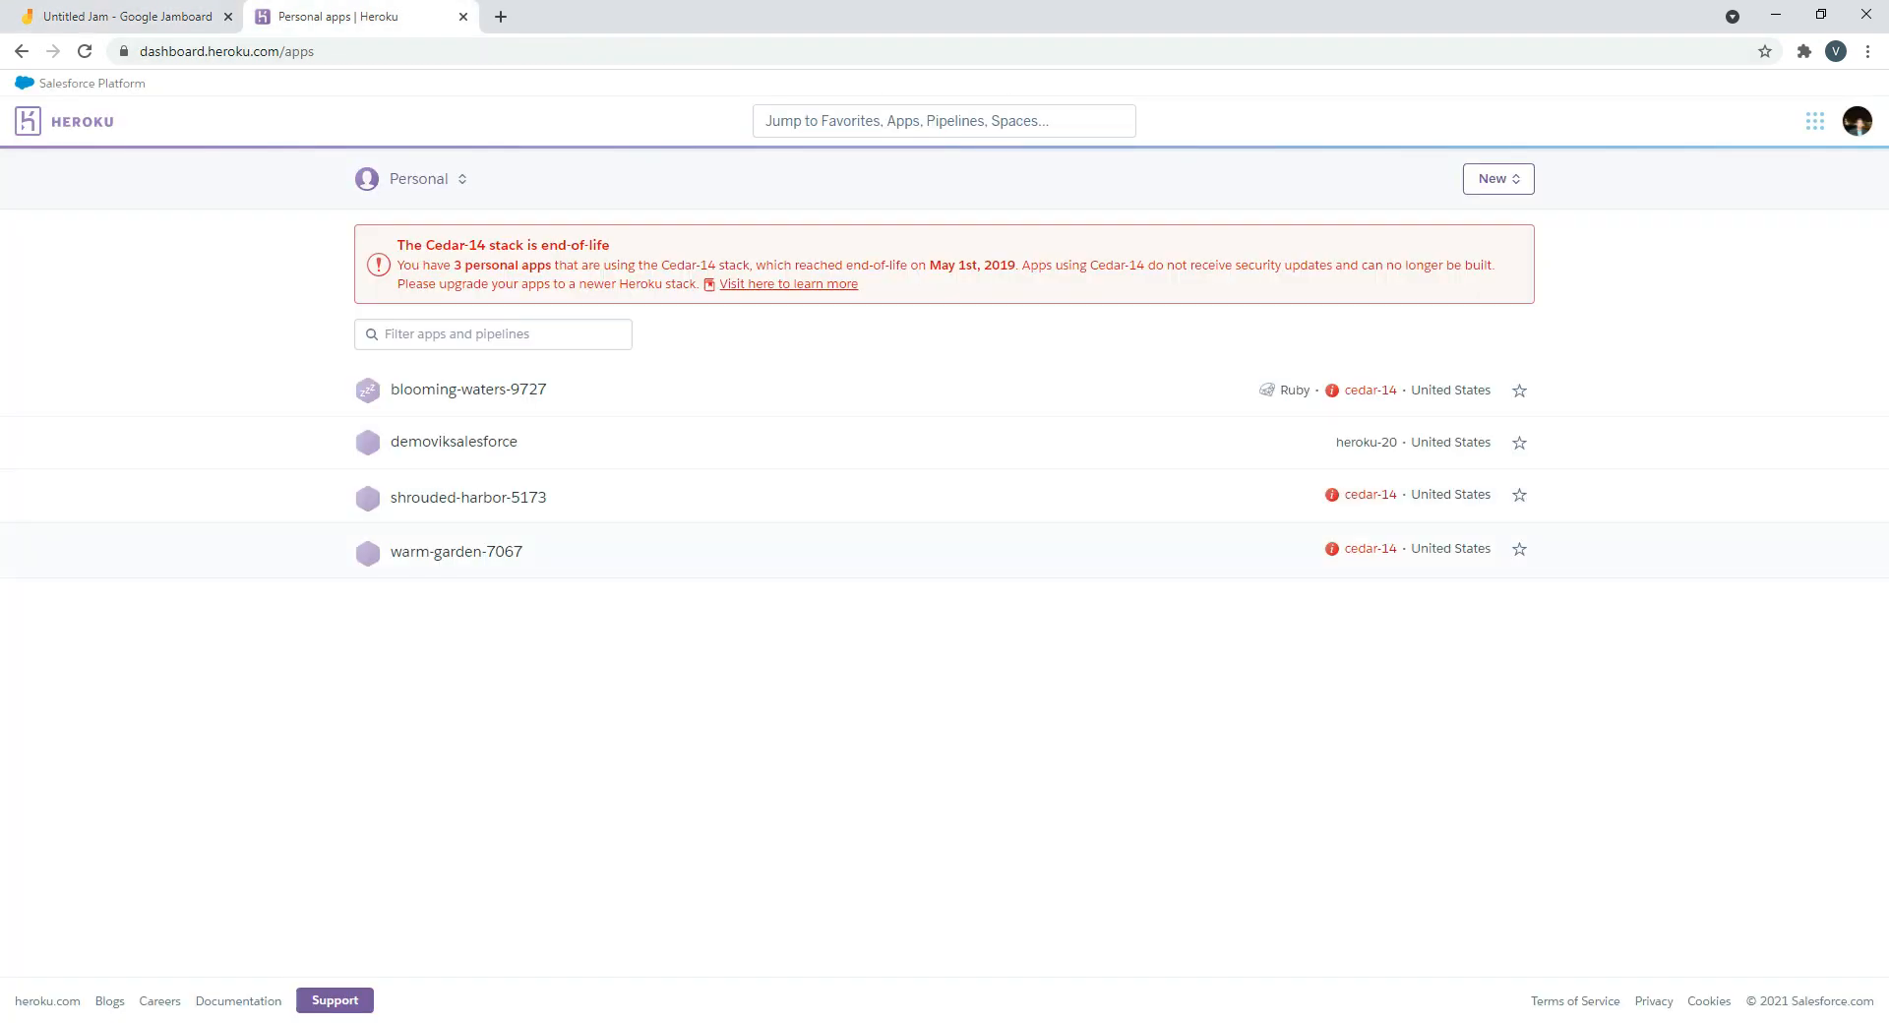
left_click(500, 16)
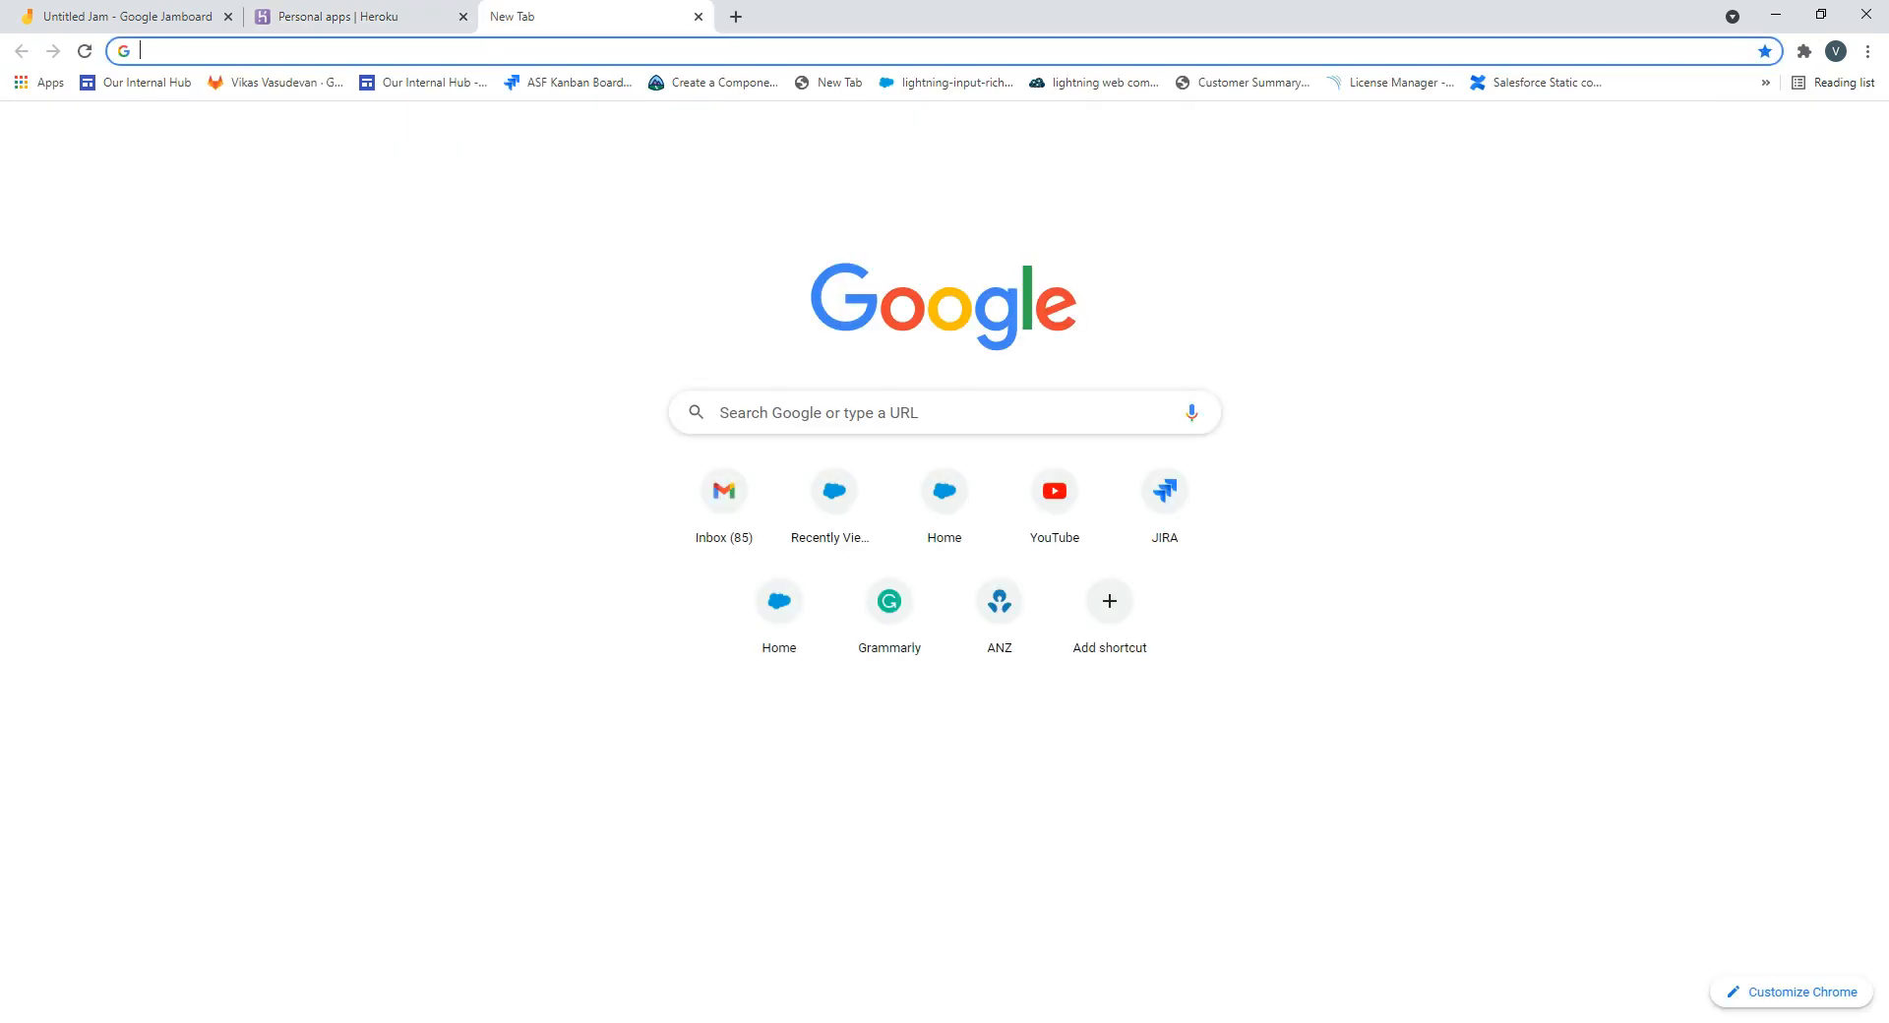
type("her")
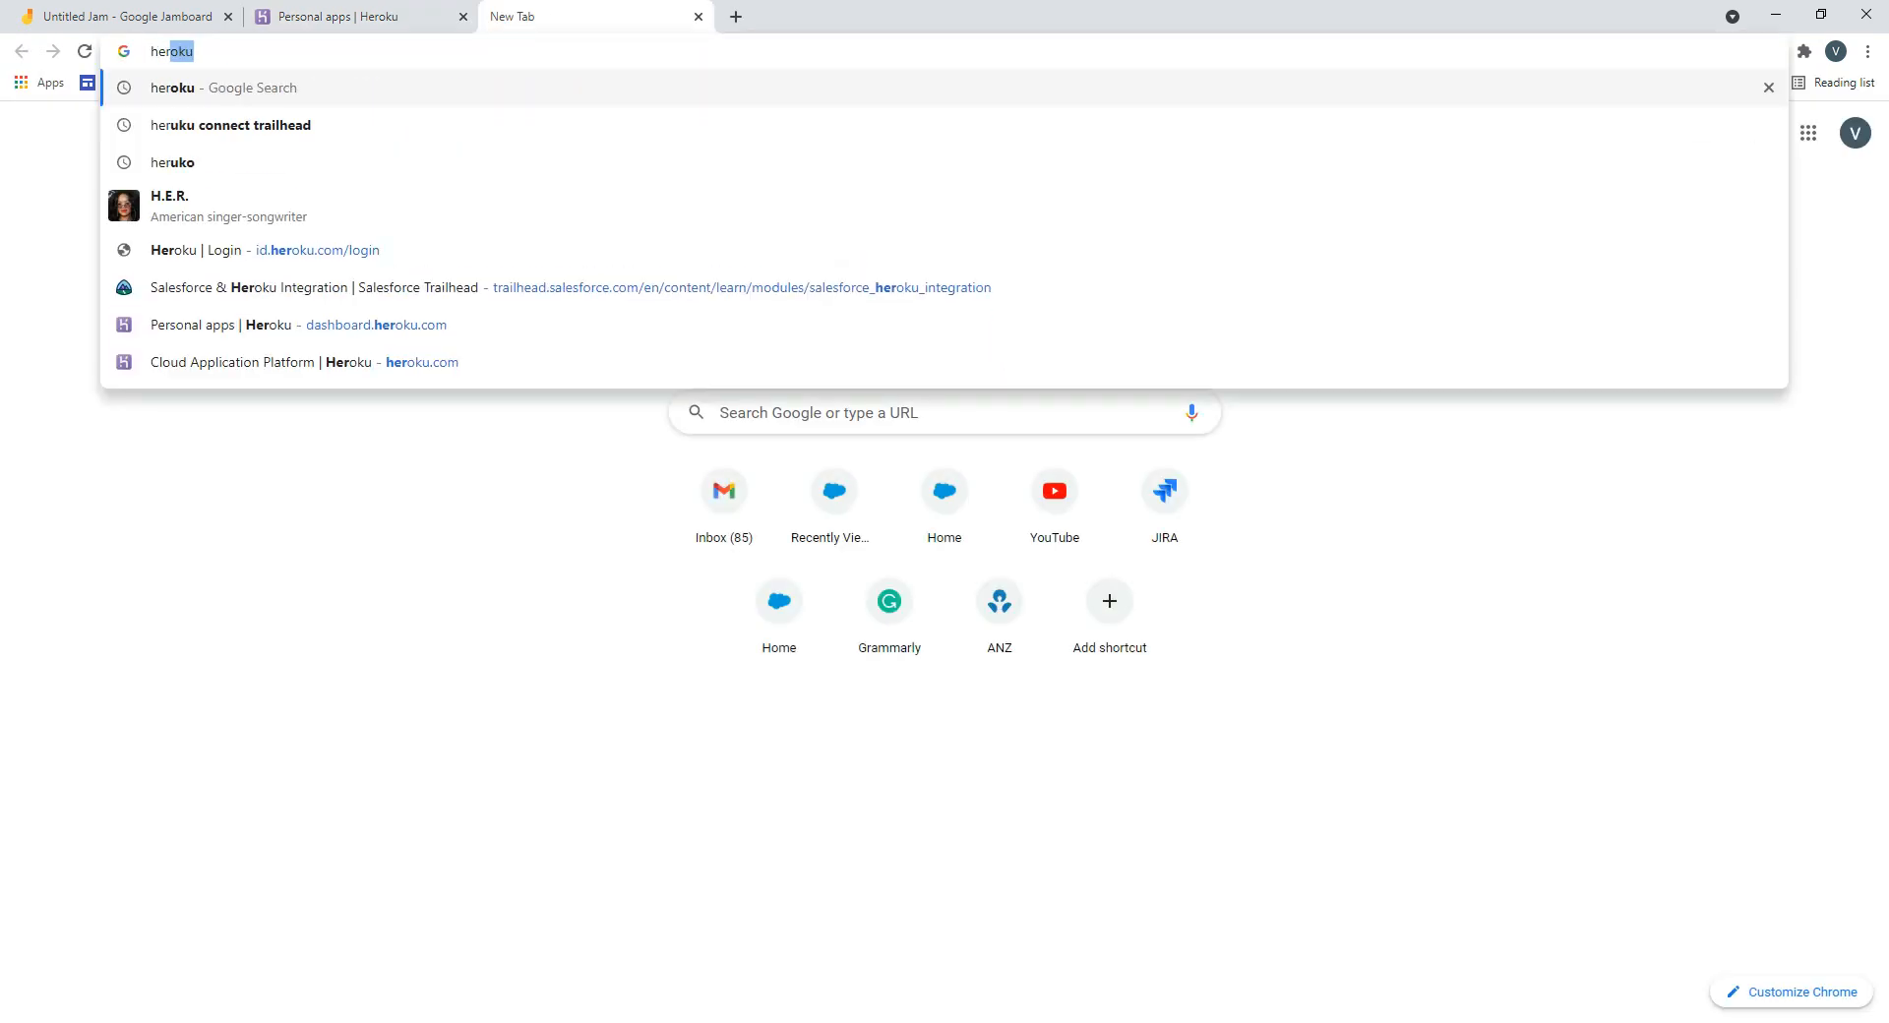
key("Return")
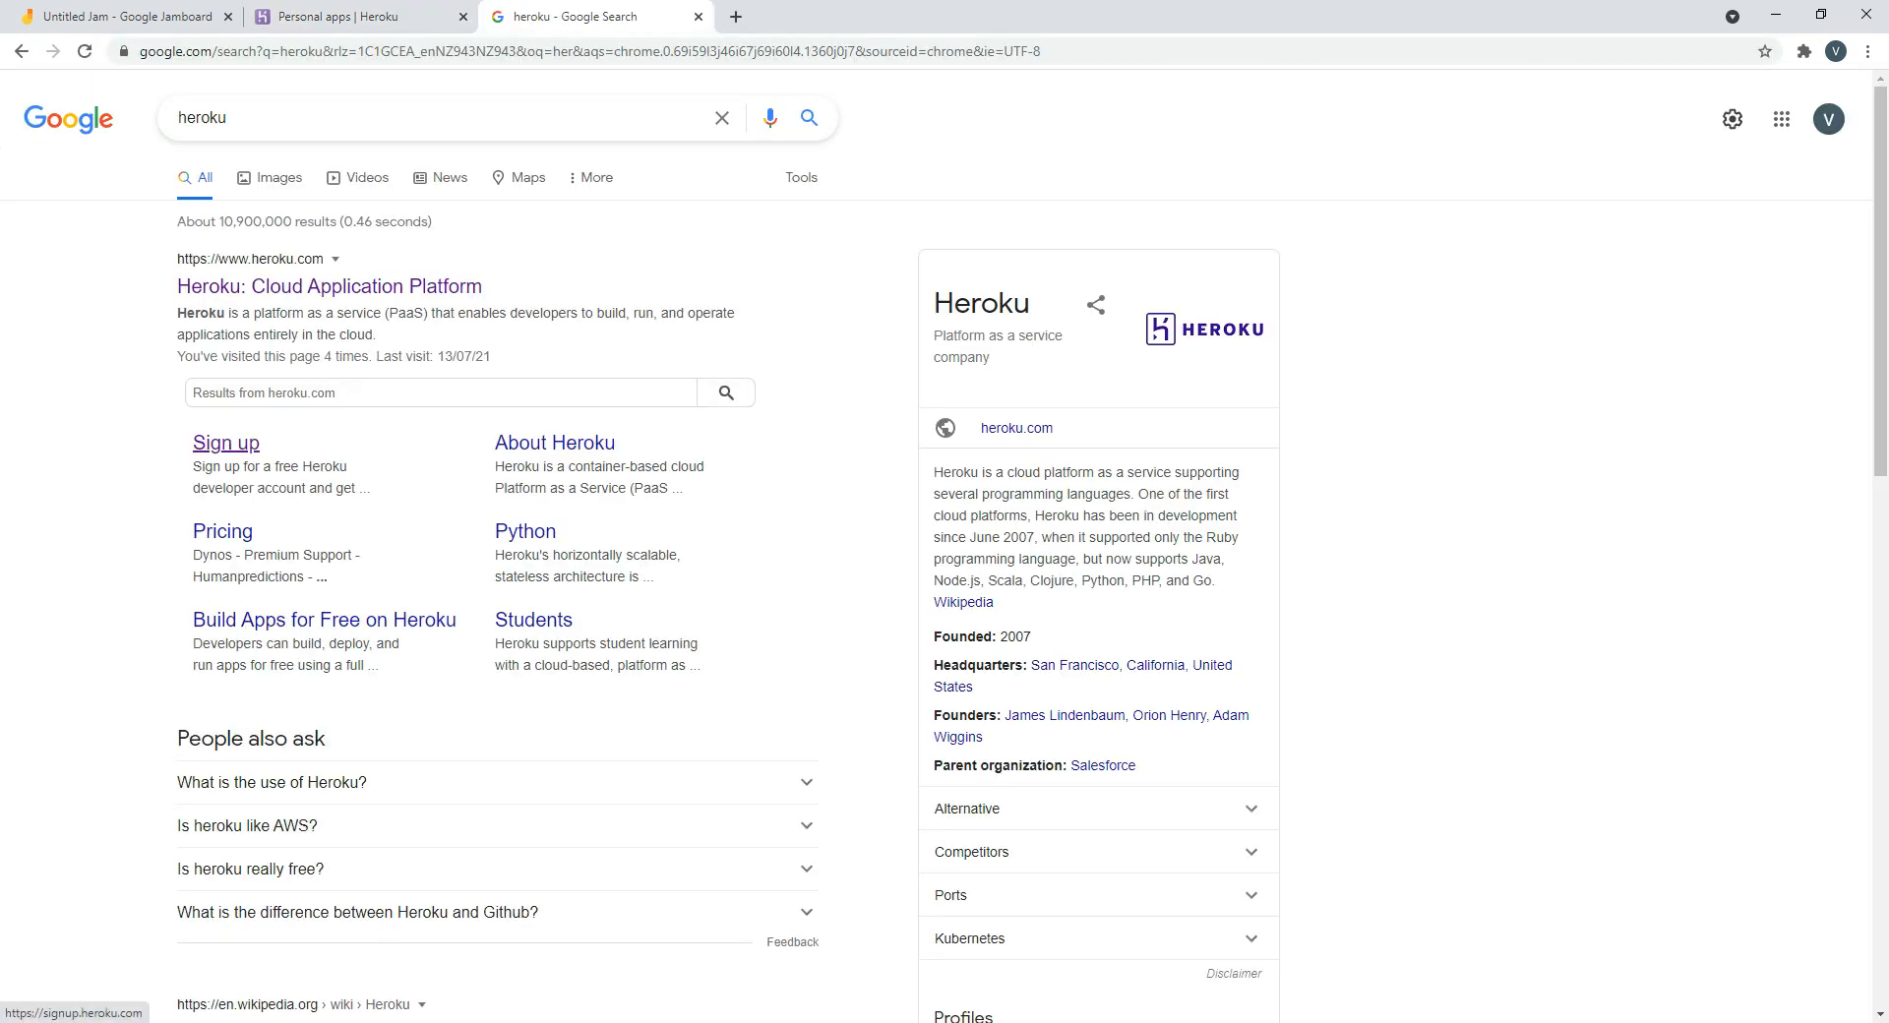
Switch to the Heroku dashboard and start creating a new app
left_click(414, 17)
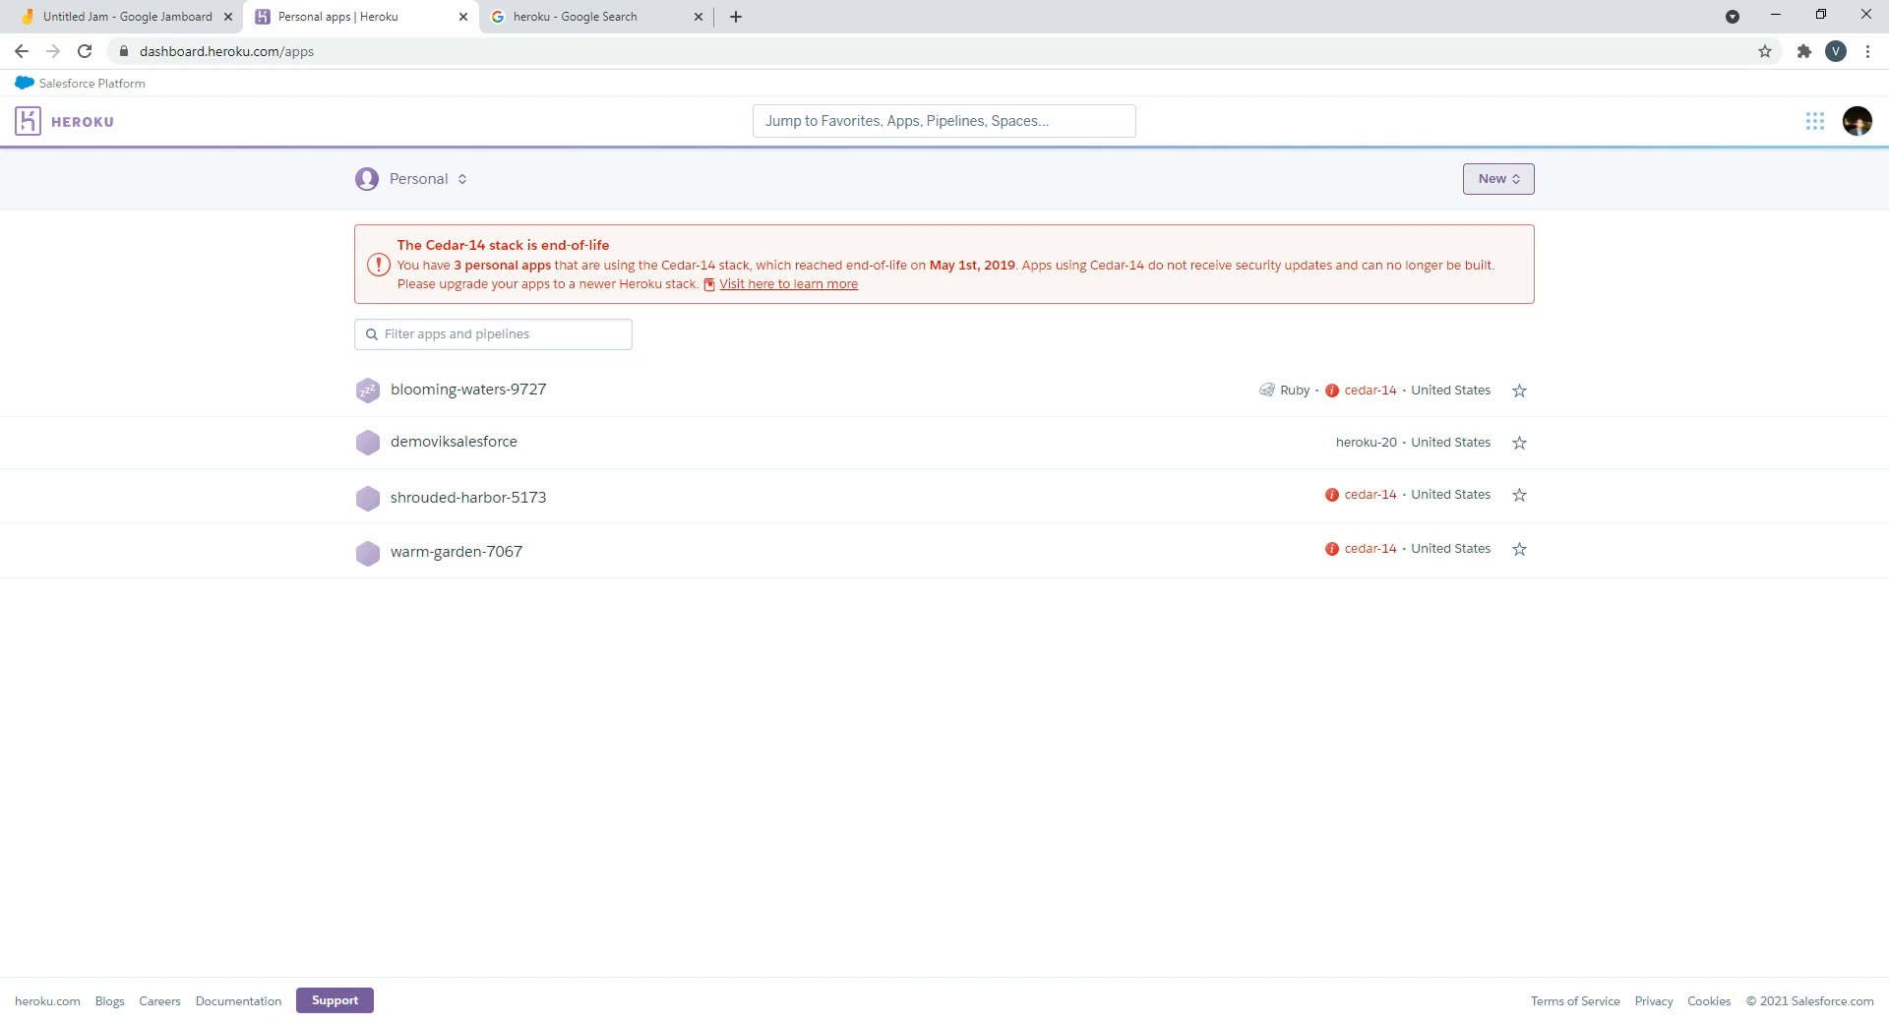
left_click(1498, 178)
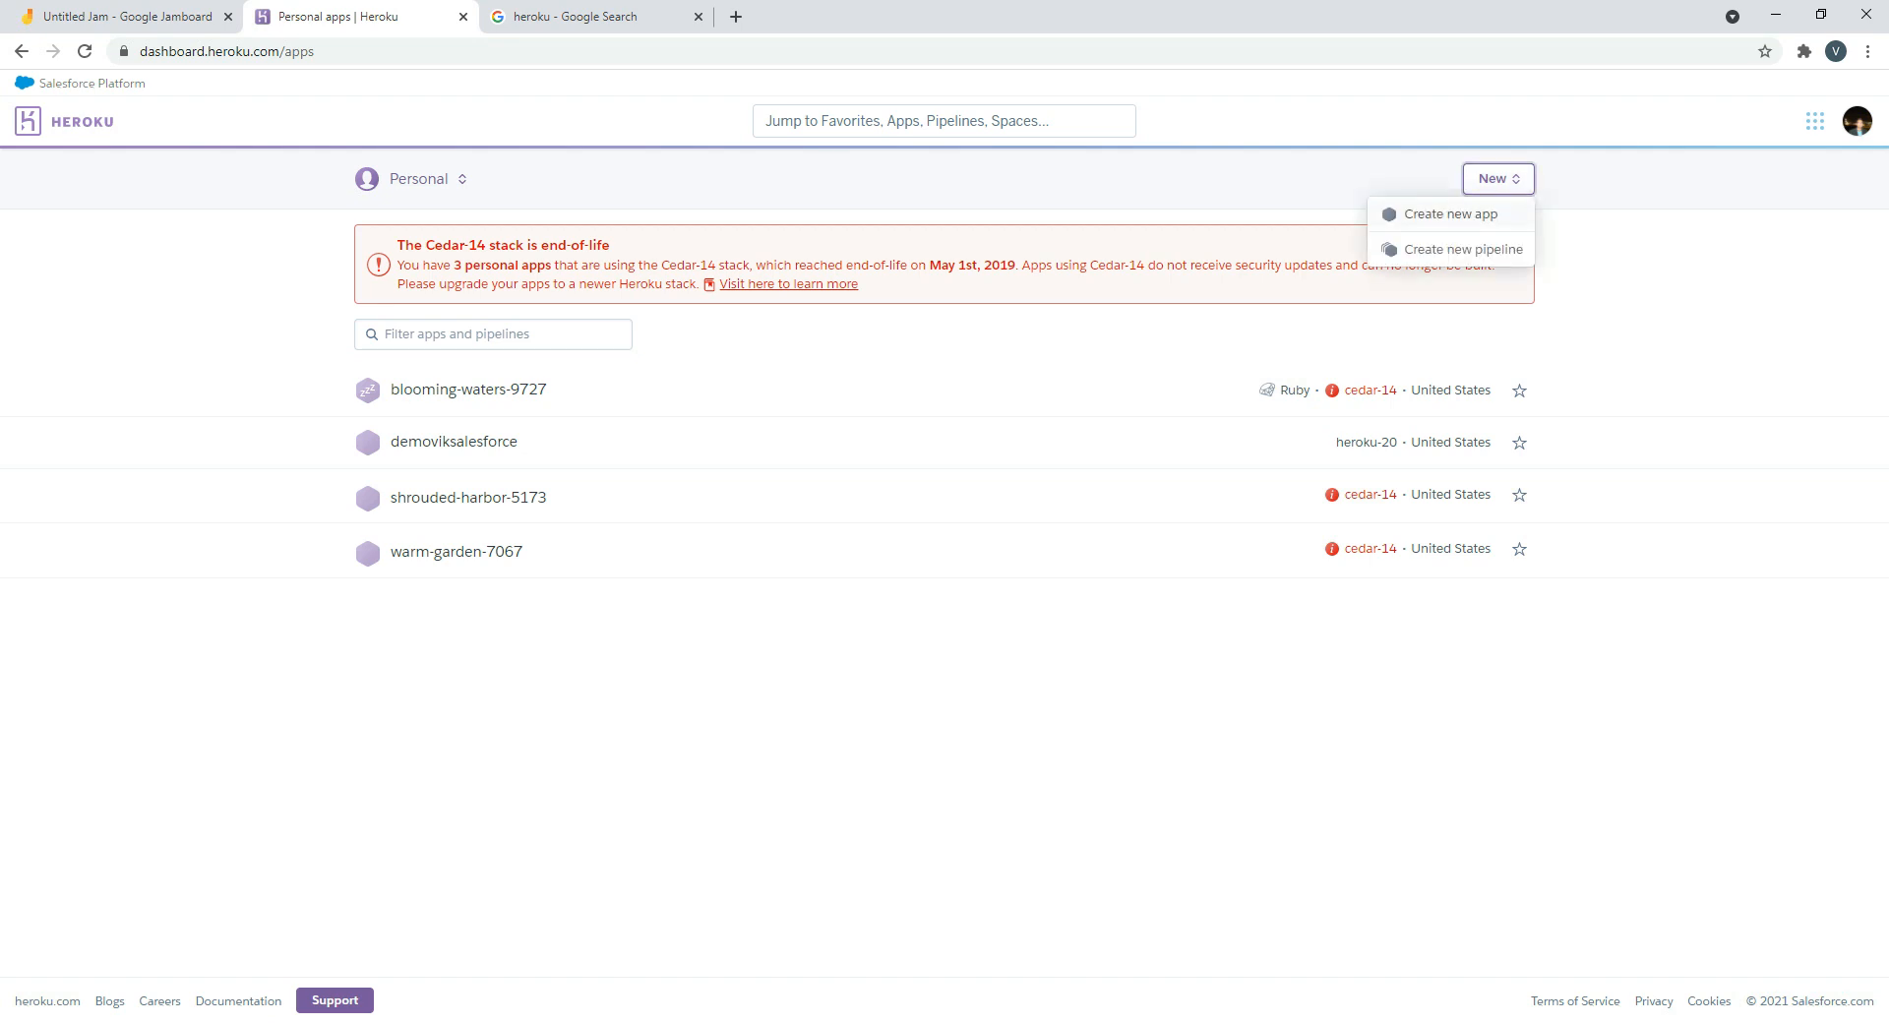
left_click(1452, 214)
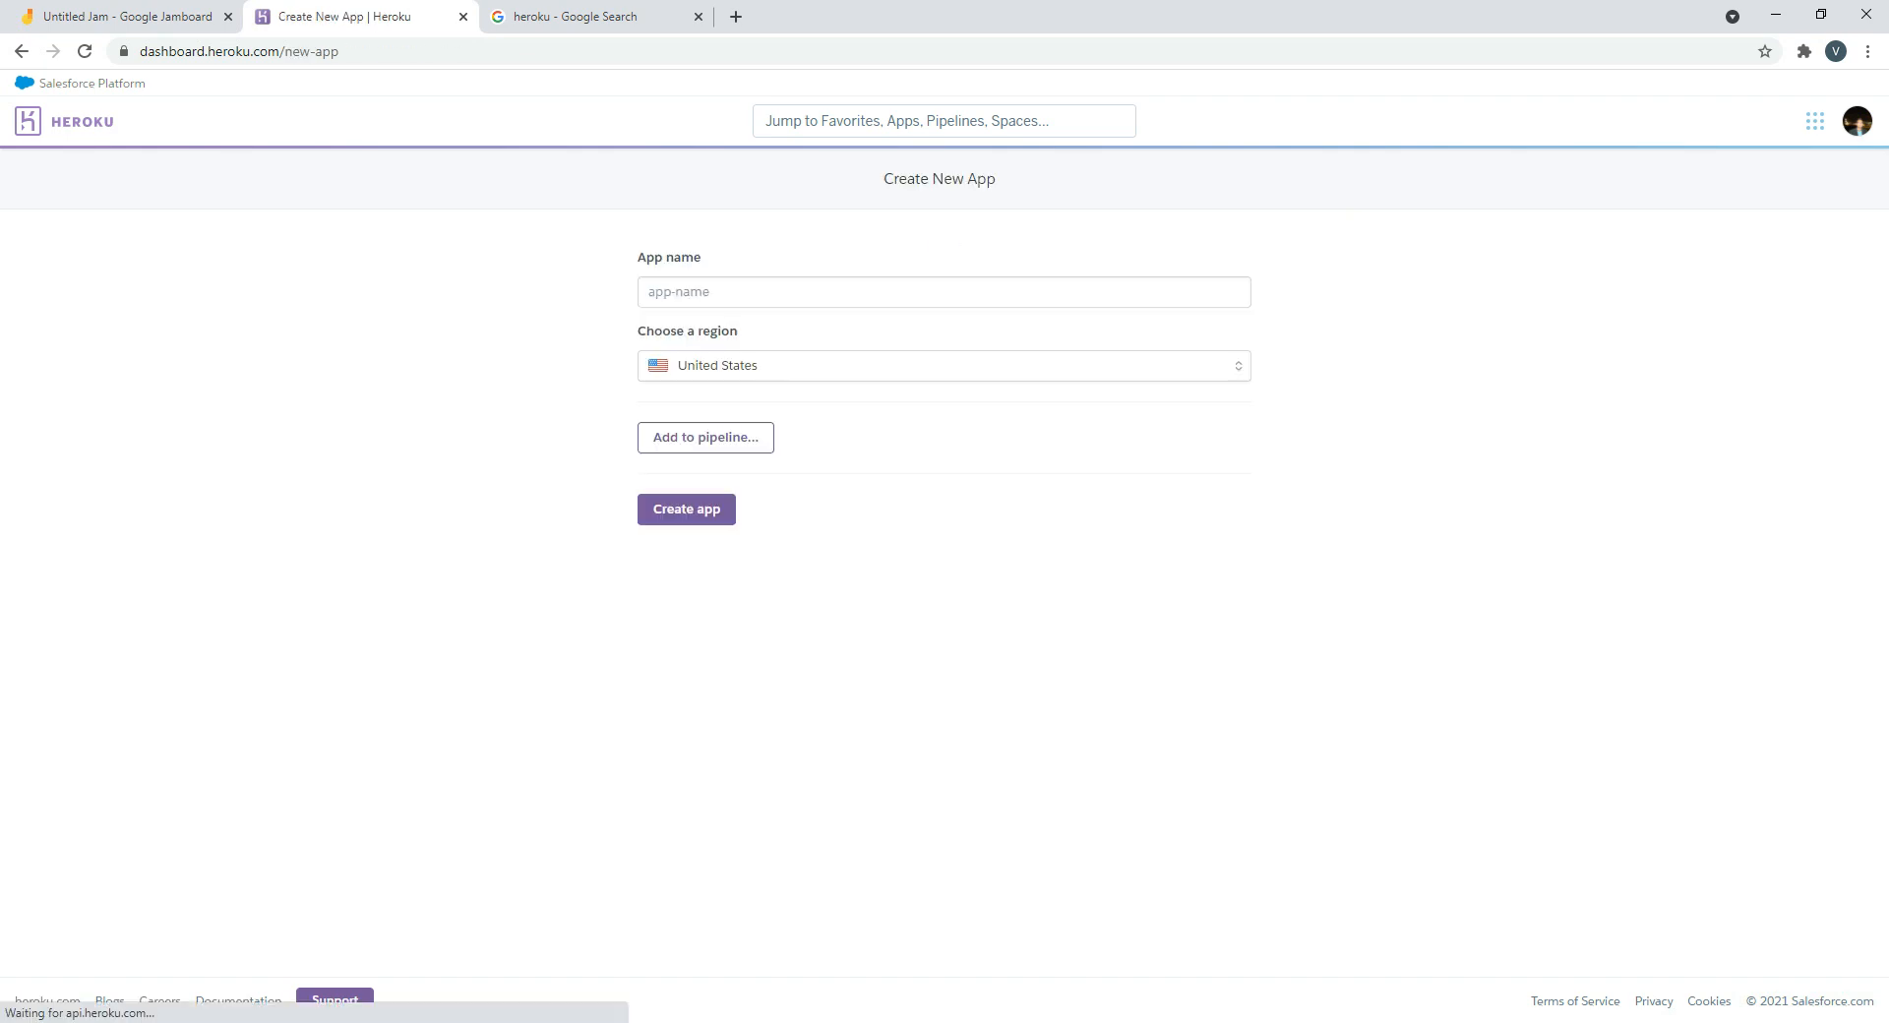
Try to name the new app "DemoHerokuVik"
left_click(942, 292)
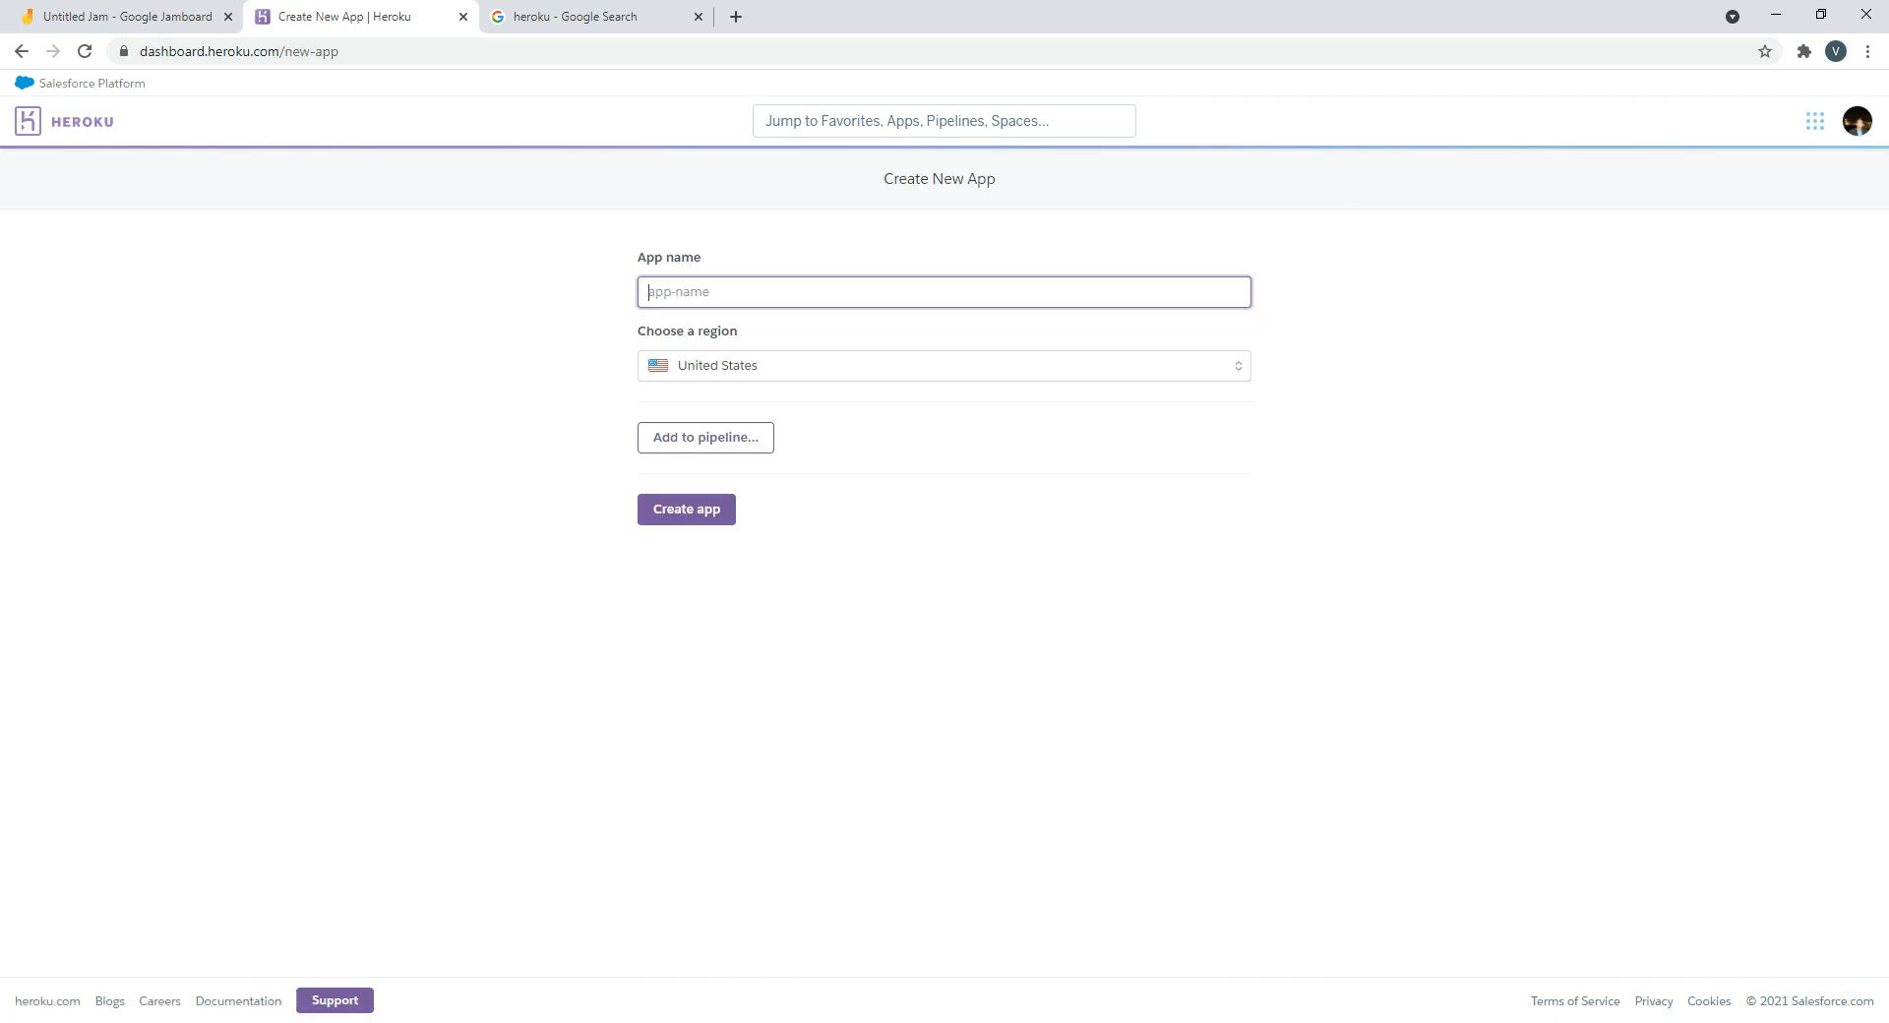
type("Dem")
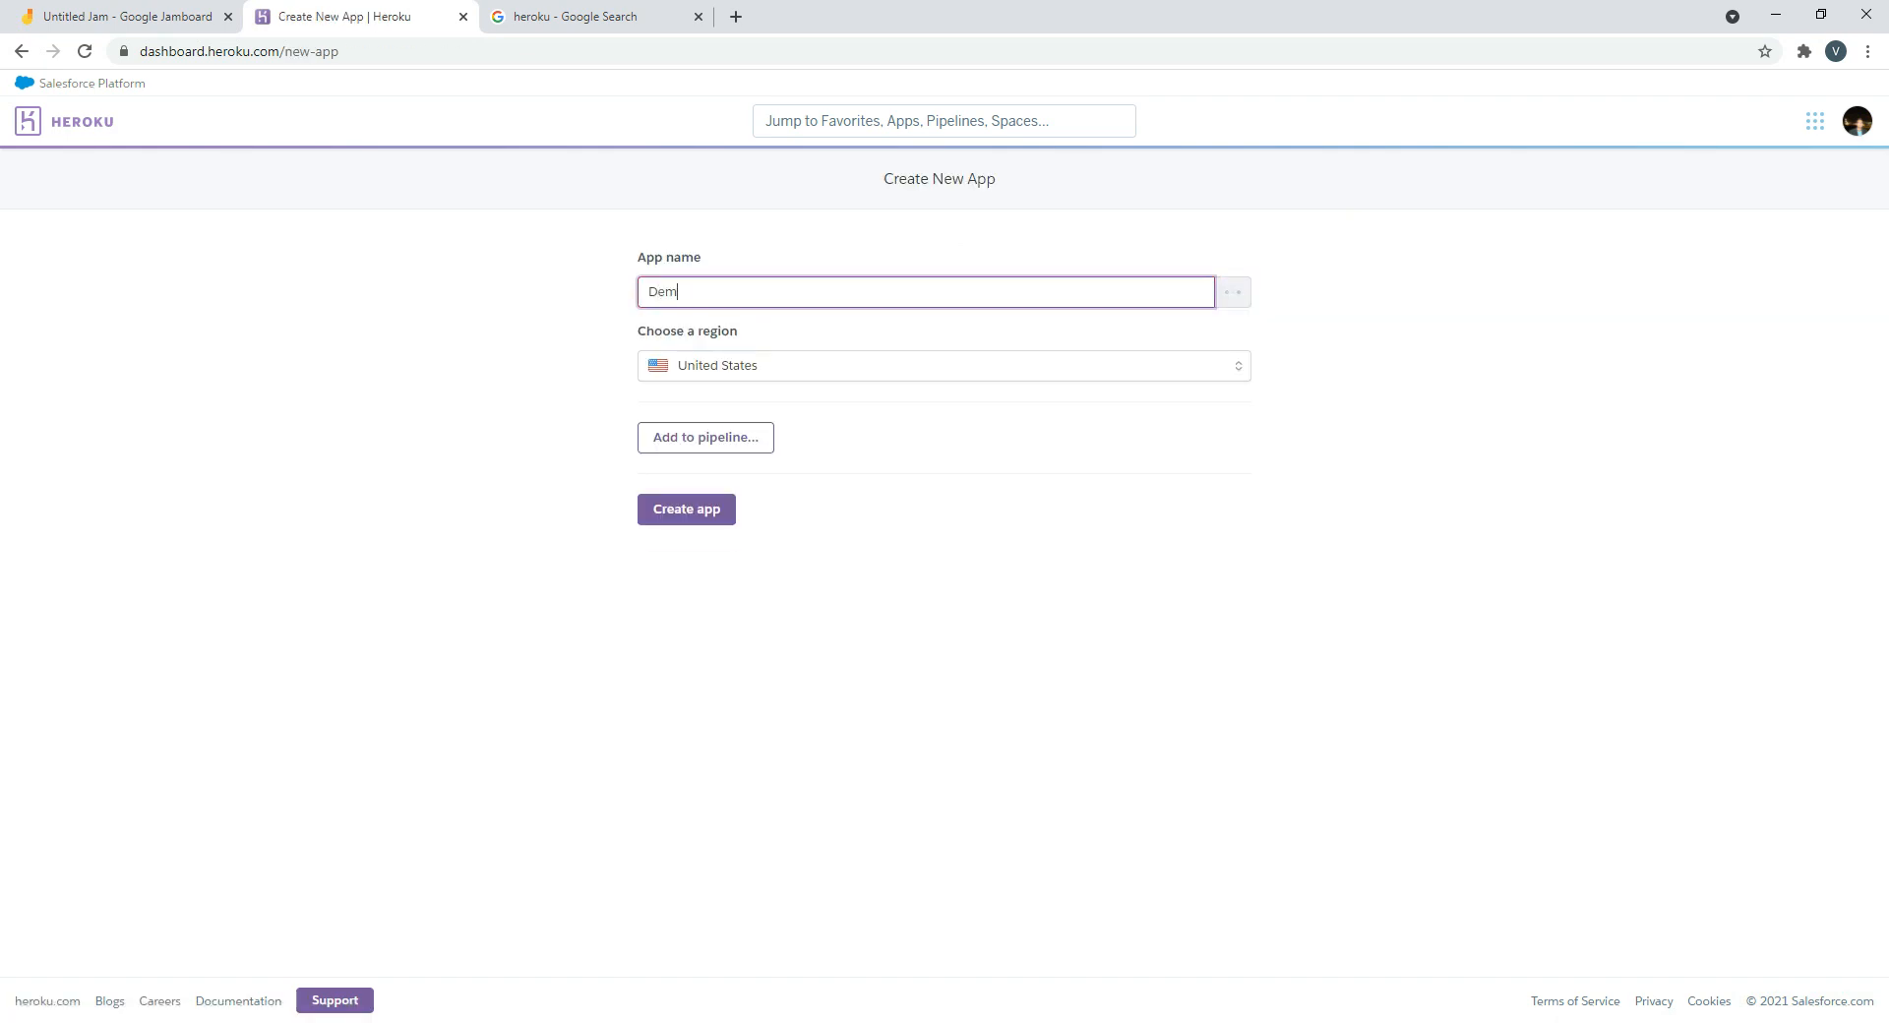
type("oHerokuVik")
key("Tab")
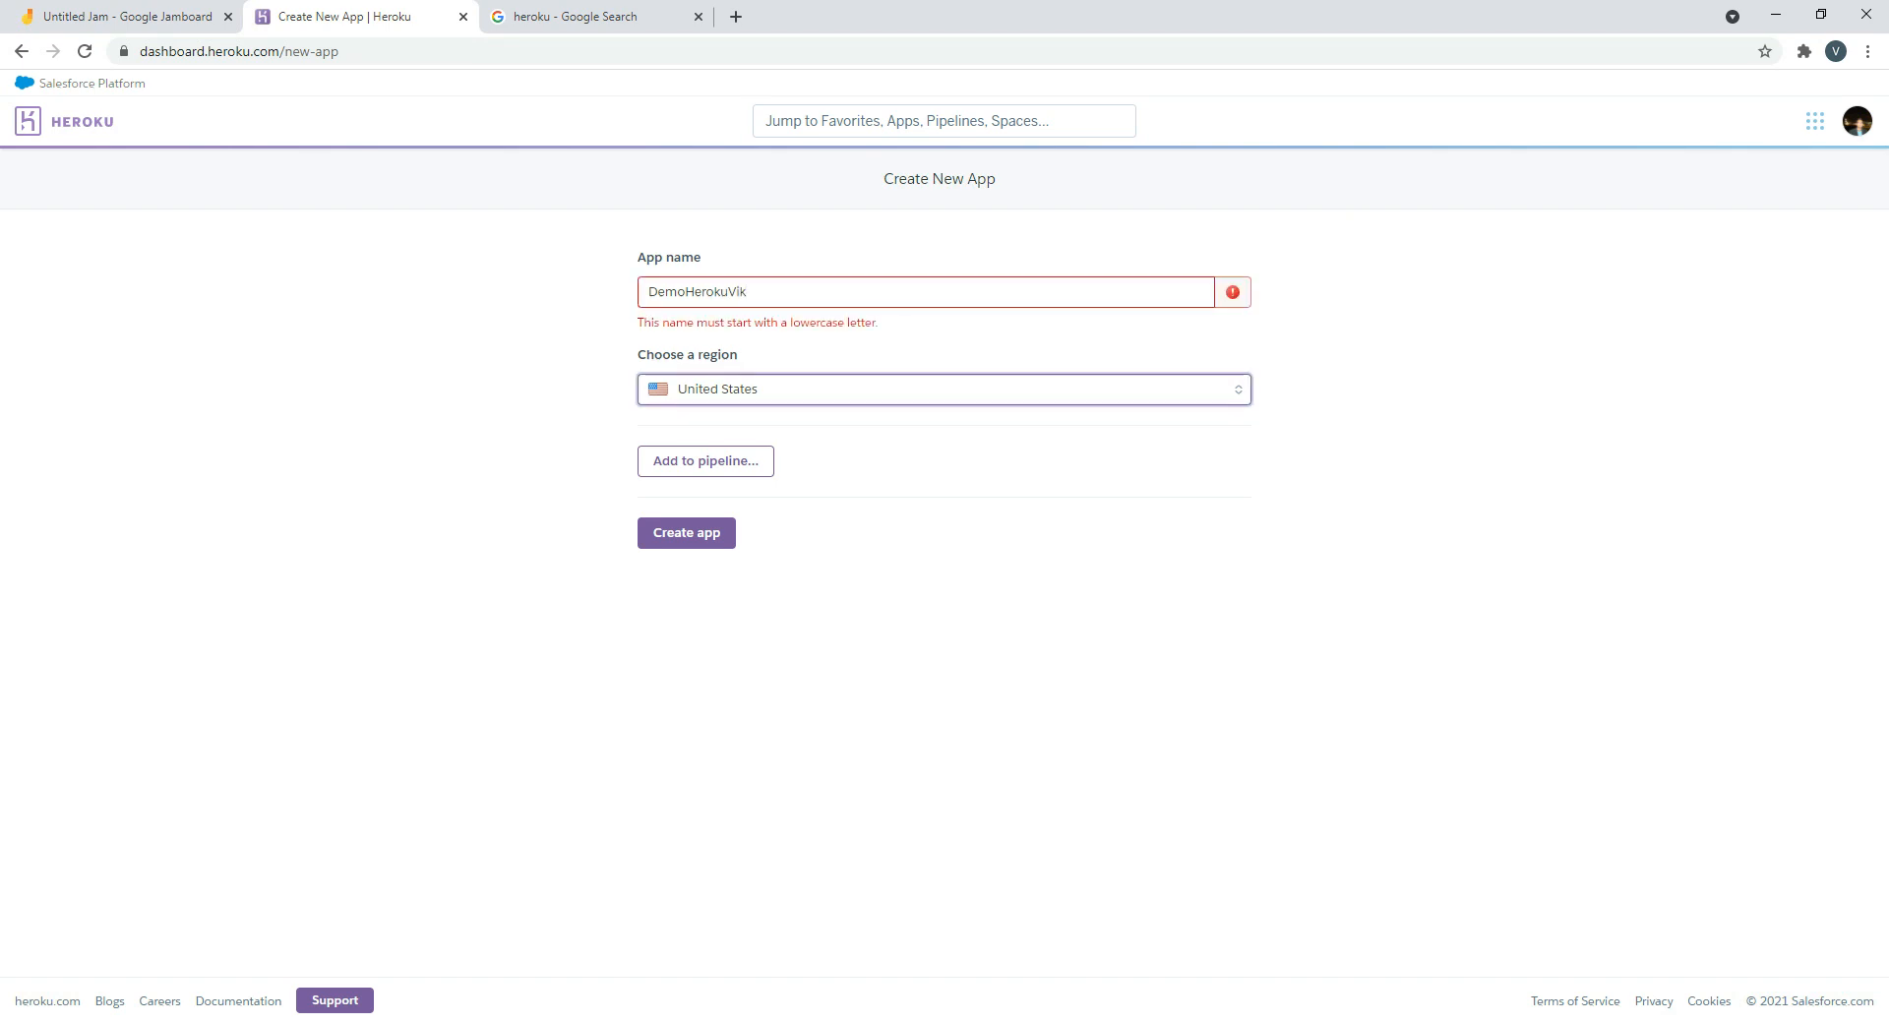
Name the new app "demoherokuvik", keep the United States region and create the app
key("shift+Tab")
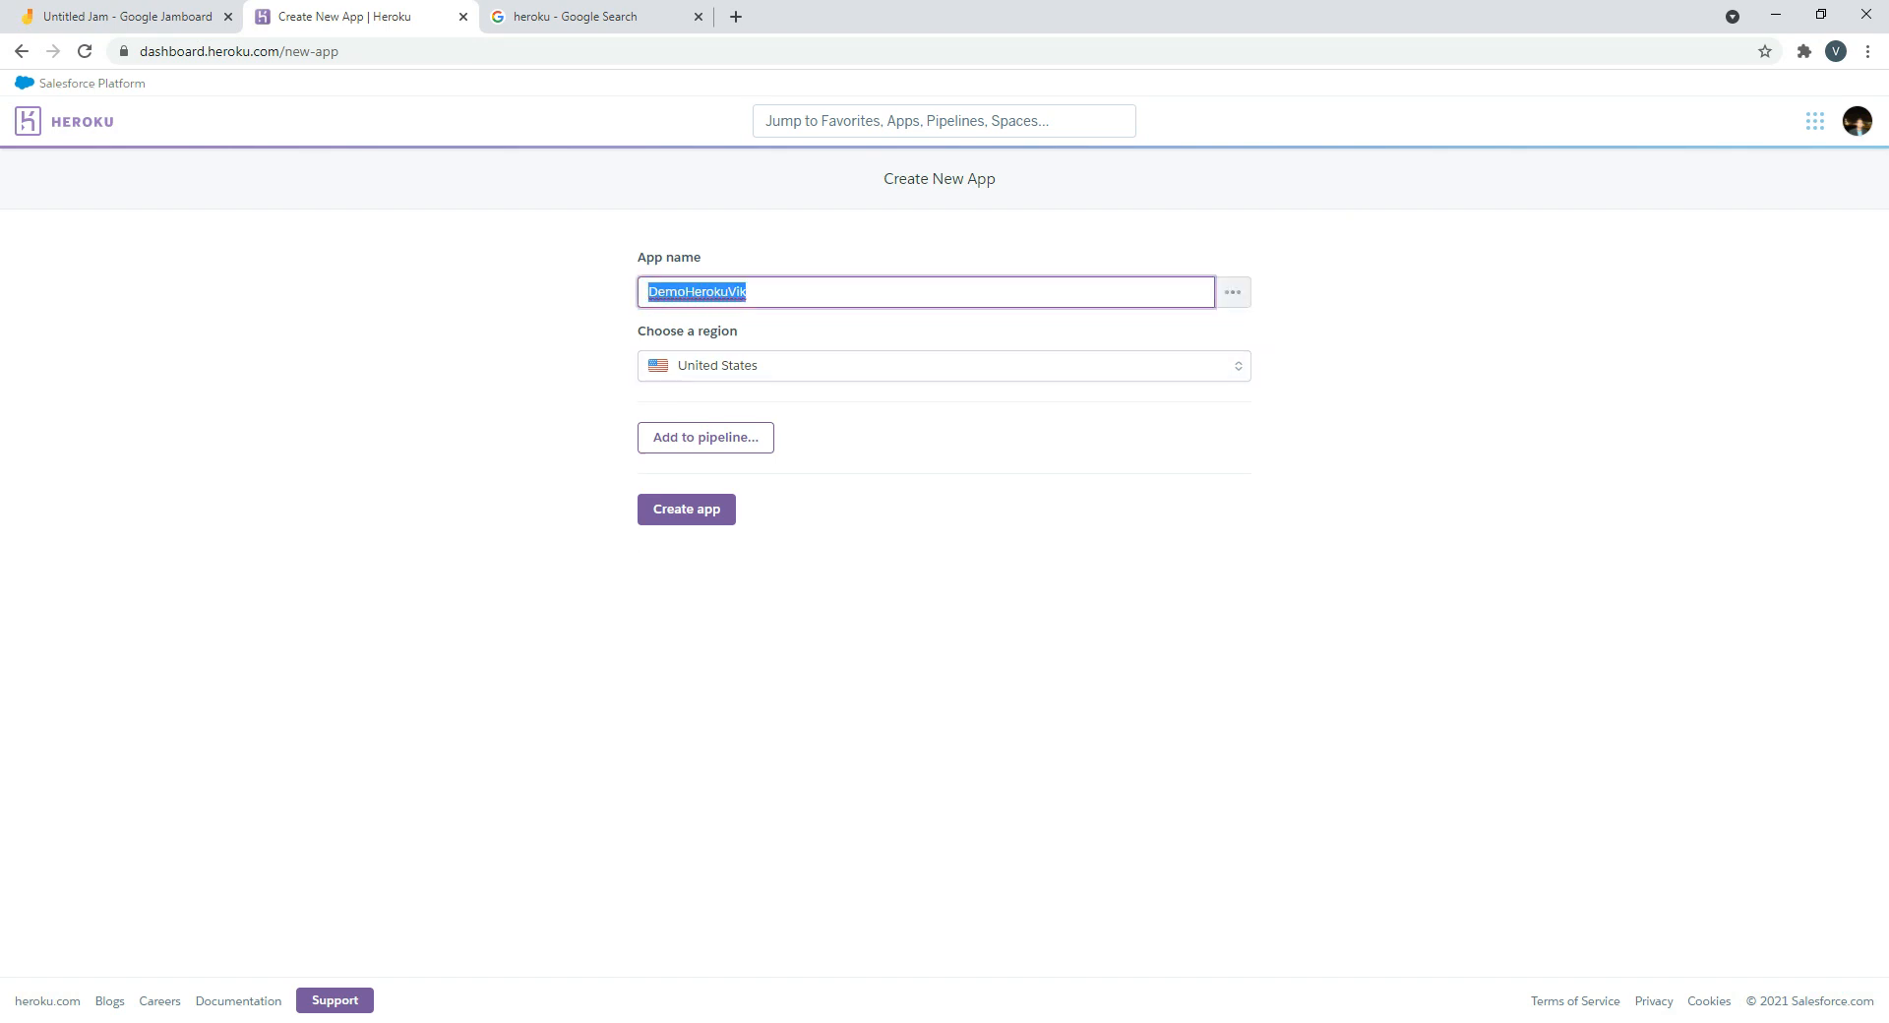
type("demohe")
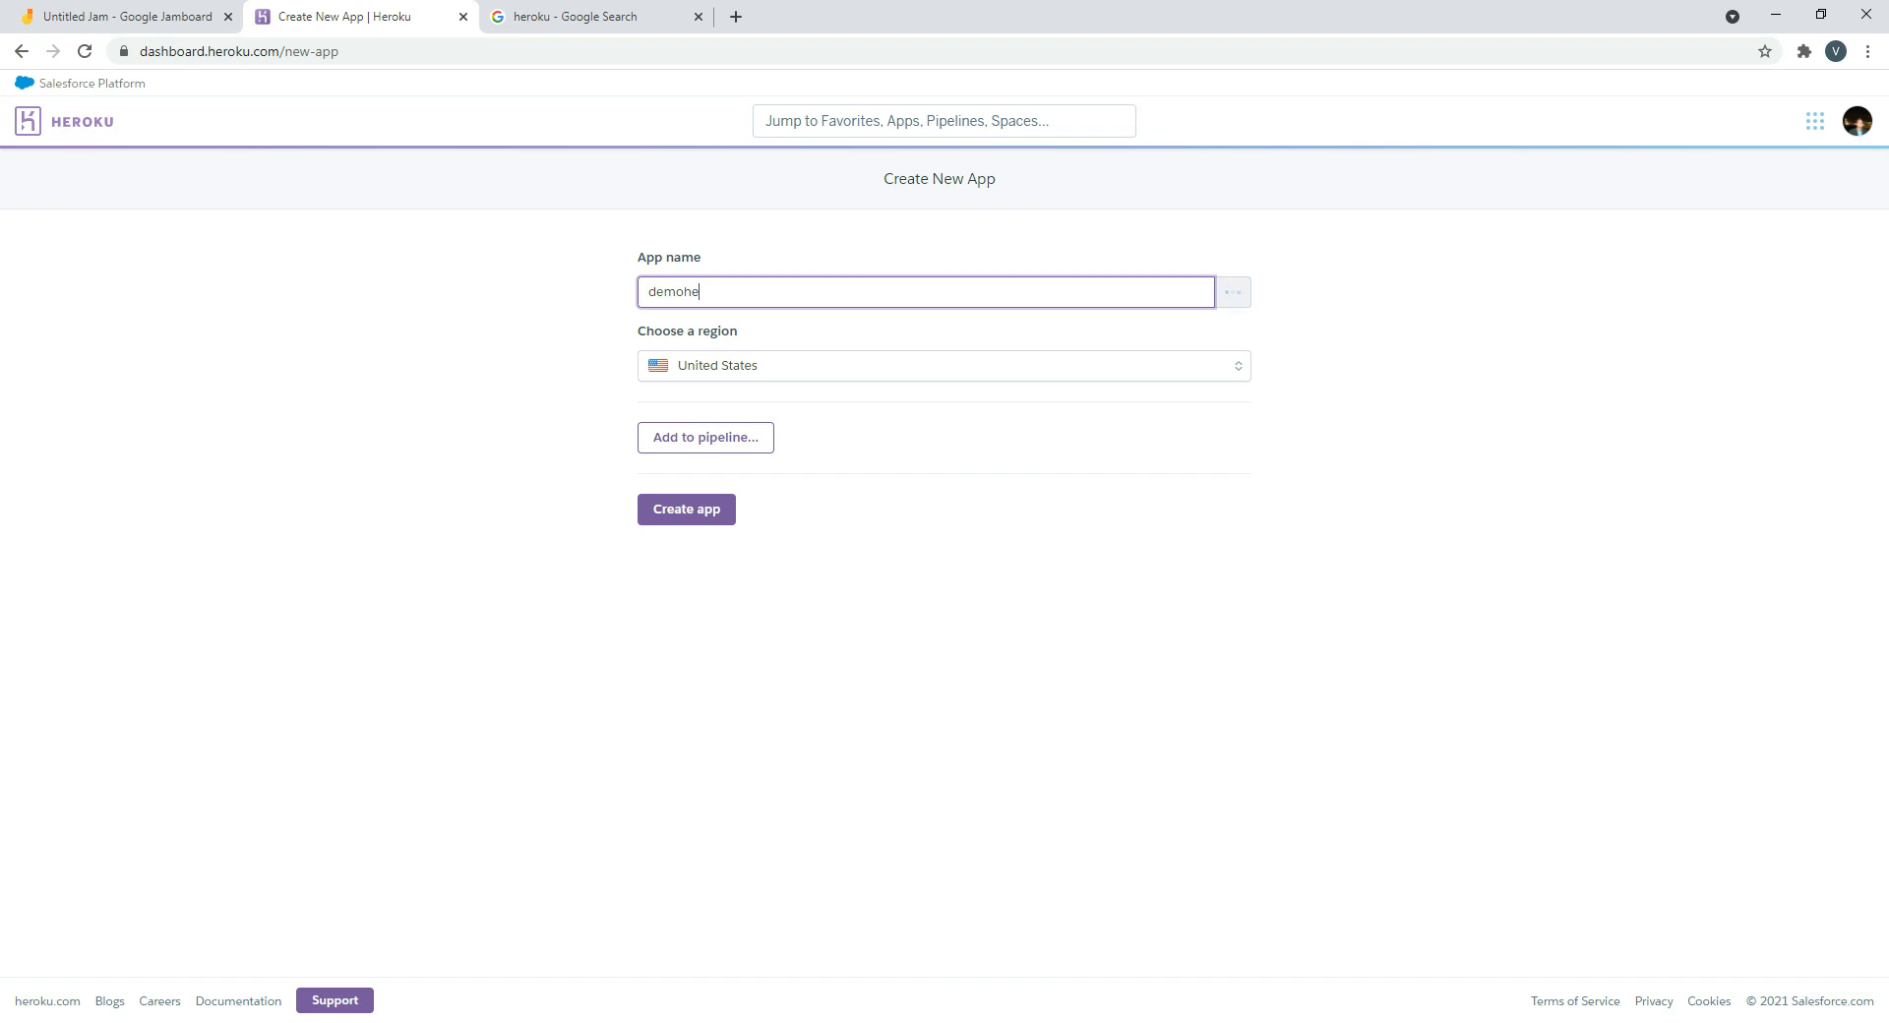
type("rokuvik")
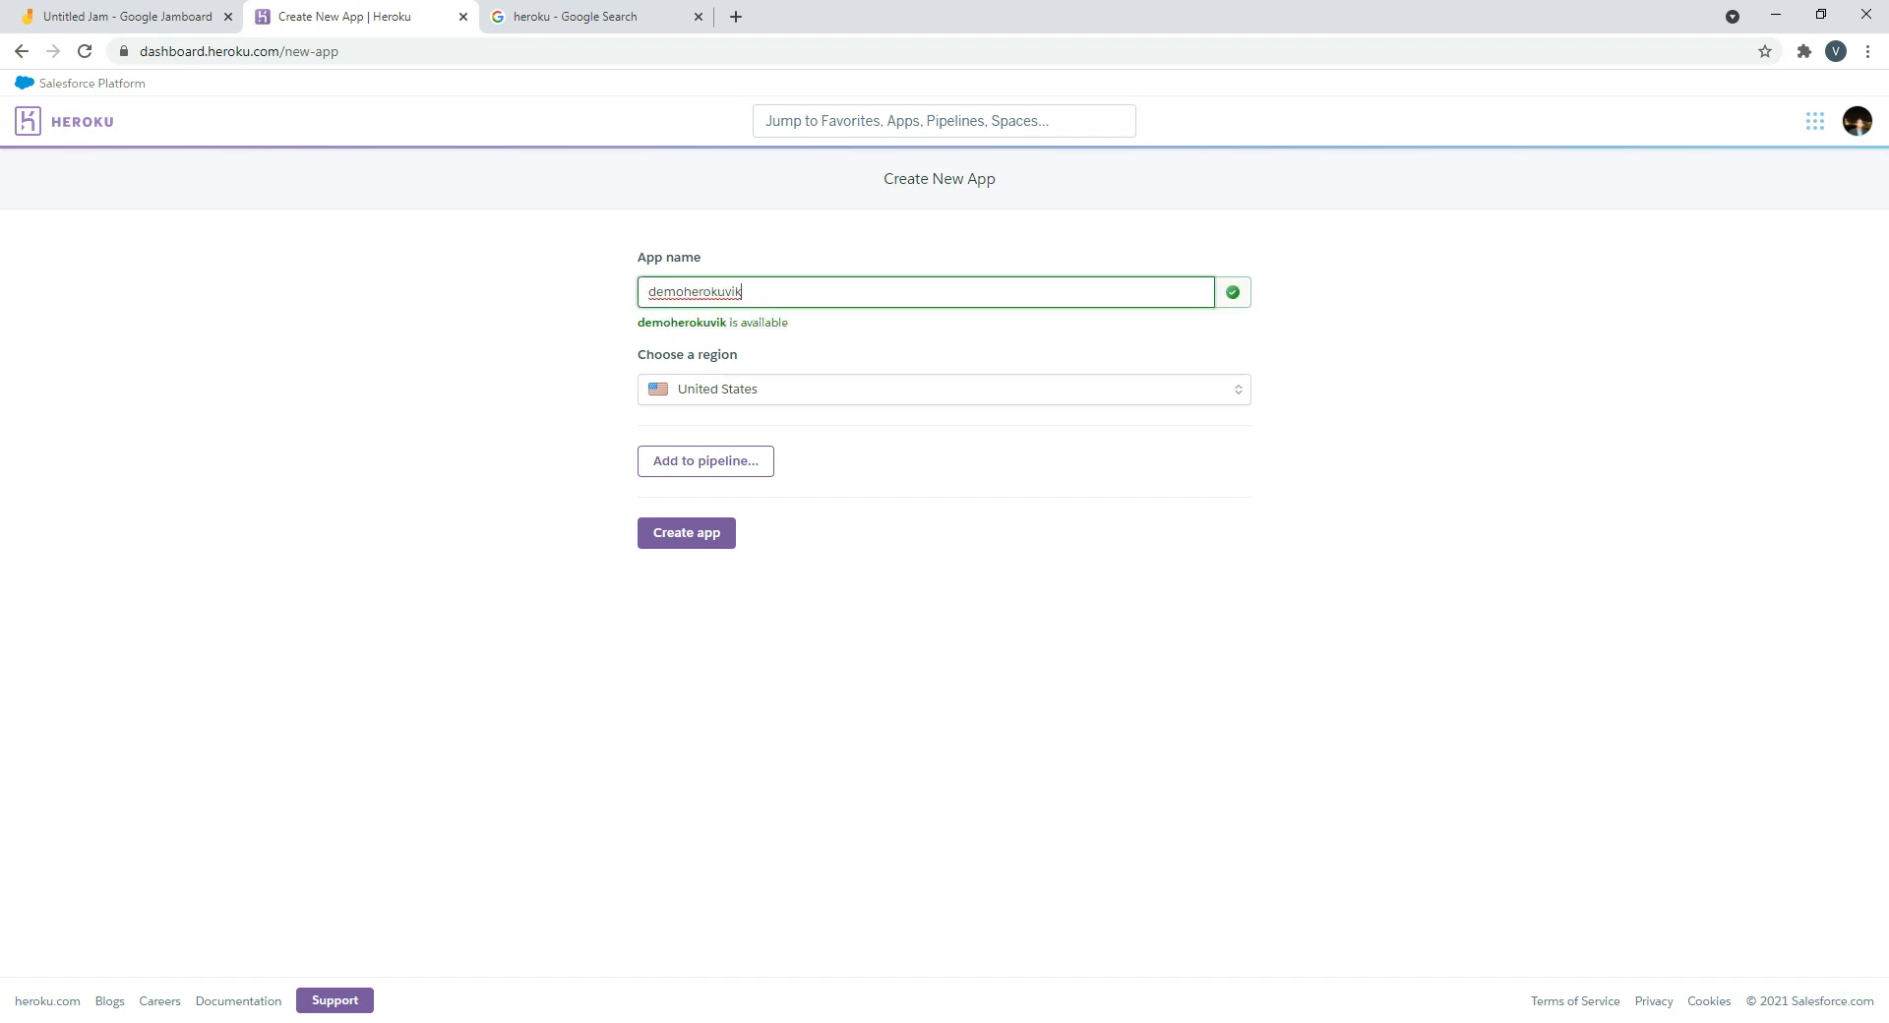
left_click(944, 390)
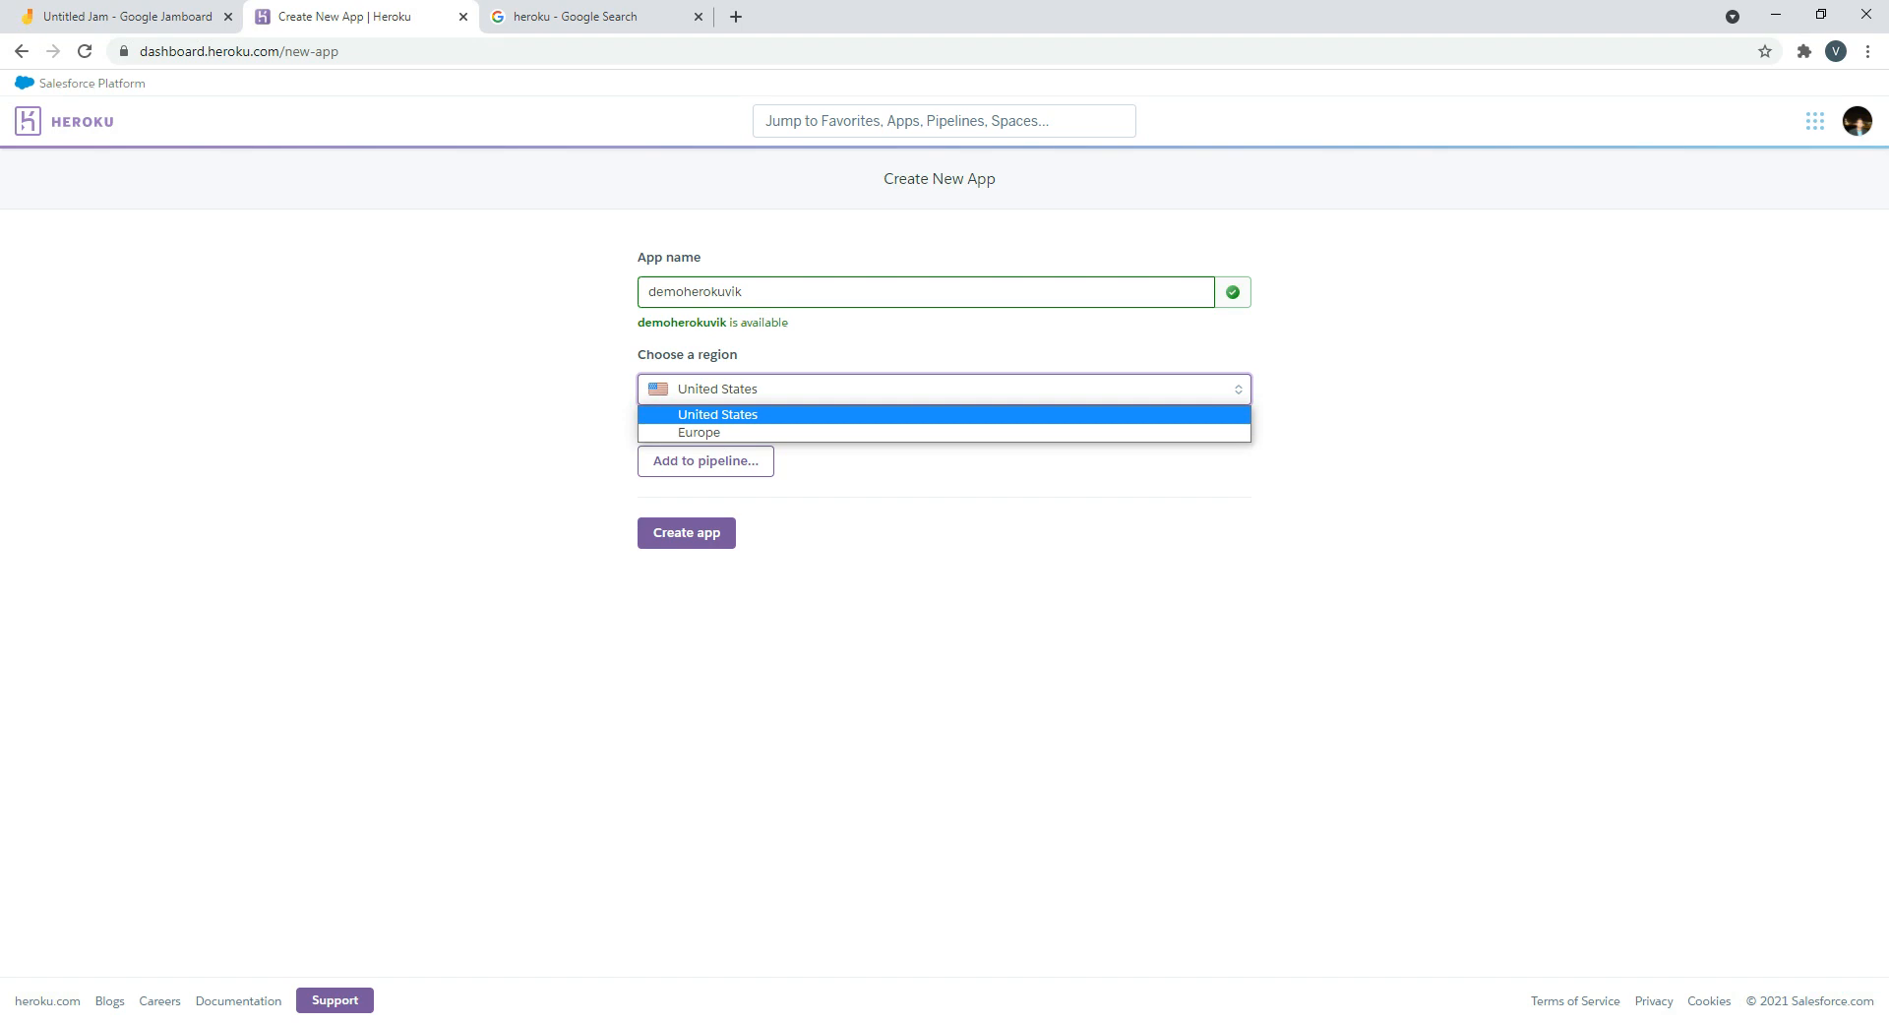
left_click(718, 416)
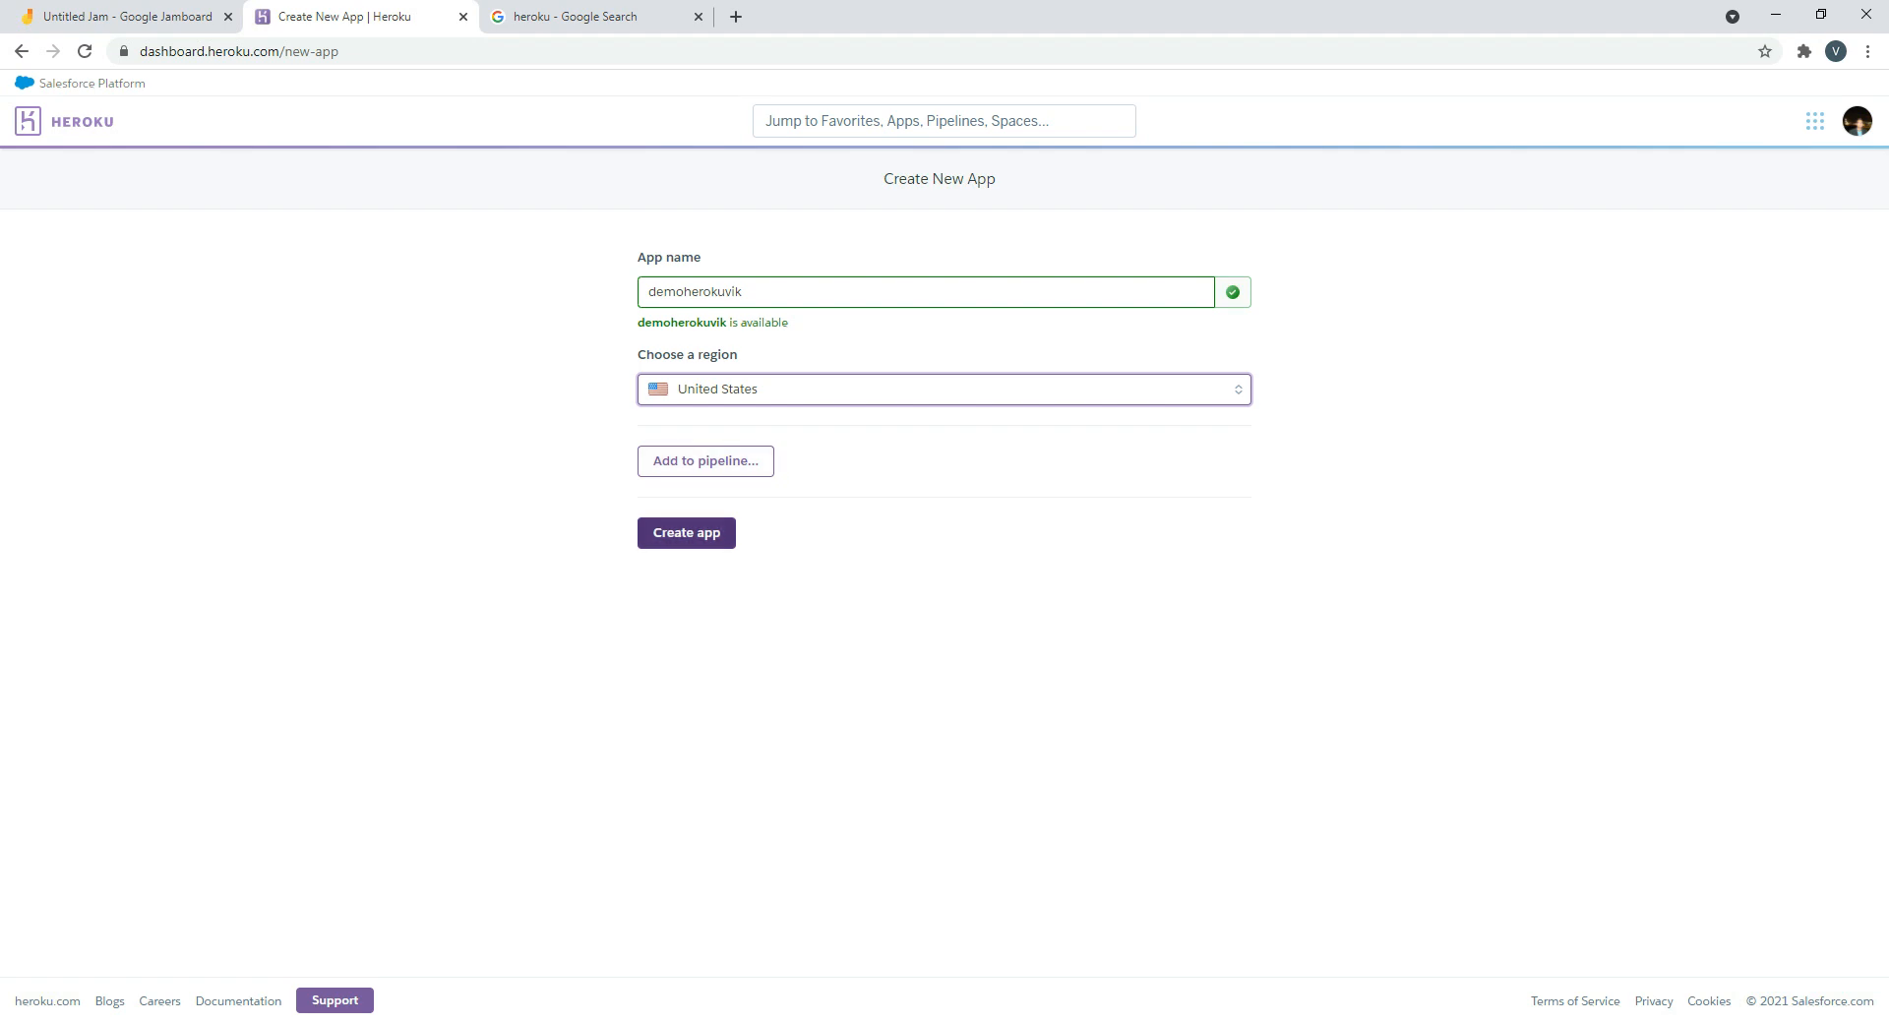
left_click(687, 532)
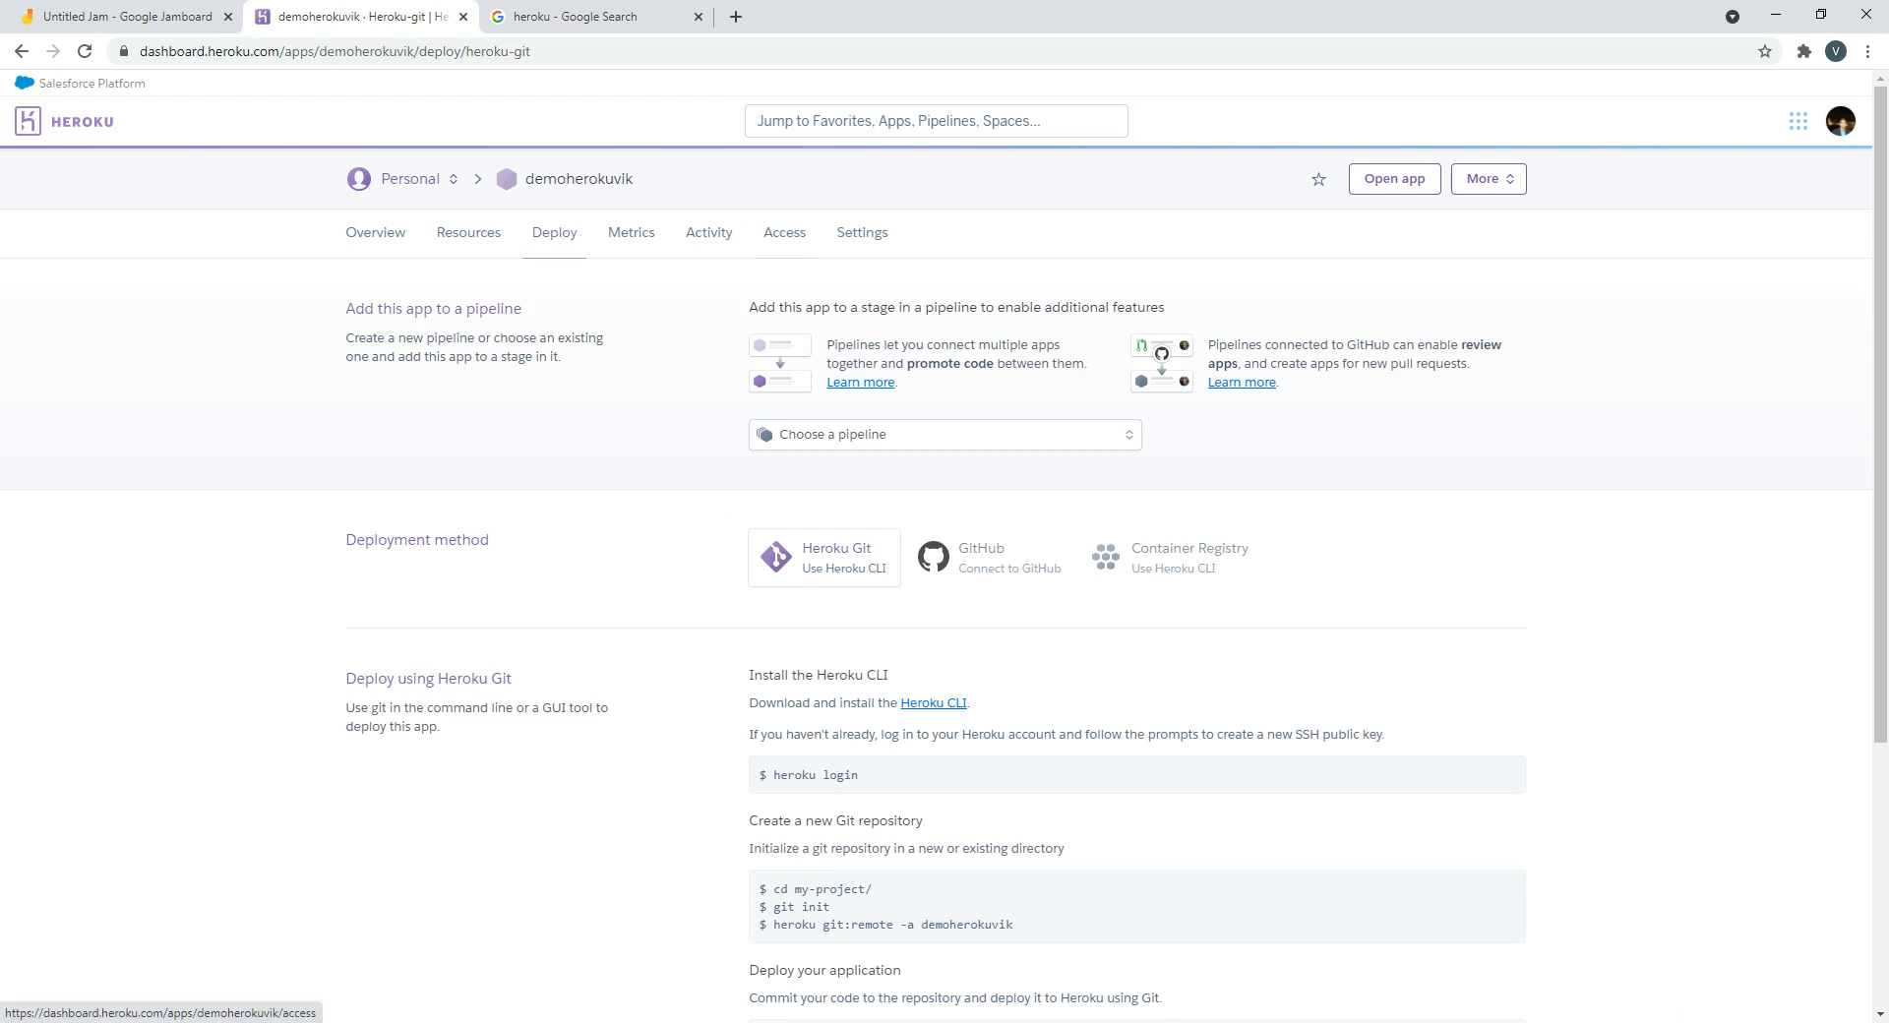
Open the new app's resources page and glance back at the integration diagram in Jamboard
scroll(709, 236, "down", 4)
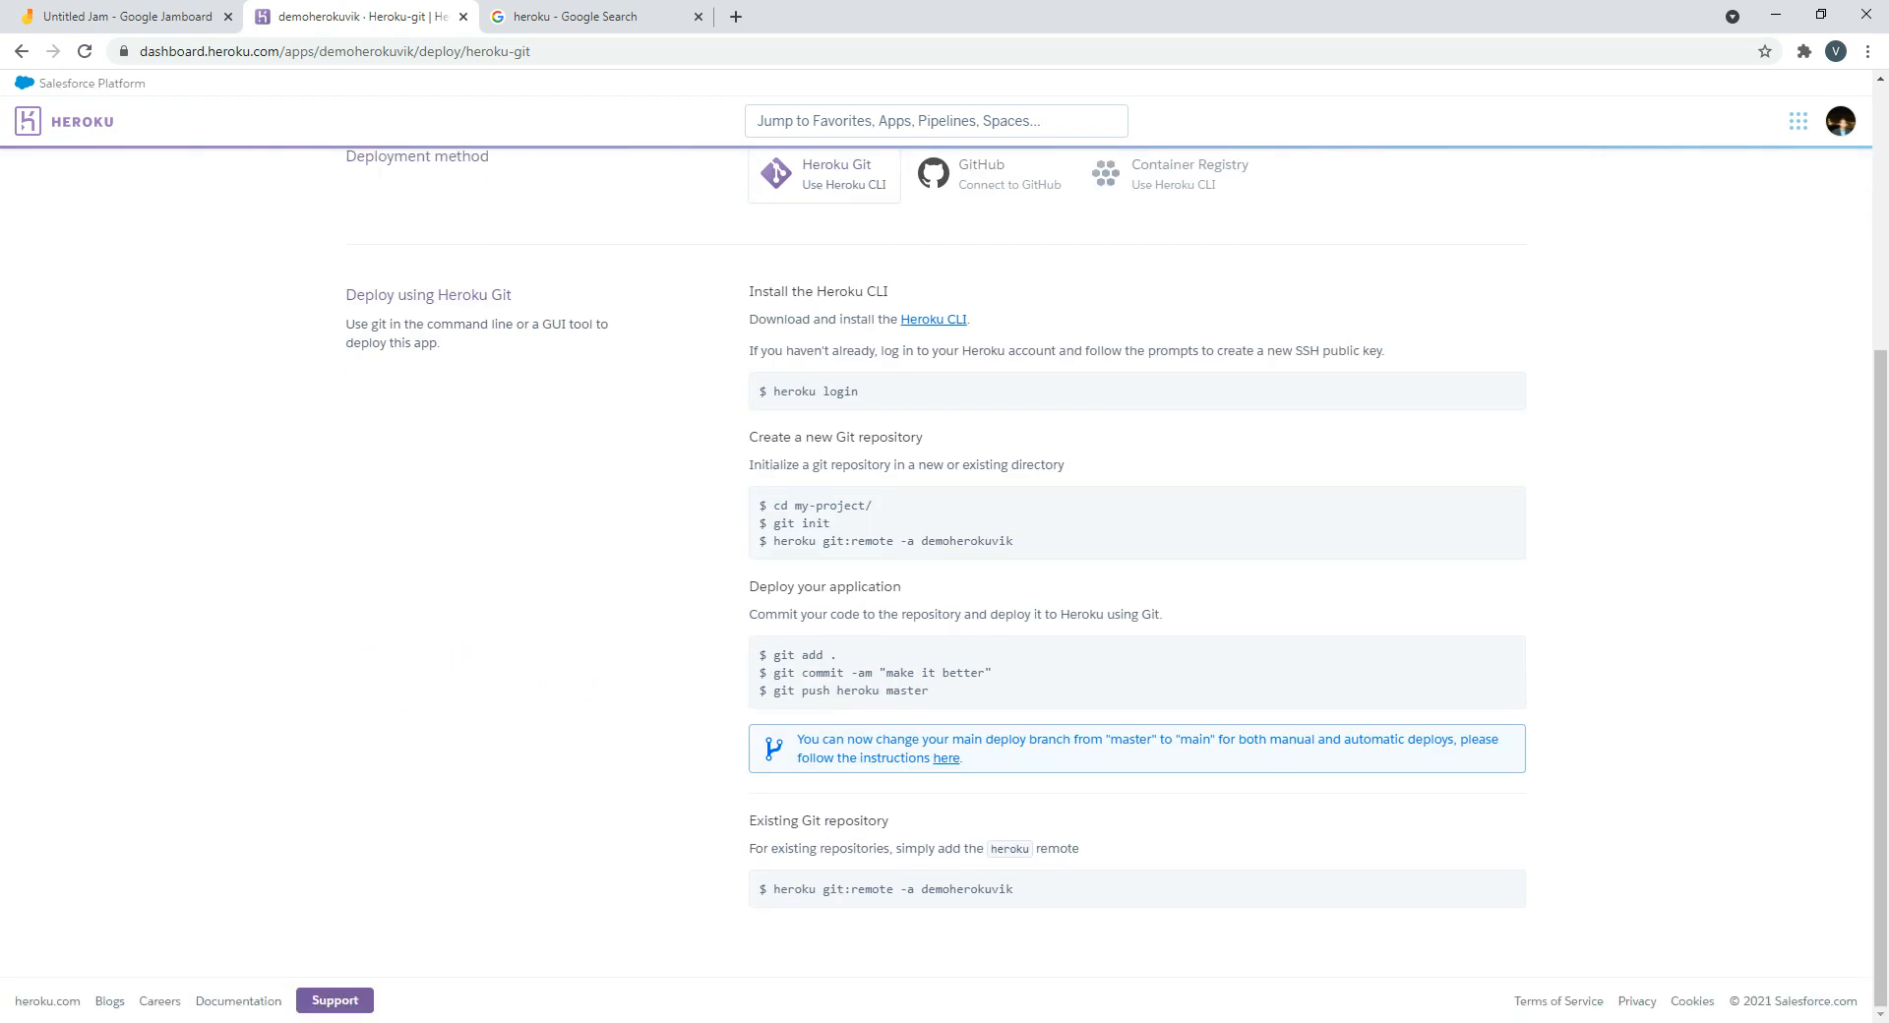
scroll(935, 591, "up", 4)
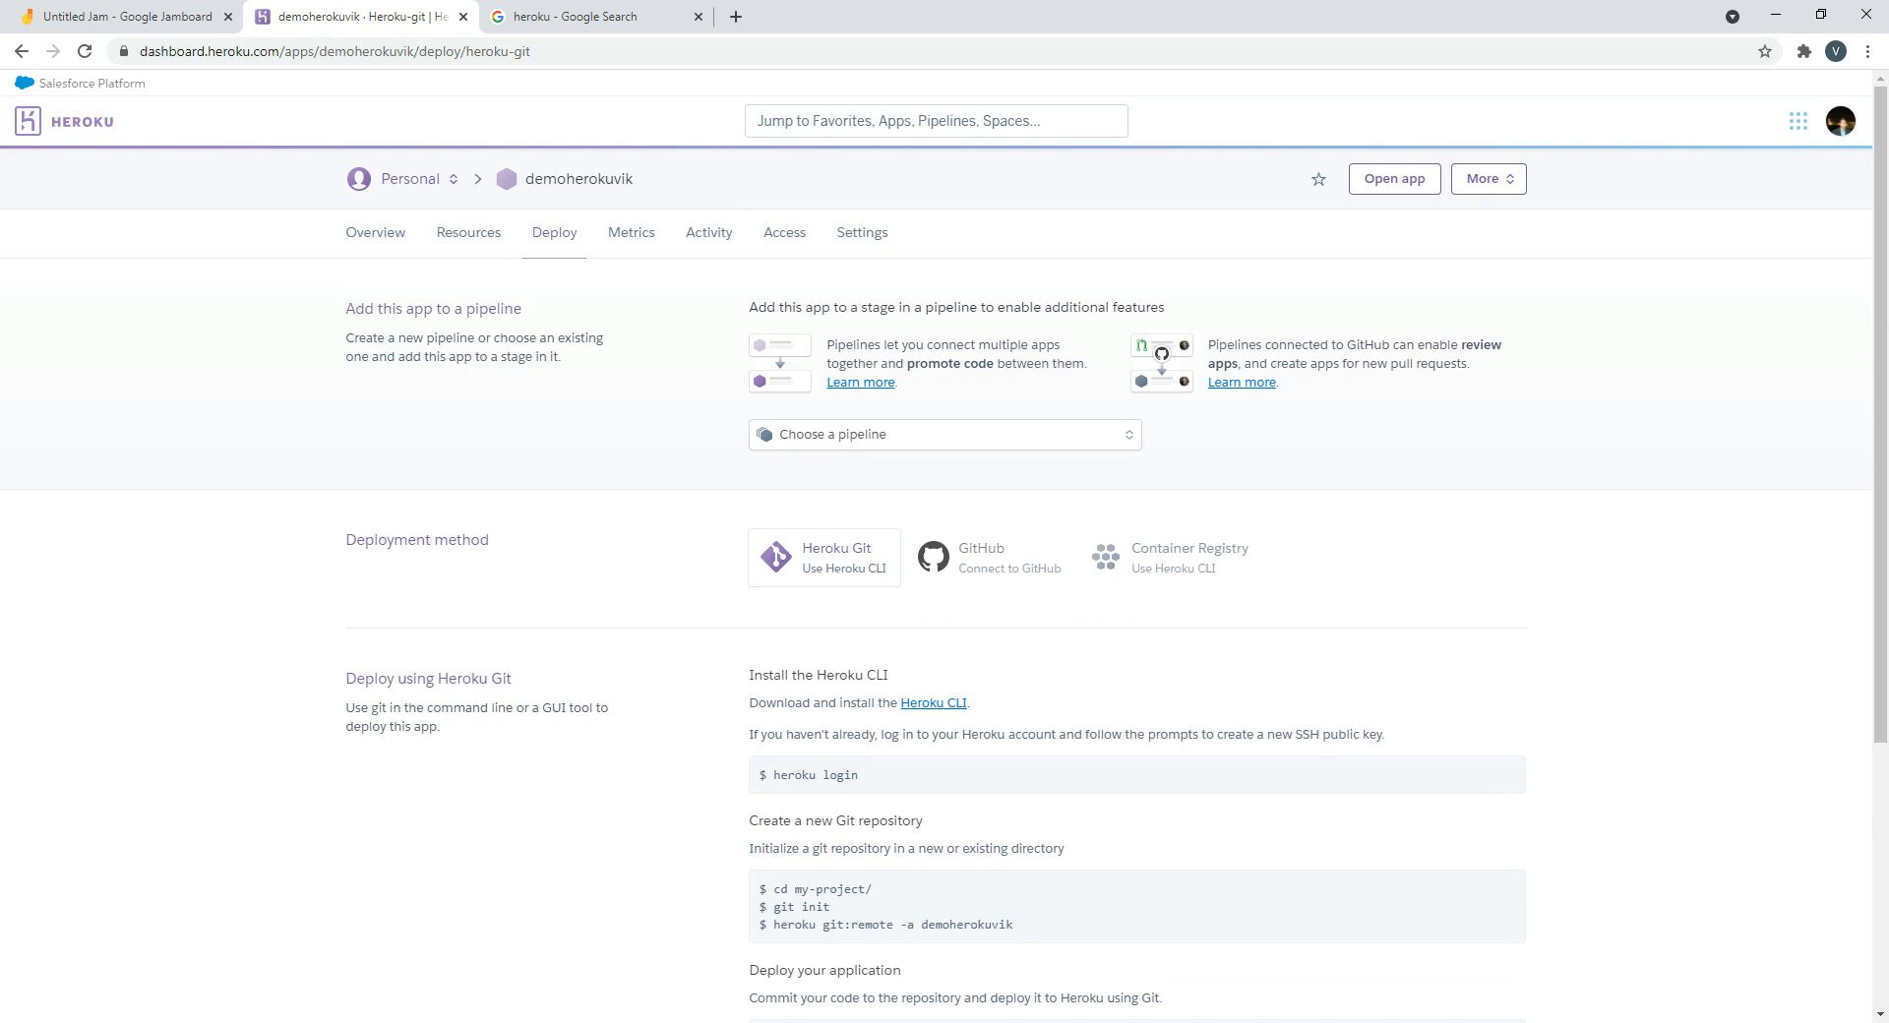
left_click(469, 233)
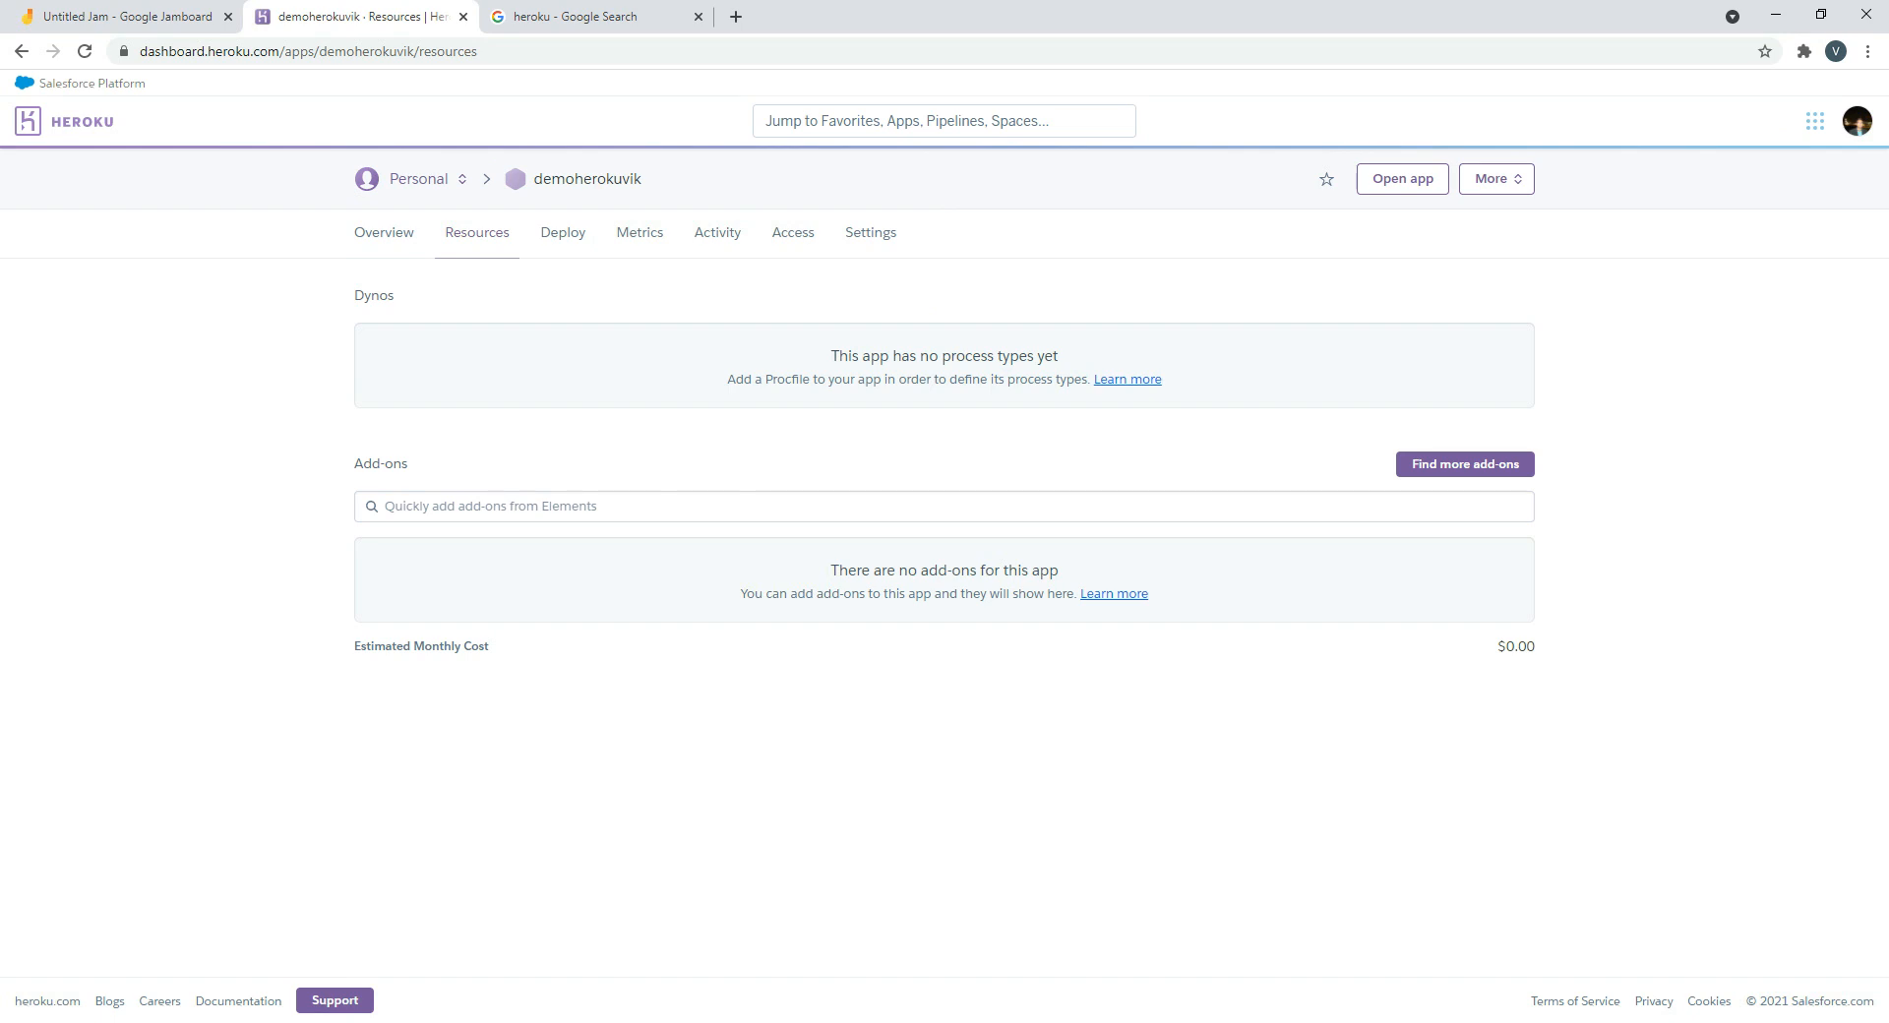
left_click(75, 17)
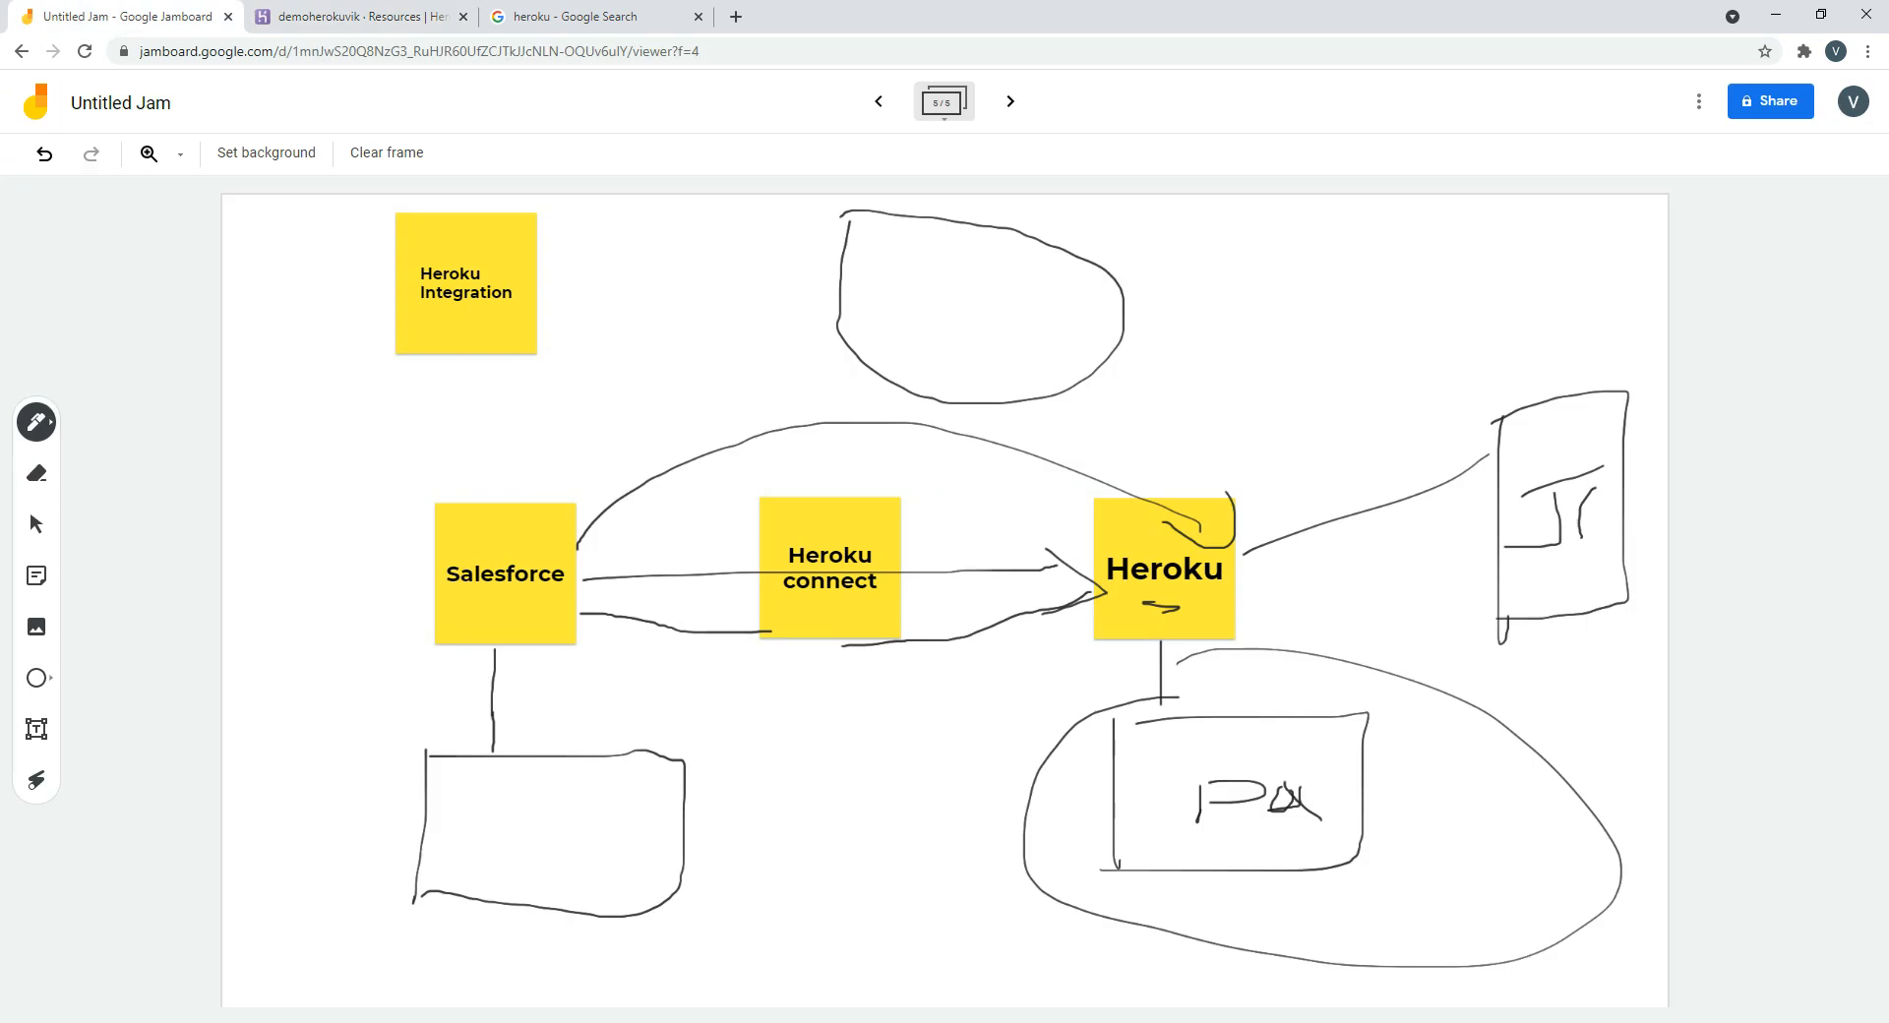
left_click(360, 16)
Add the Heroku Postgres add-on to the demoherokuvik app on the Hobby Dev – Free plan
left_click(490, 507)
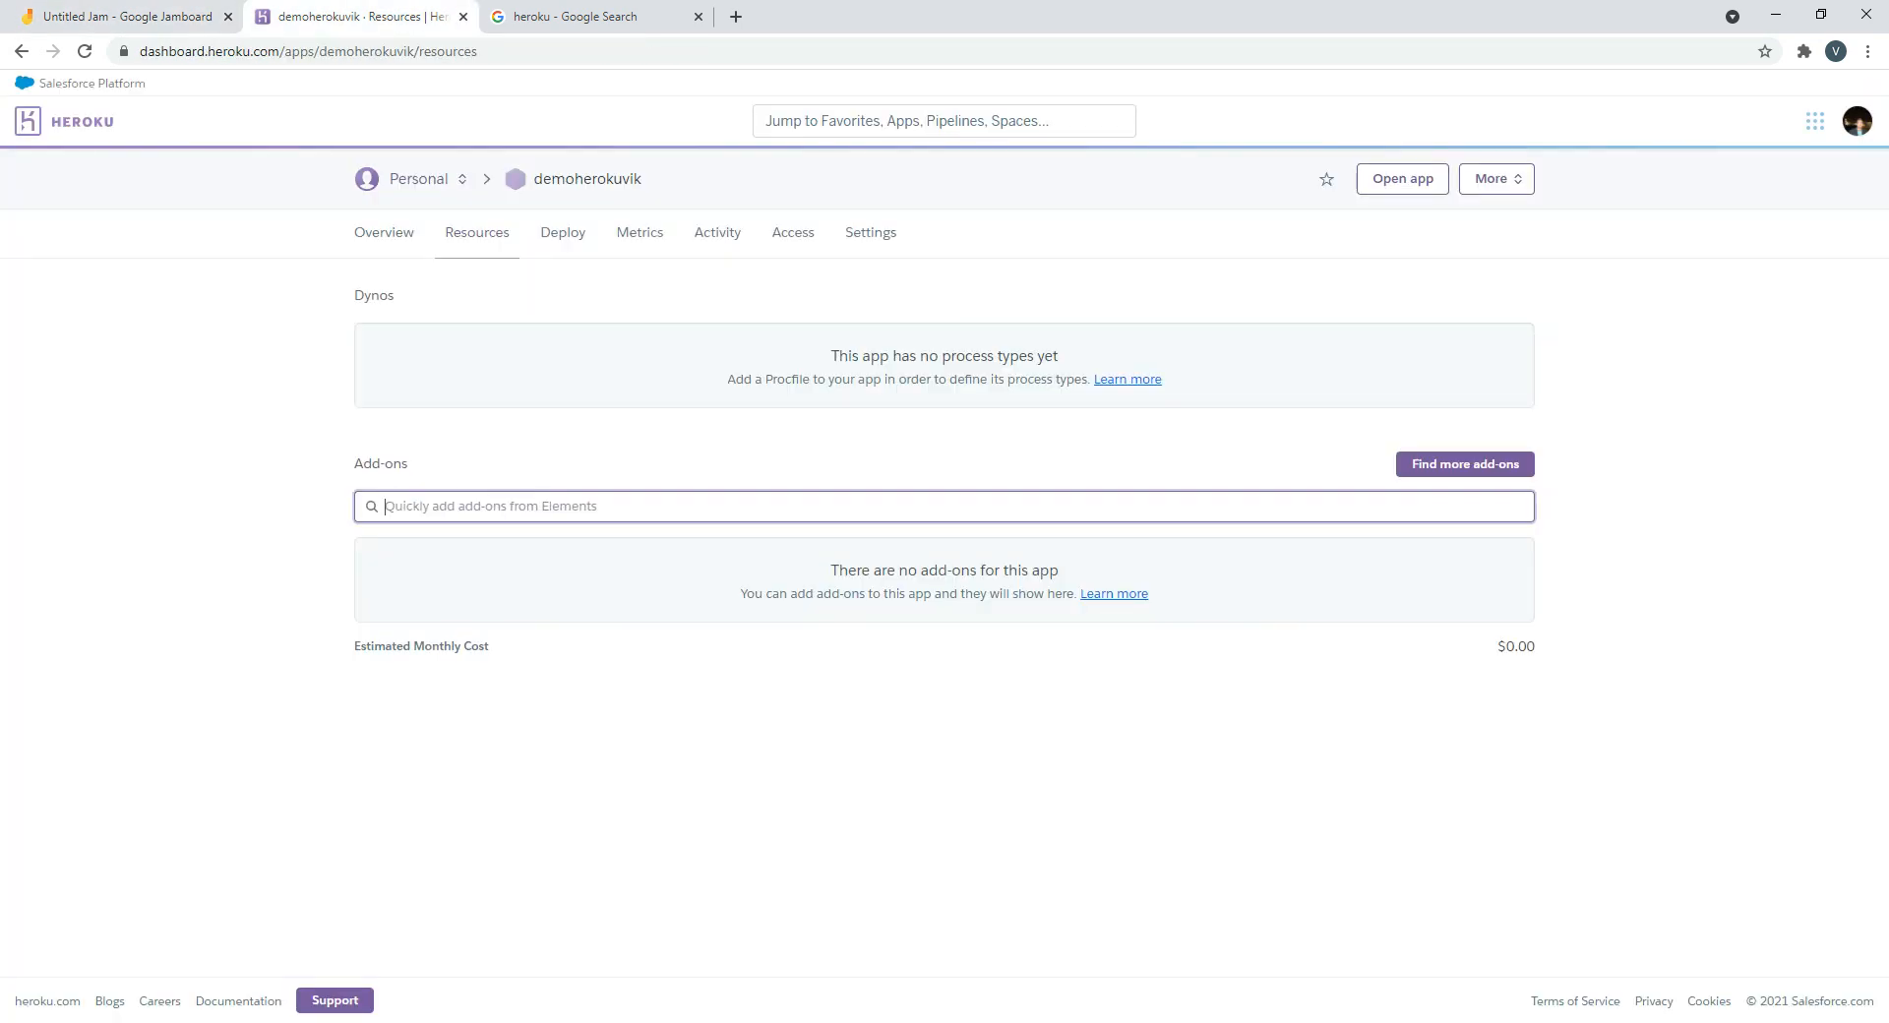
type("posgr")
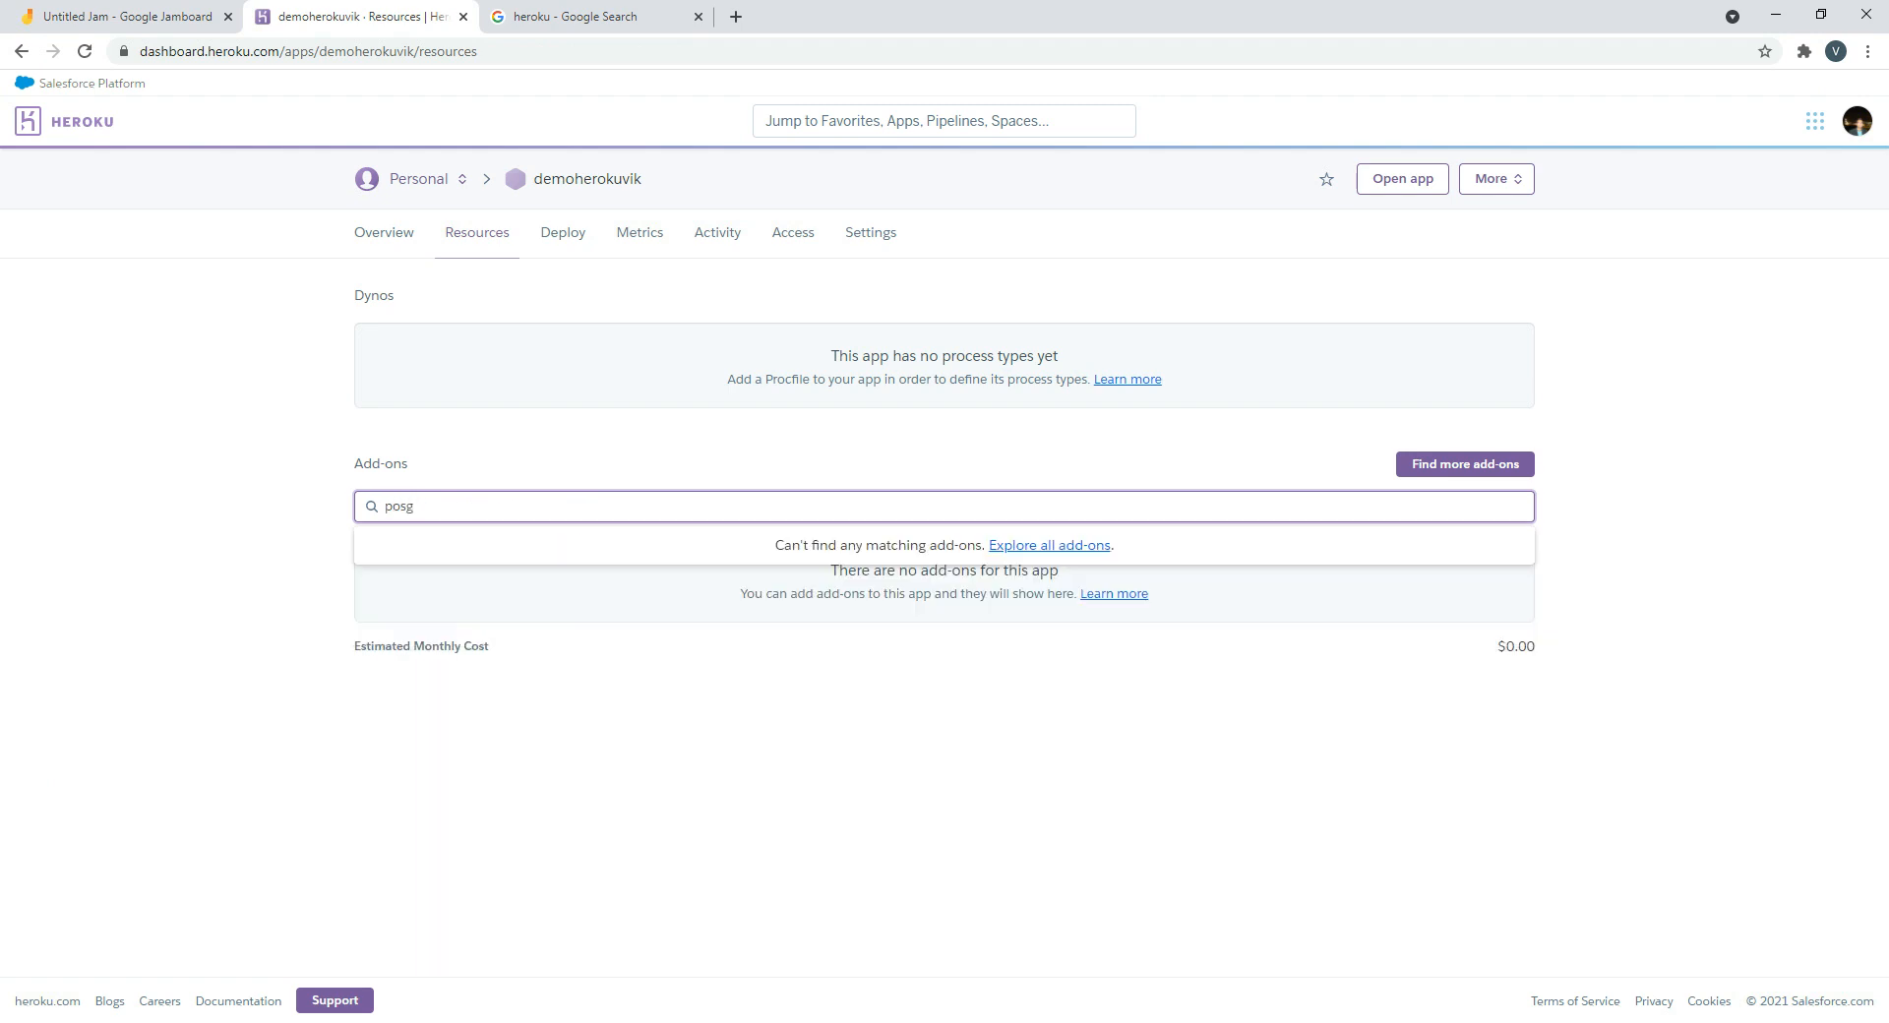
key("BackSpace")
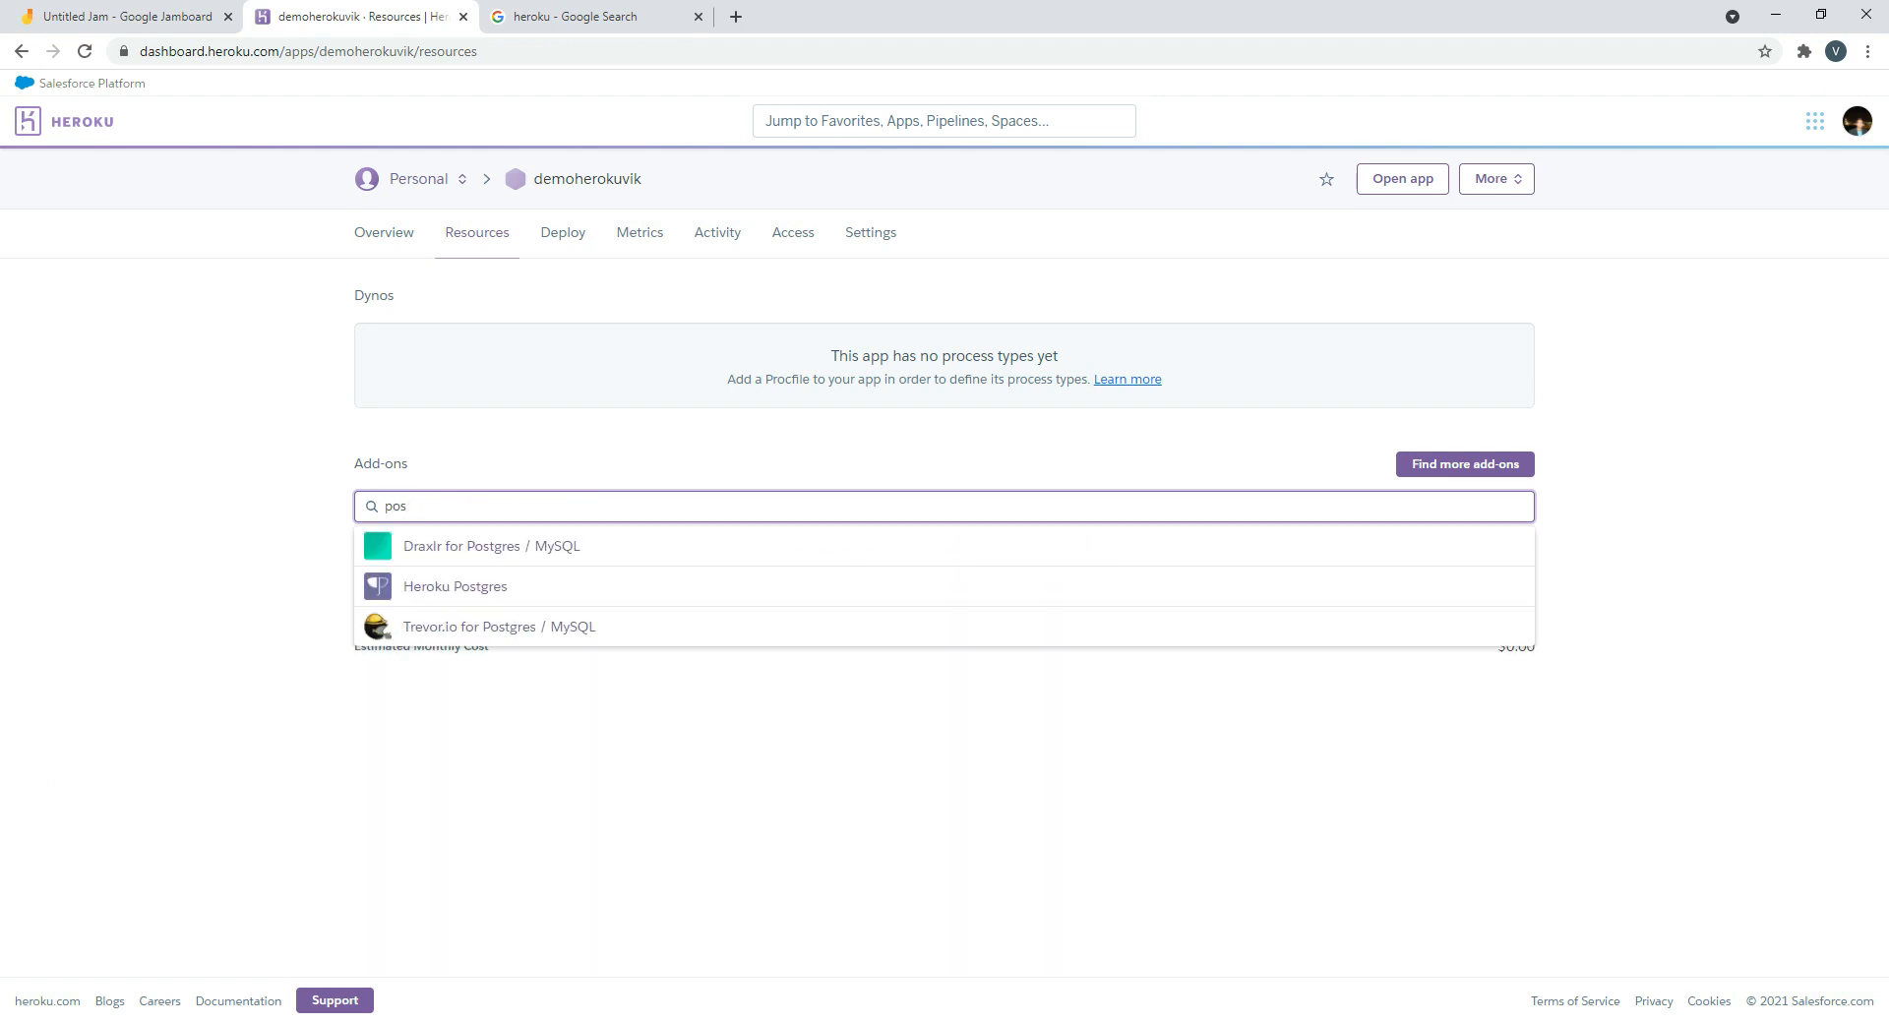
left_click(456, 588)
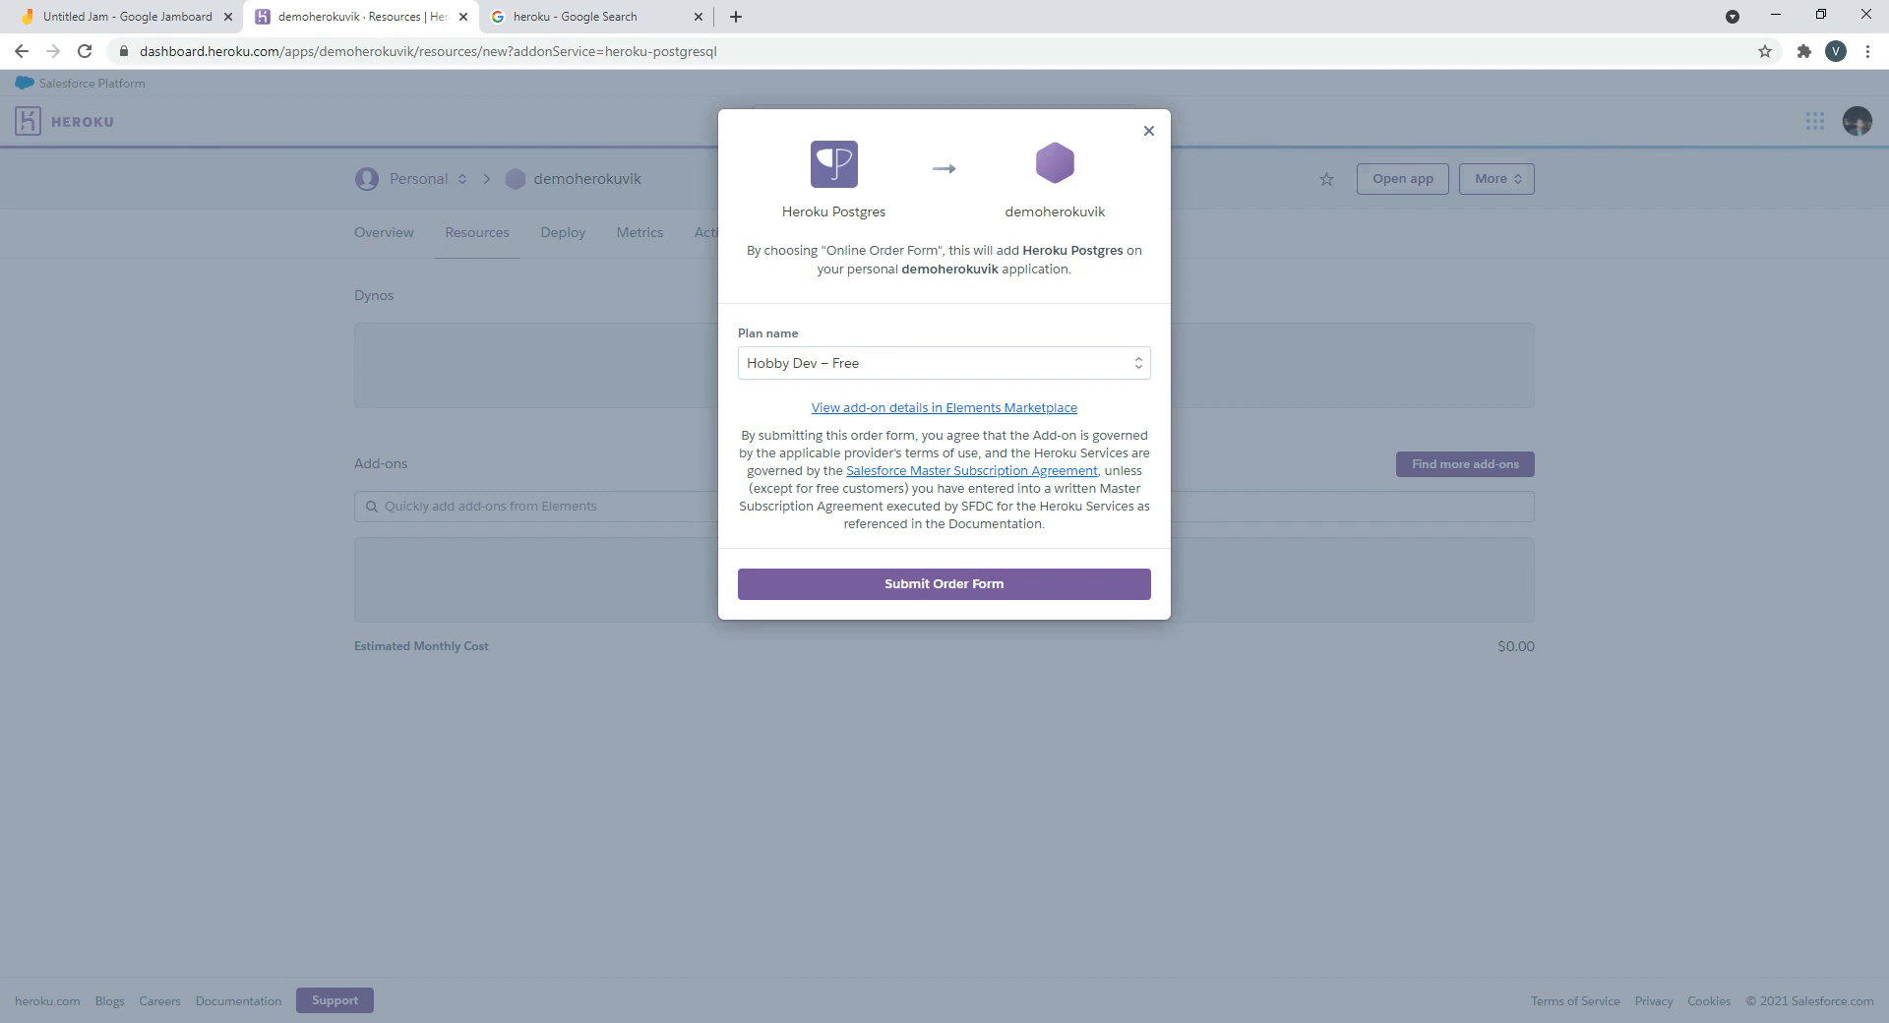
left_click(944, 363)
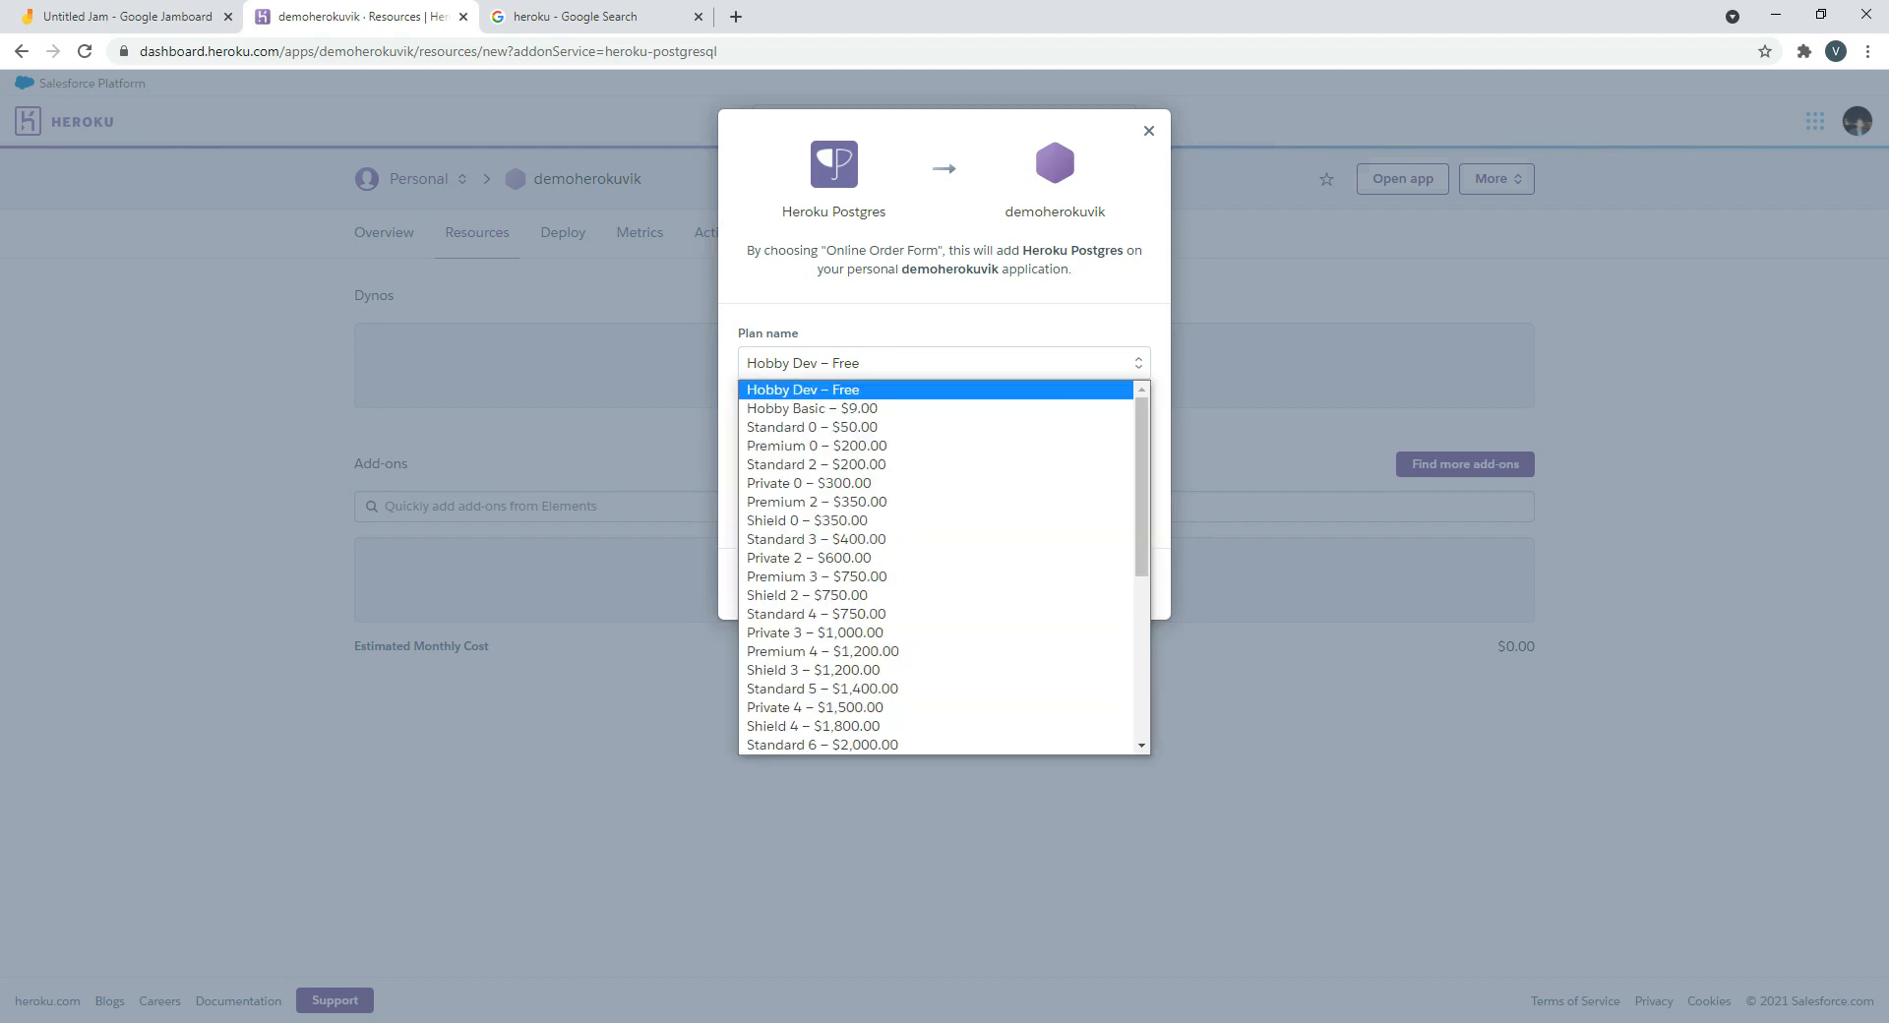
left_click(803, 389)
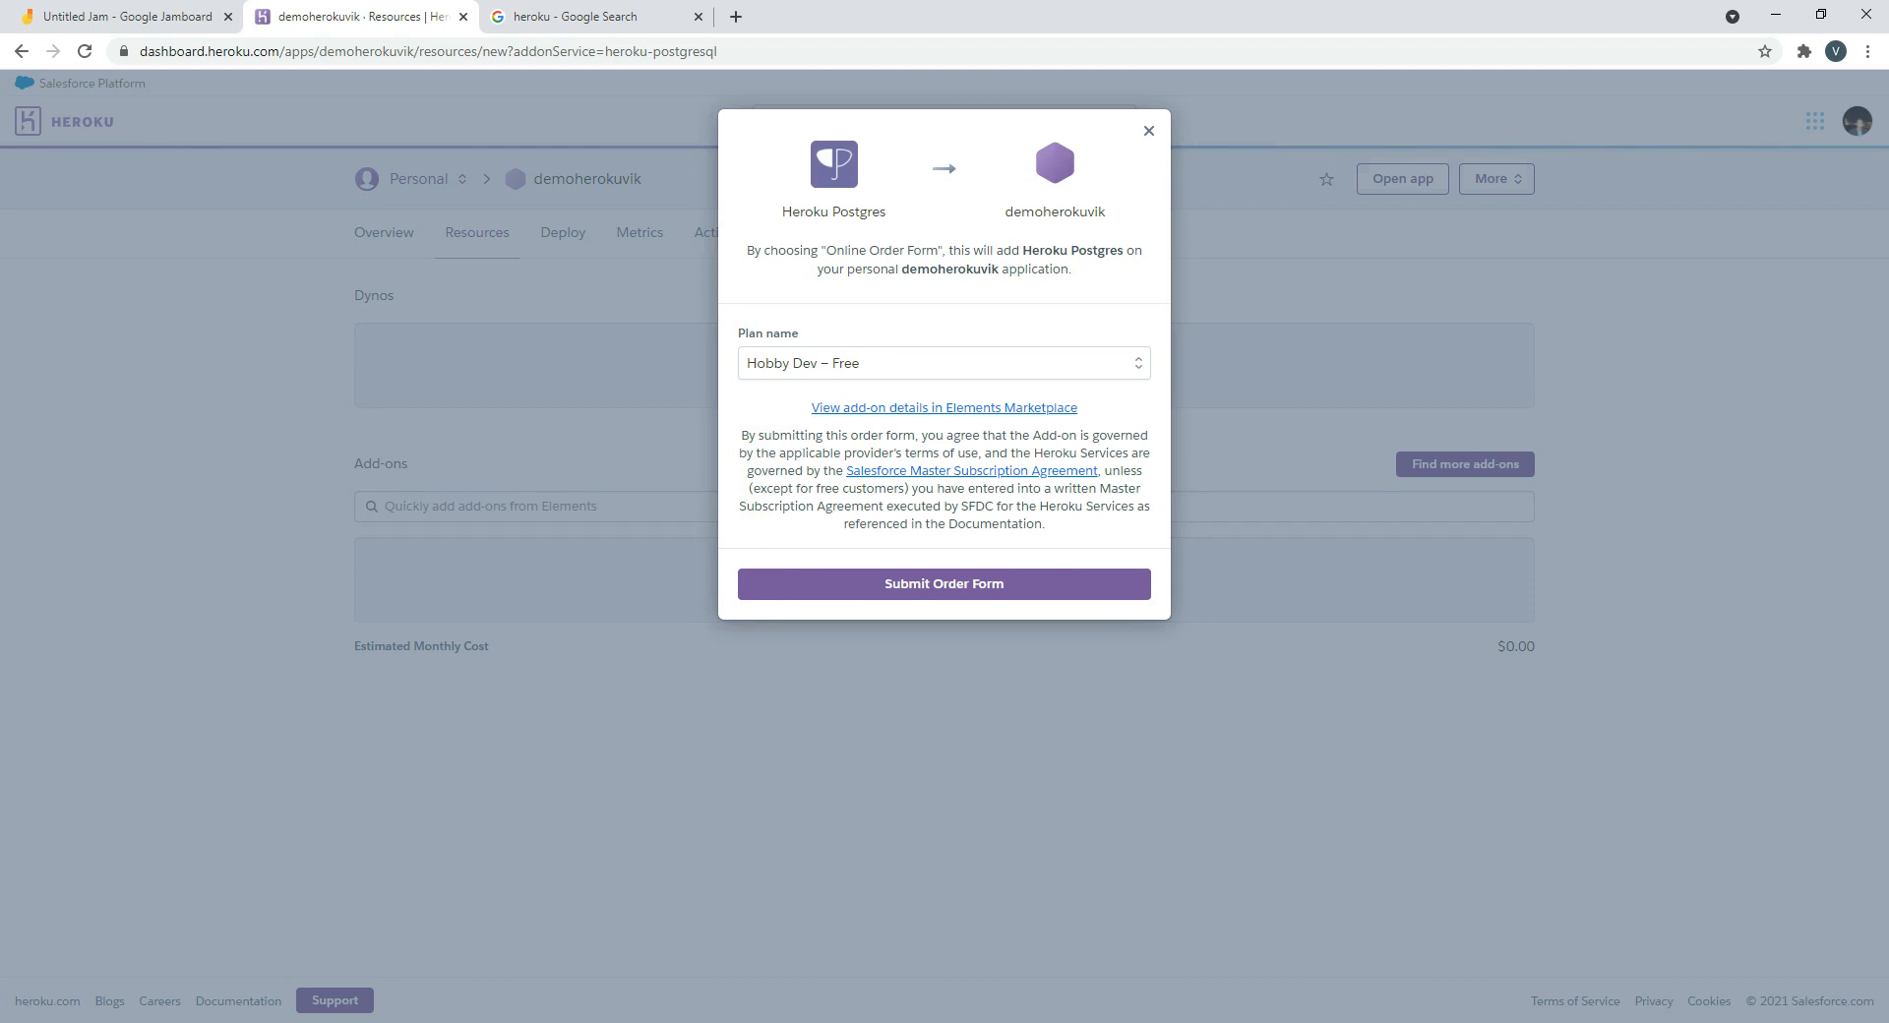
left_click(945, 363)
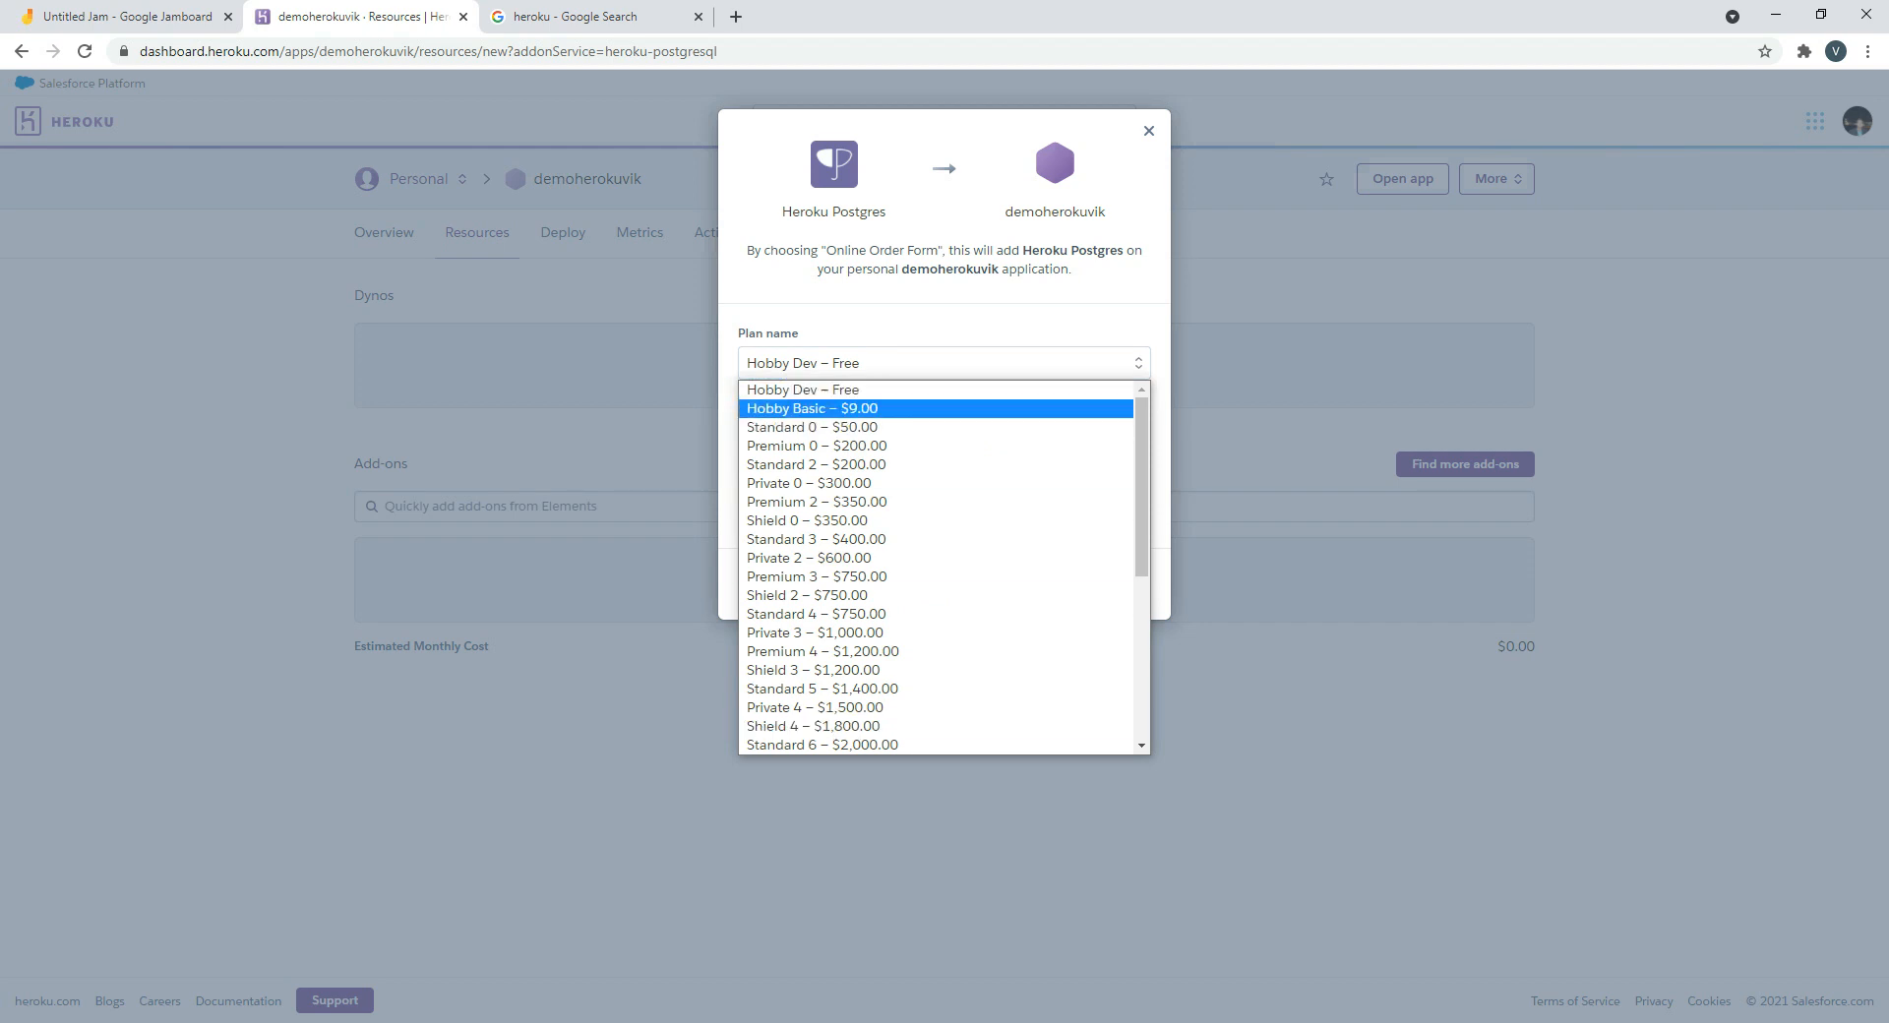
left_click(803, 390)
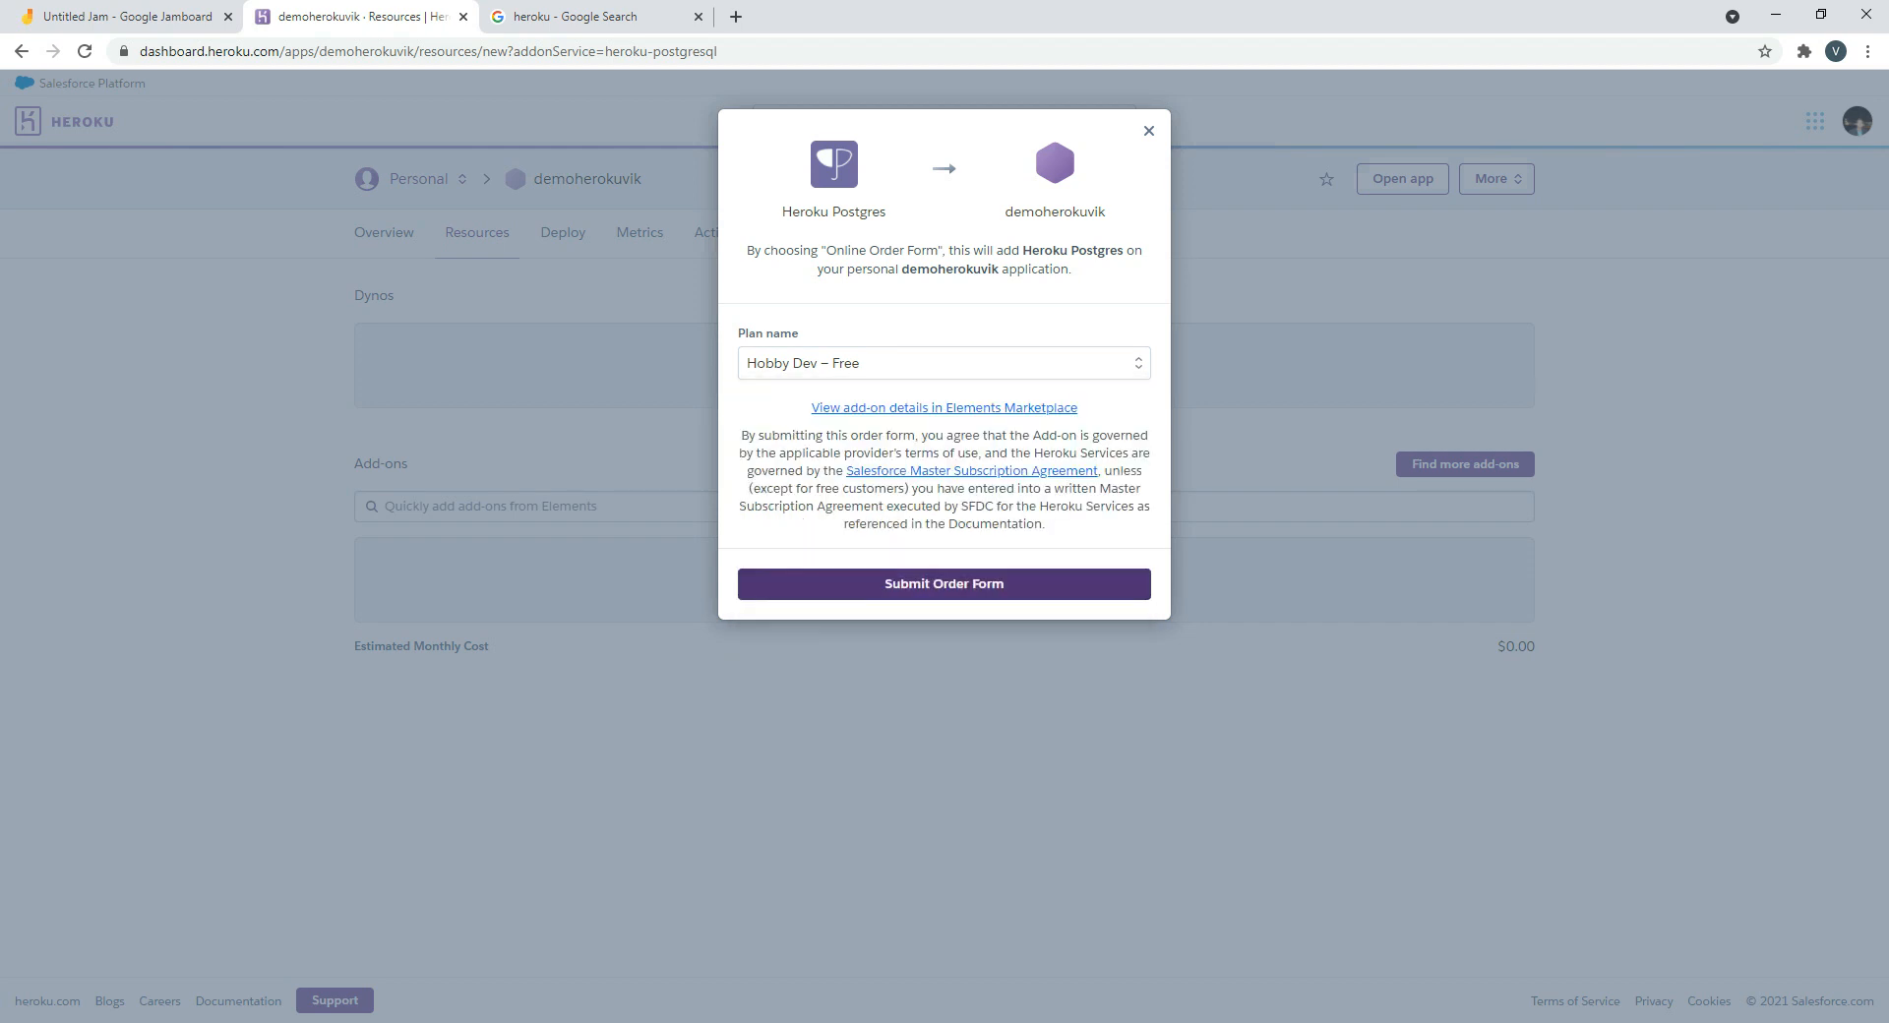
left_click(945, 584)
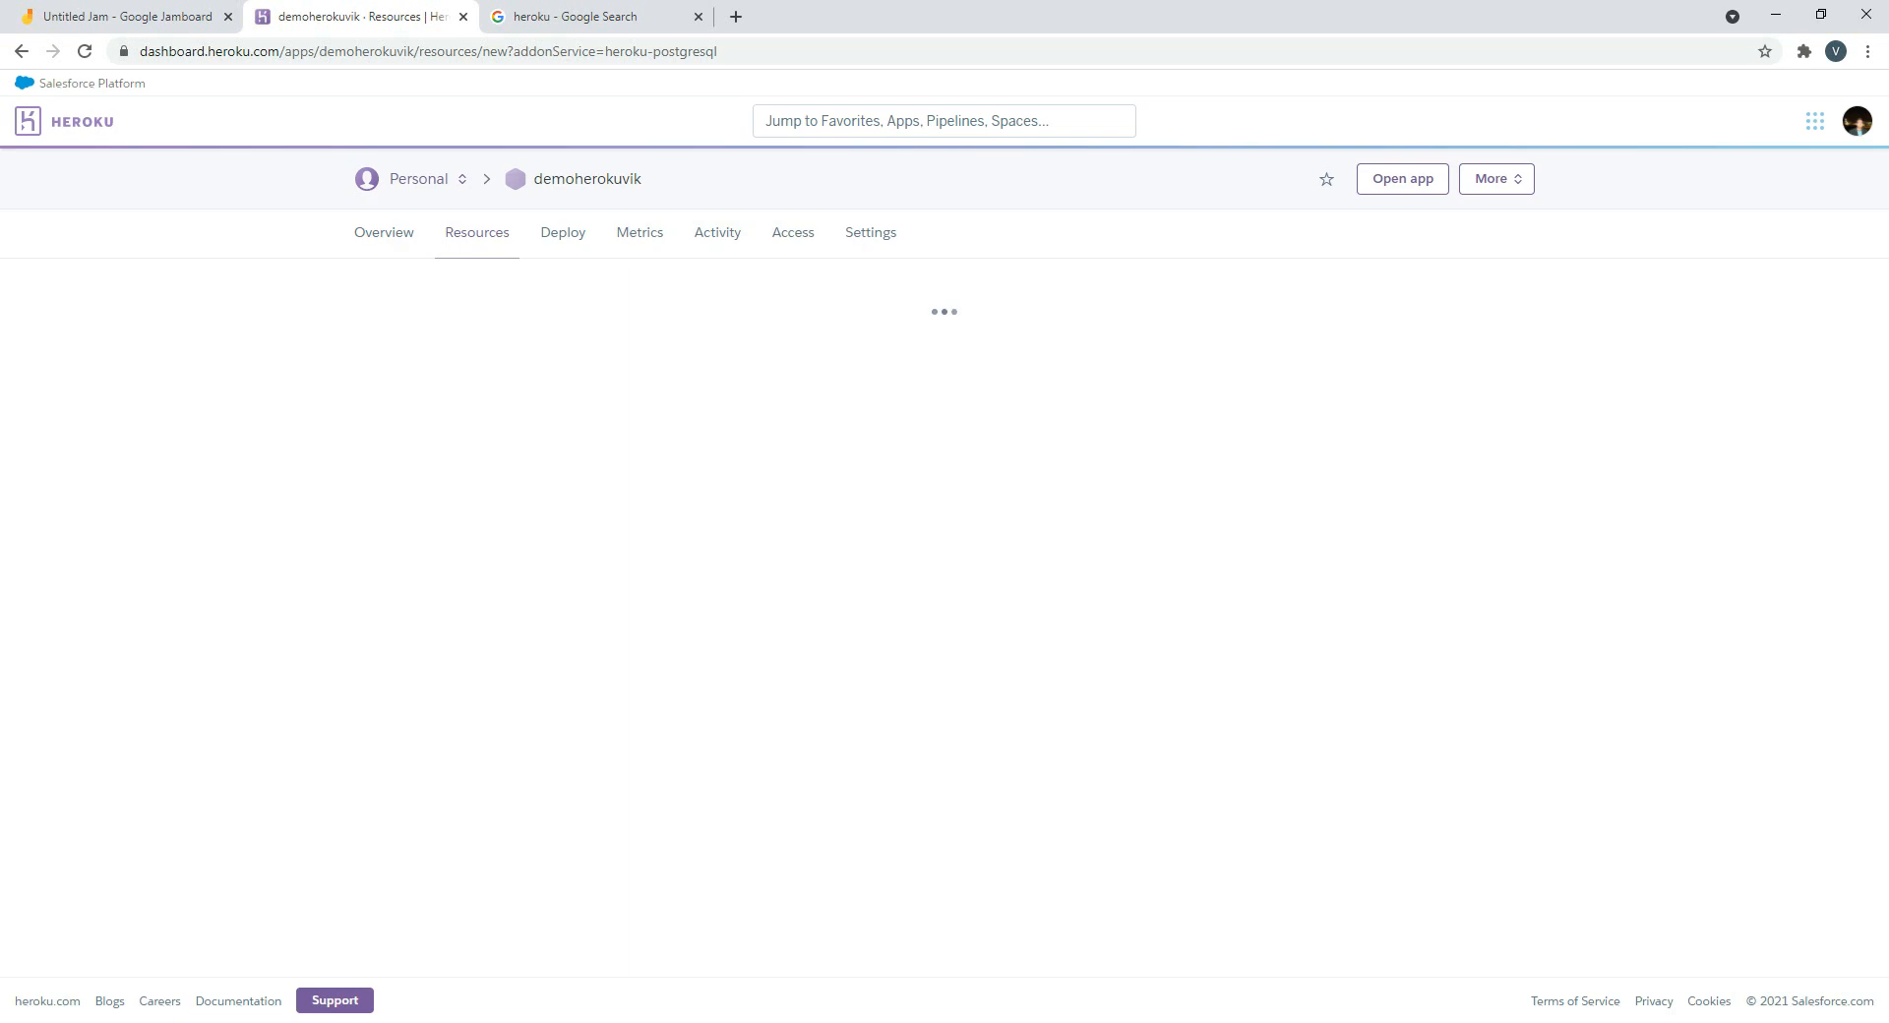
Add the Heroku Connect add-on to the app on the Demo Edition – Free plan
left_click(945, 566)
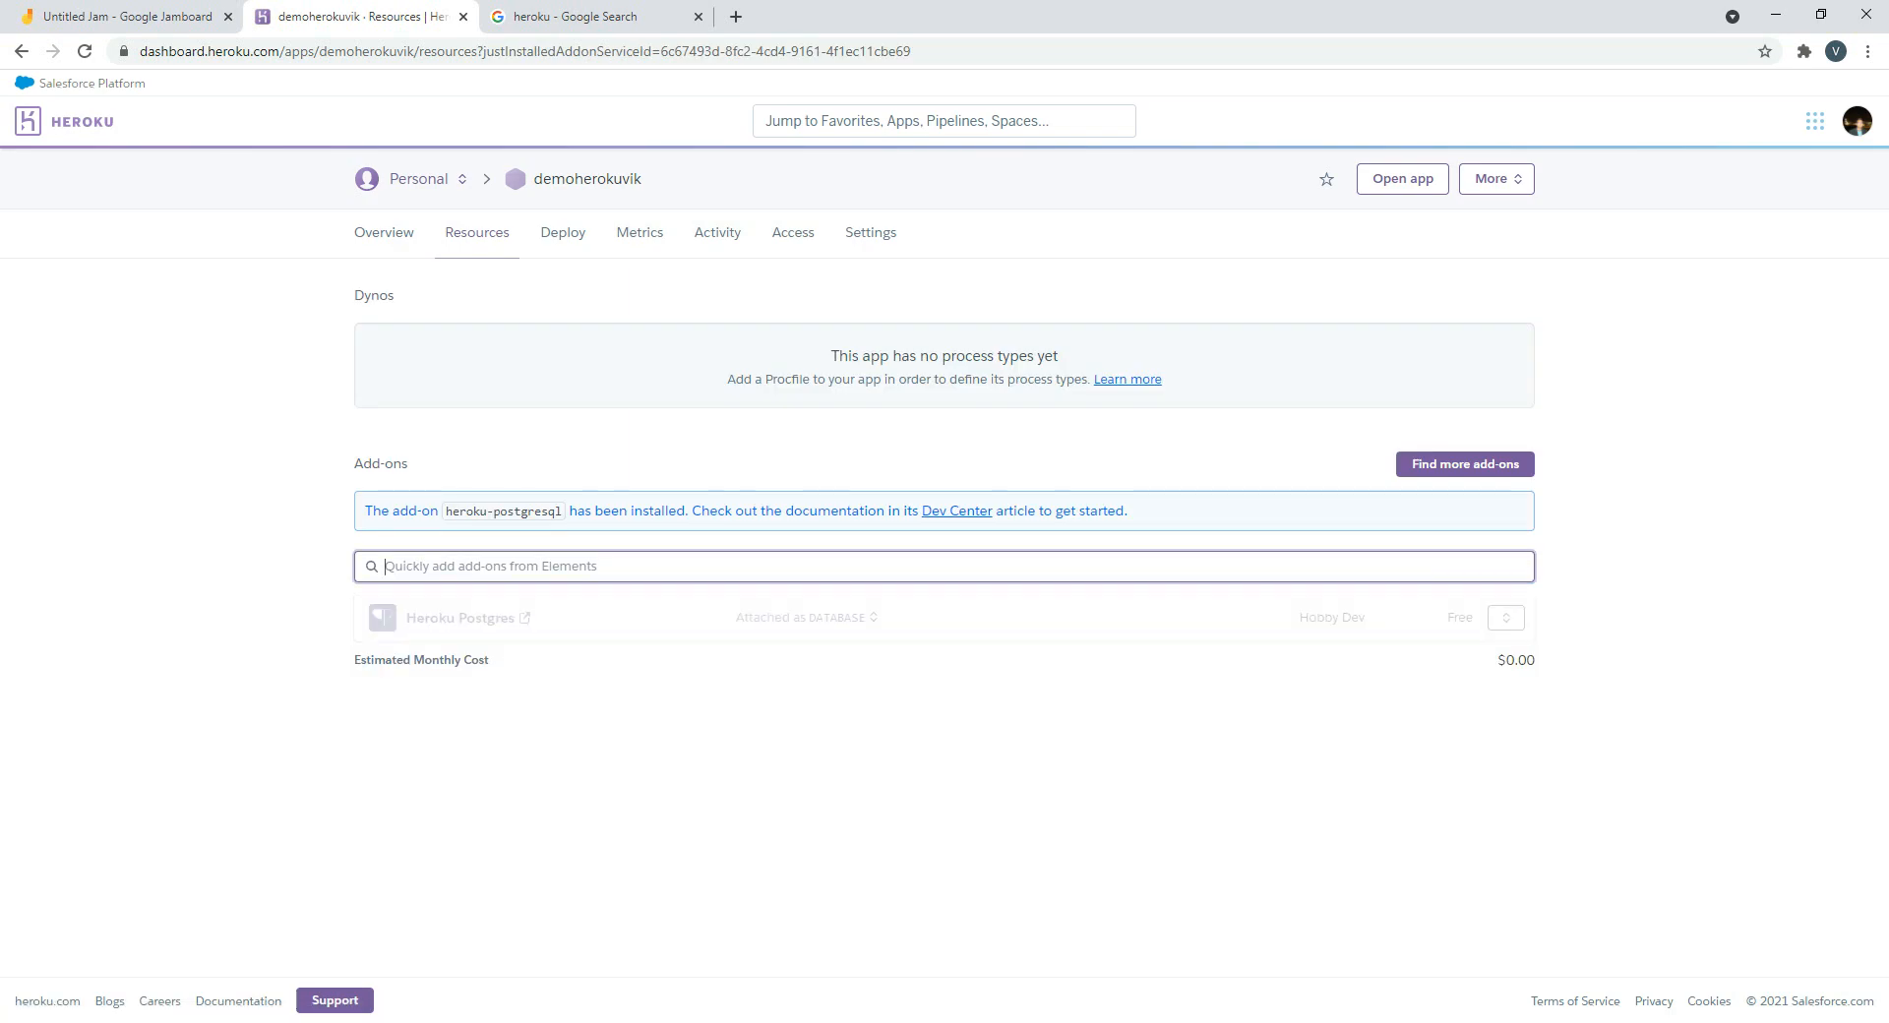
type("her")
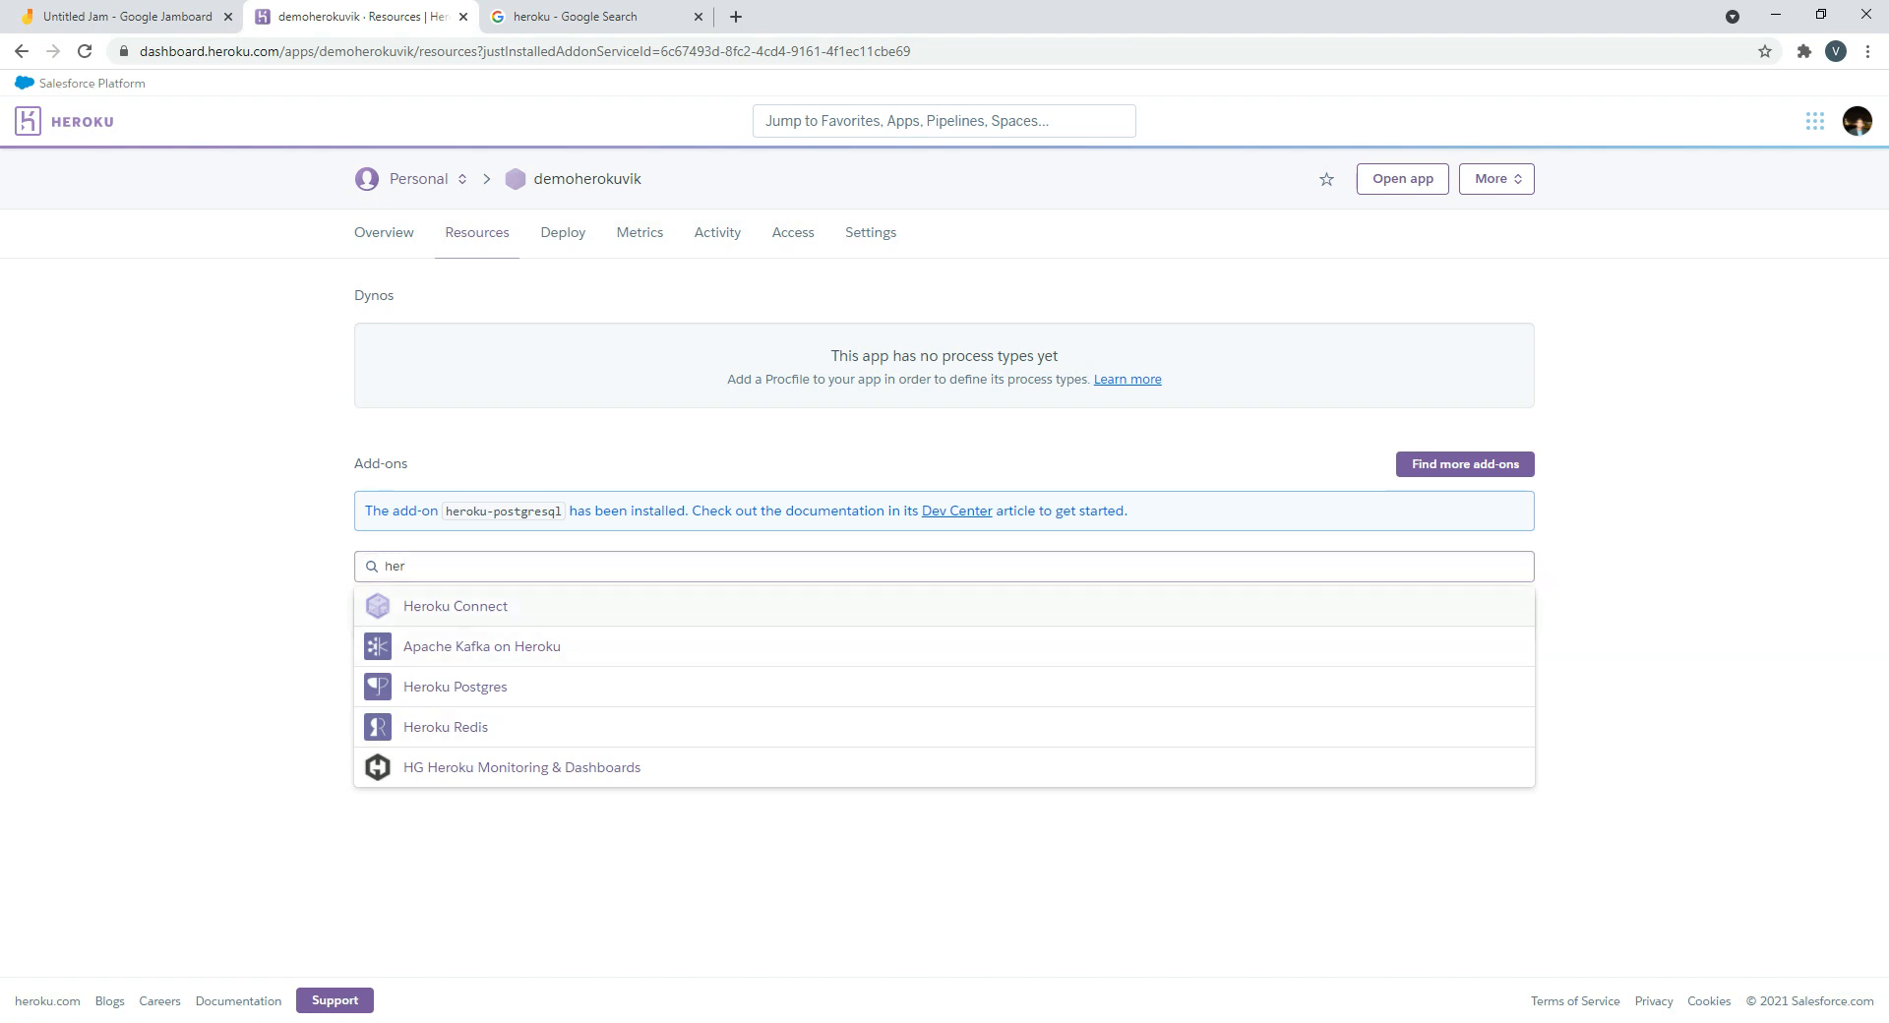
key("Return")
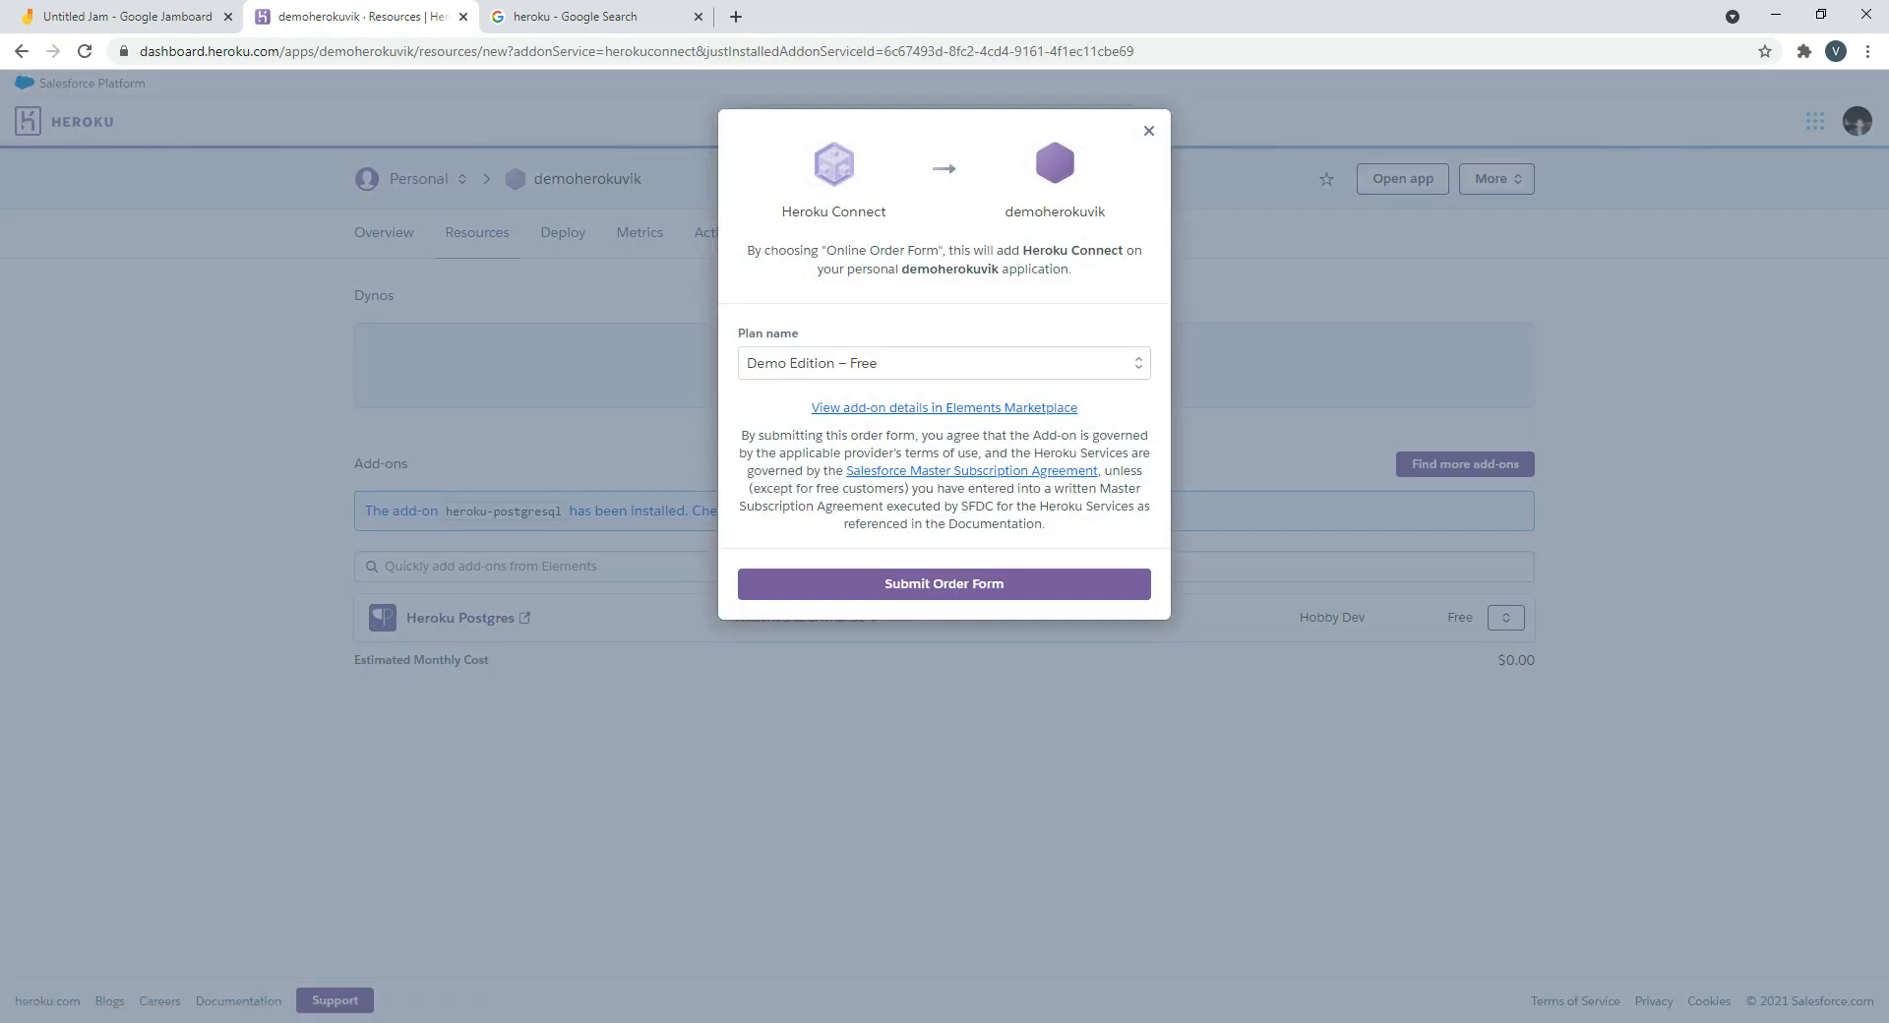
left_click(944, 364)
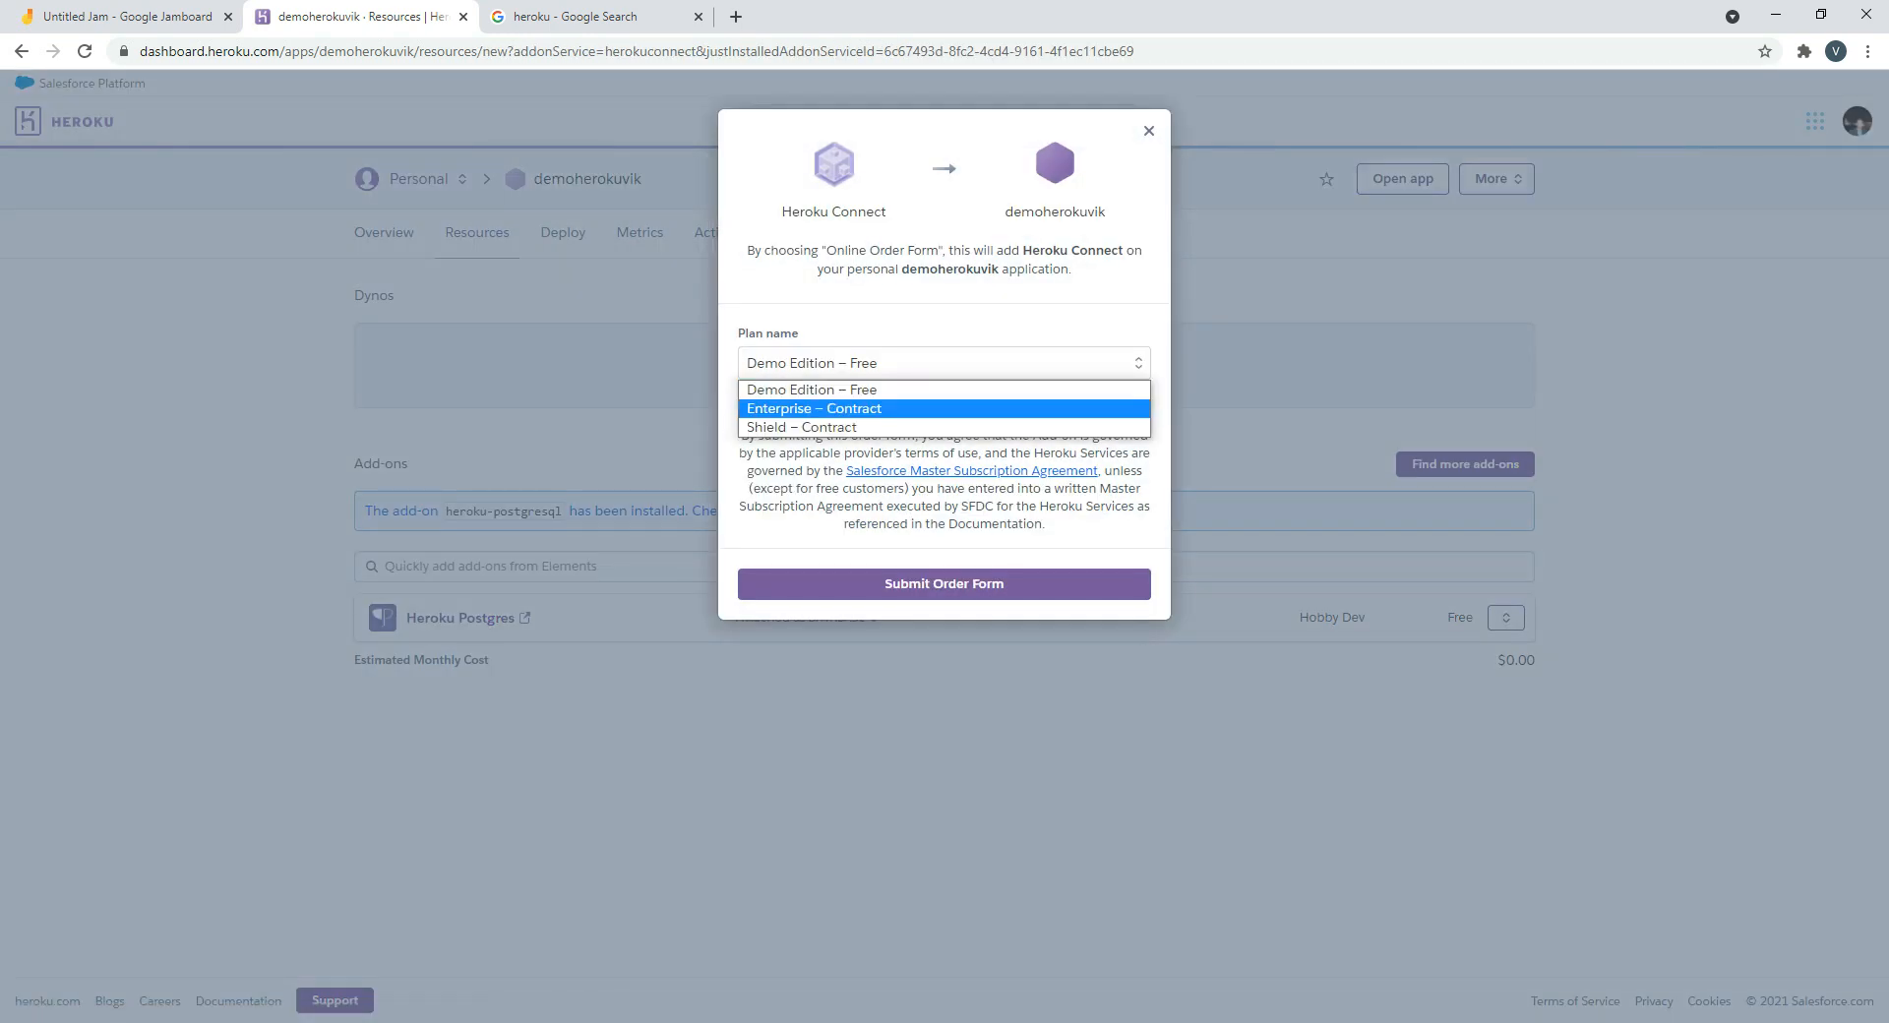
left_click(944, 390)
left_click(944, 584)
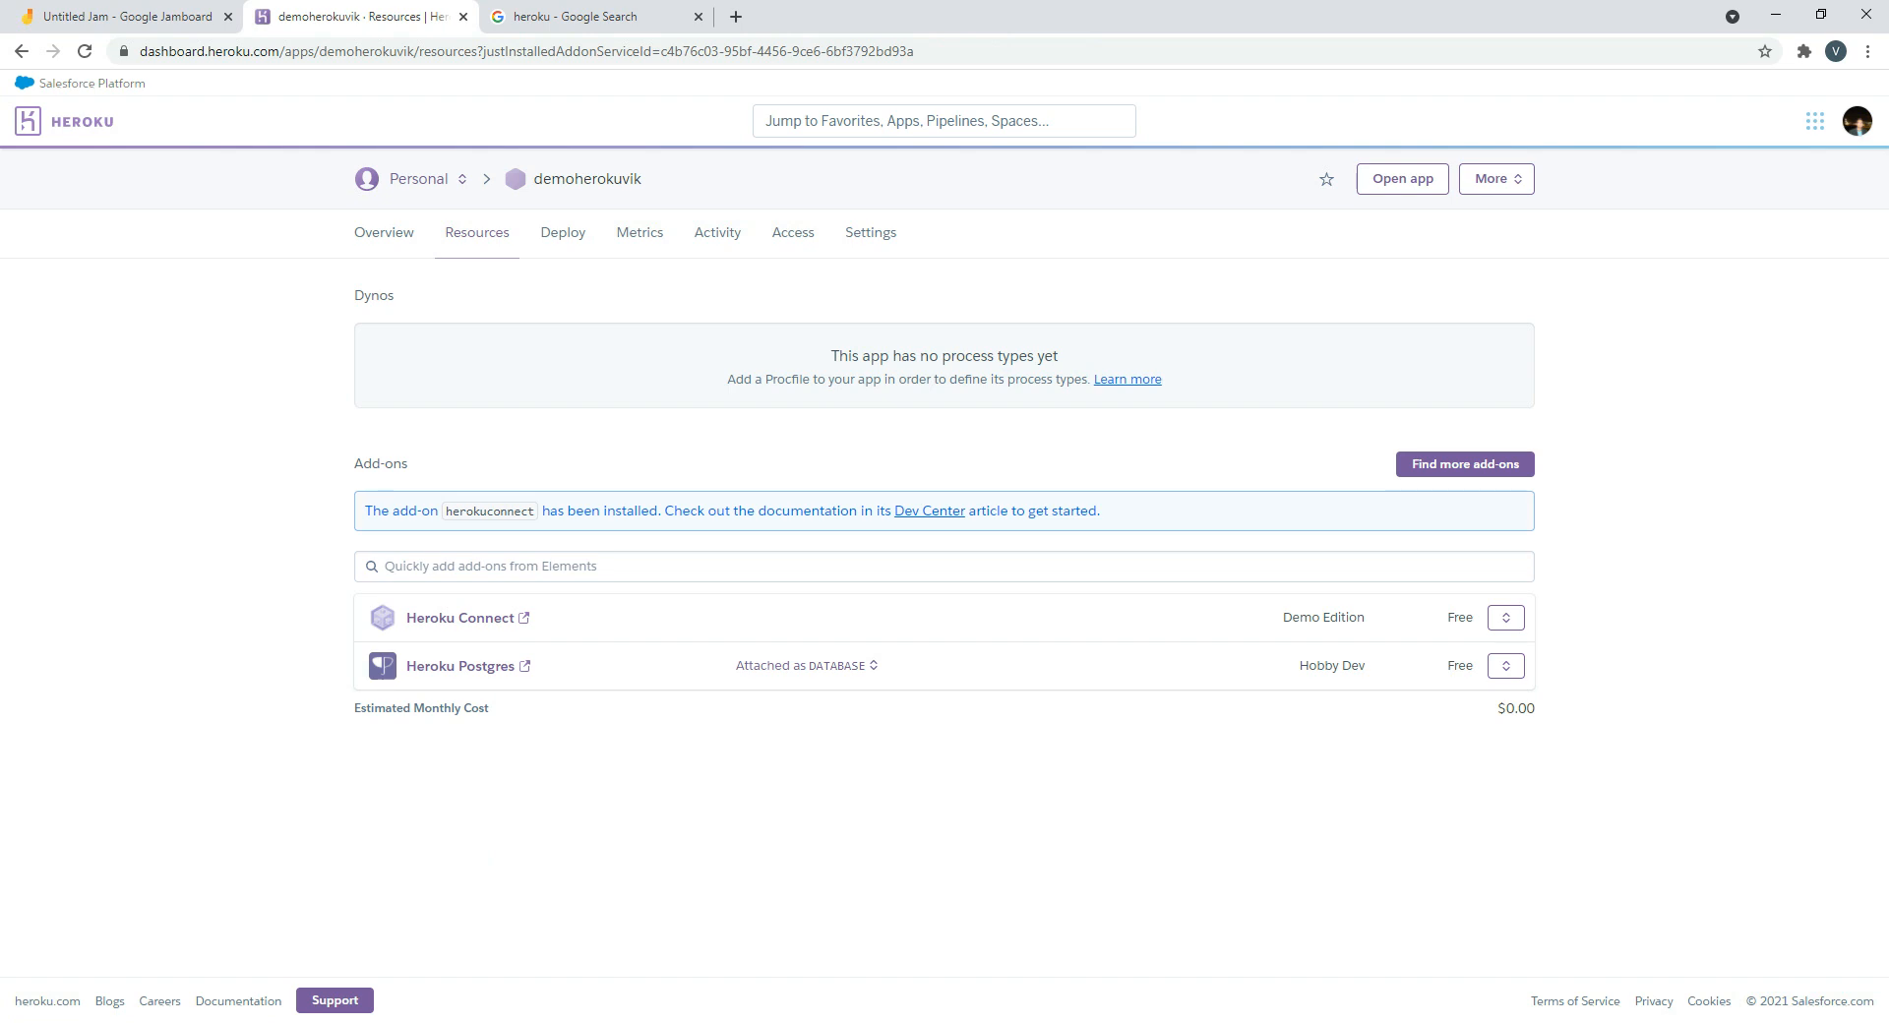
Open the Heroku Connect add-on and provision its connection on DATABASE_URL with the schema name "salesforce"
left_click(460, 618)
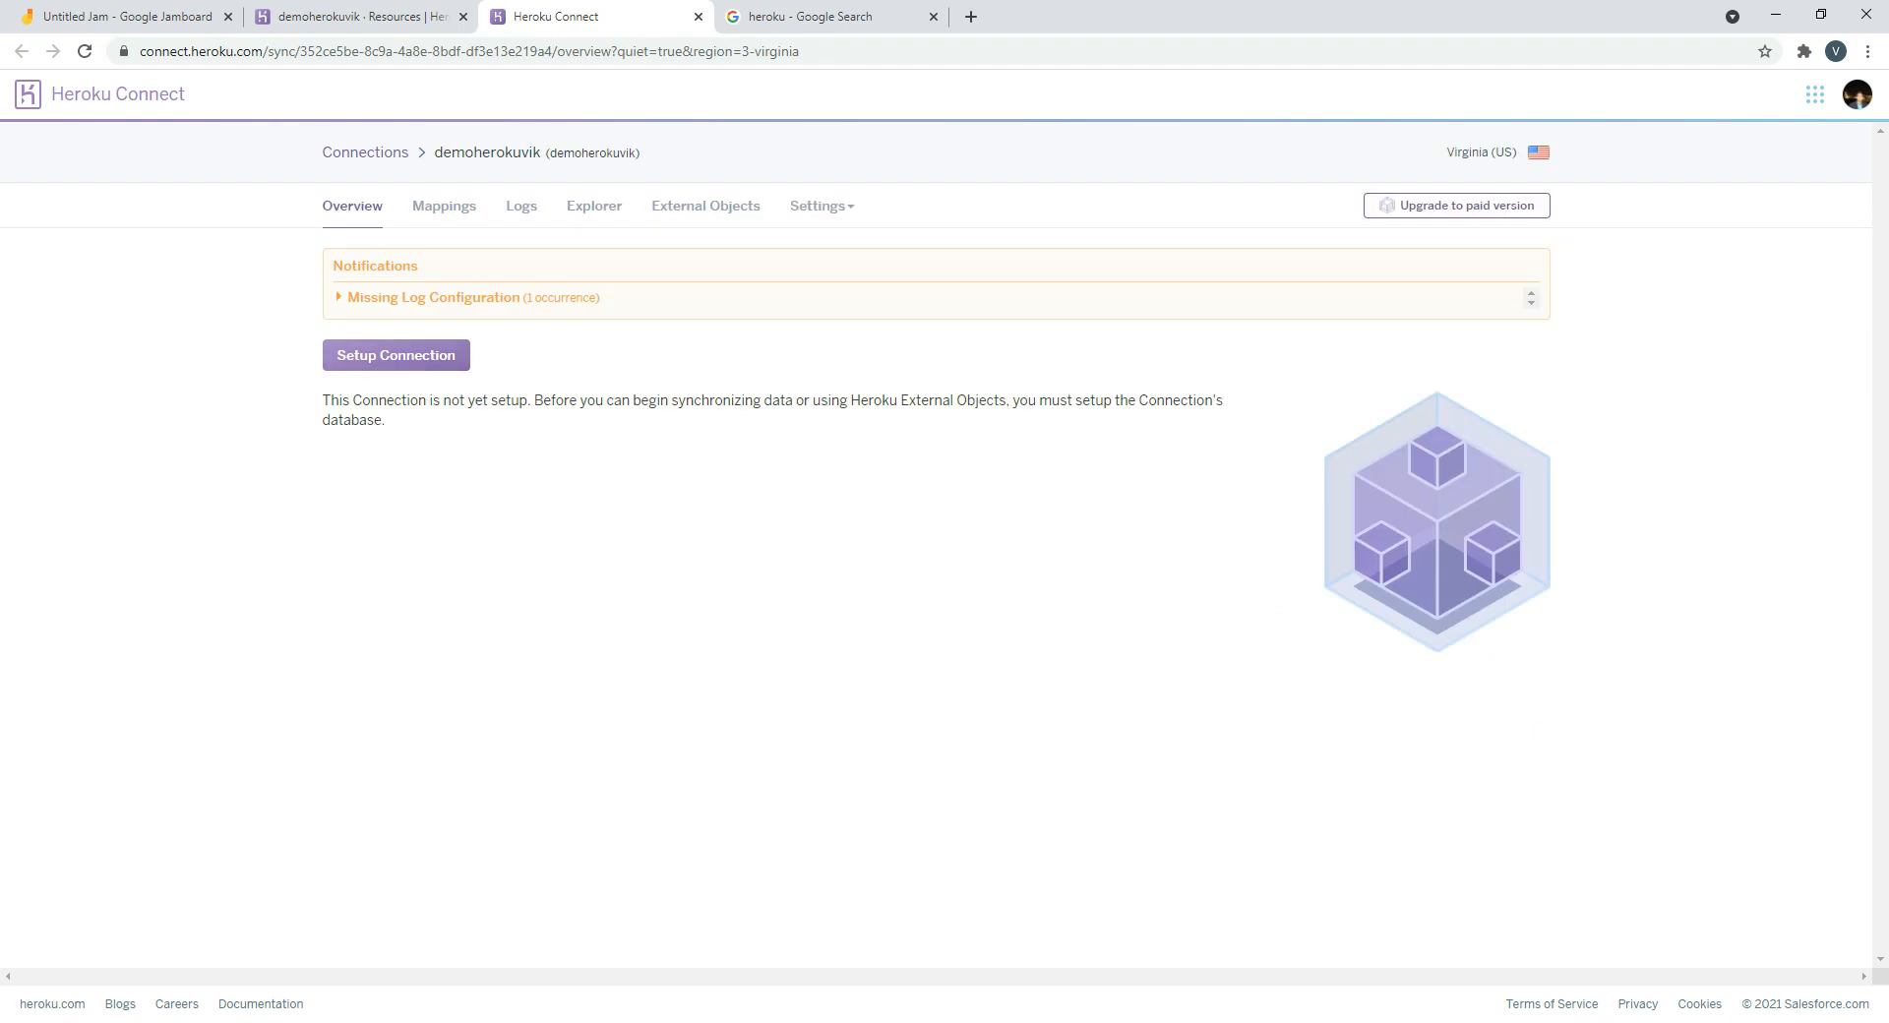
left_click(396, 355)
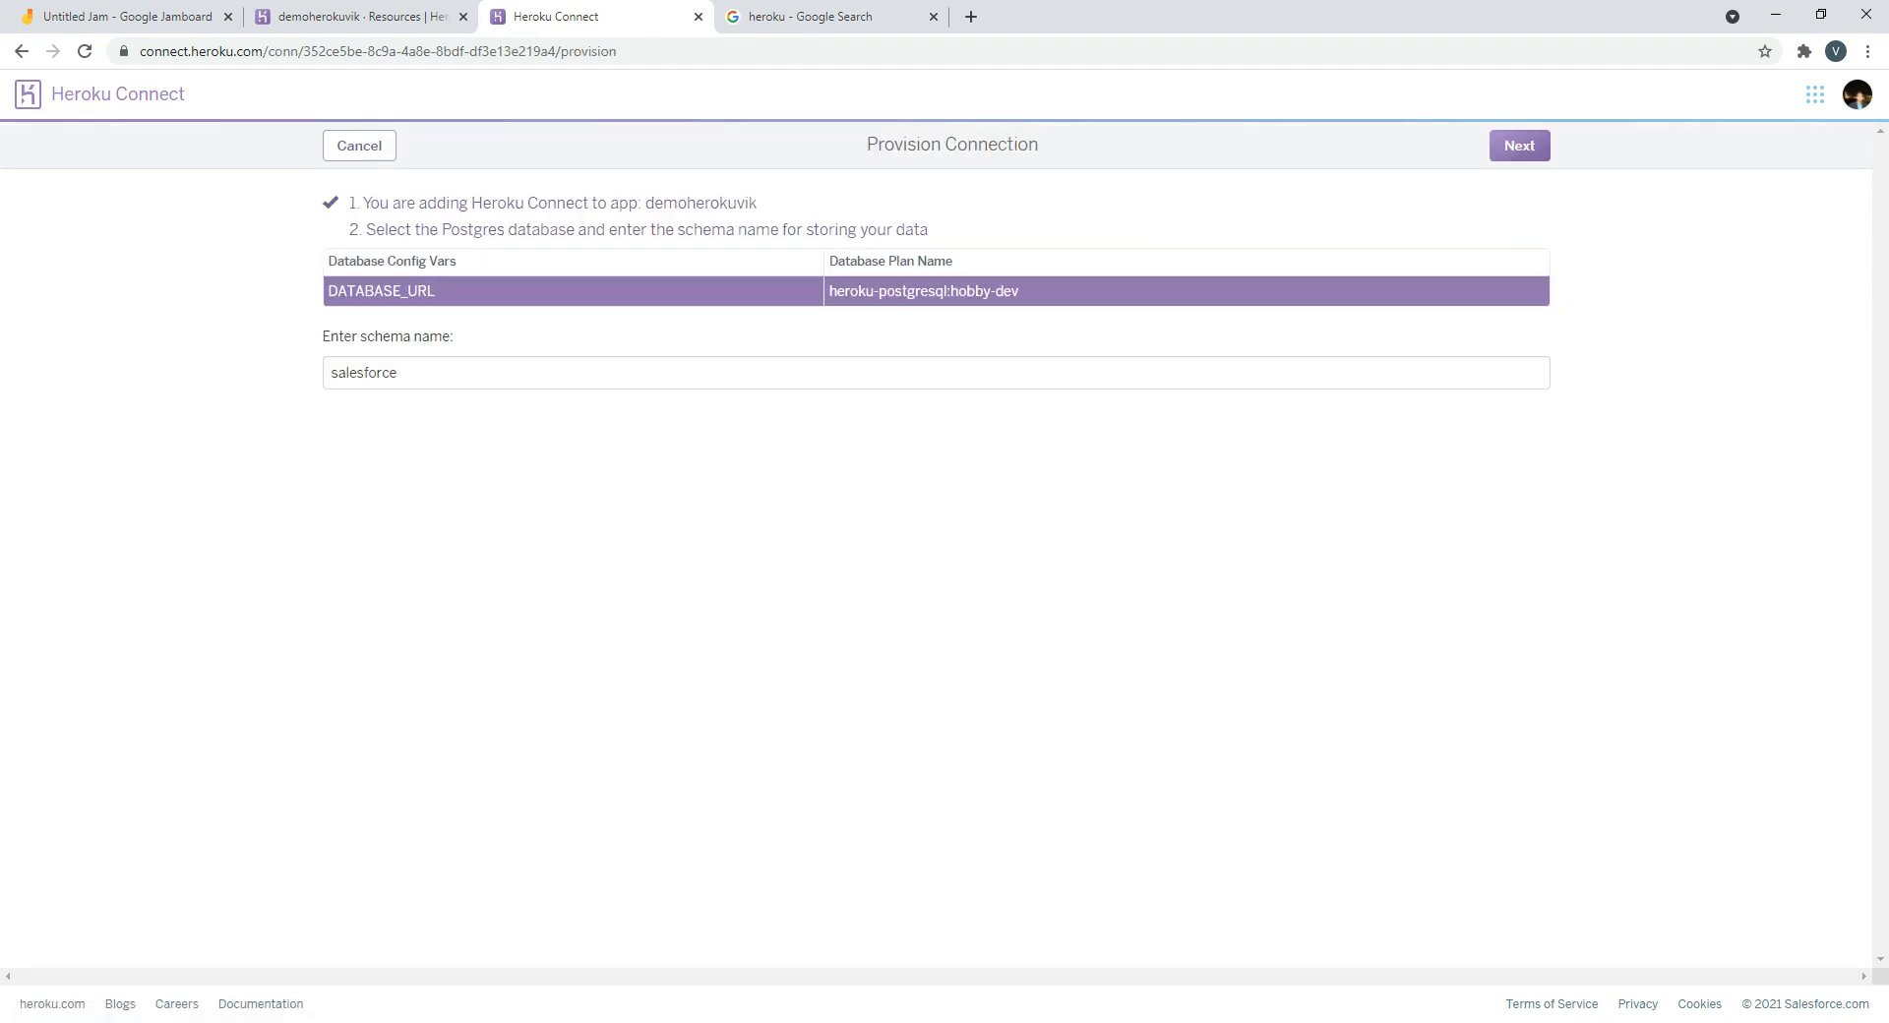
key("Return")
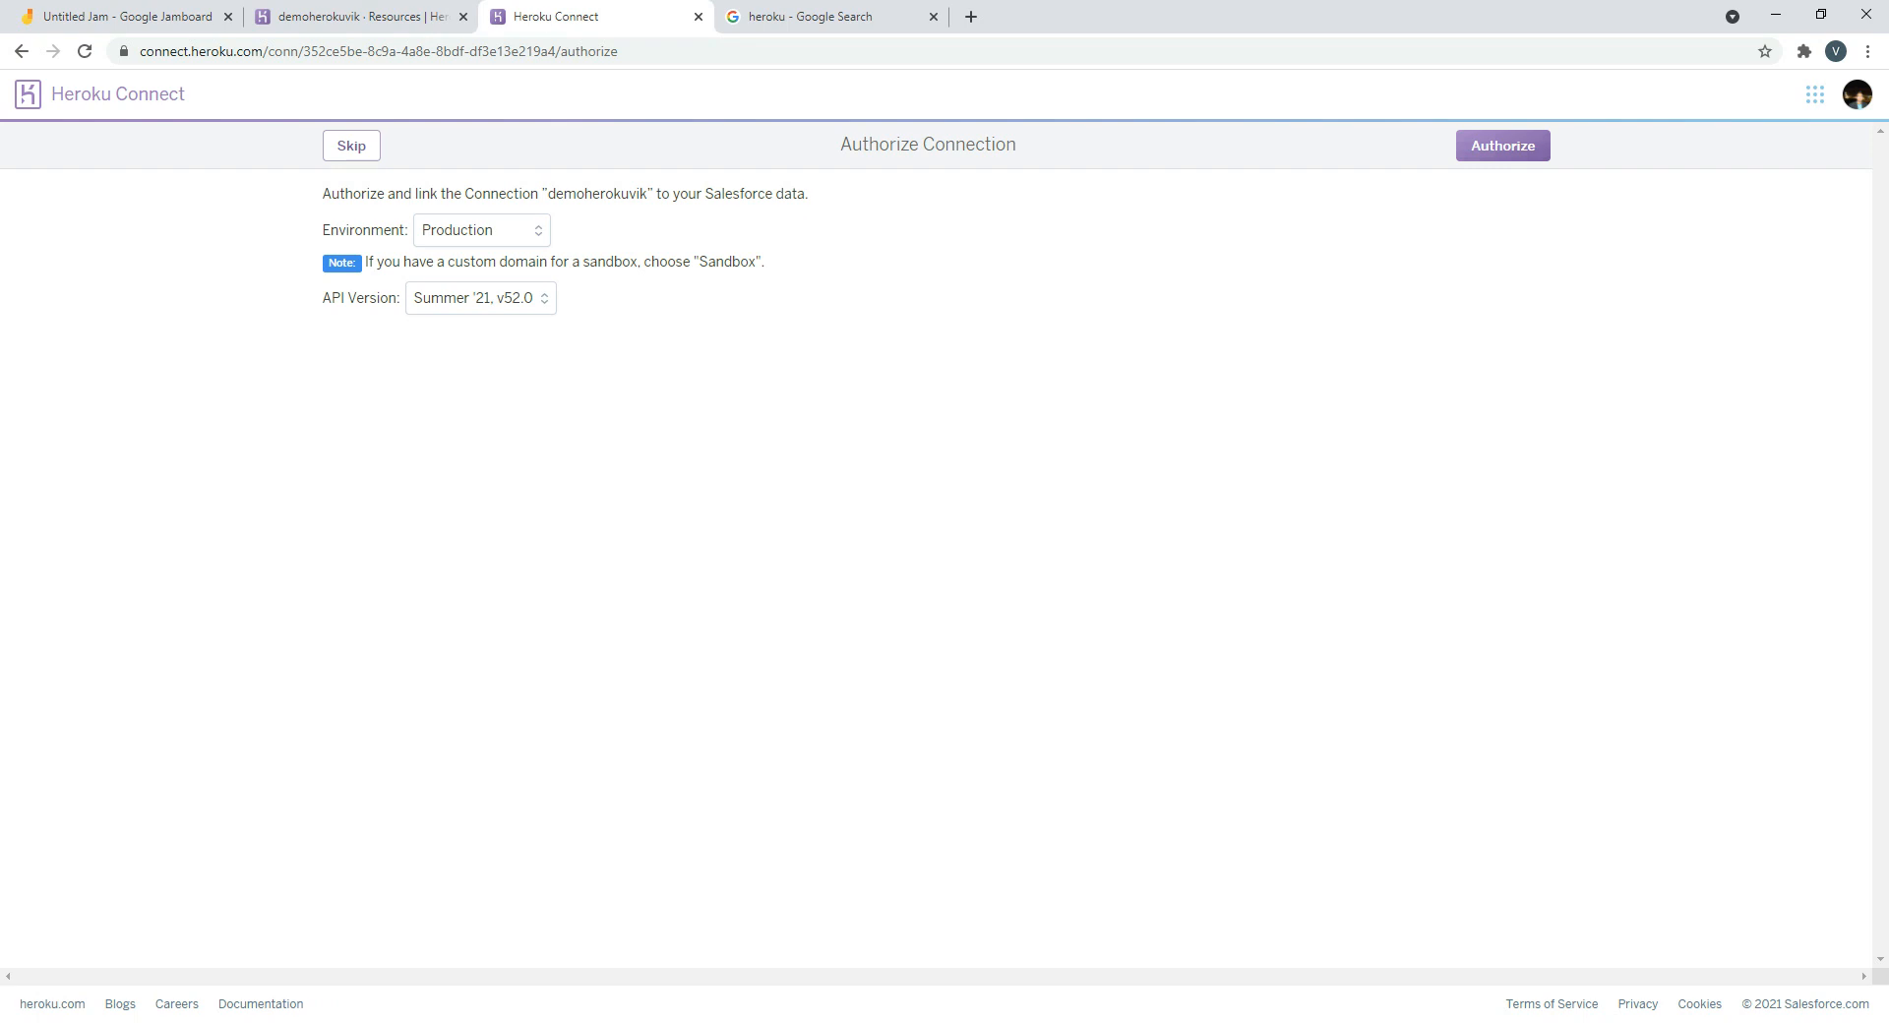
Try to authorize the connection to Salesforce with the Production environment, and reload the authorization page
left_click(481, 229)
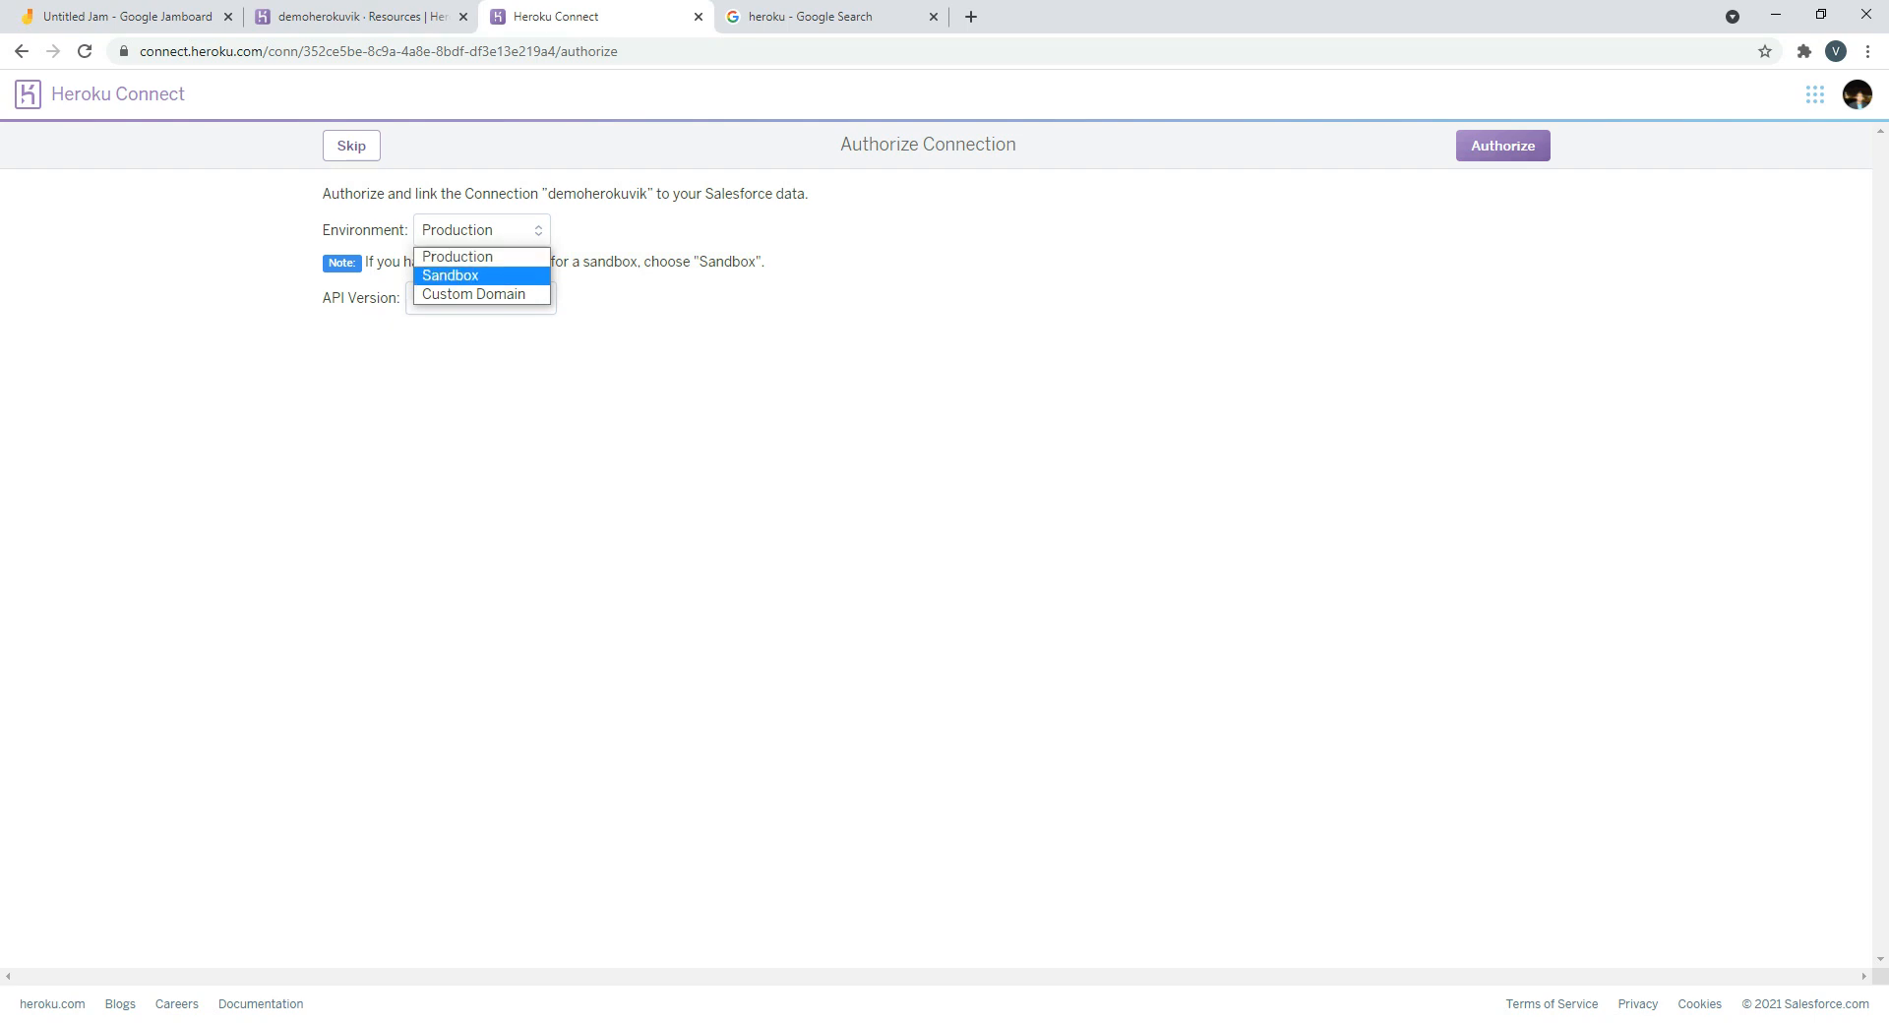
left_click(459, 257)
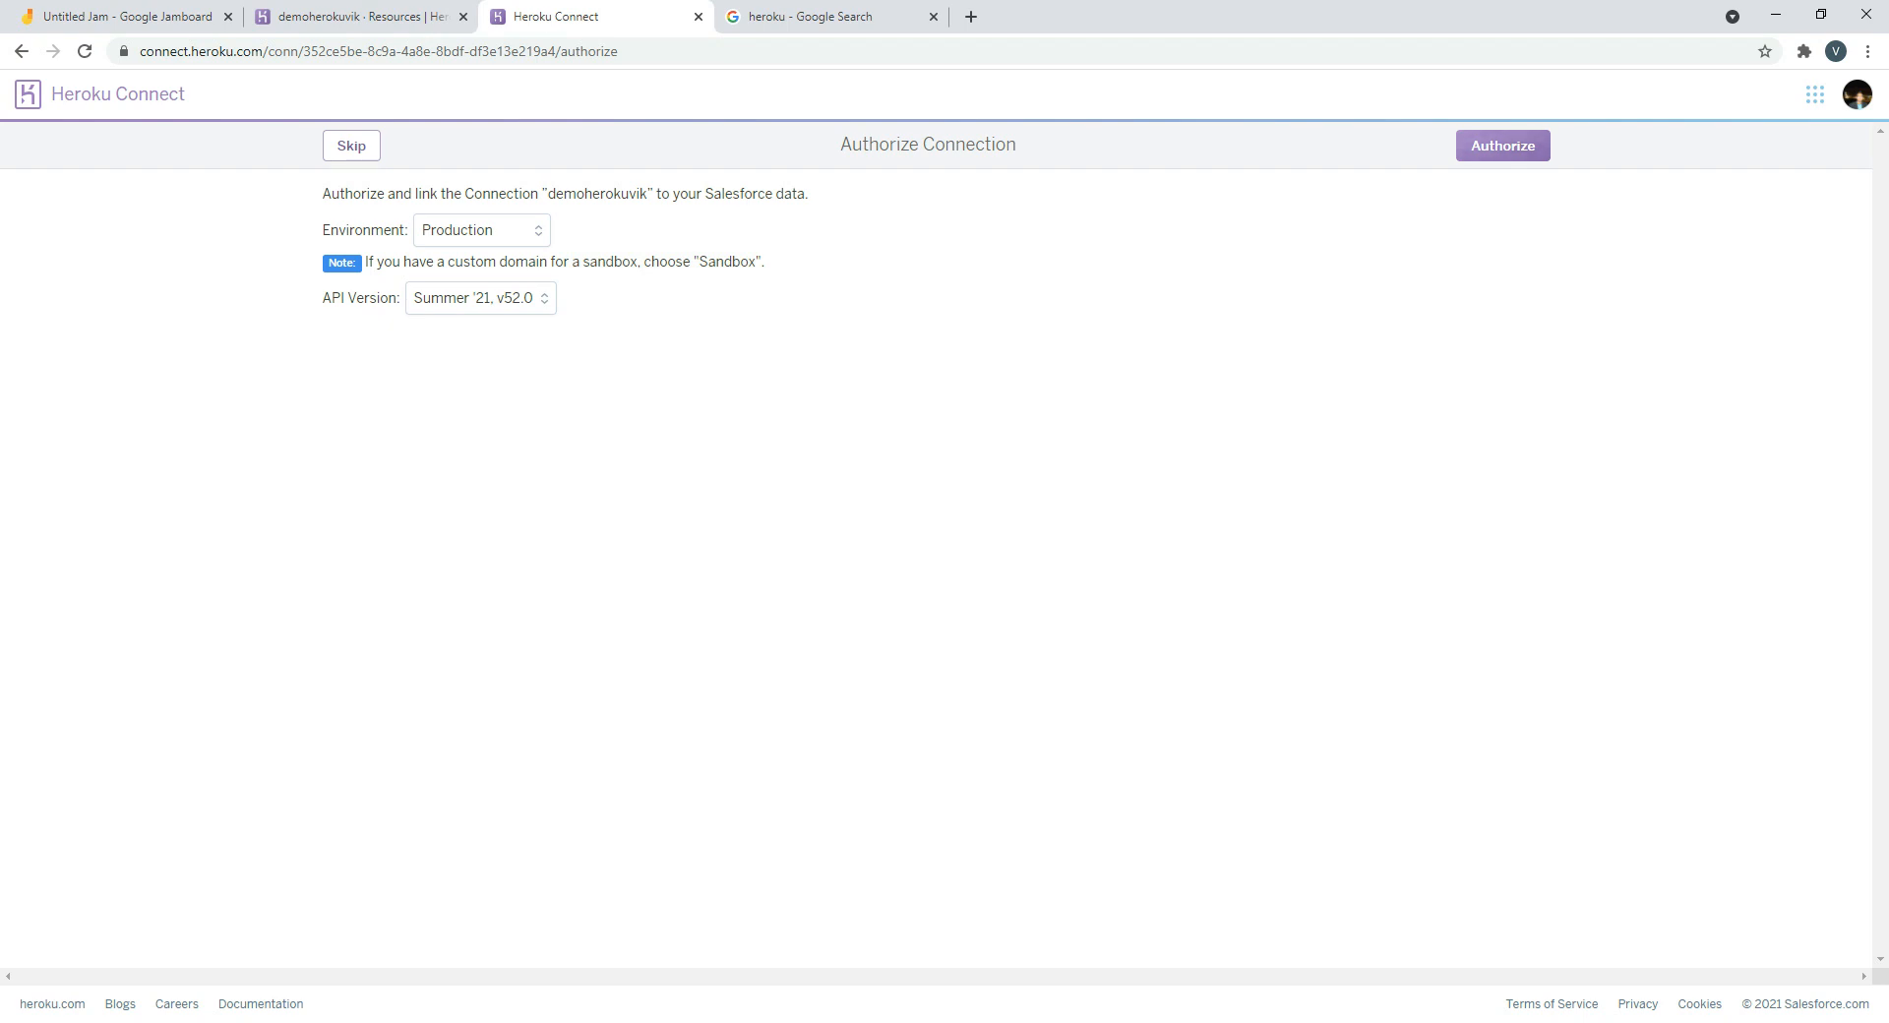
left_click(1502, 145)
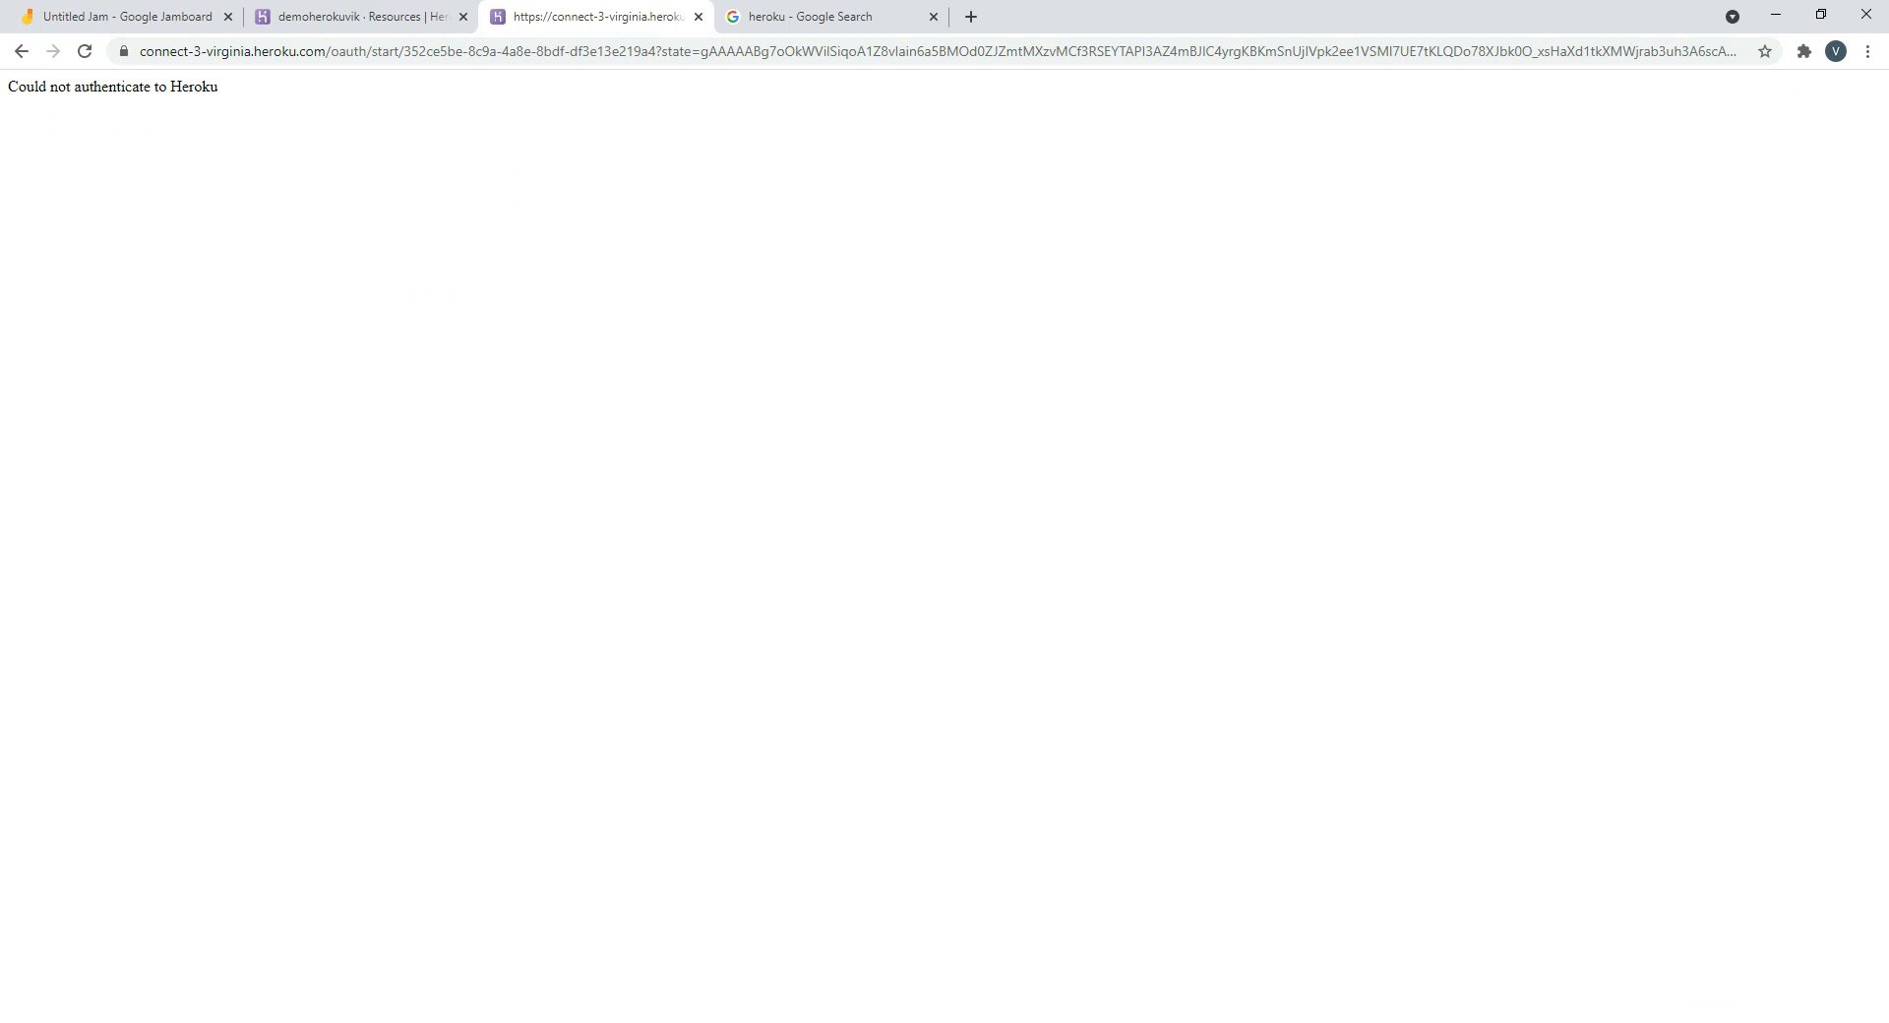
key("ctrl+l")
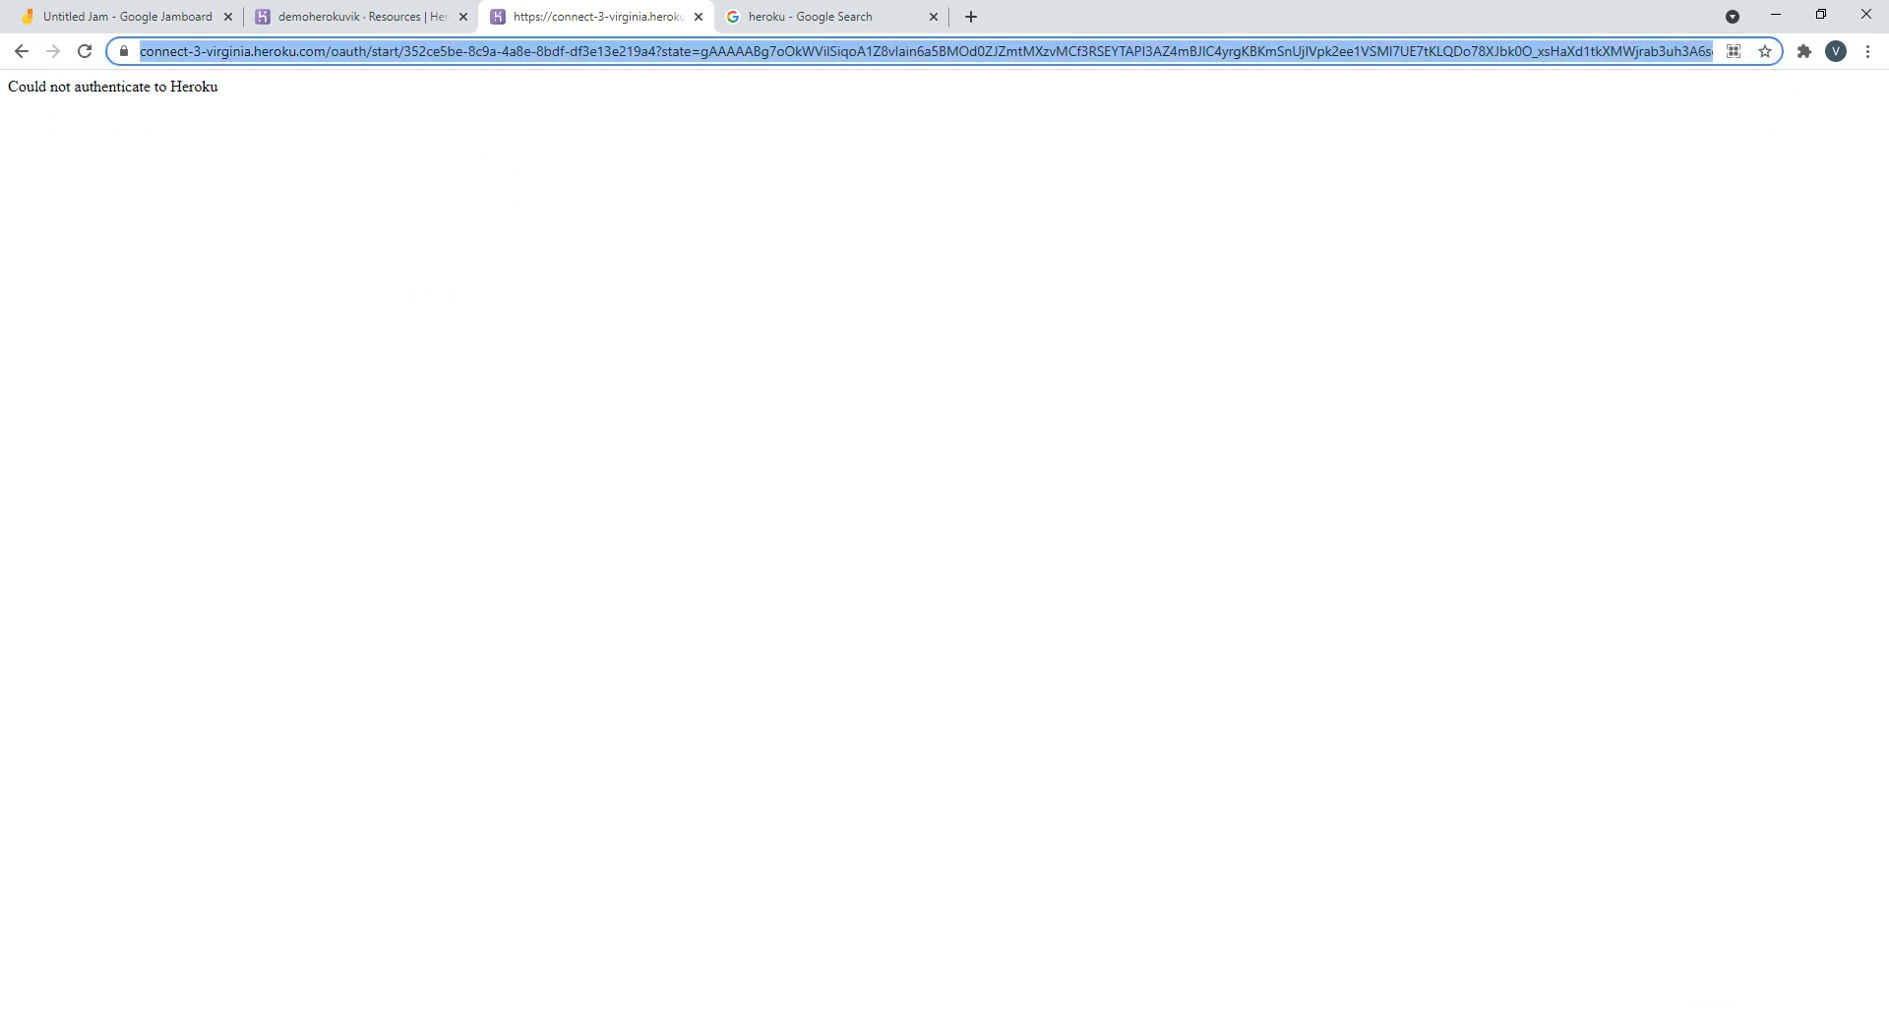
key("Return")
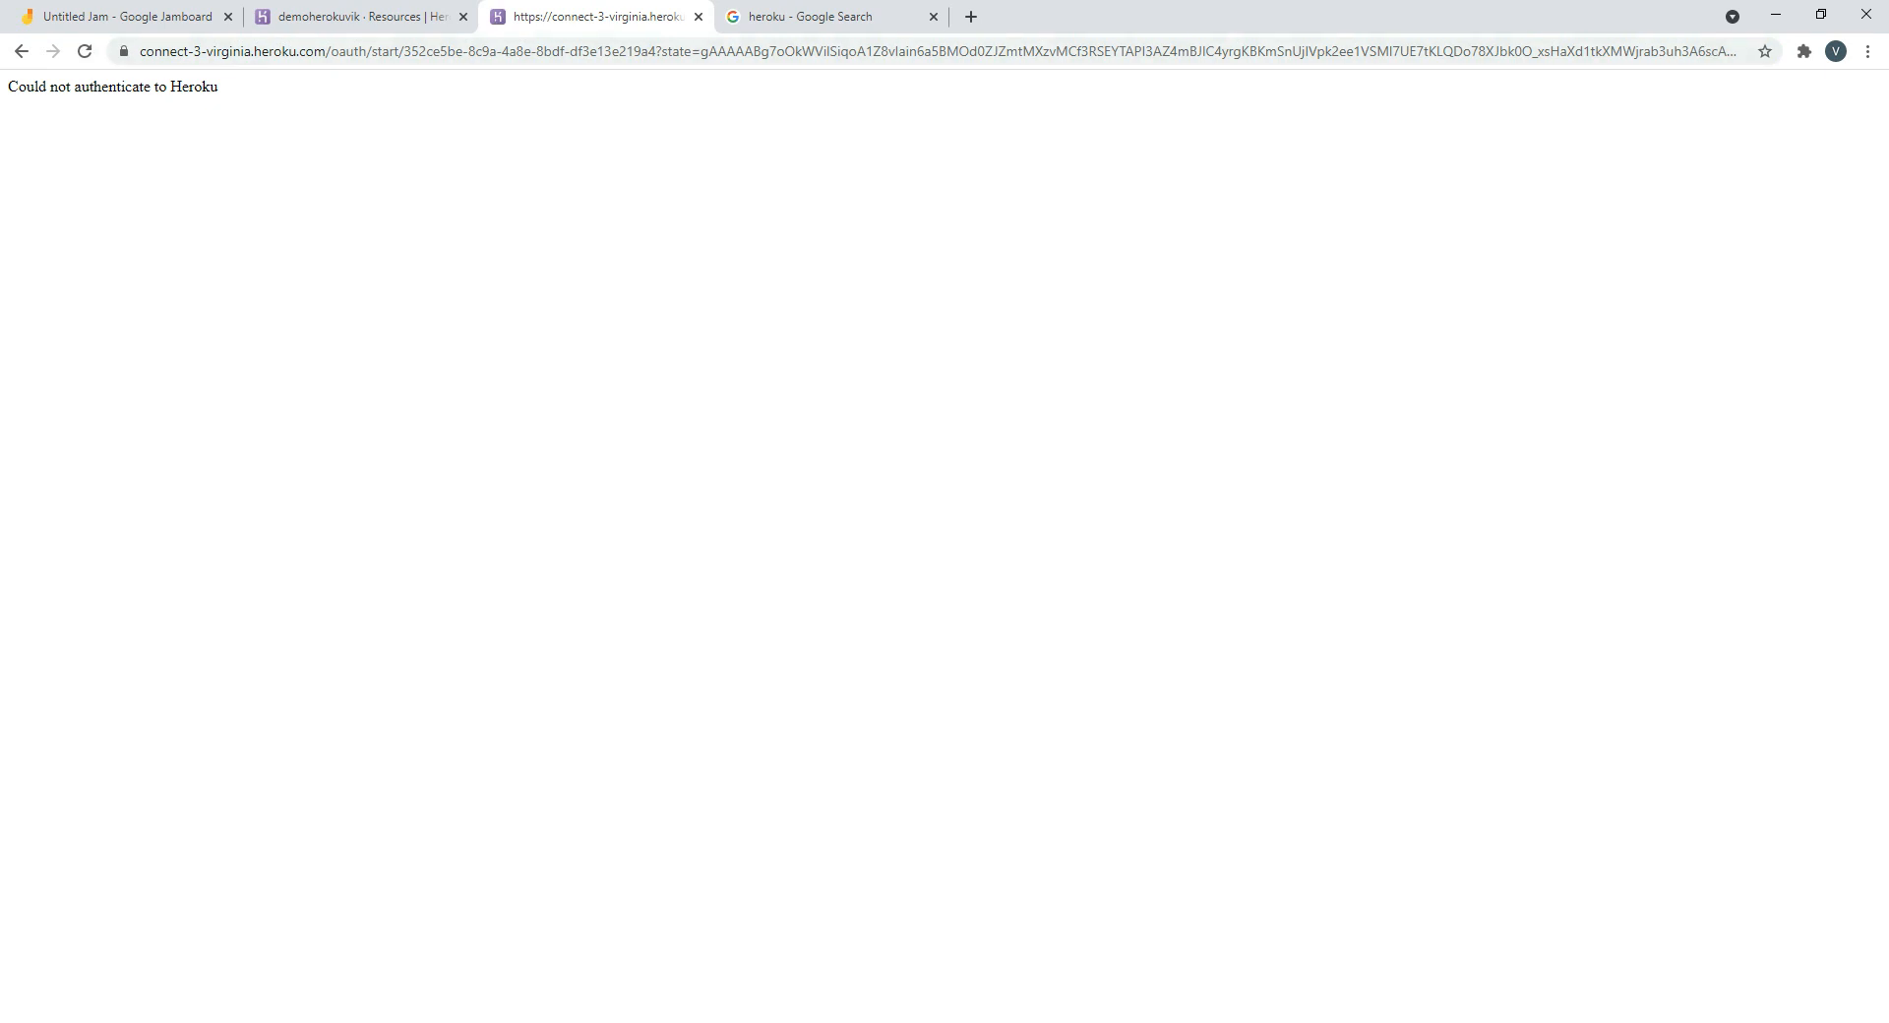
Go back to the connection provisioning and try to submit the schema name "salesforce" again
left_click(22, 51)
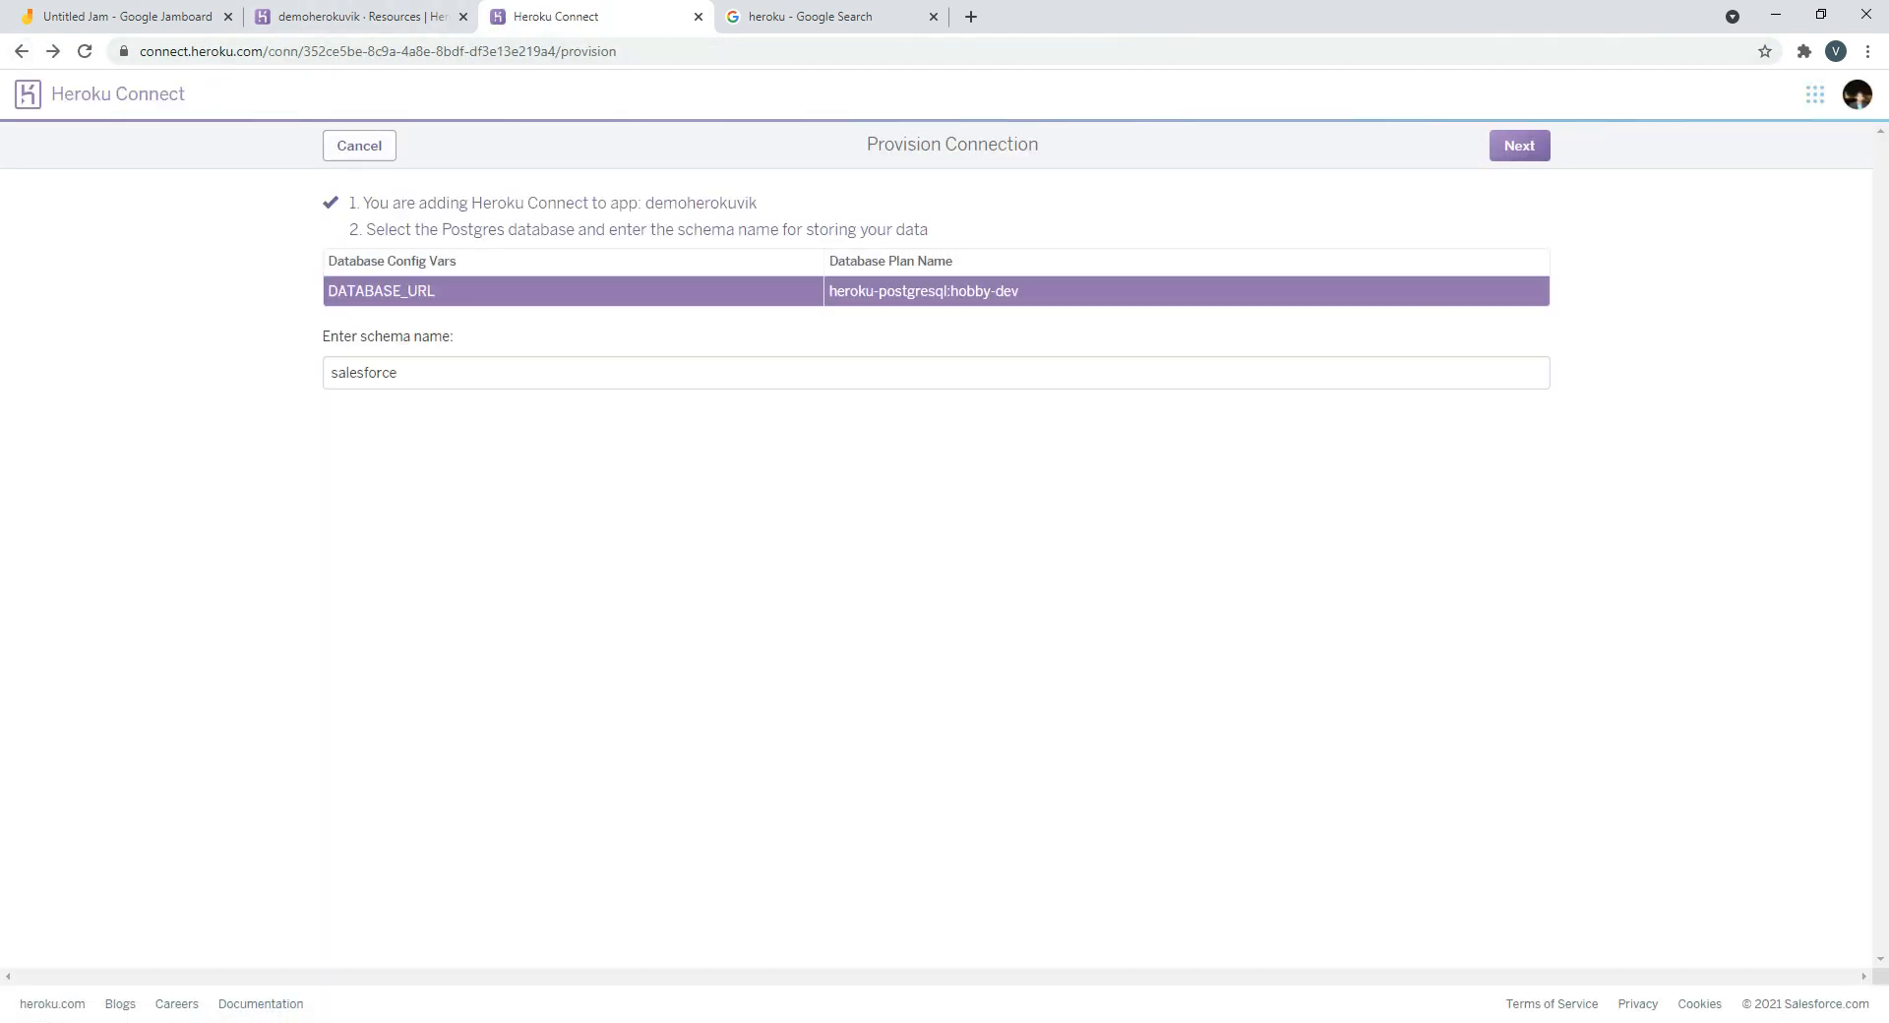
left_click(398, 373)
left_click(1526, 147)
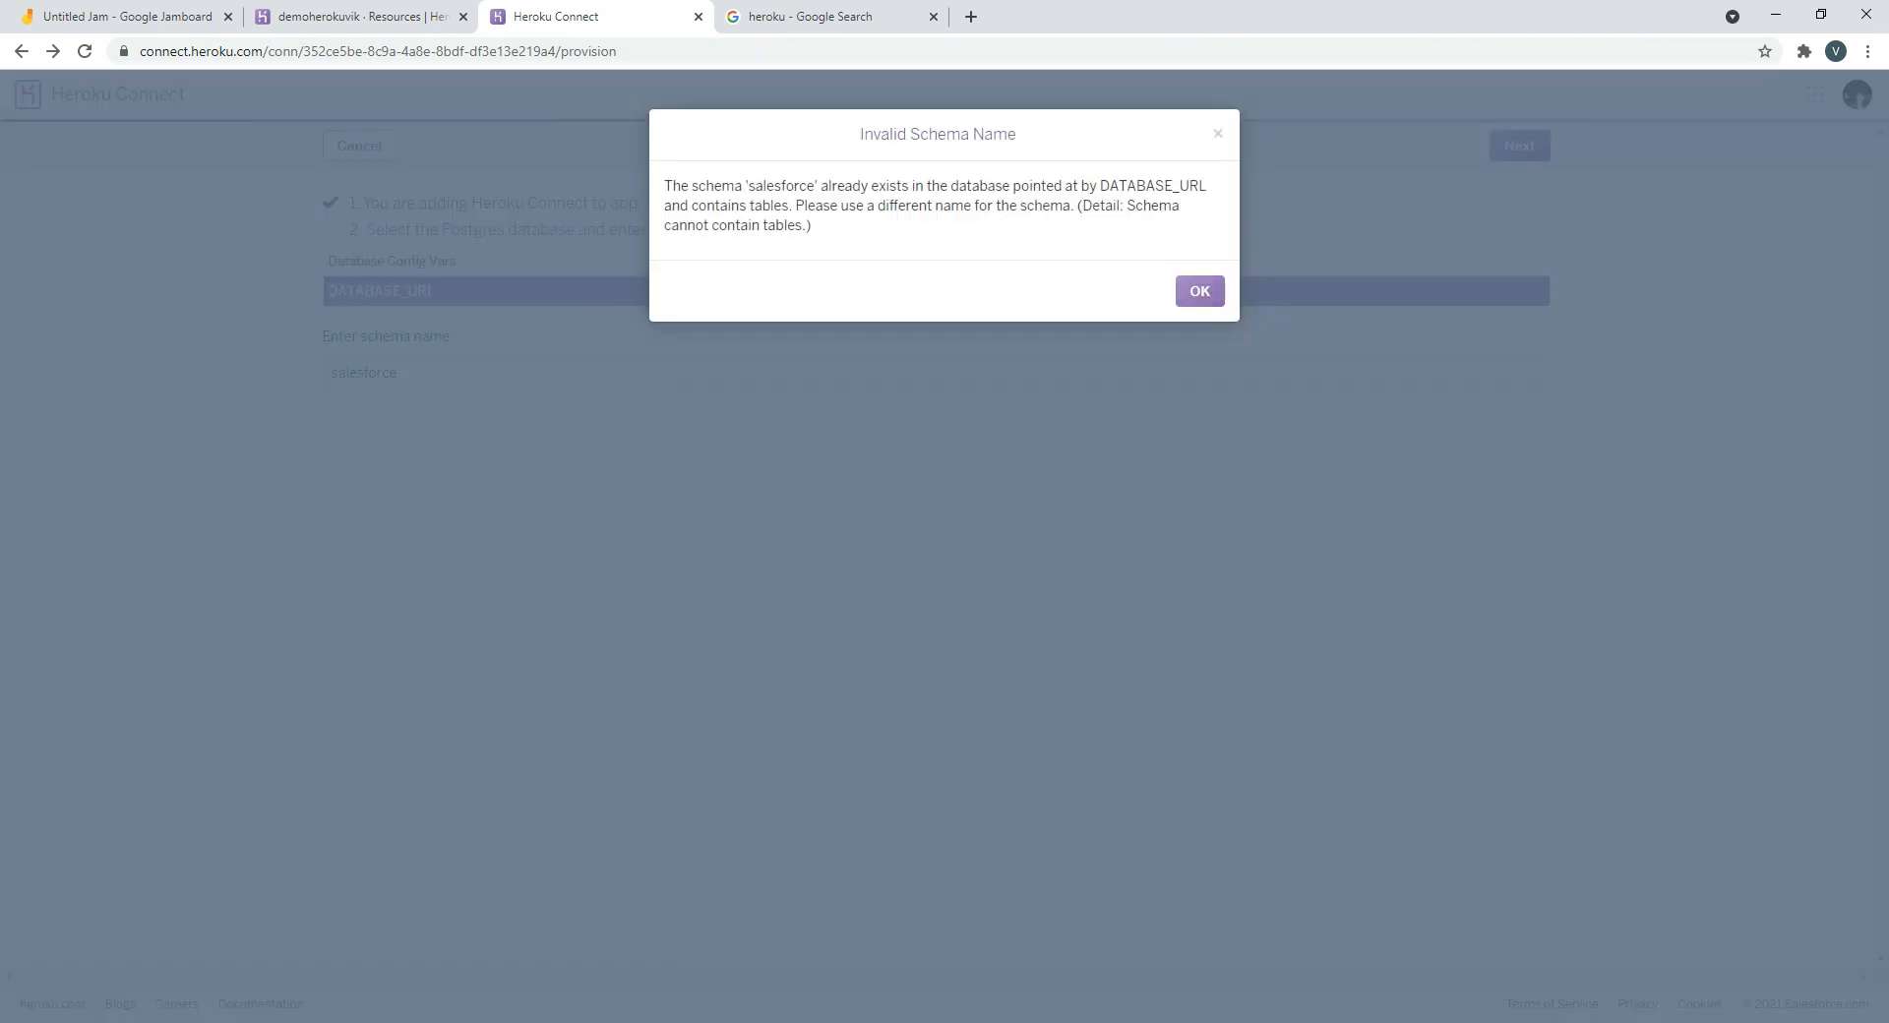
left_click(1204, 291)
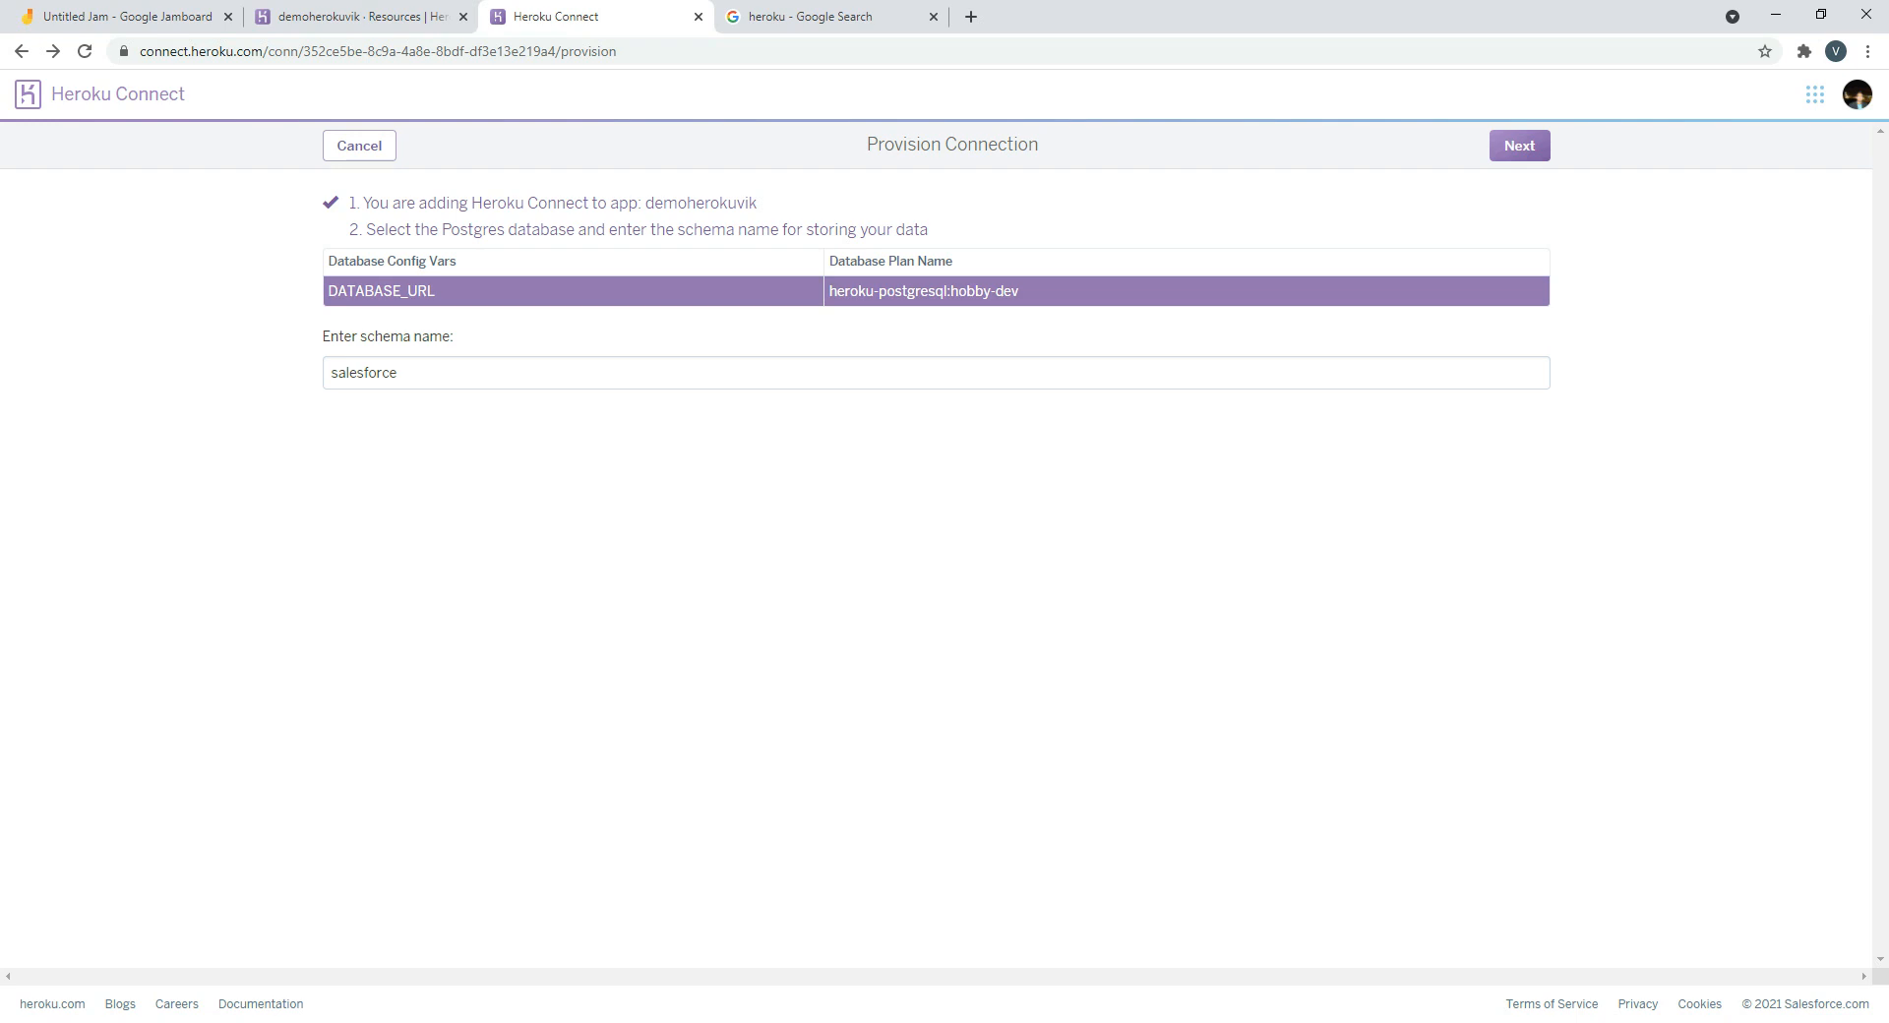
Cancel the connection provisioning and view the demoherokuvik connection from the list of connections
left_click(360, 148)
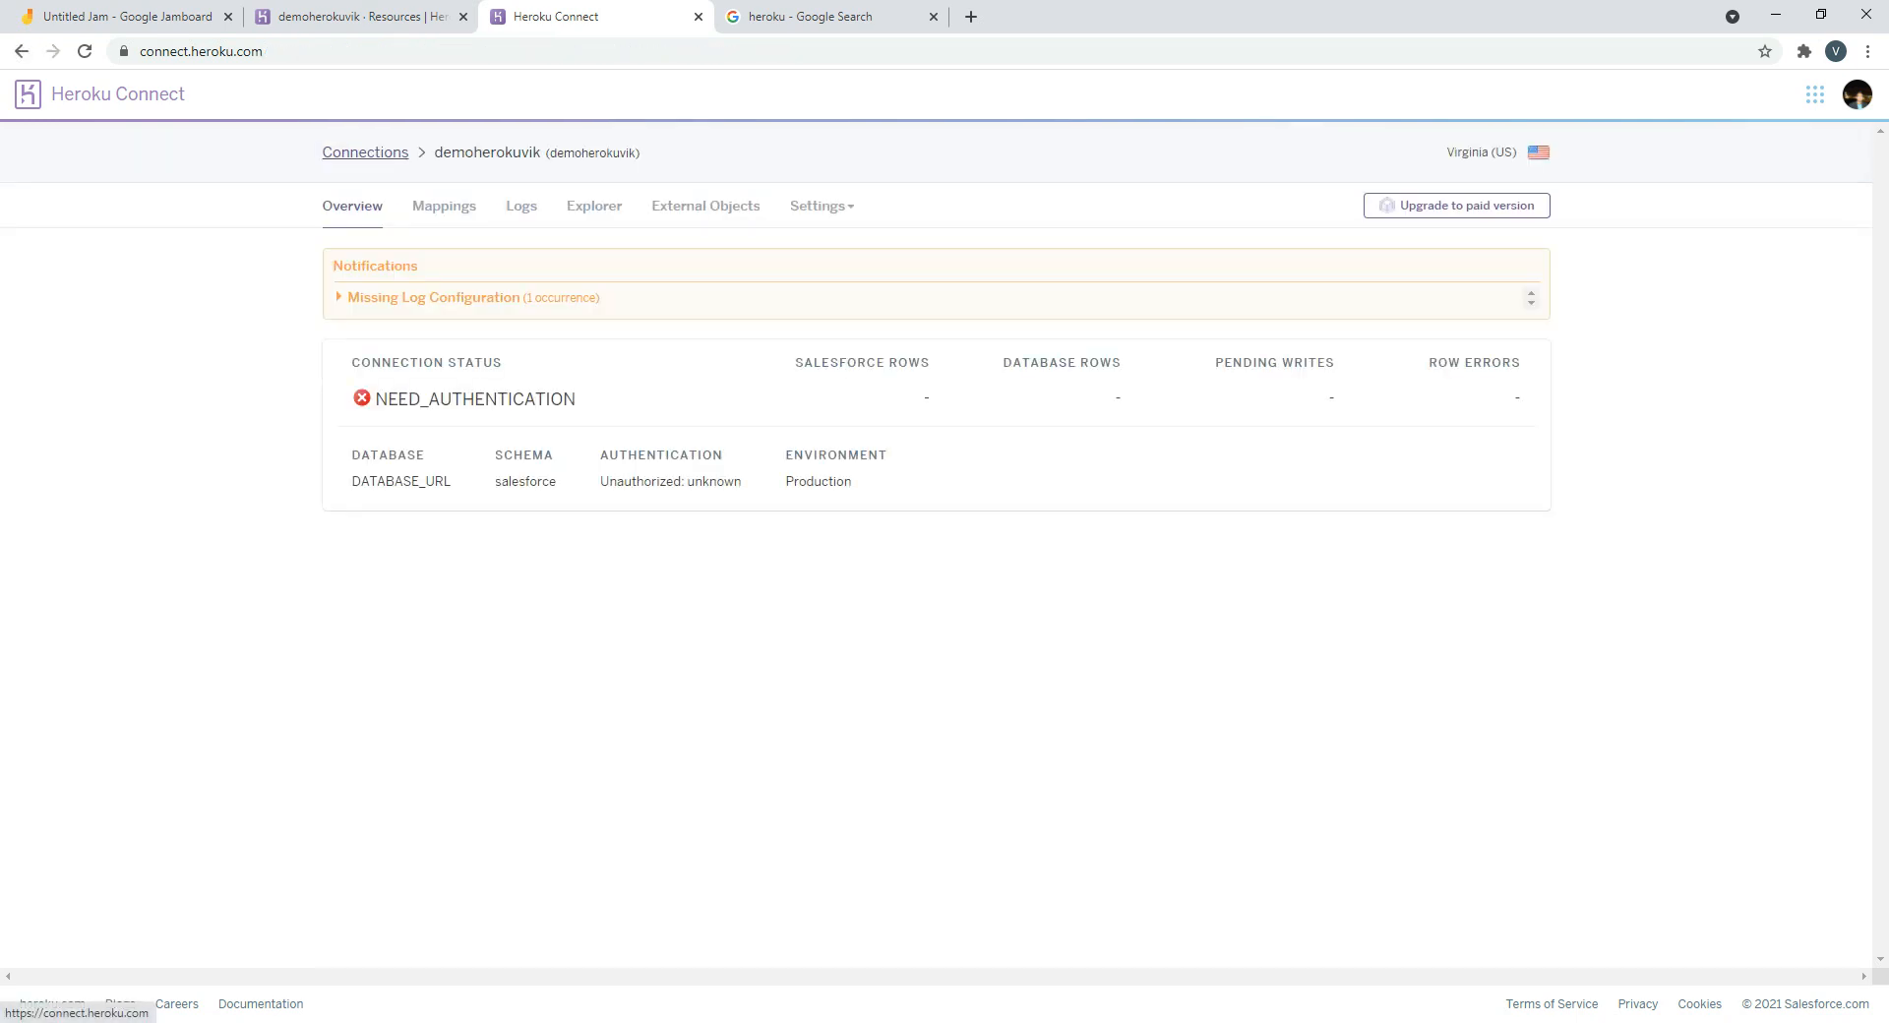
left_click(365, 152)
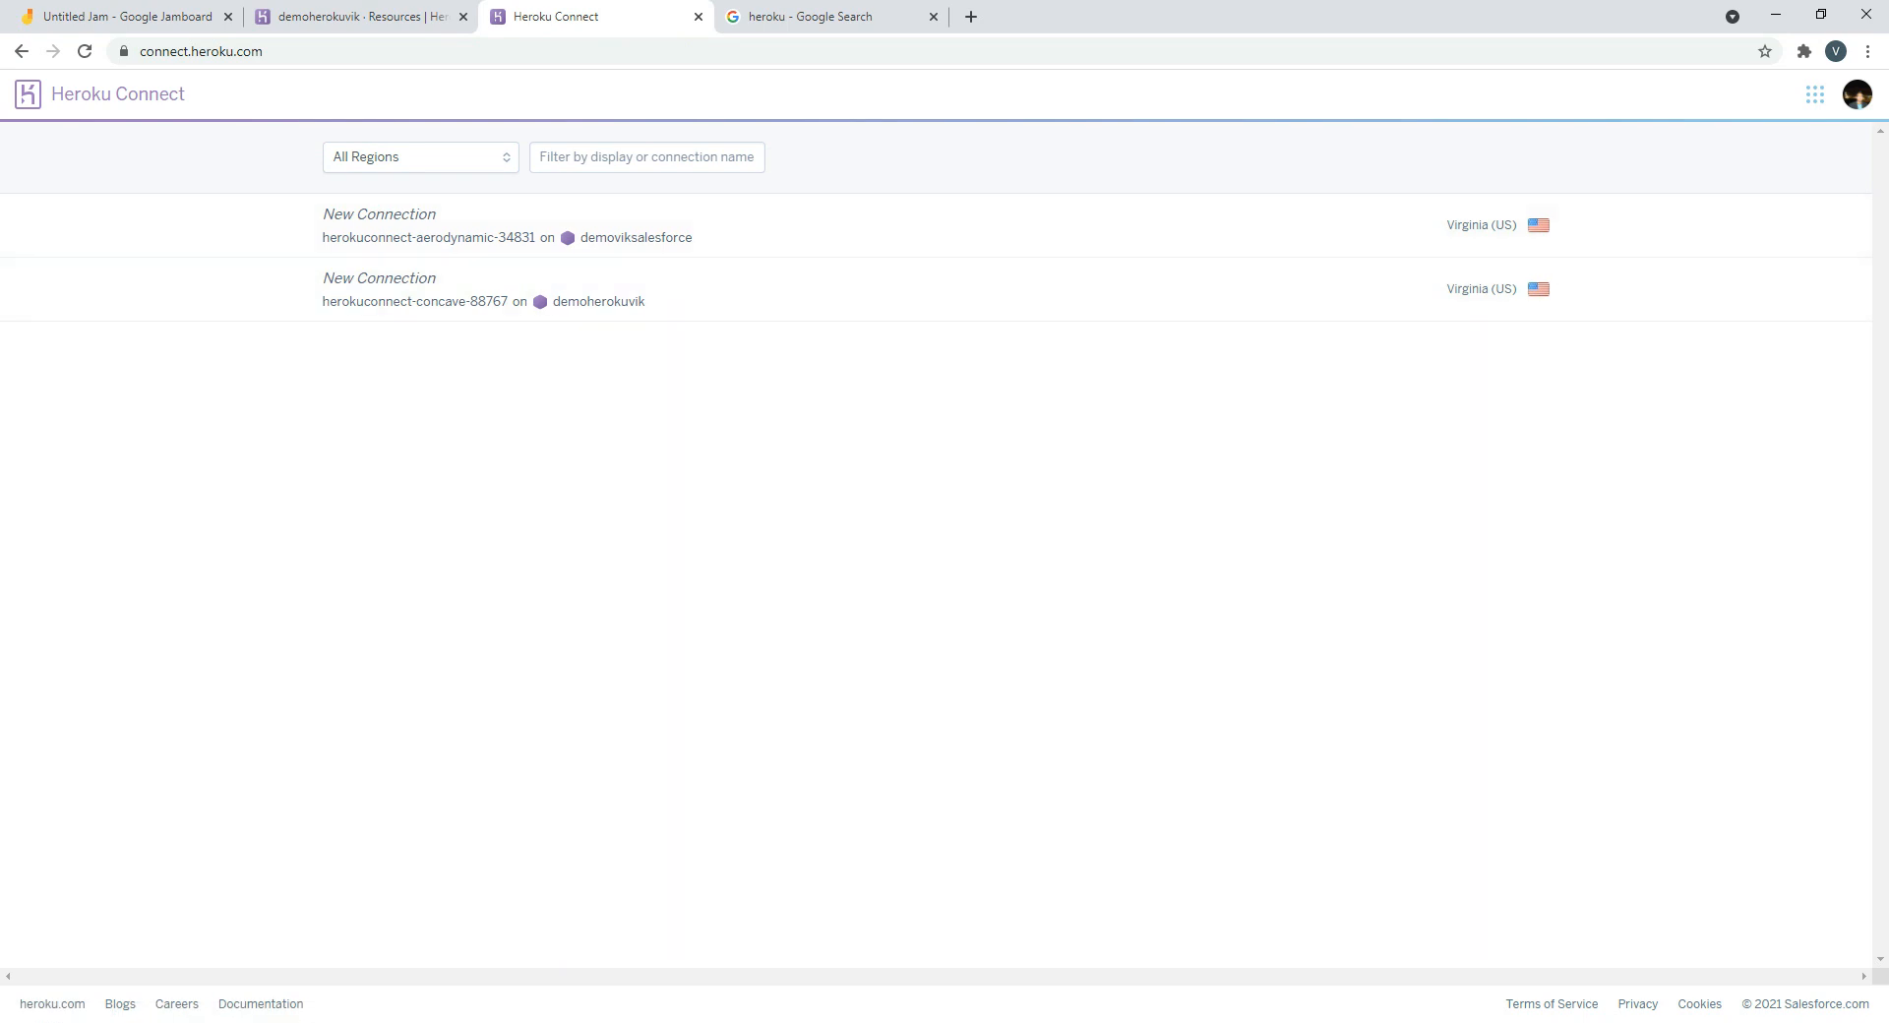
left_click(117, 94)
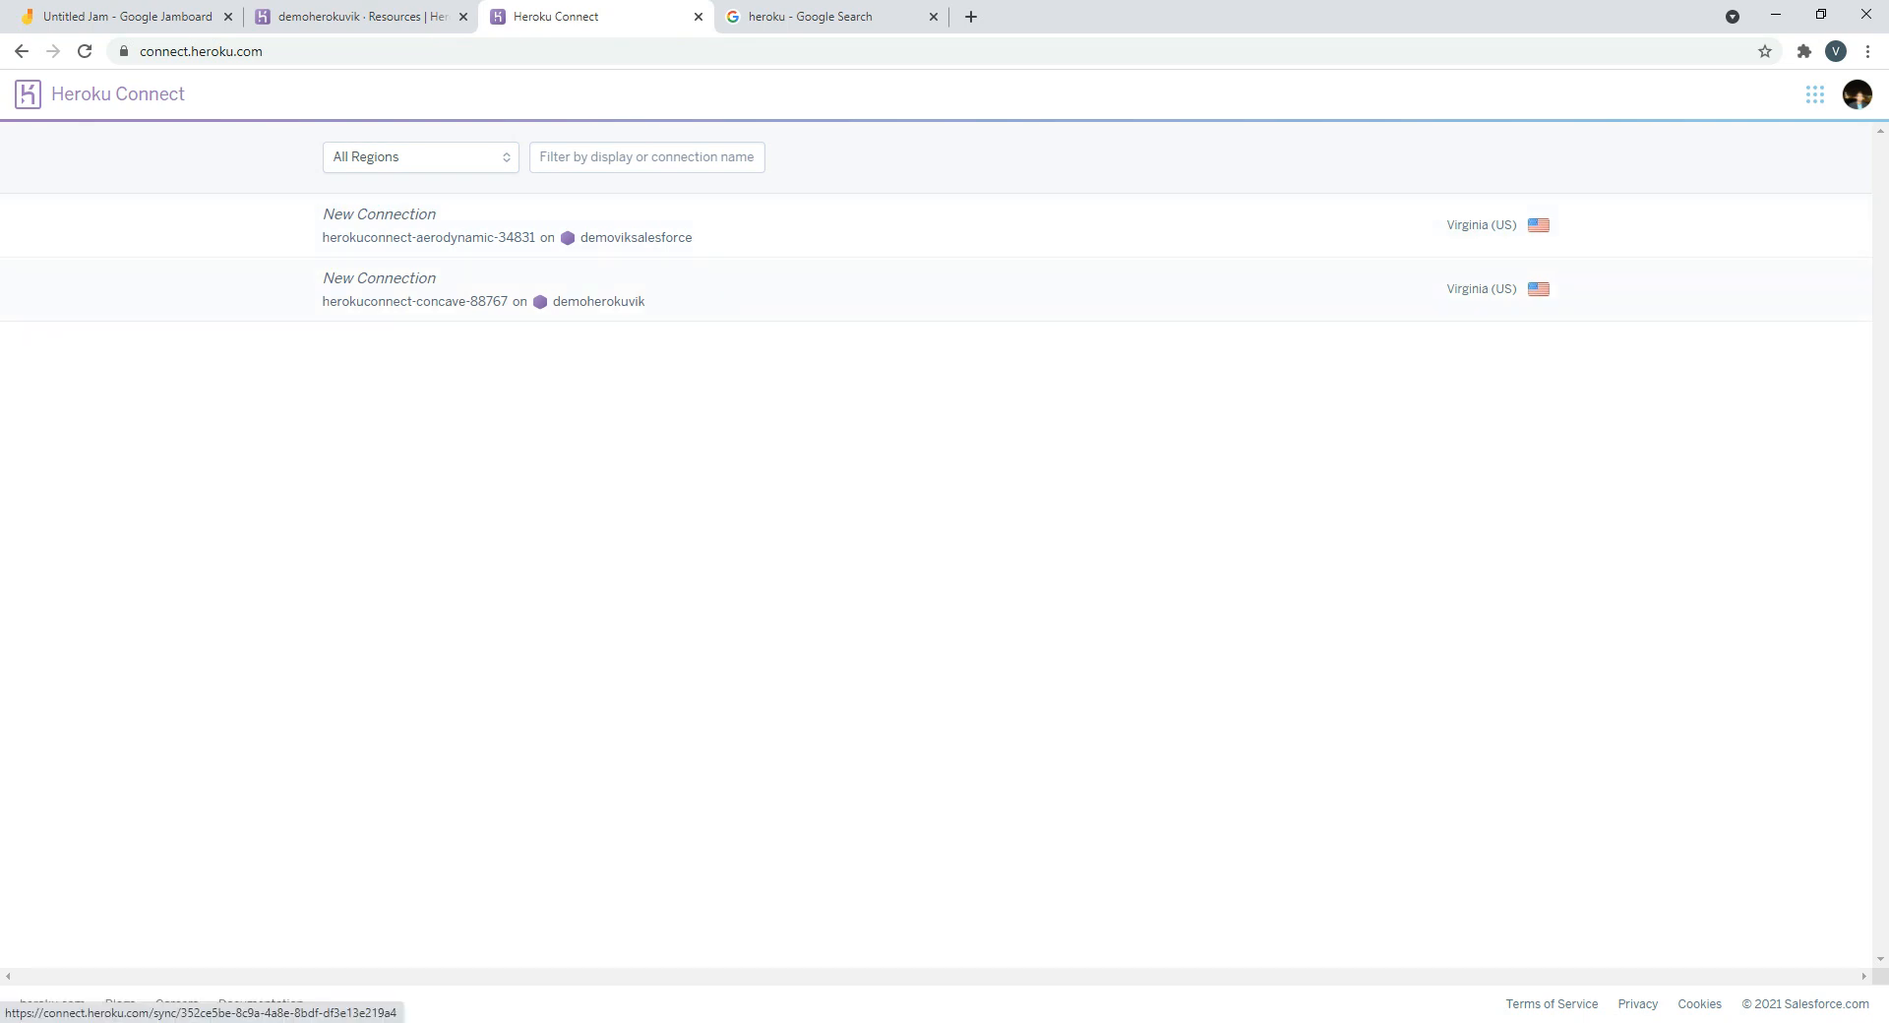
left_click(945, 289)
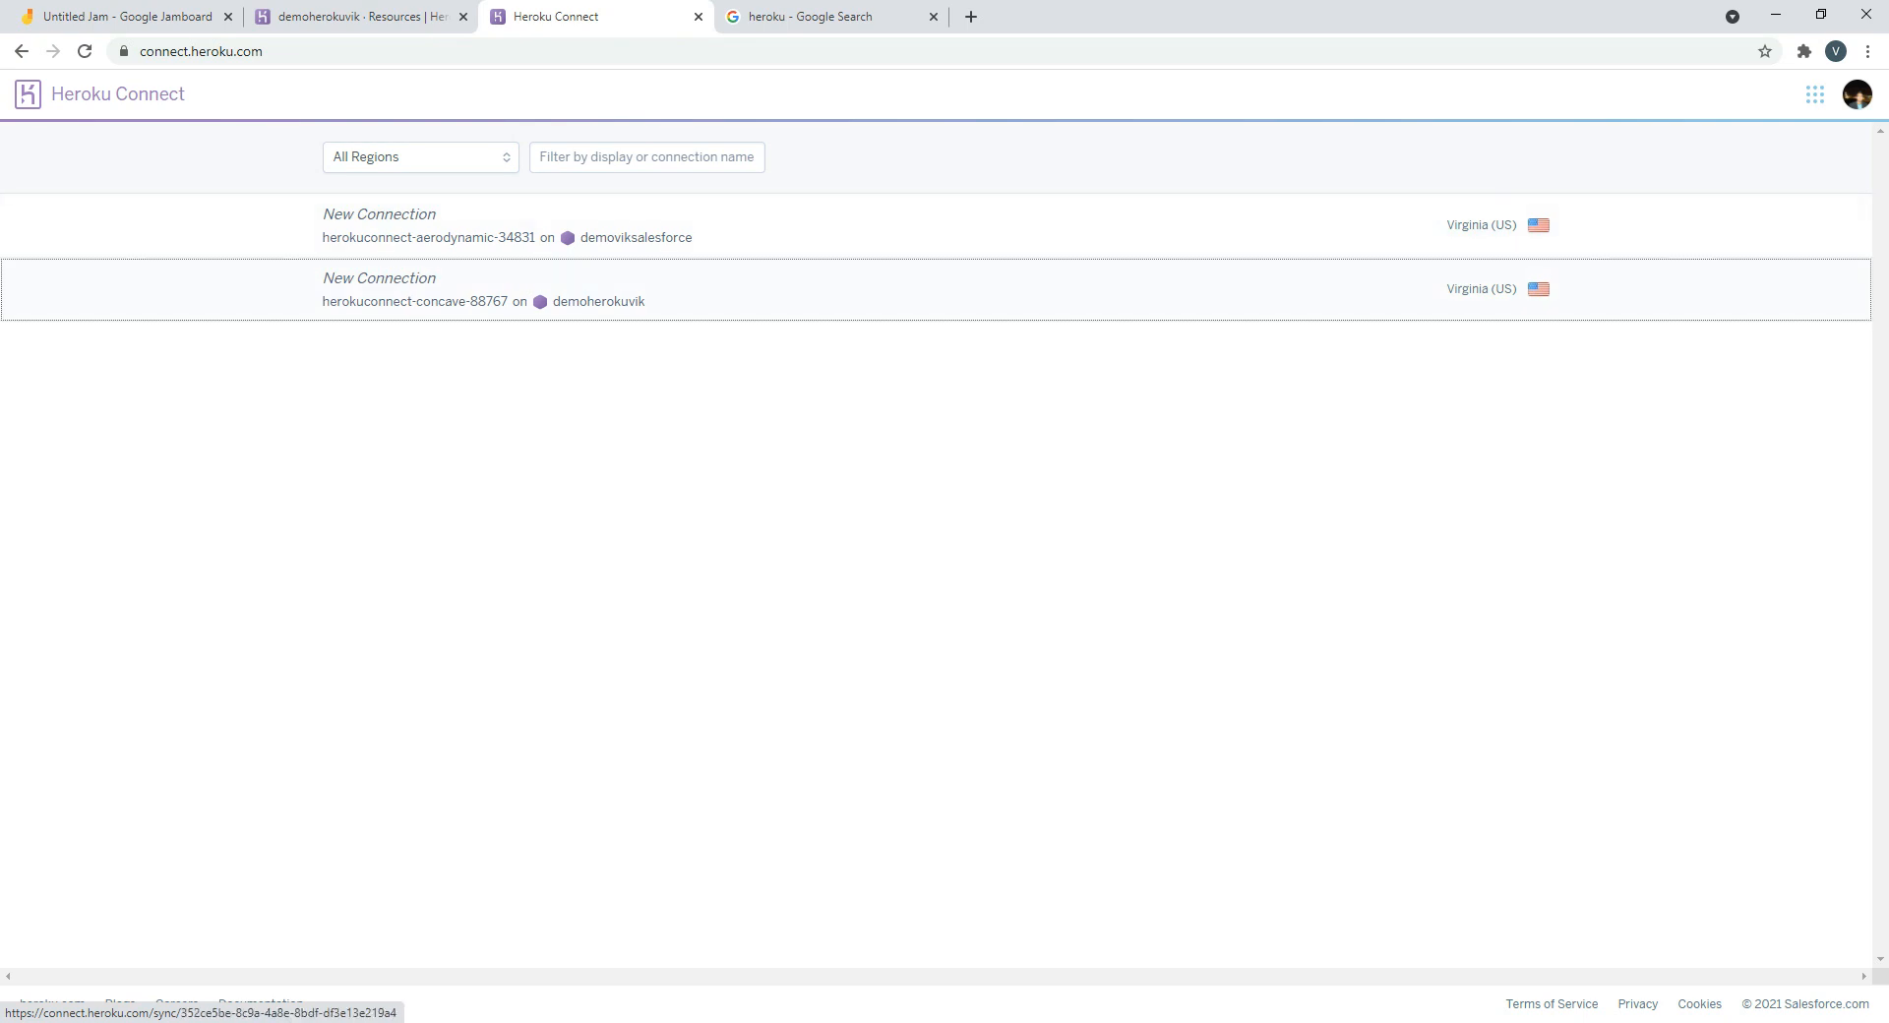
left_click(21, 51)
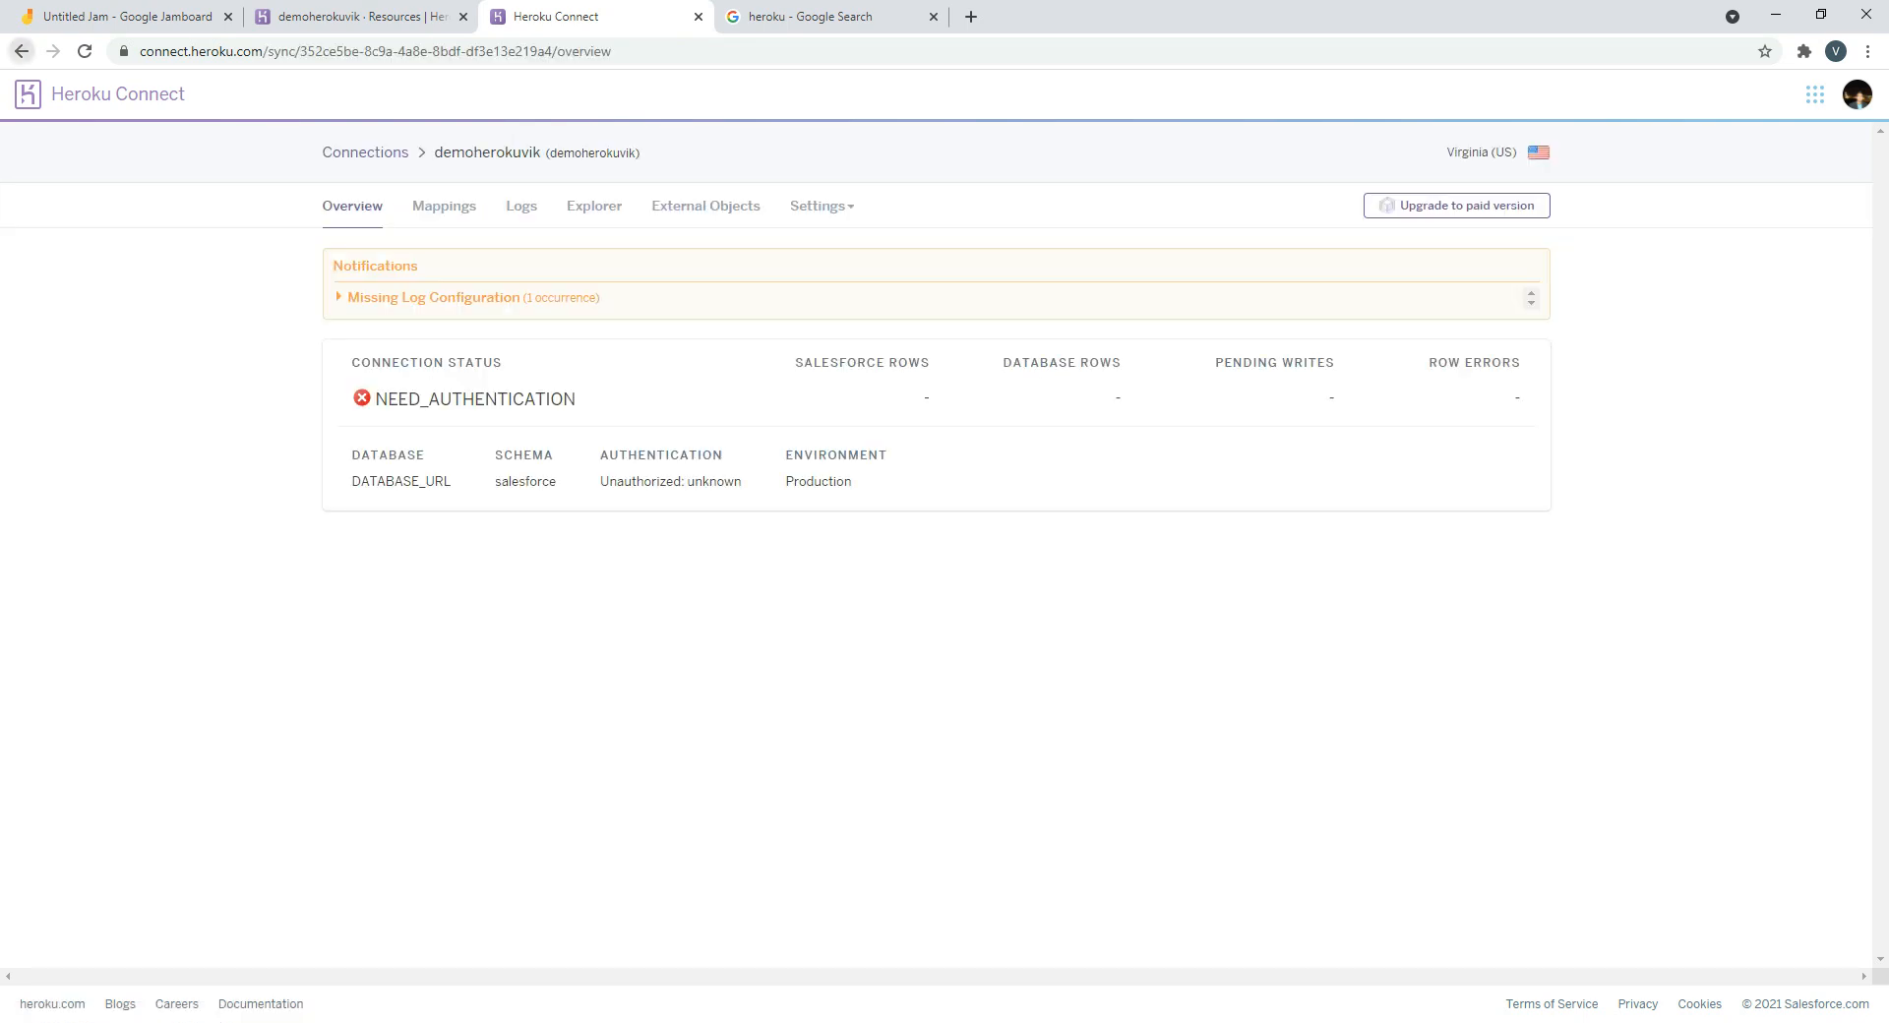
Check the overview of the existing demoviksalesforce connection and return to the list of connections
left_click(945, 226)
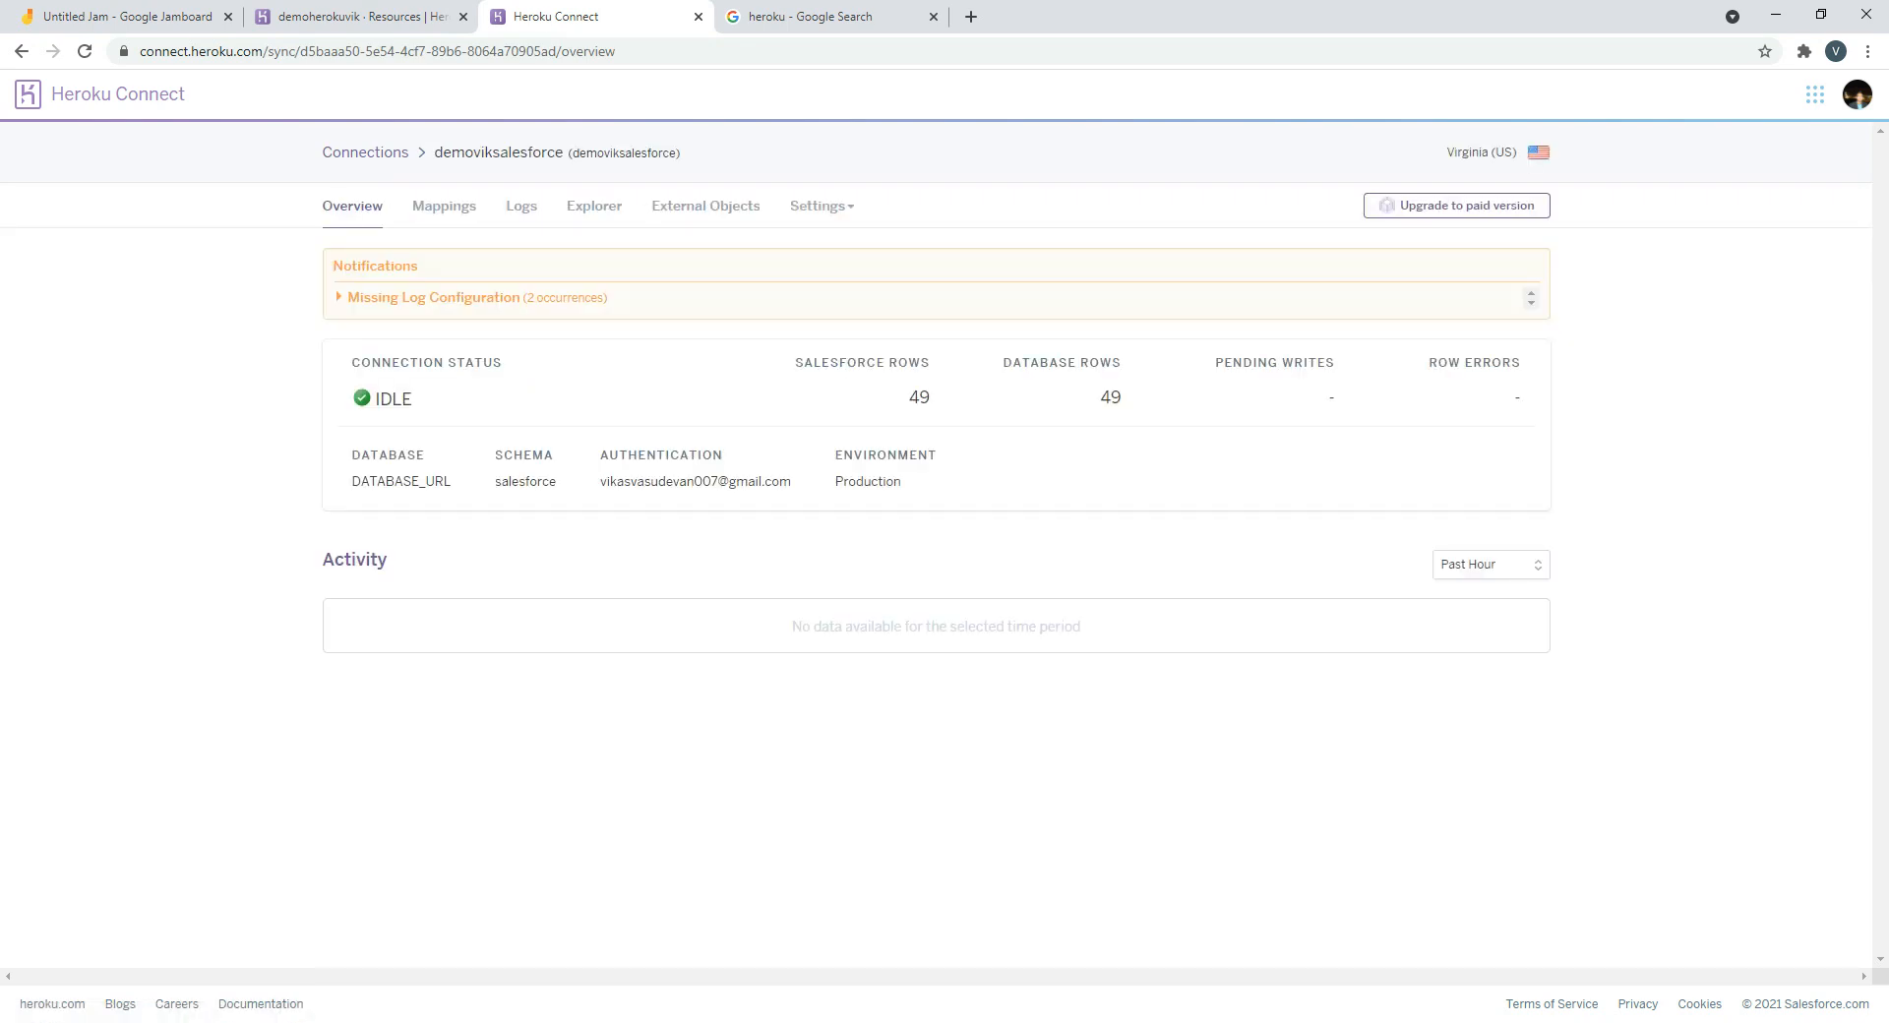
left_click(20, 52)
left_click(945, 225)
left_click(20, 52)
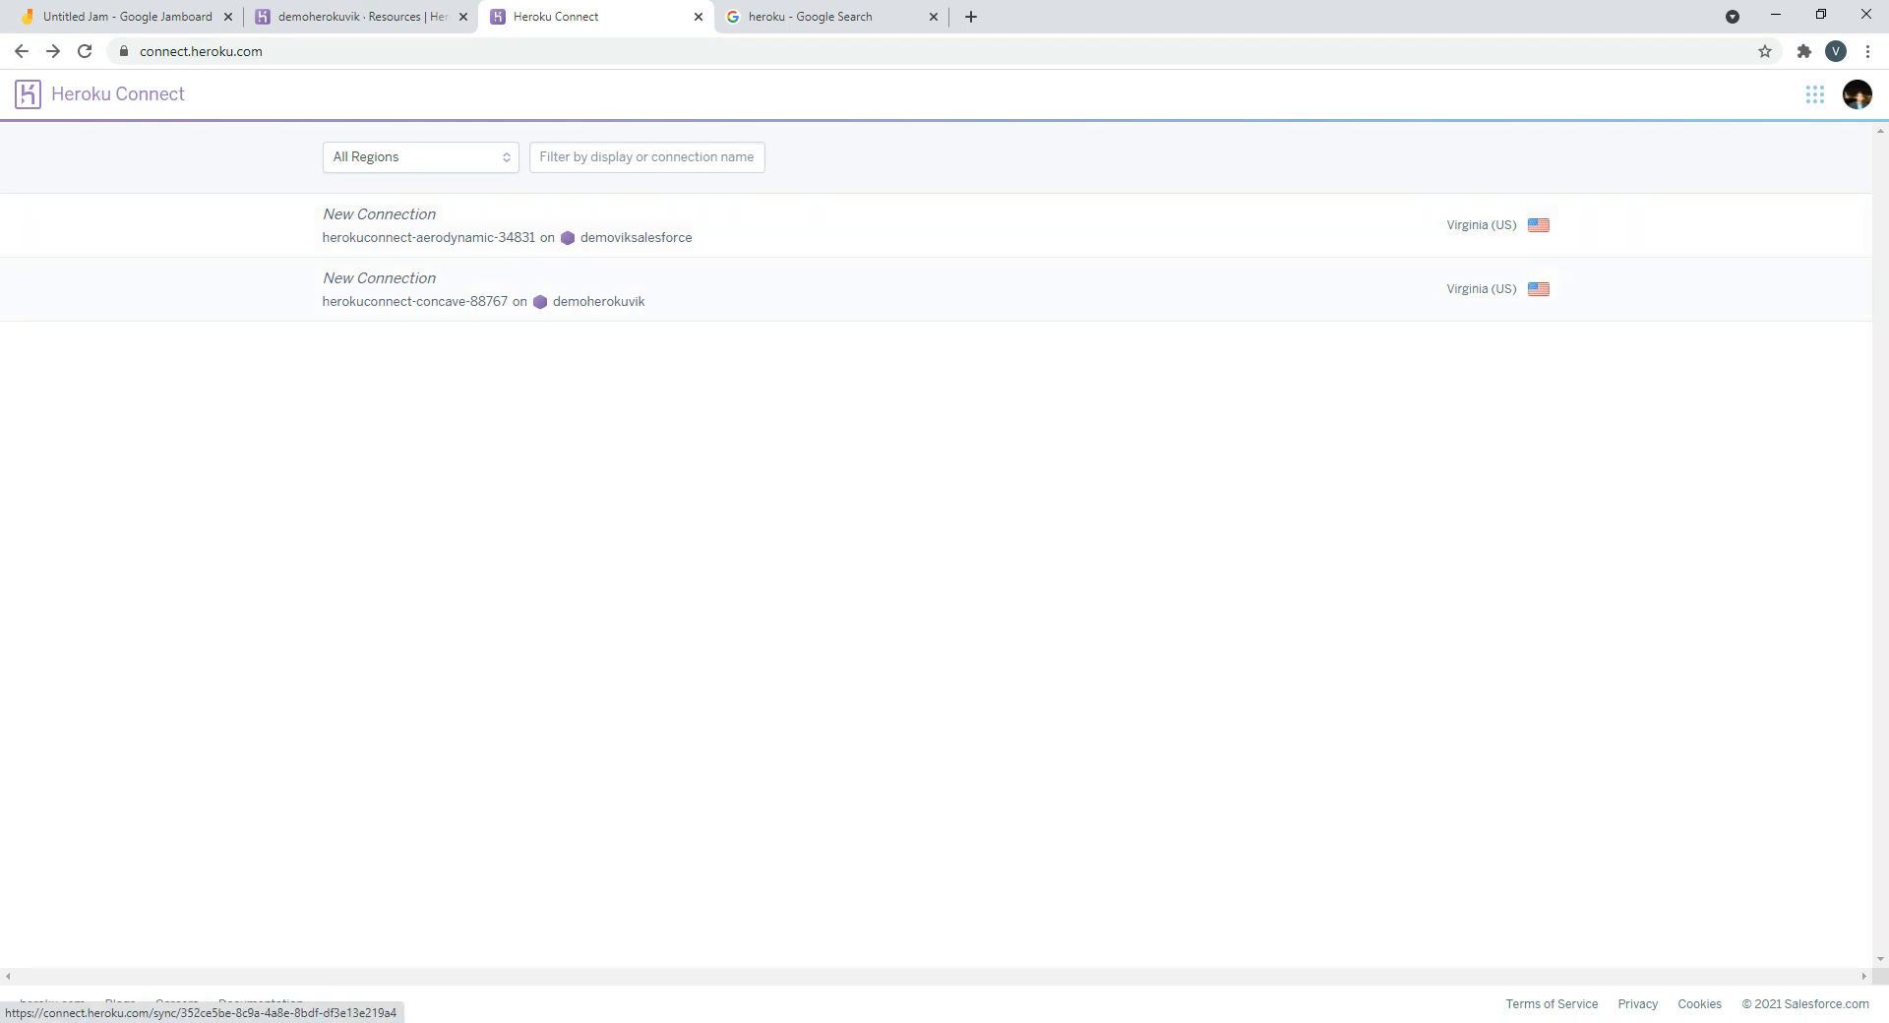
Examine the demoherokuvik connection's settings options, authentication and environment, and check which Heroku account is signed in
left_click(945, 289)
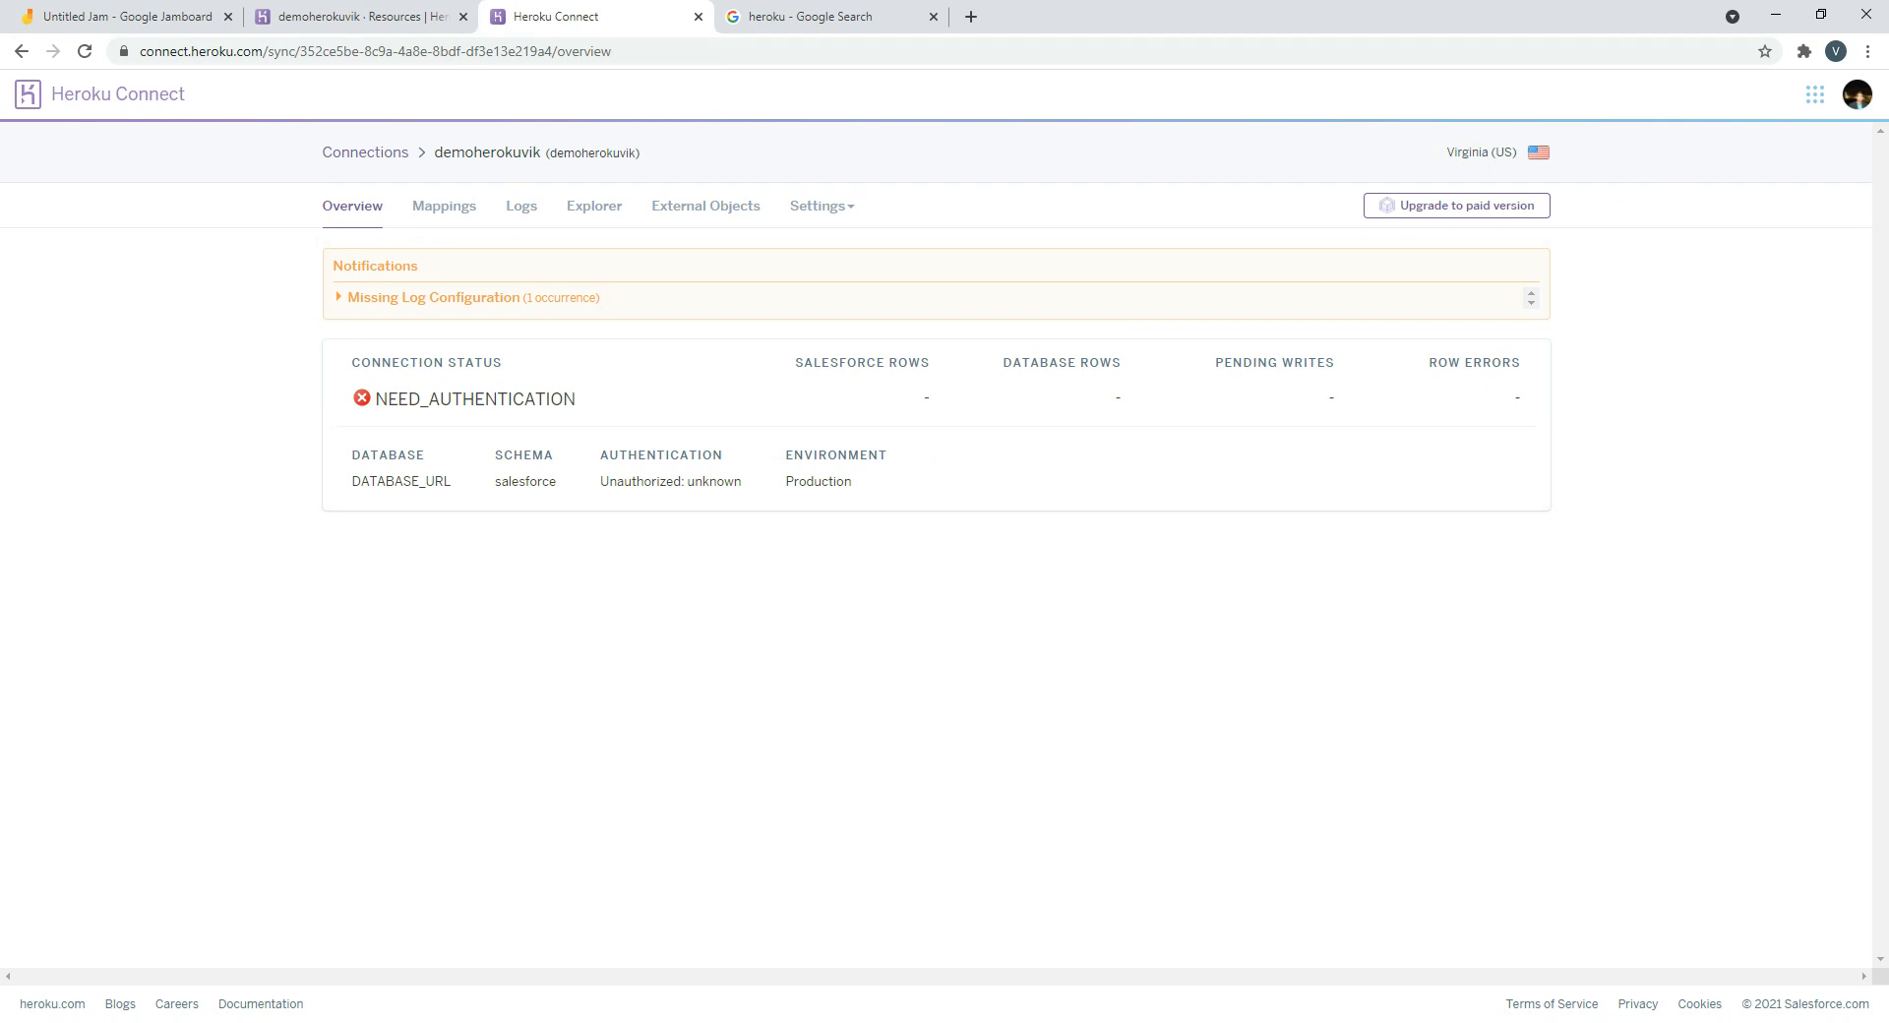
left_click(823, 206)
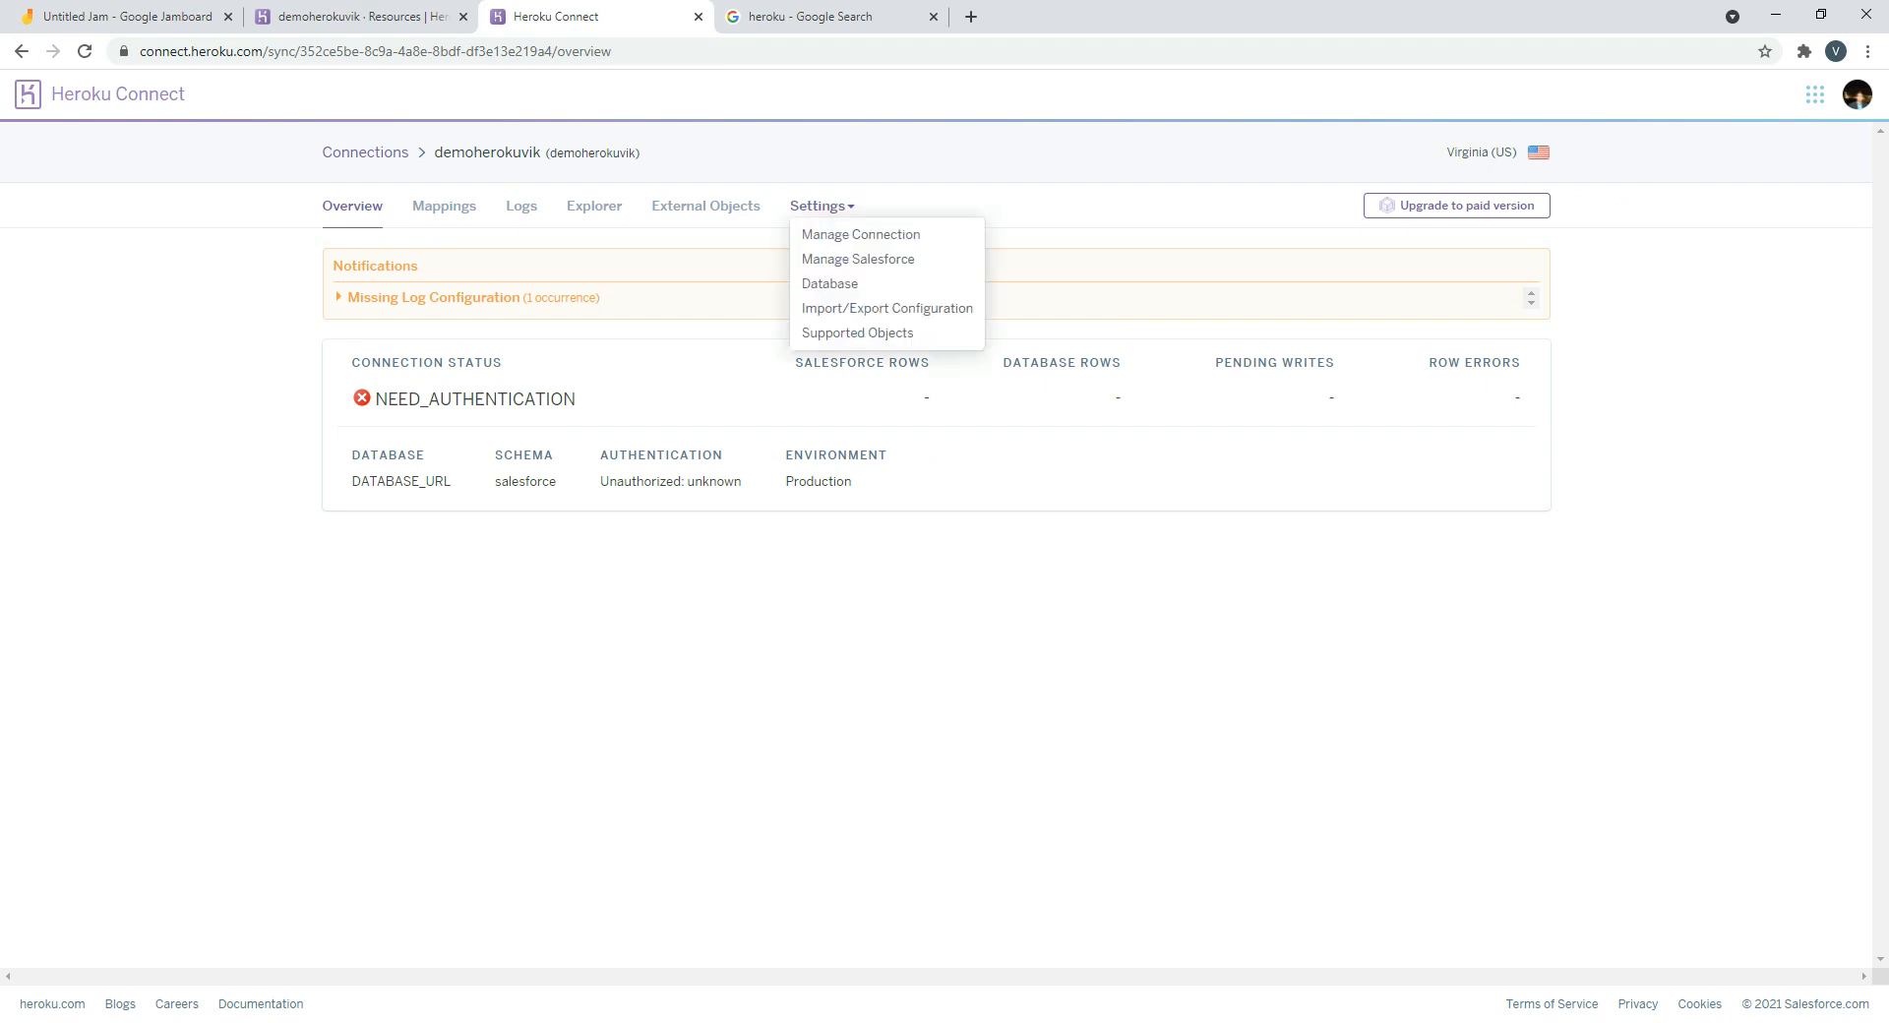
left_click(822, 206)
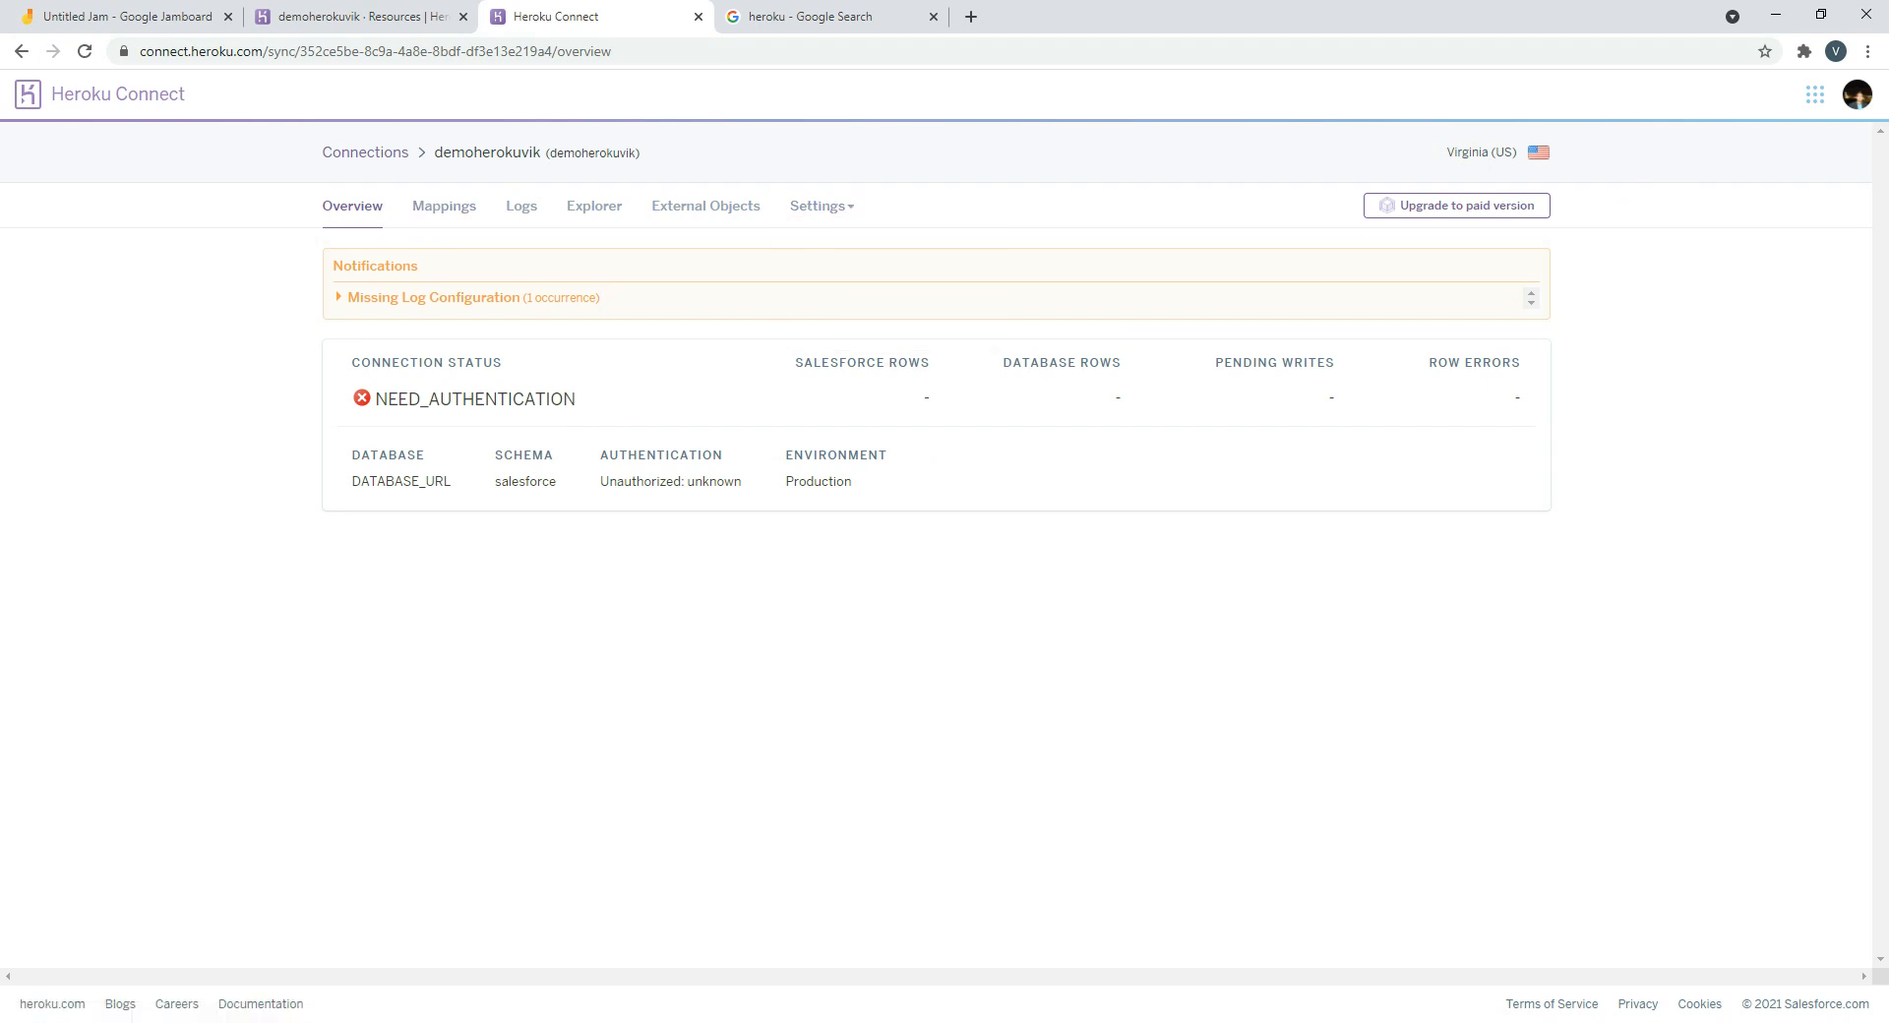
left_click_drag(601, 456, 889, 457)
left_click(889, 463)
left_click(365, 151)
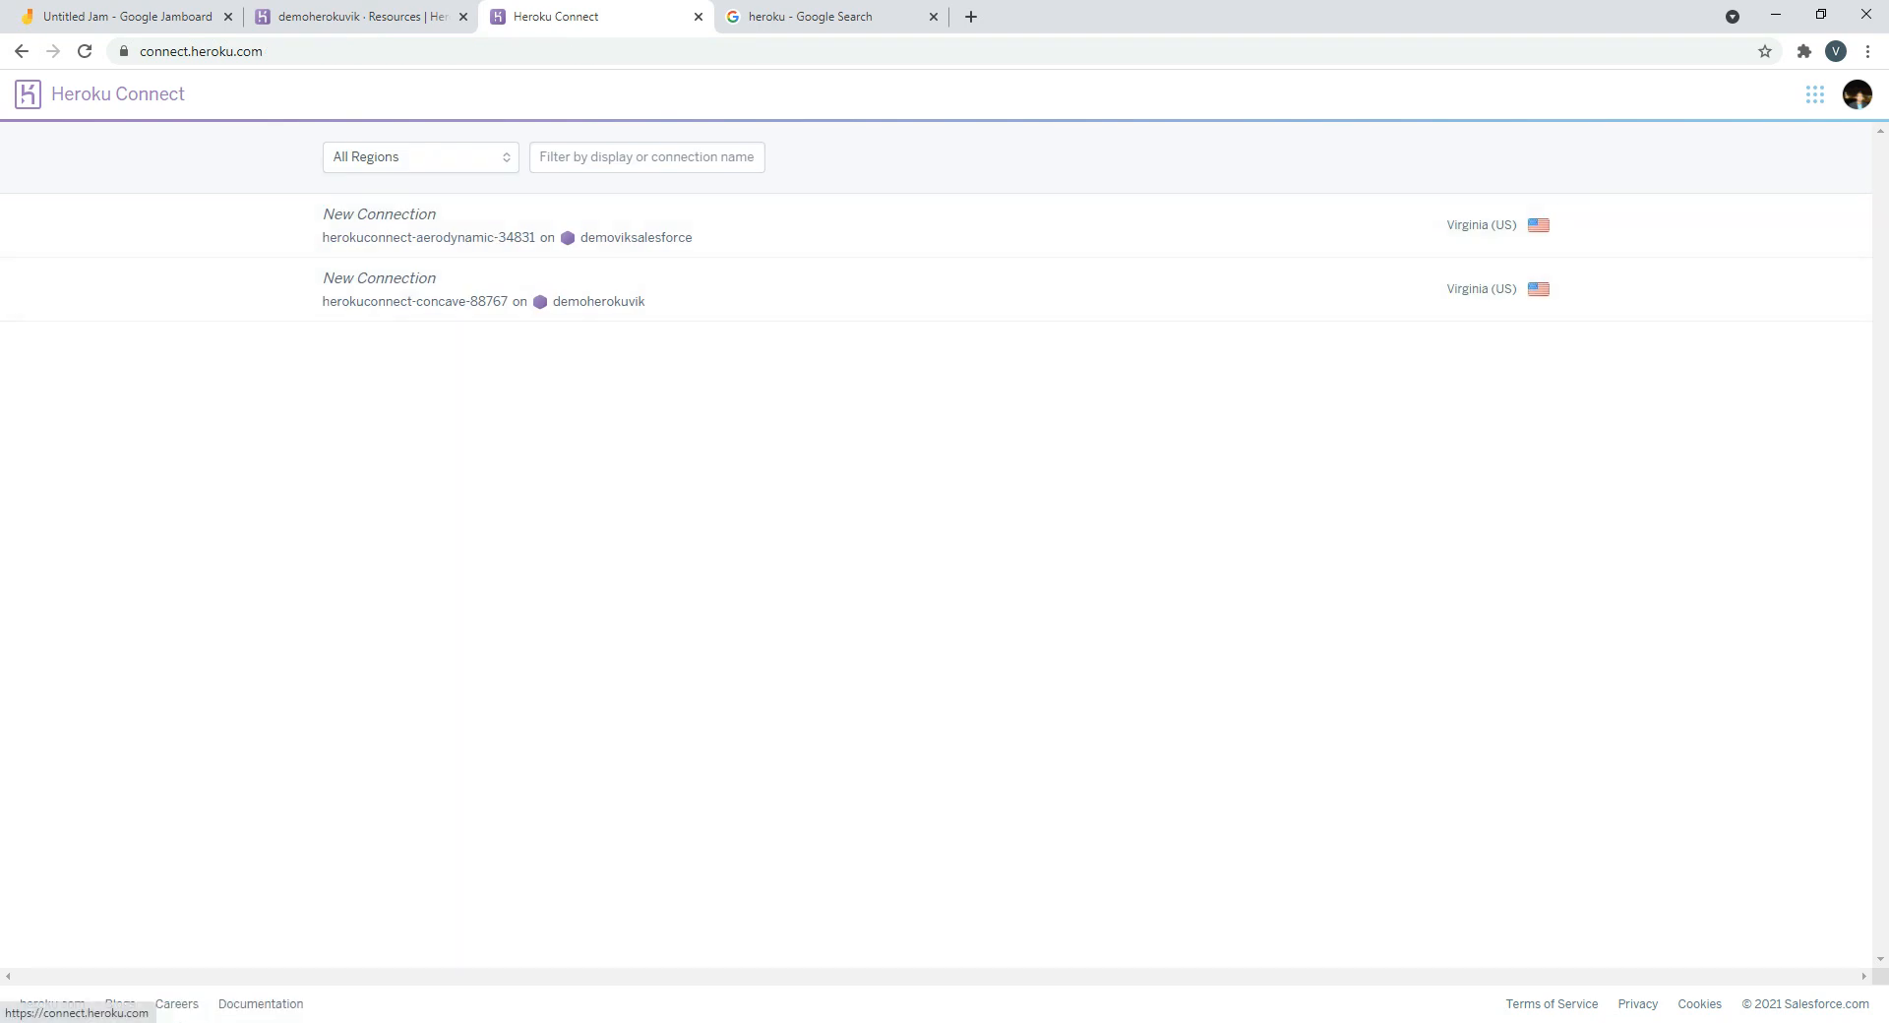
left_click(1857, 94)
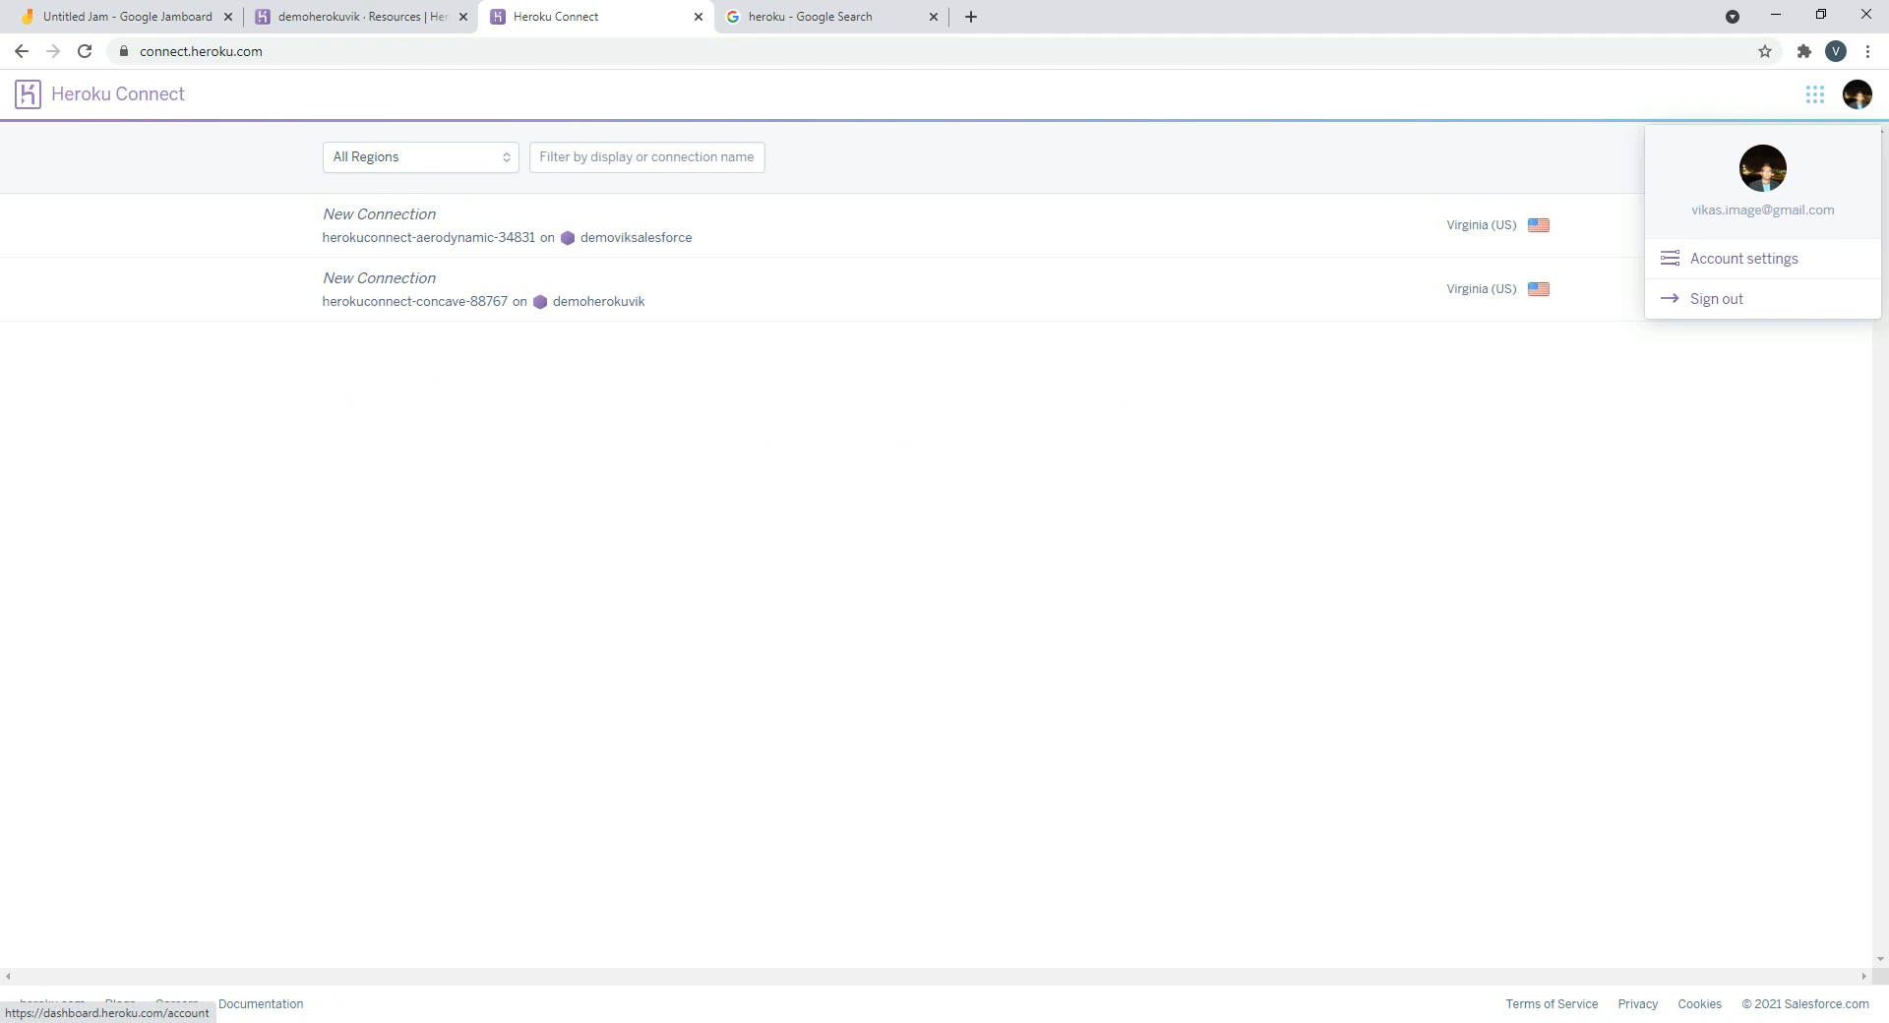
left_click(1857, 95)
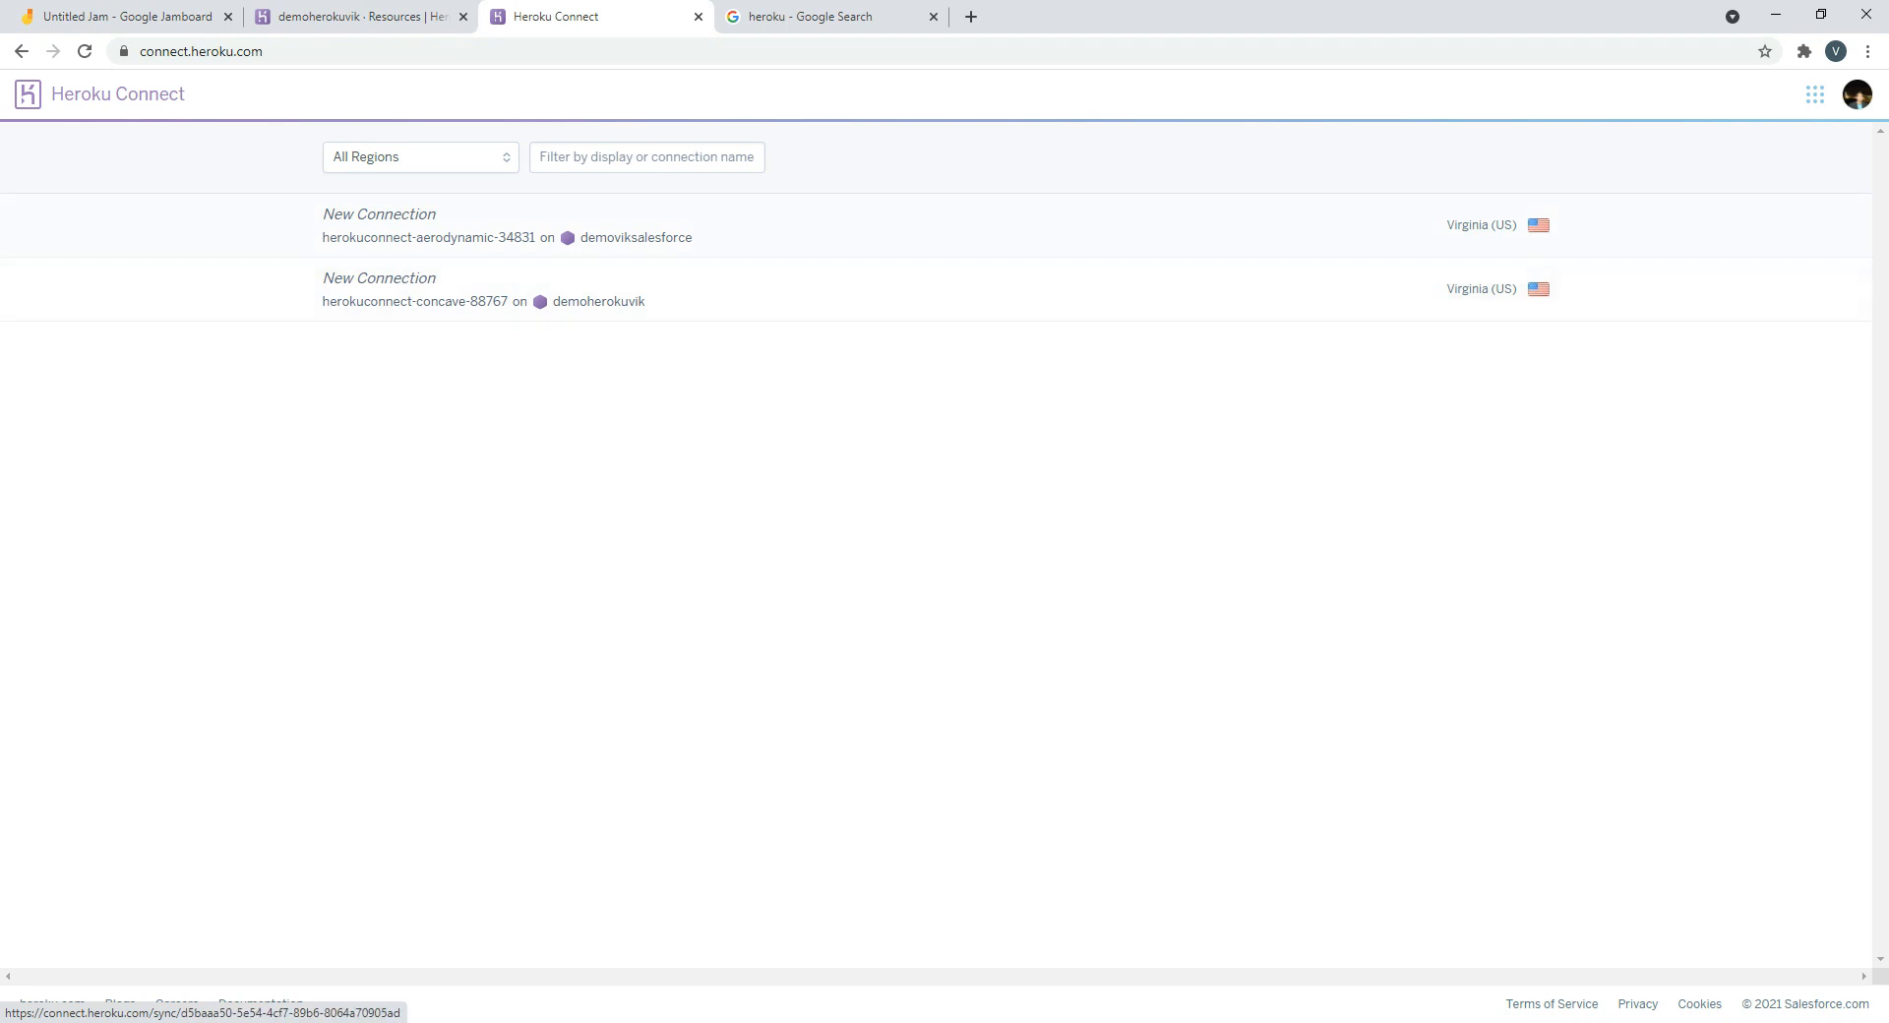
Start a new mapping for the Contact object in the demoviksalesforce connection
left_click(429, 232)
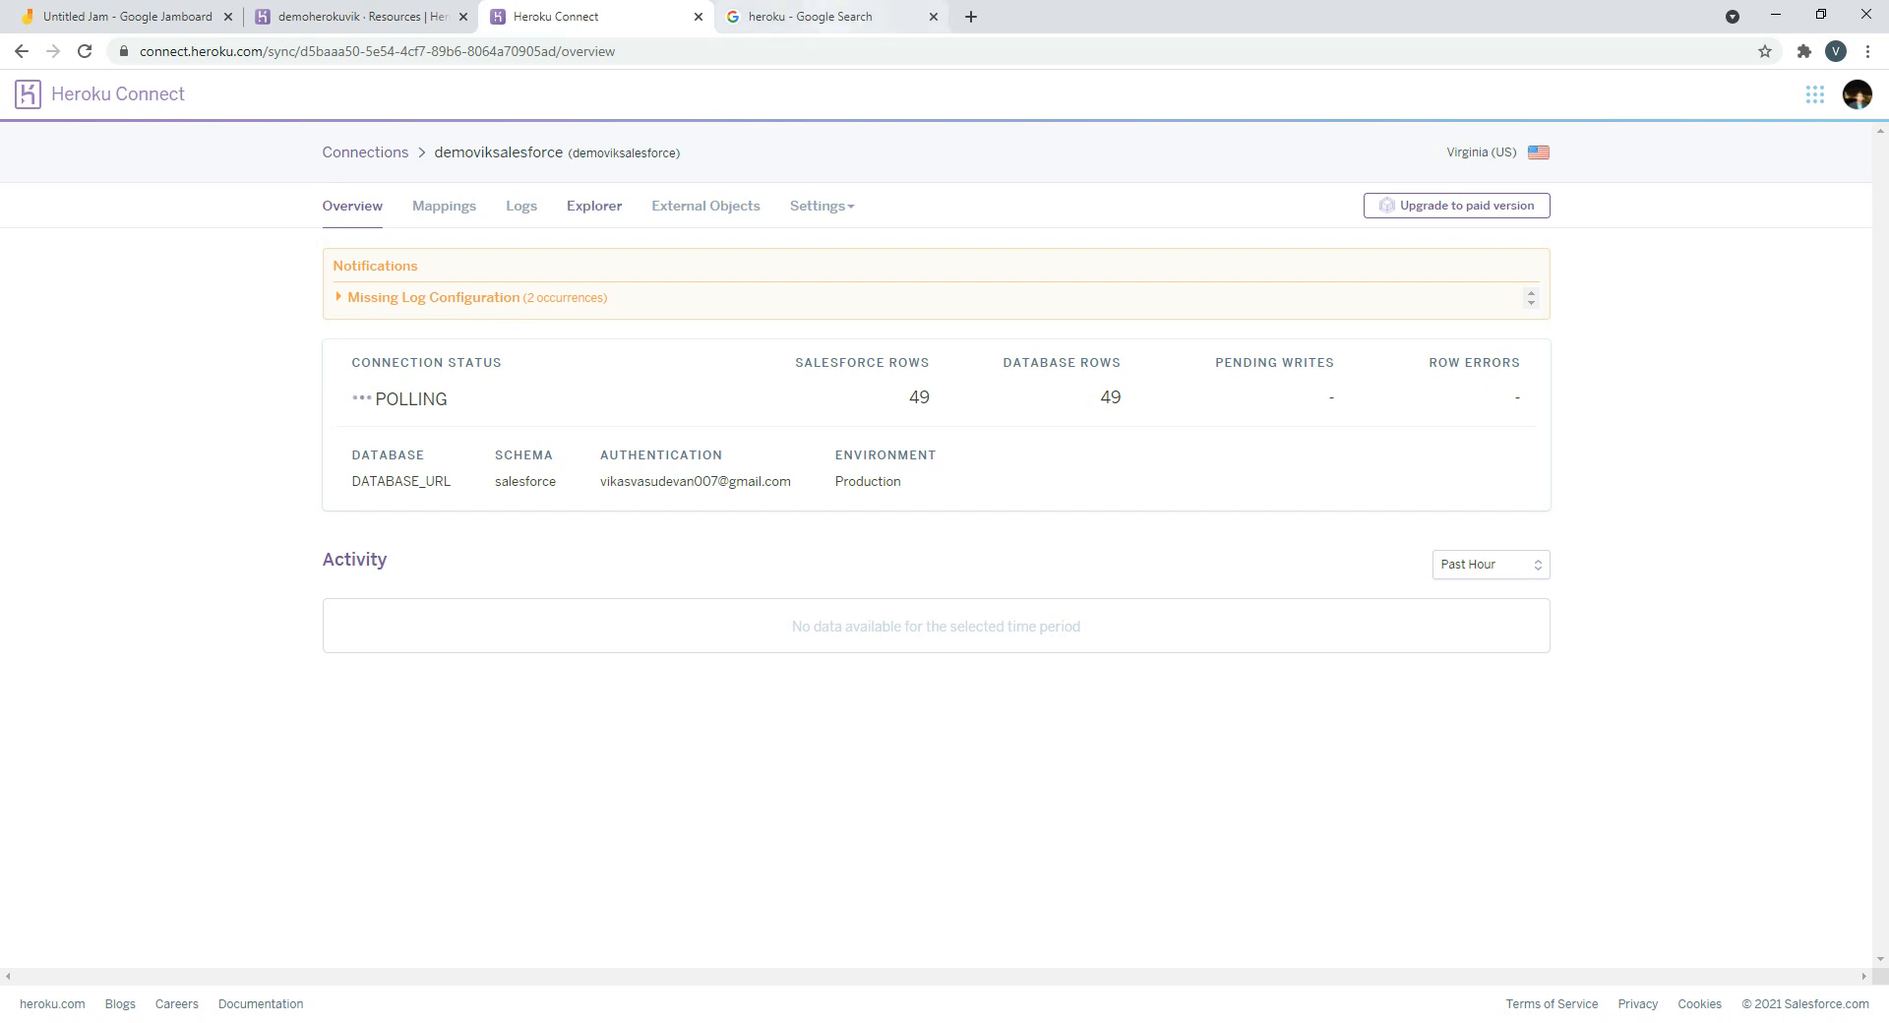
left_click(443, 205)
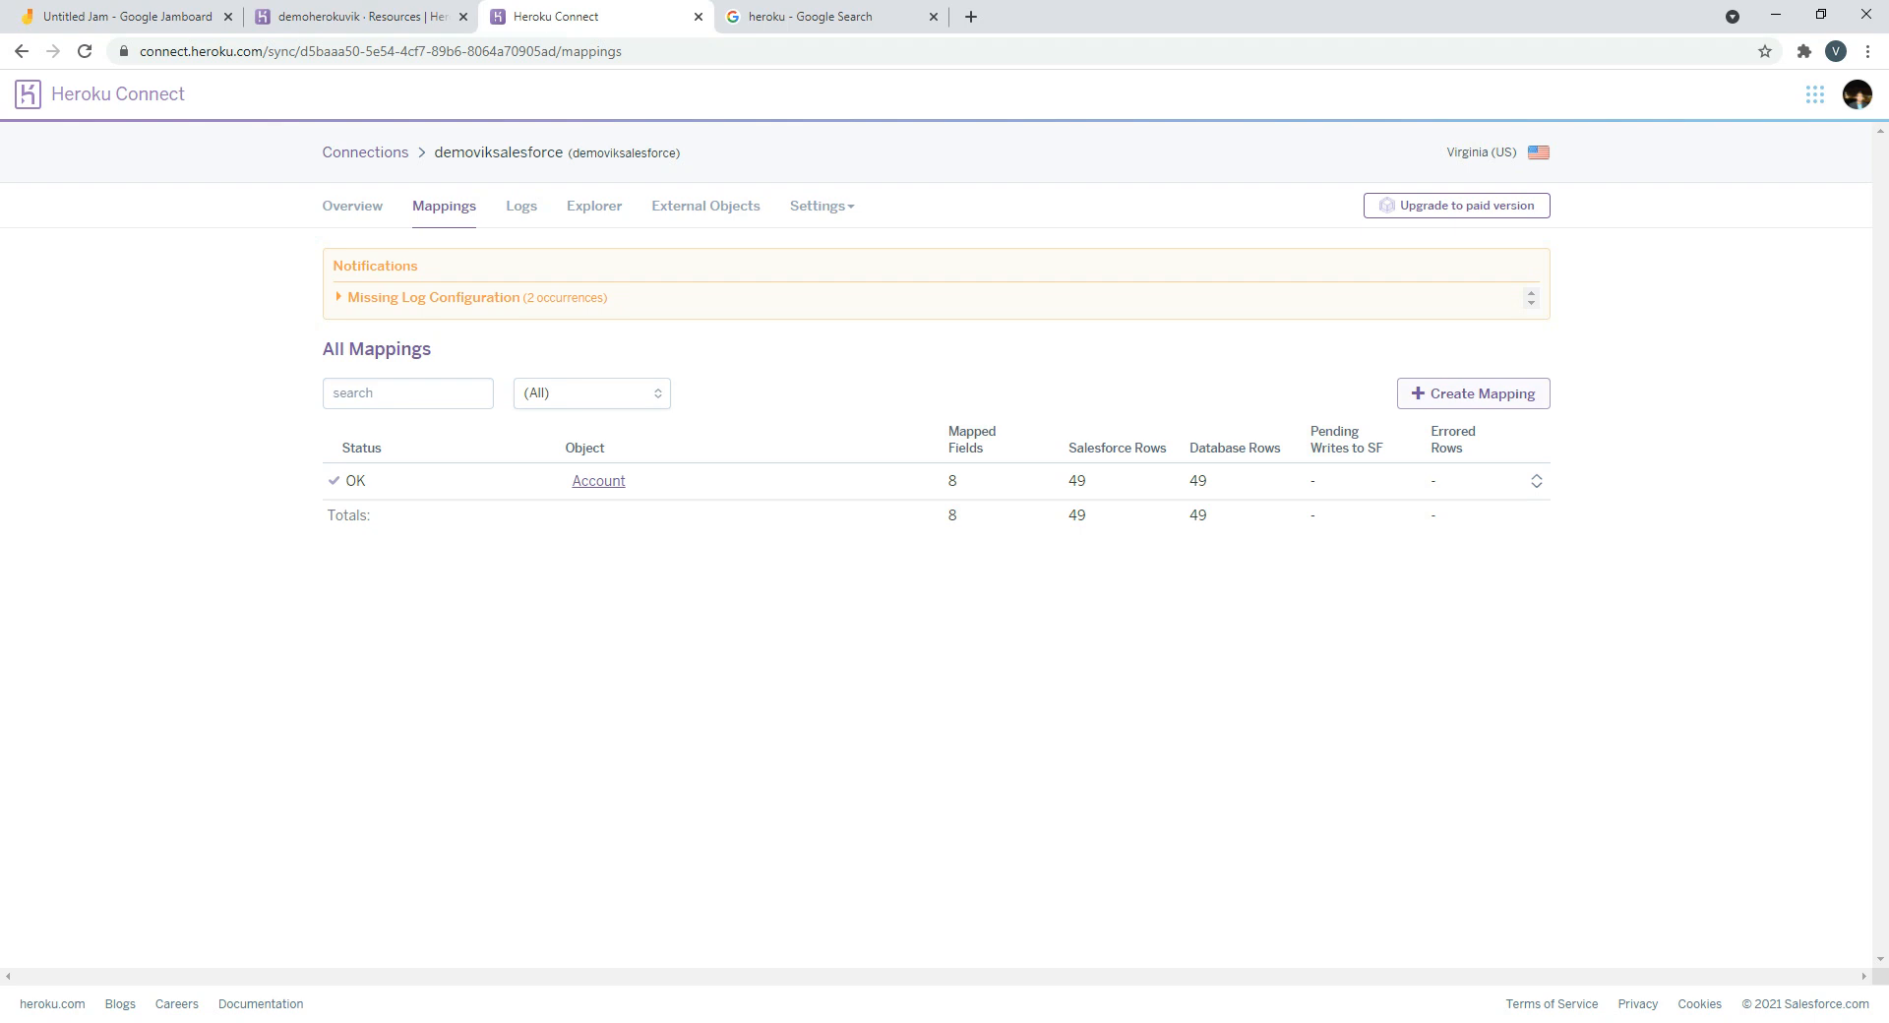
left_click(1473, 393)
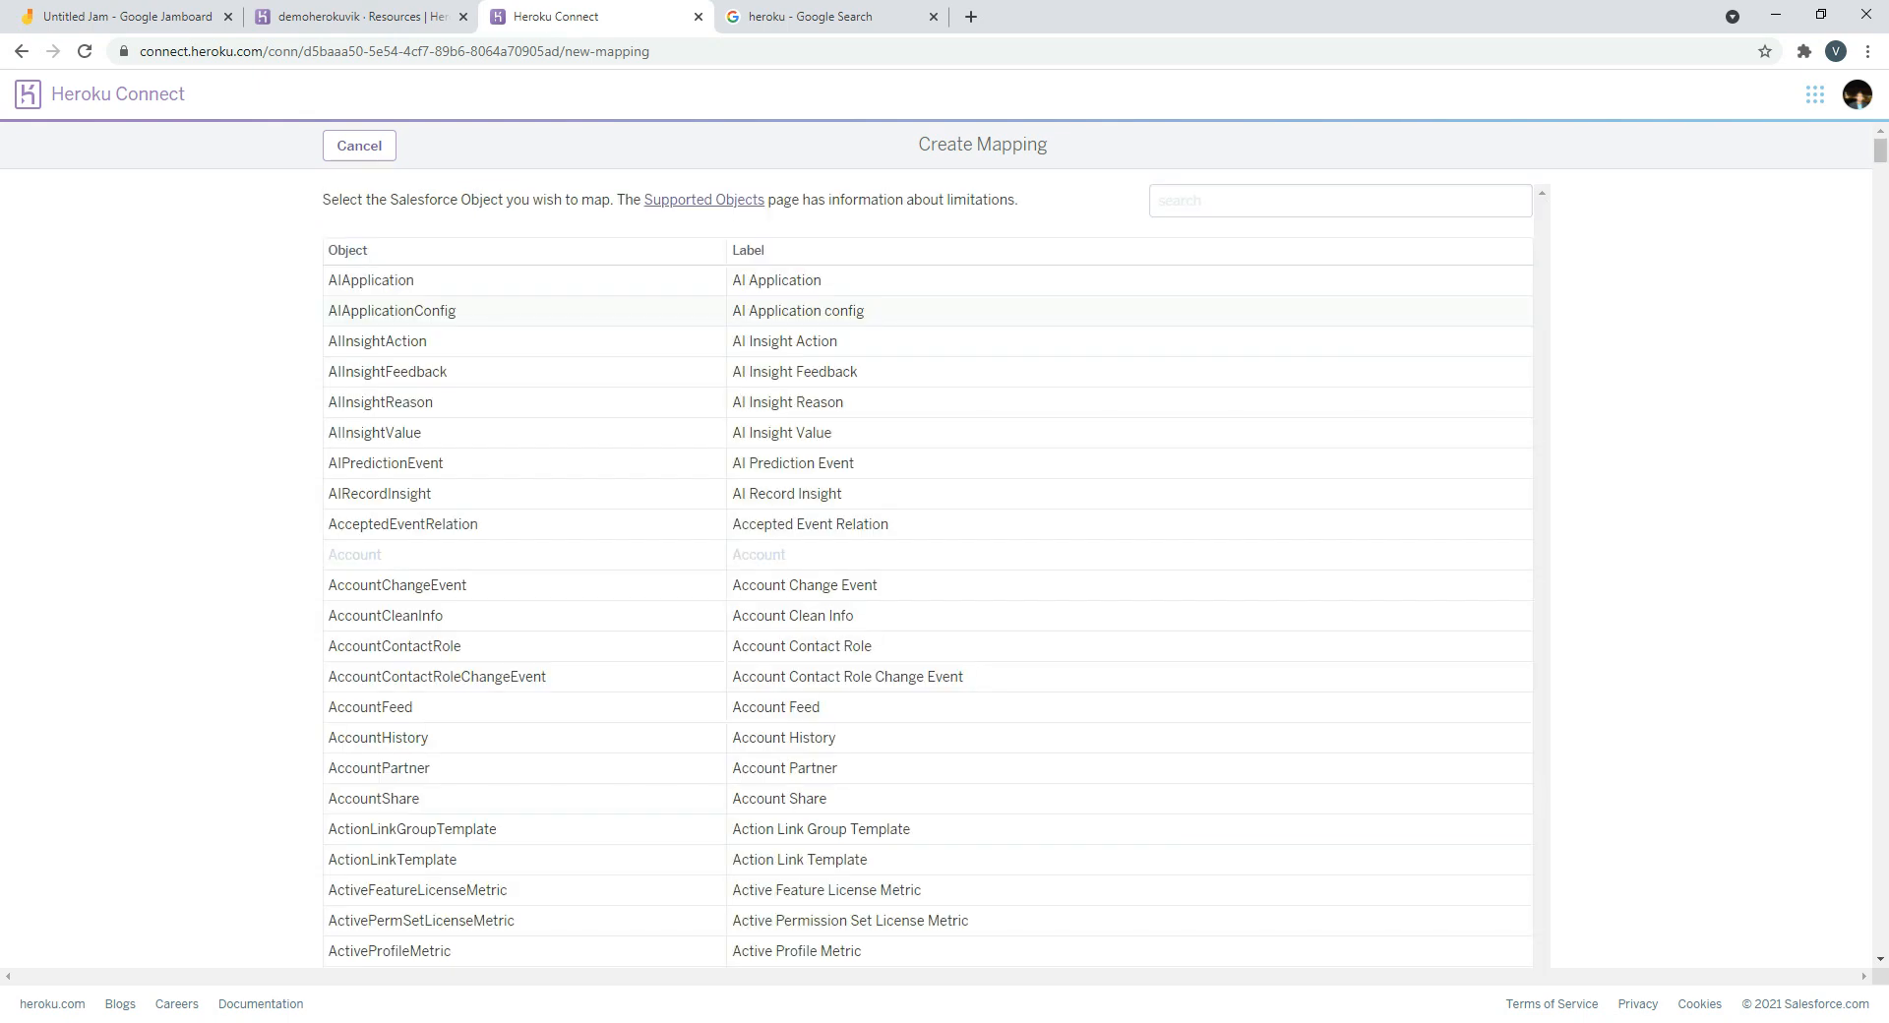
left_click(1340, 200)
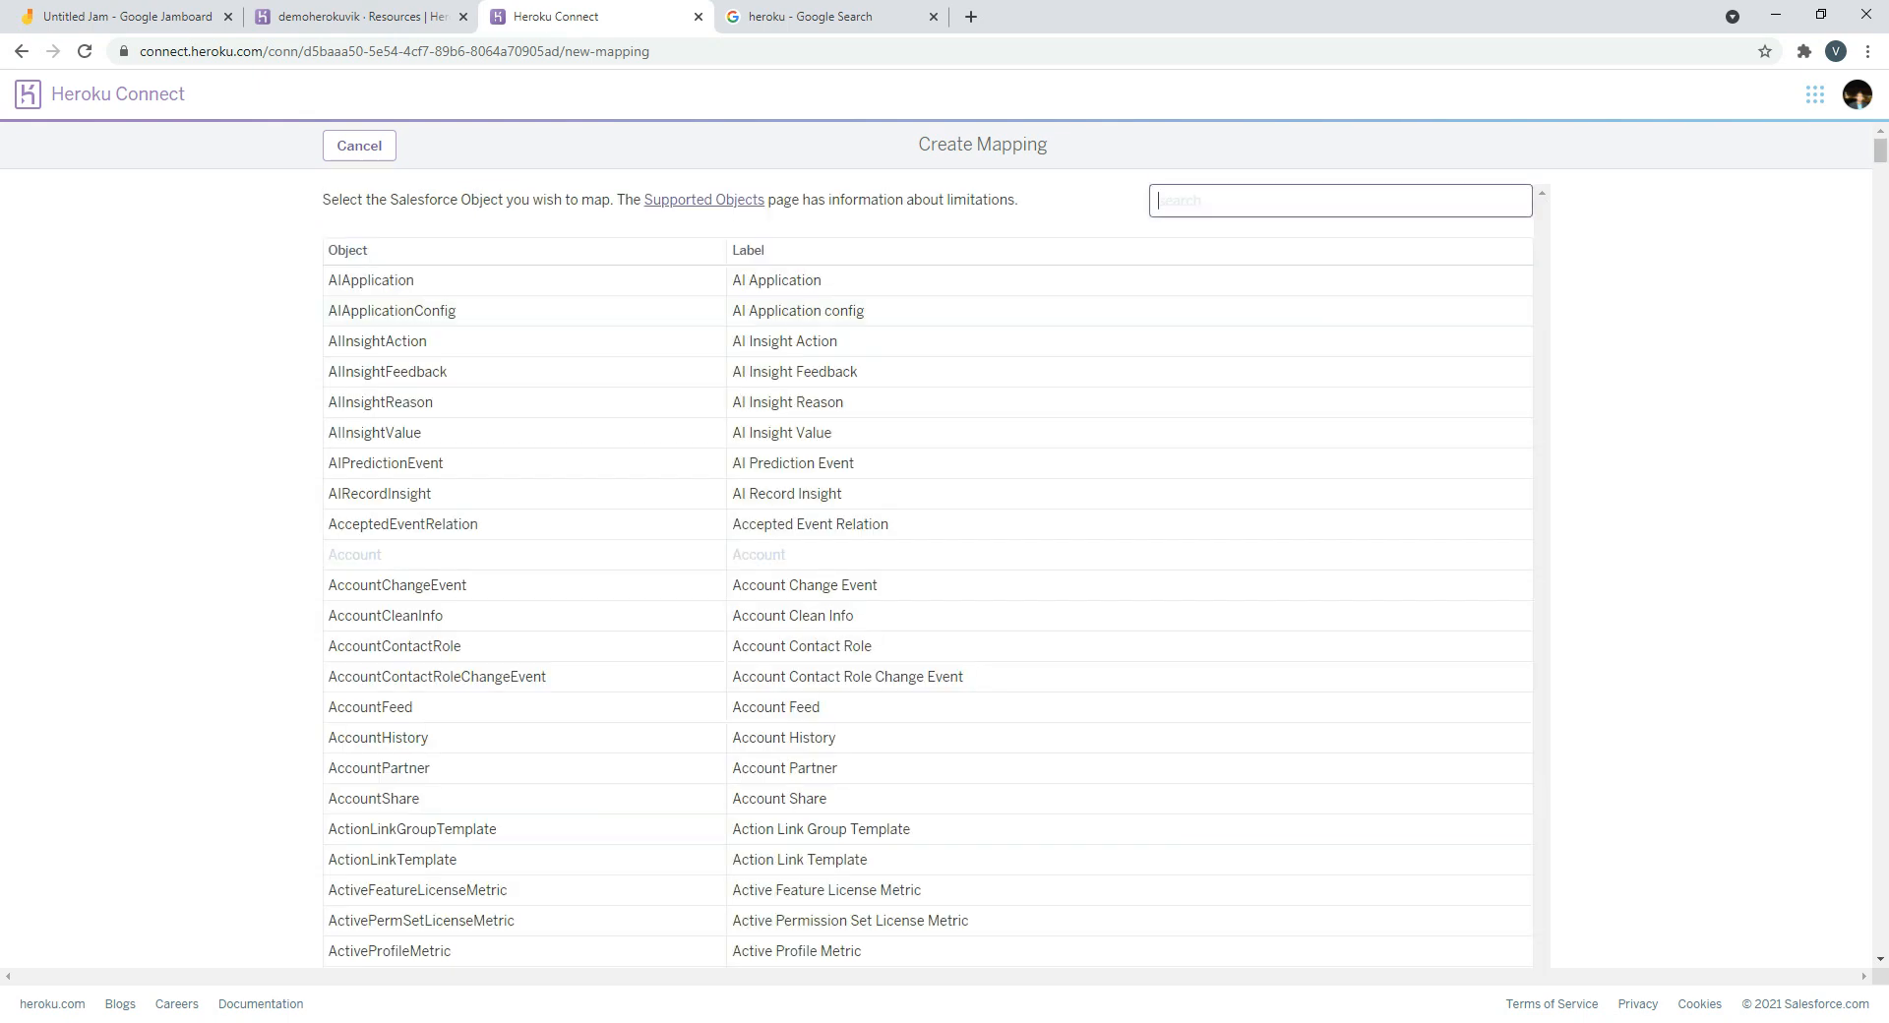
type("contact")
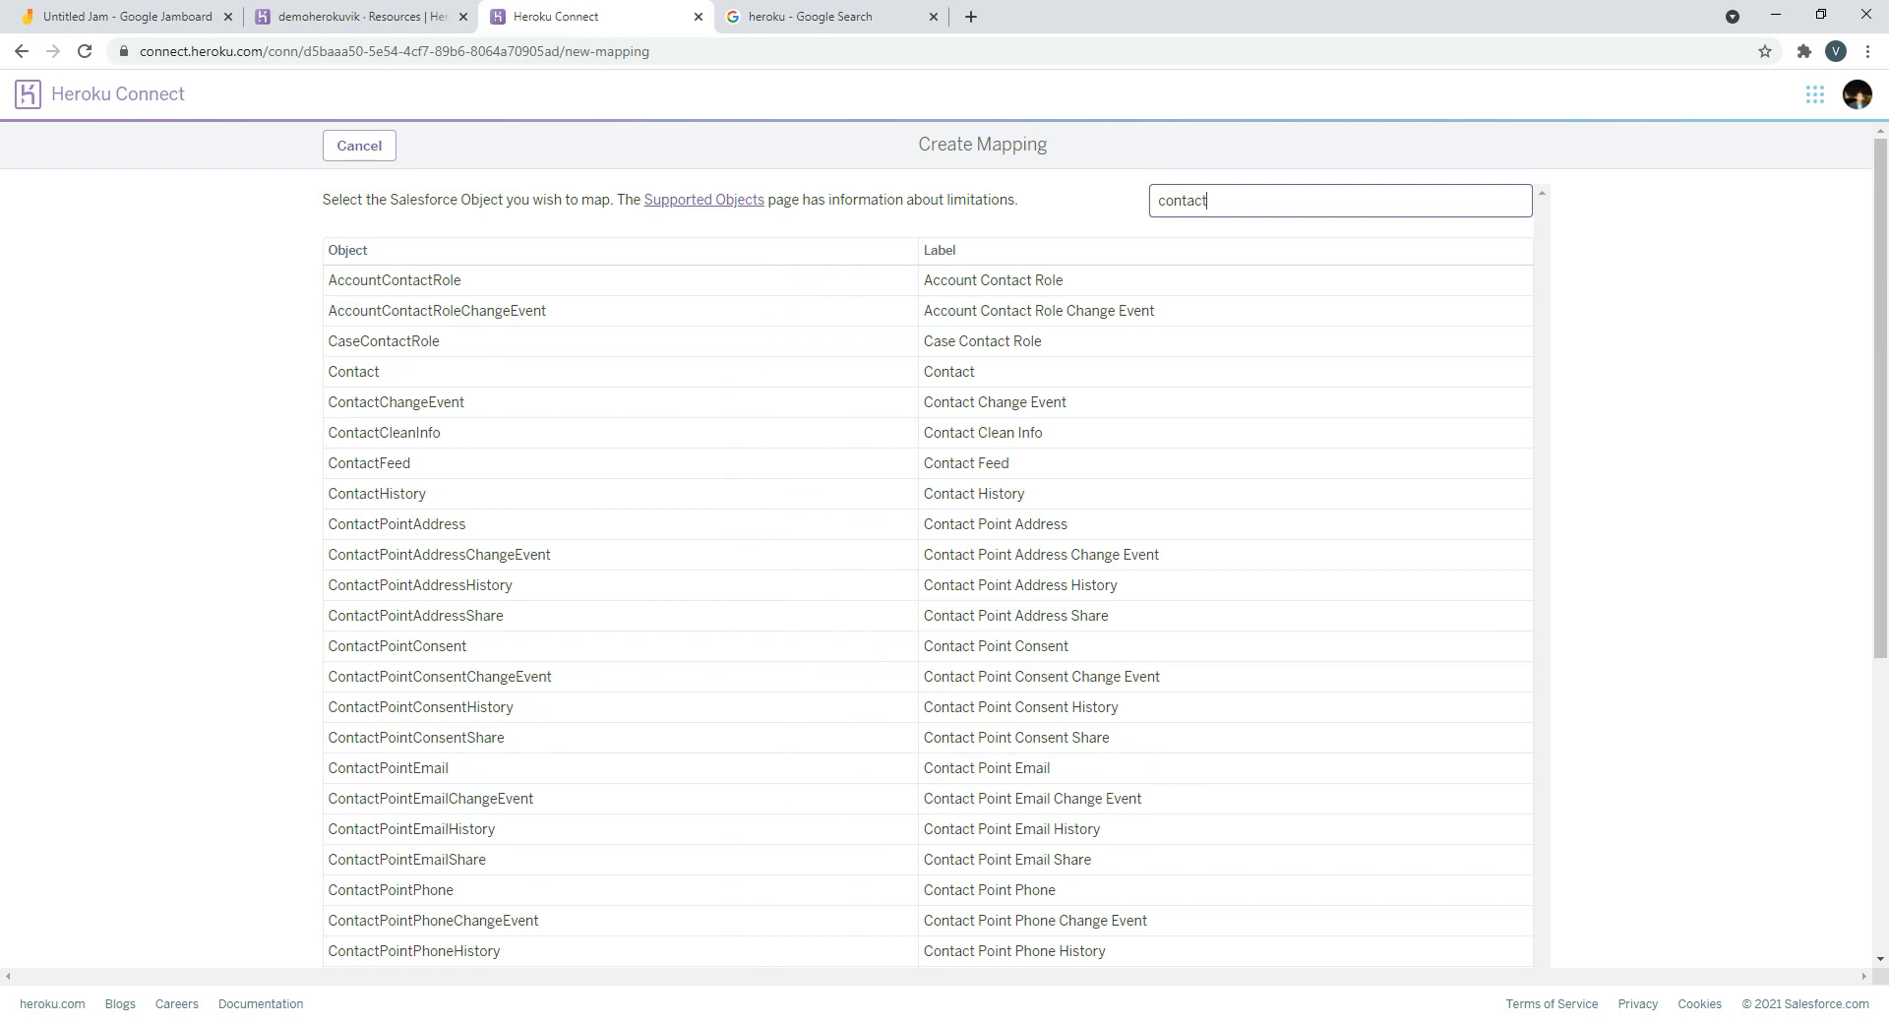
key("Return")
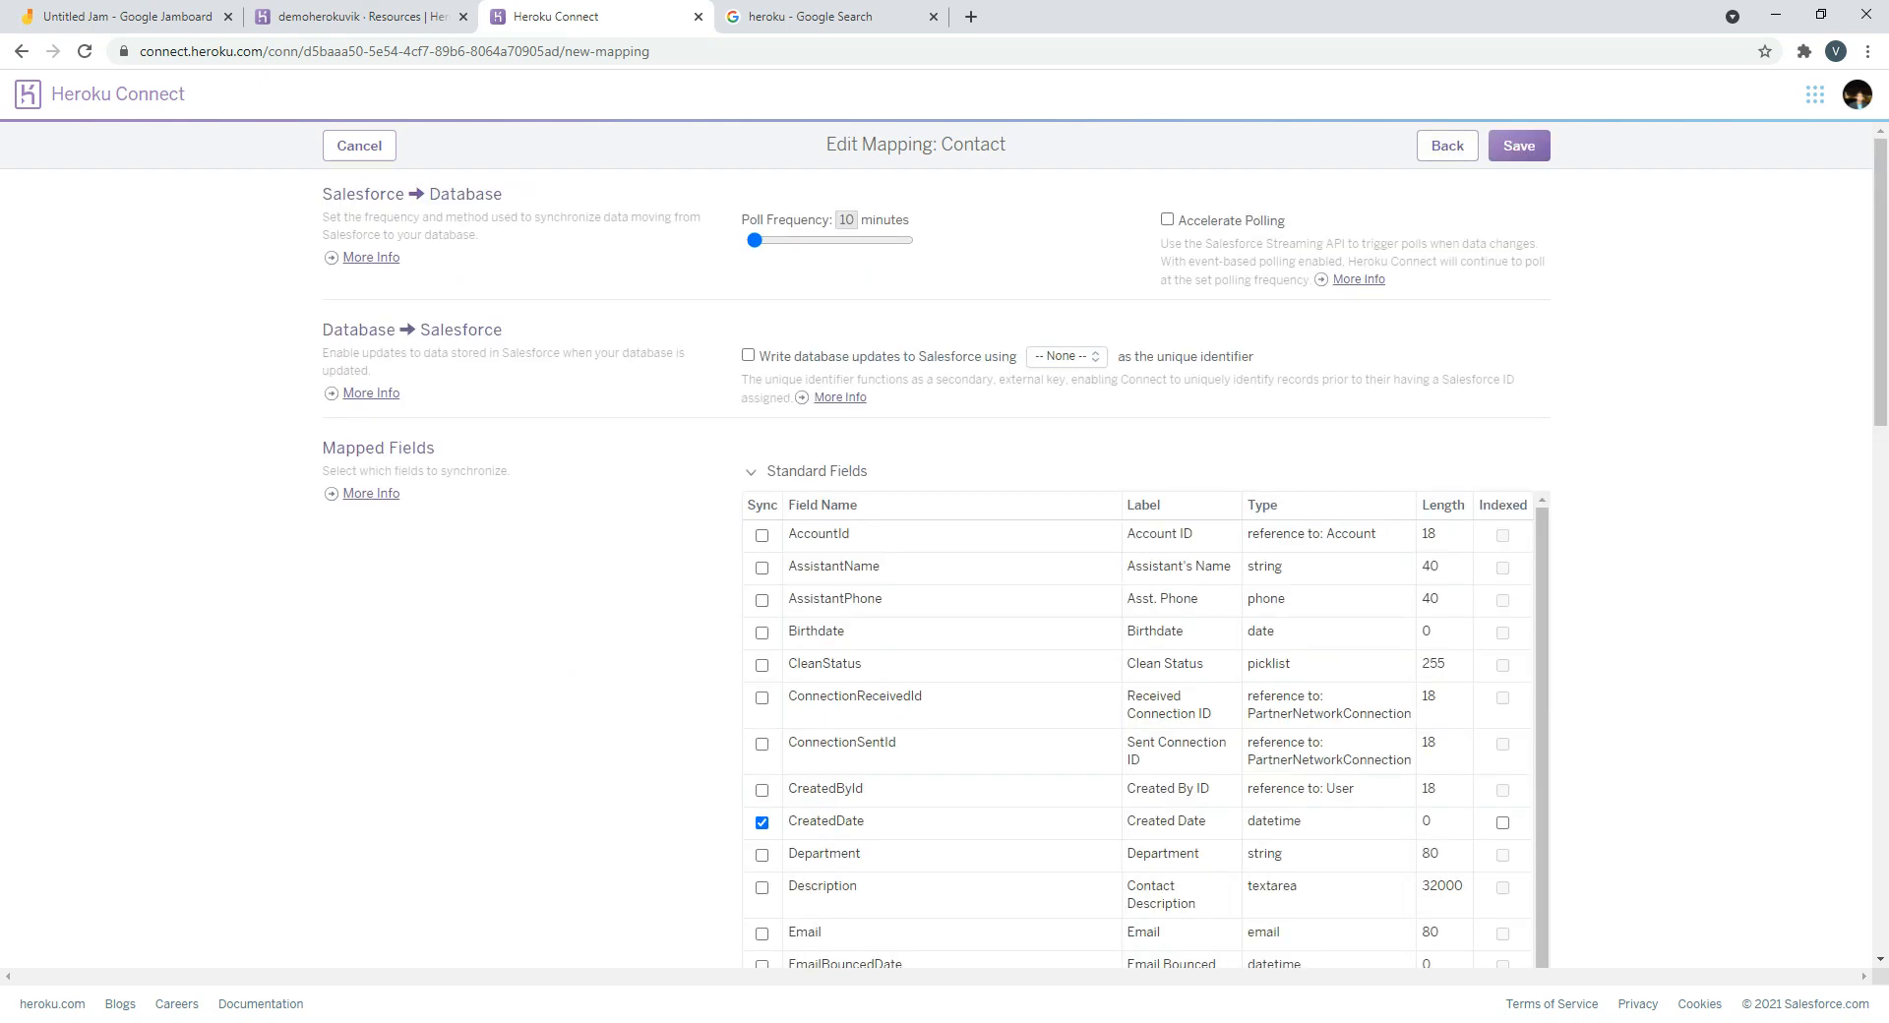
Select additional standard fields to synchronize, including LastName, and save the Contact mapping
scroll(1142, 730, "down", 1)
scroll(1141, 730, "up", 1)
scroll(1142, 730, "down", 1)
scroll(1141, 730, "down", 4)
left_click(761, 698)
scroll(1142, 730, "down", 5)
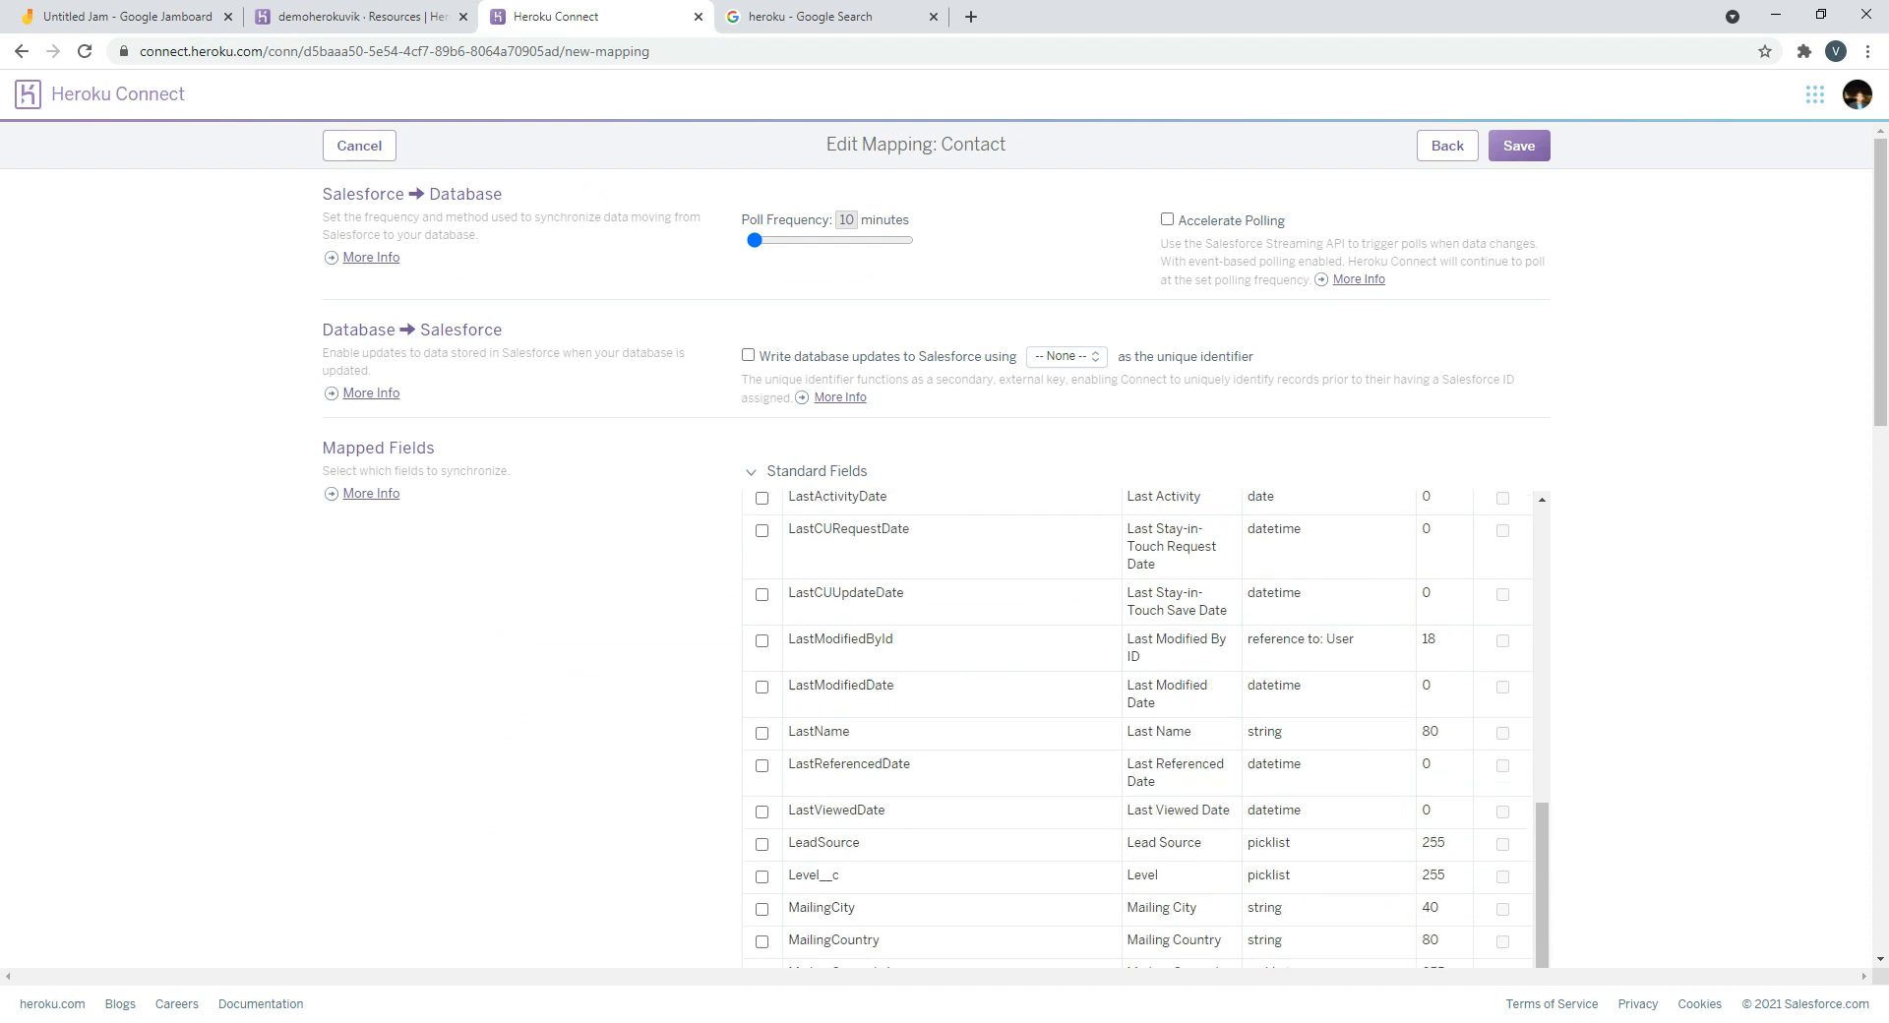
left_click(762, 734)
scroll(1142, 731, "down", 15)
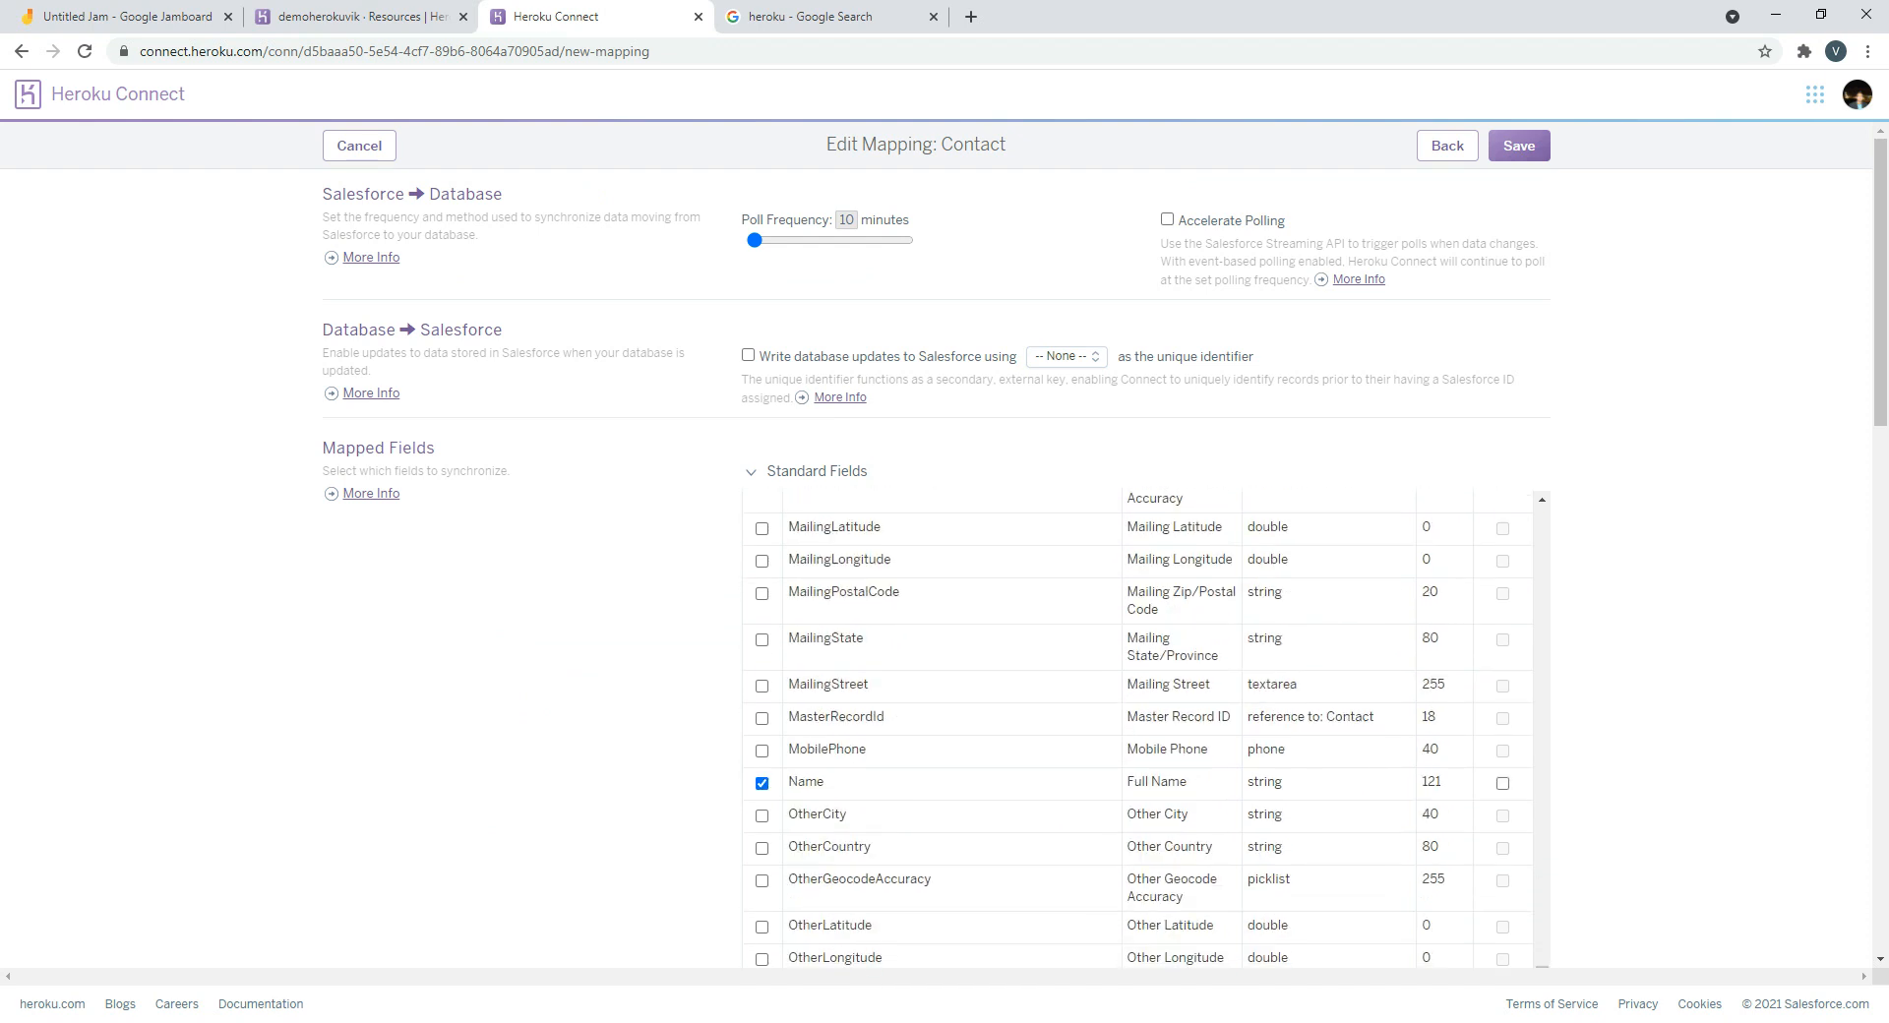
left_click(1520, 146)
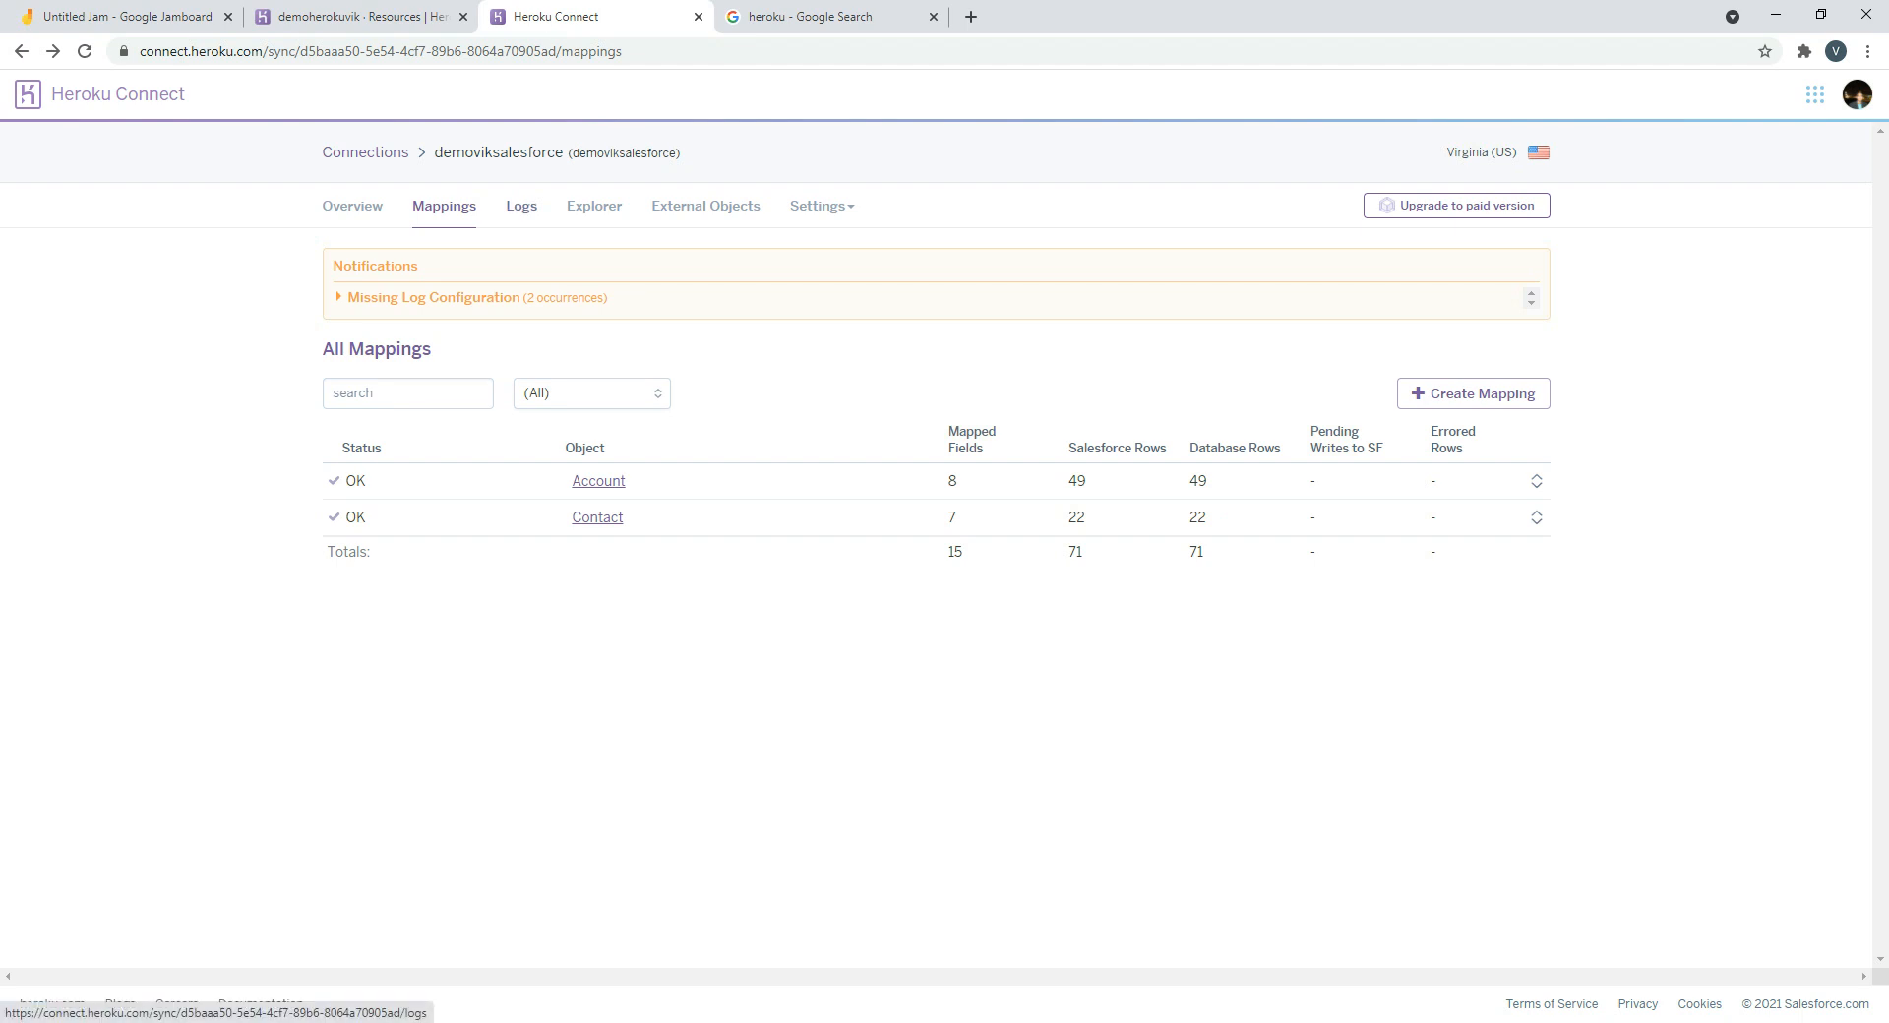
Review the Salesforce errors and audit messages in the demoviksalesforce connection's logs
left_click(521, 205)
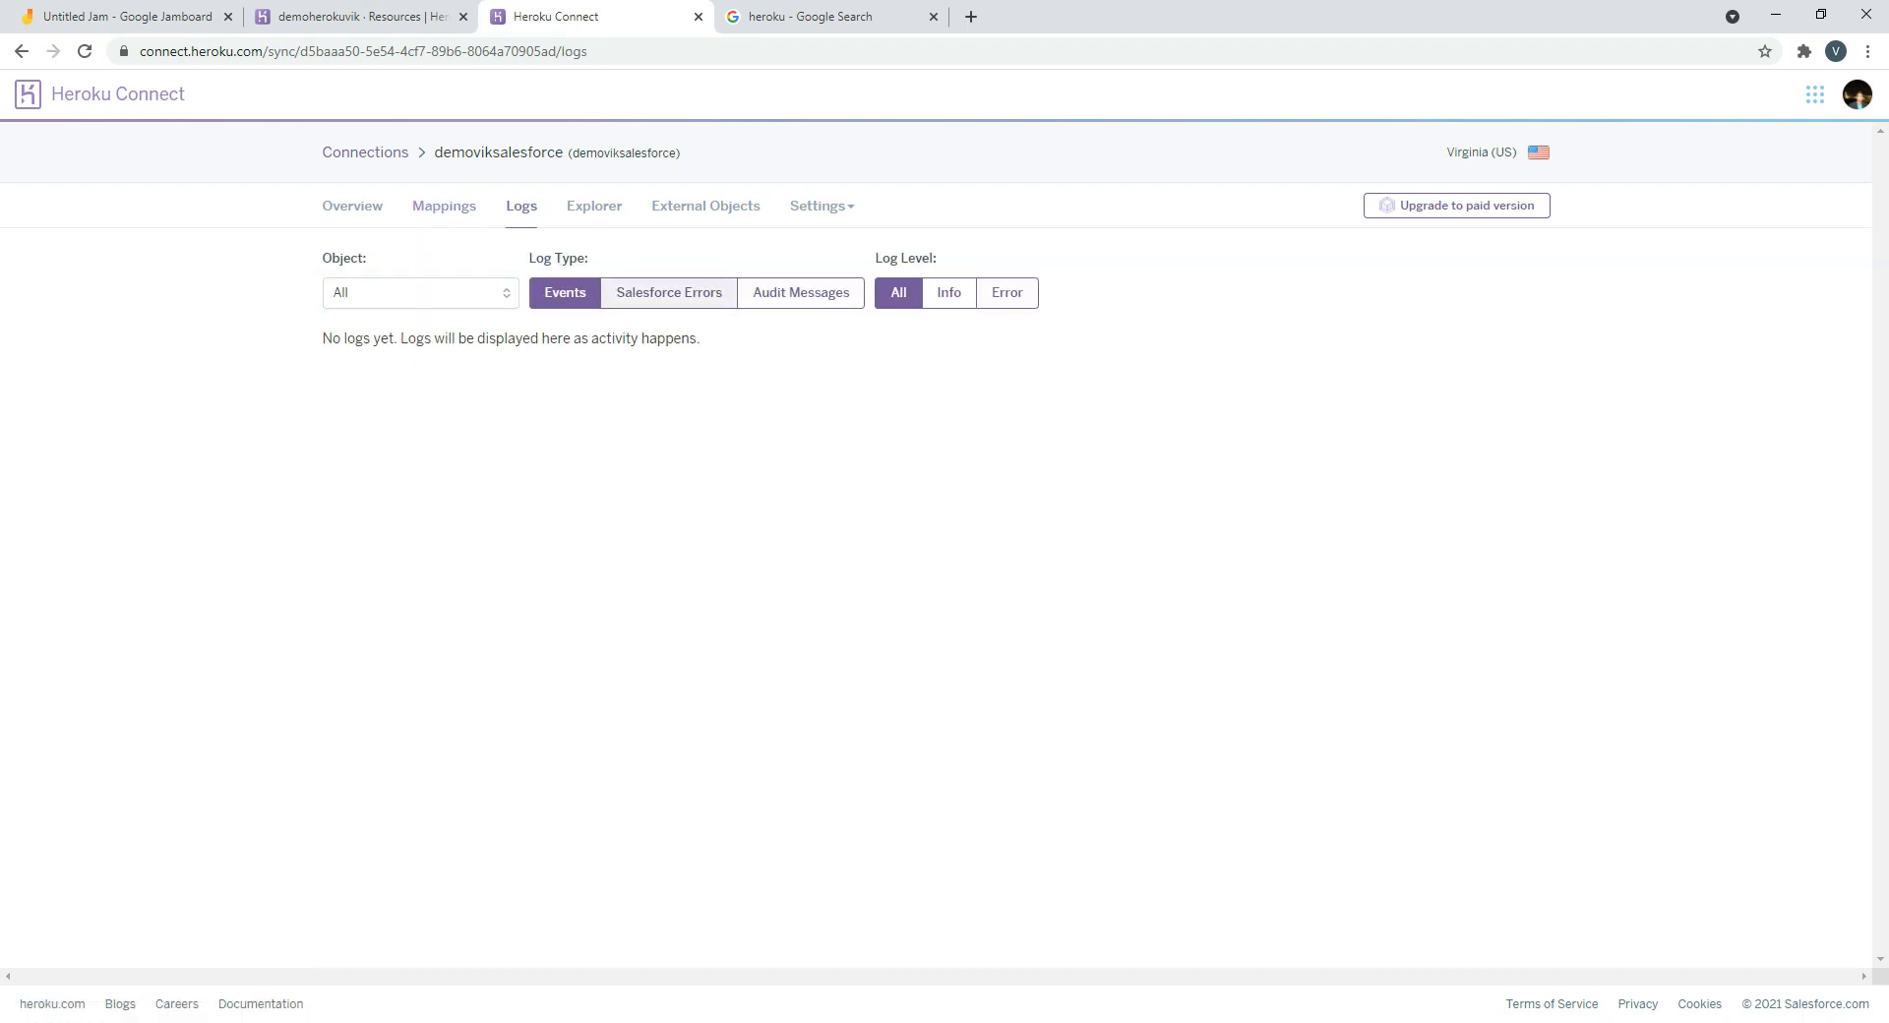
left_click(669, 292)
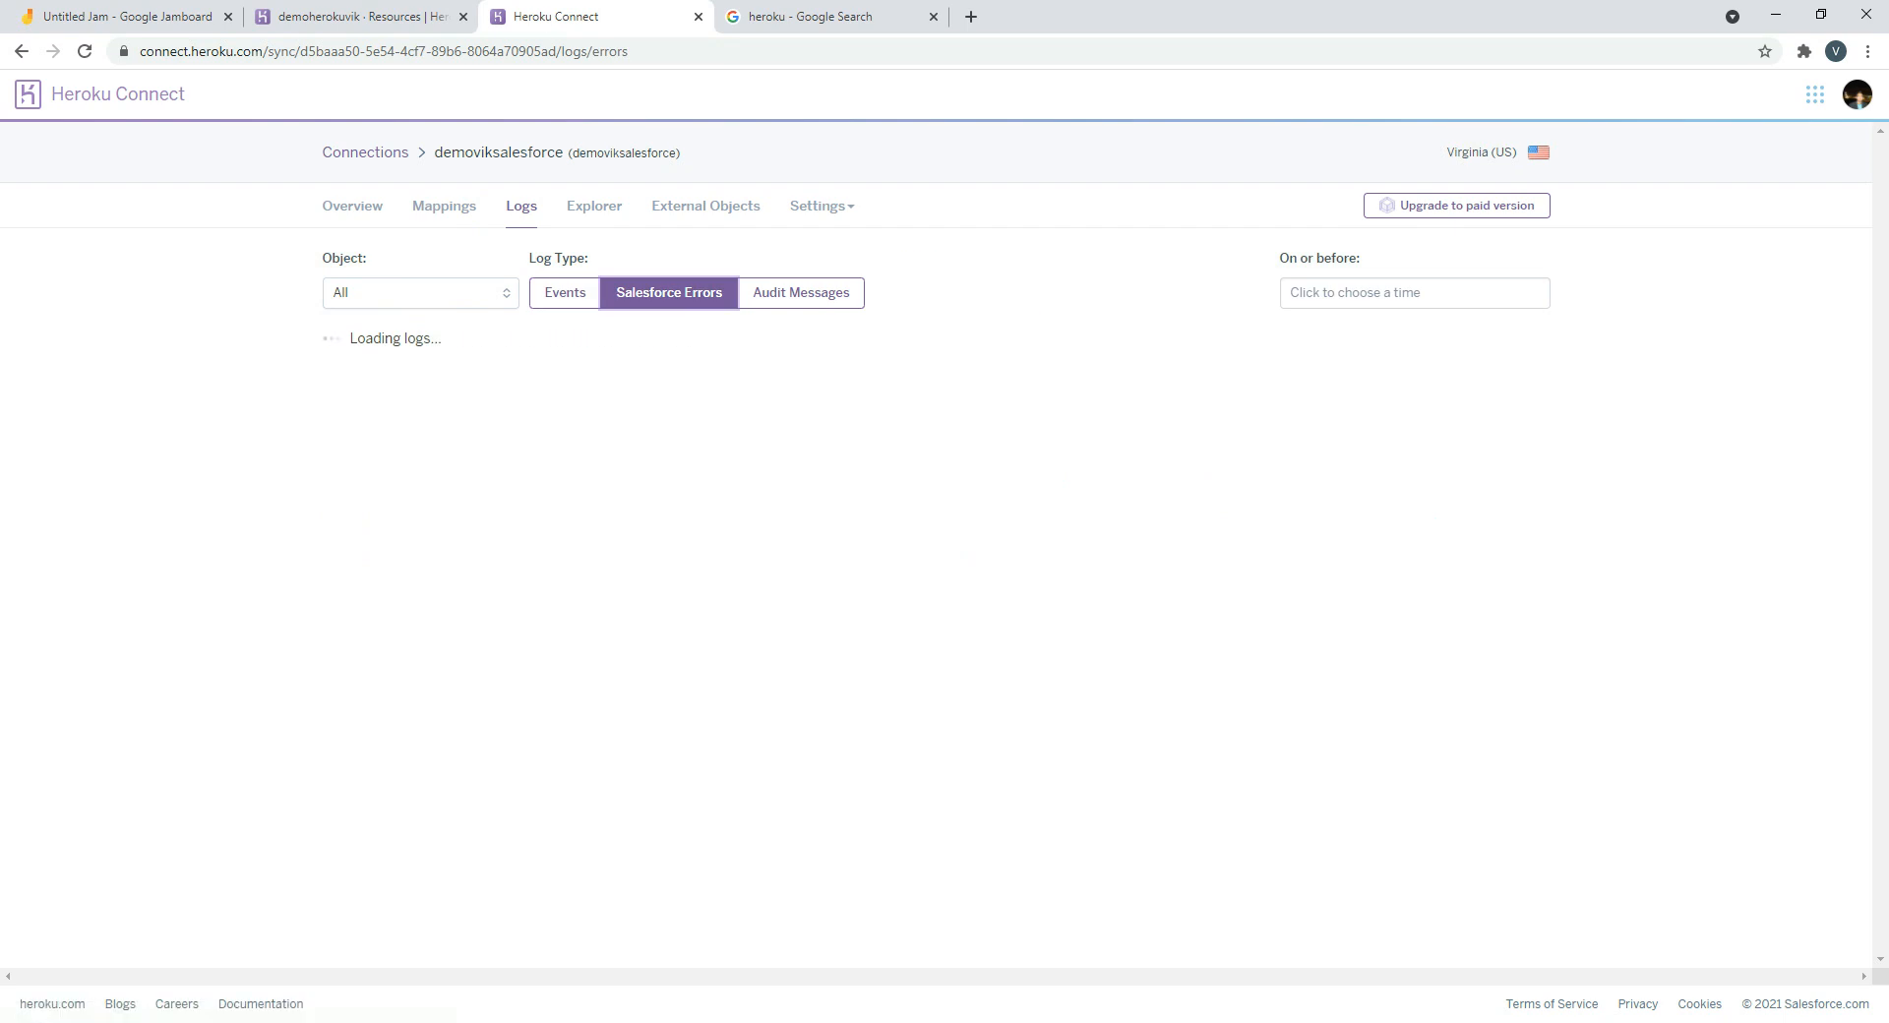
left_click(802, 292)
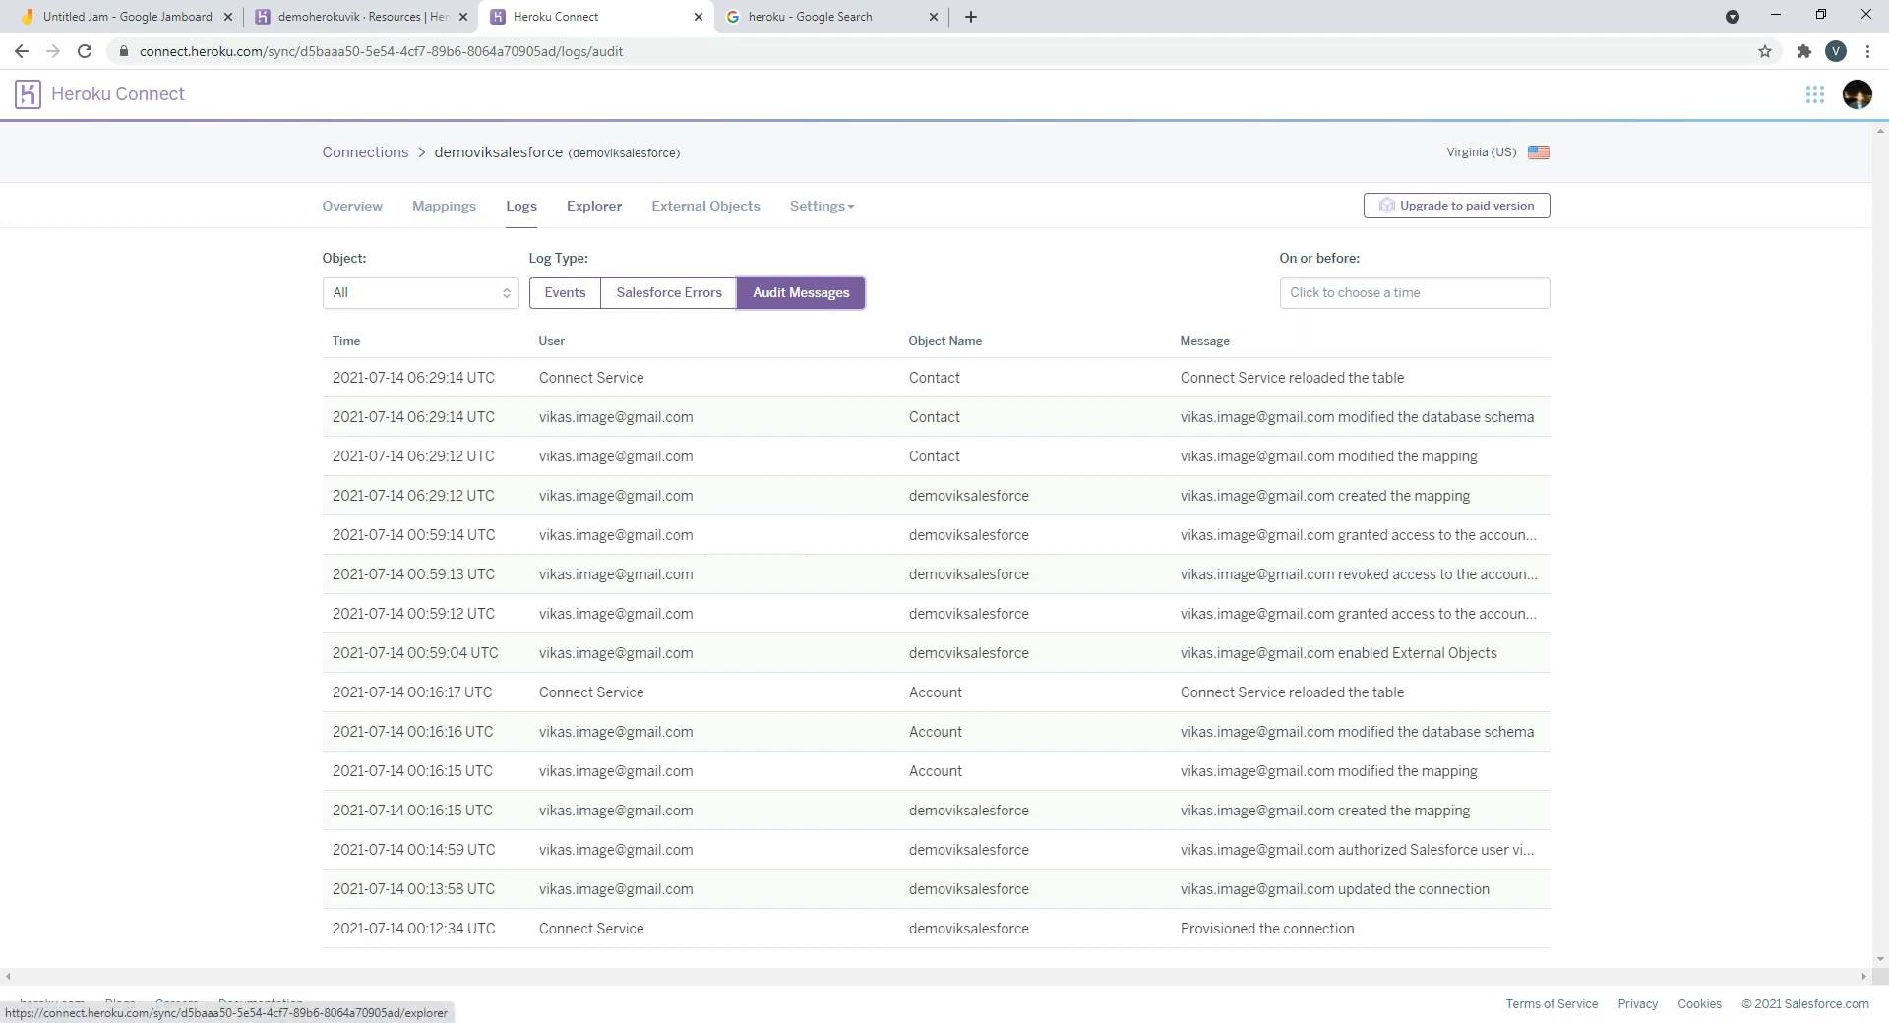
Explore the synced records of the Contact mapping and examine the change timeline of the most recently modified contact
left_click(594, 206)
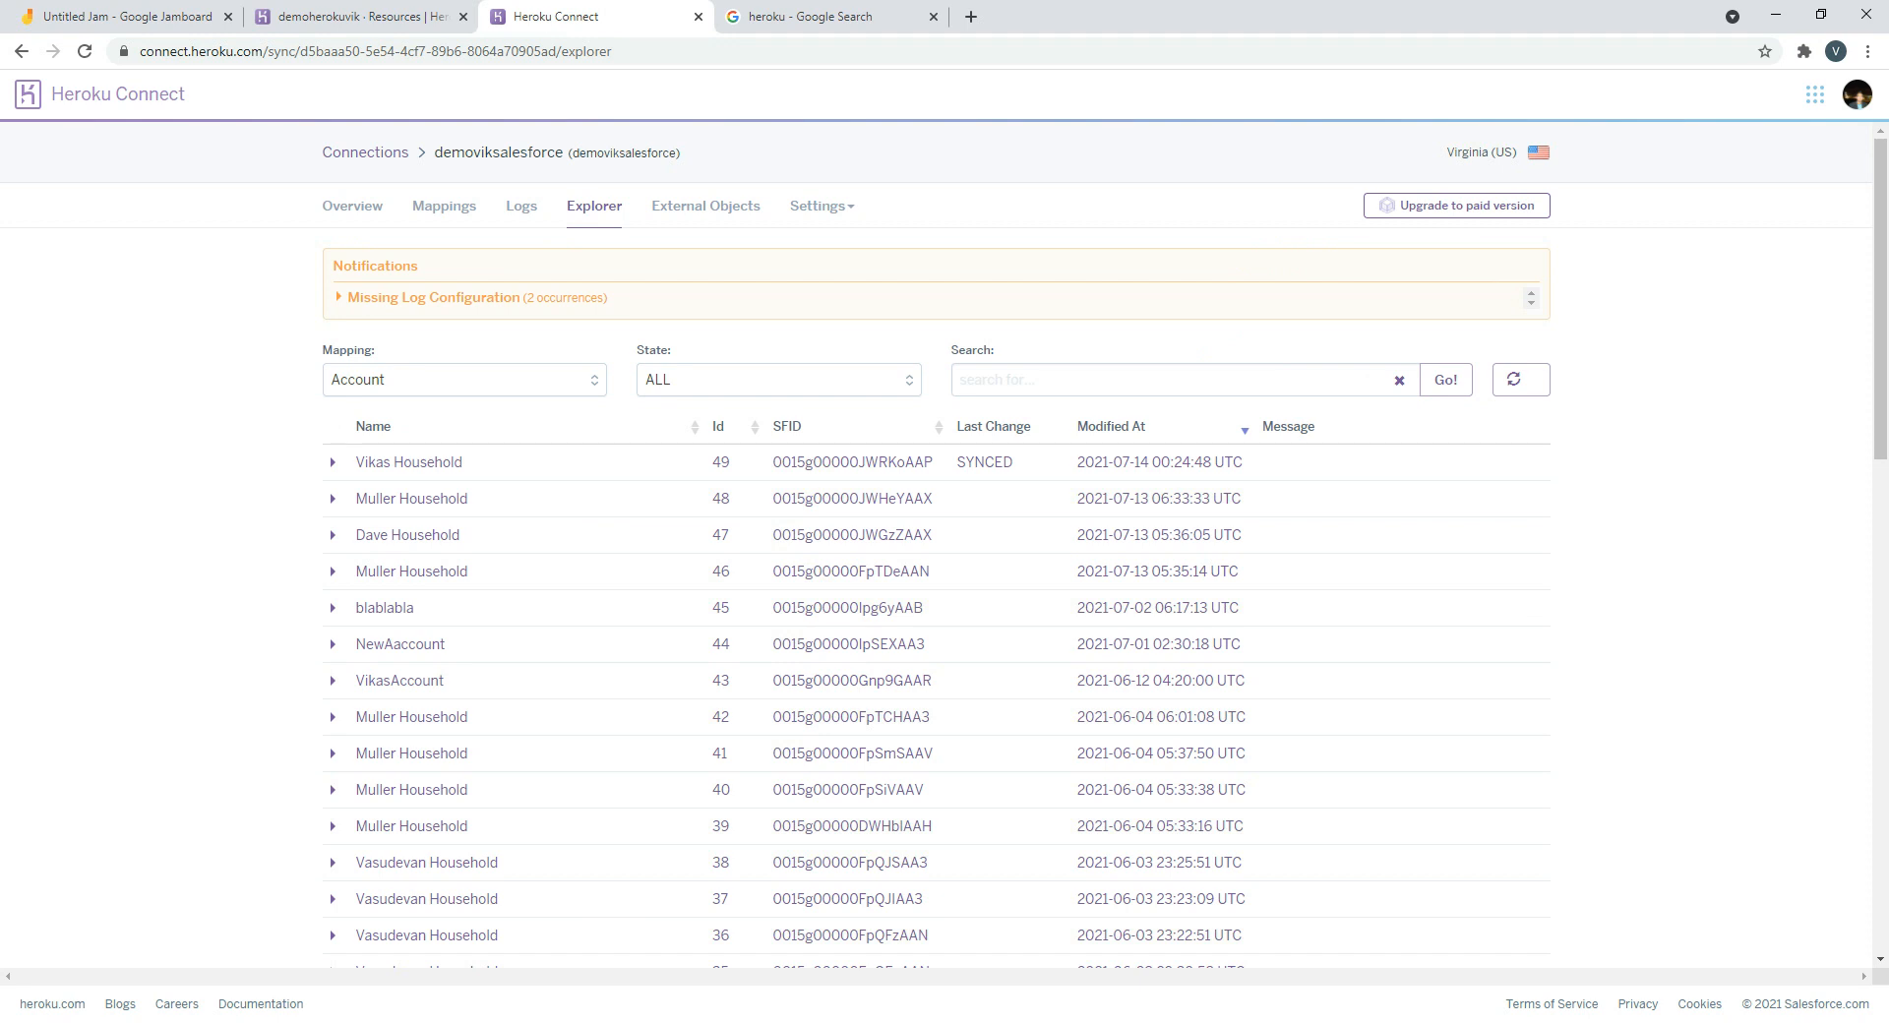
left_click(463, 380)
left_click(394, 422)
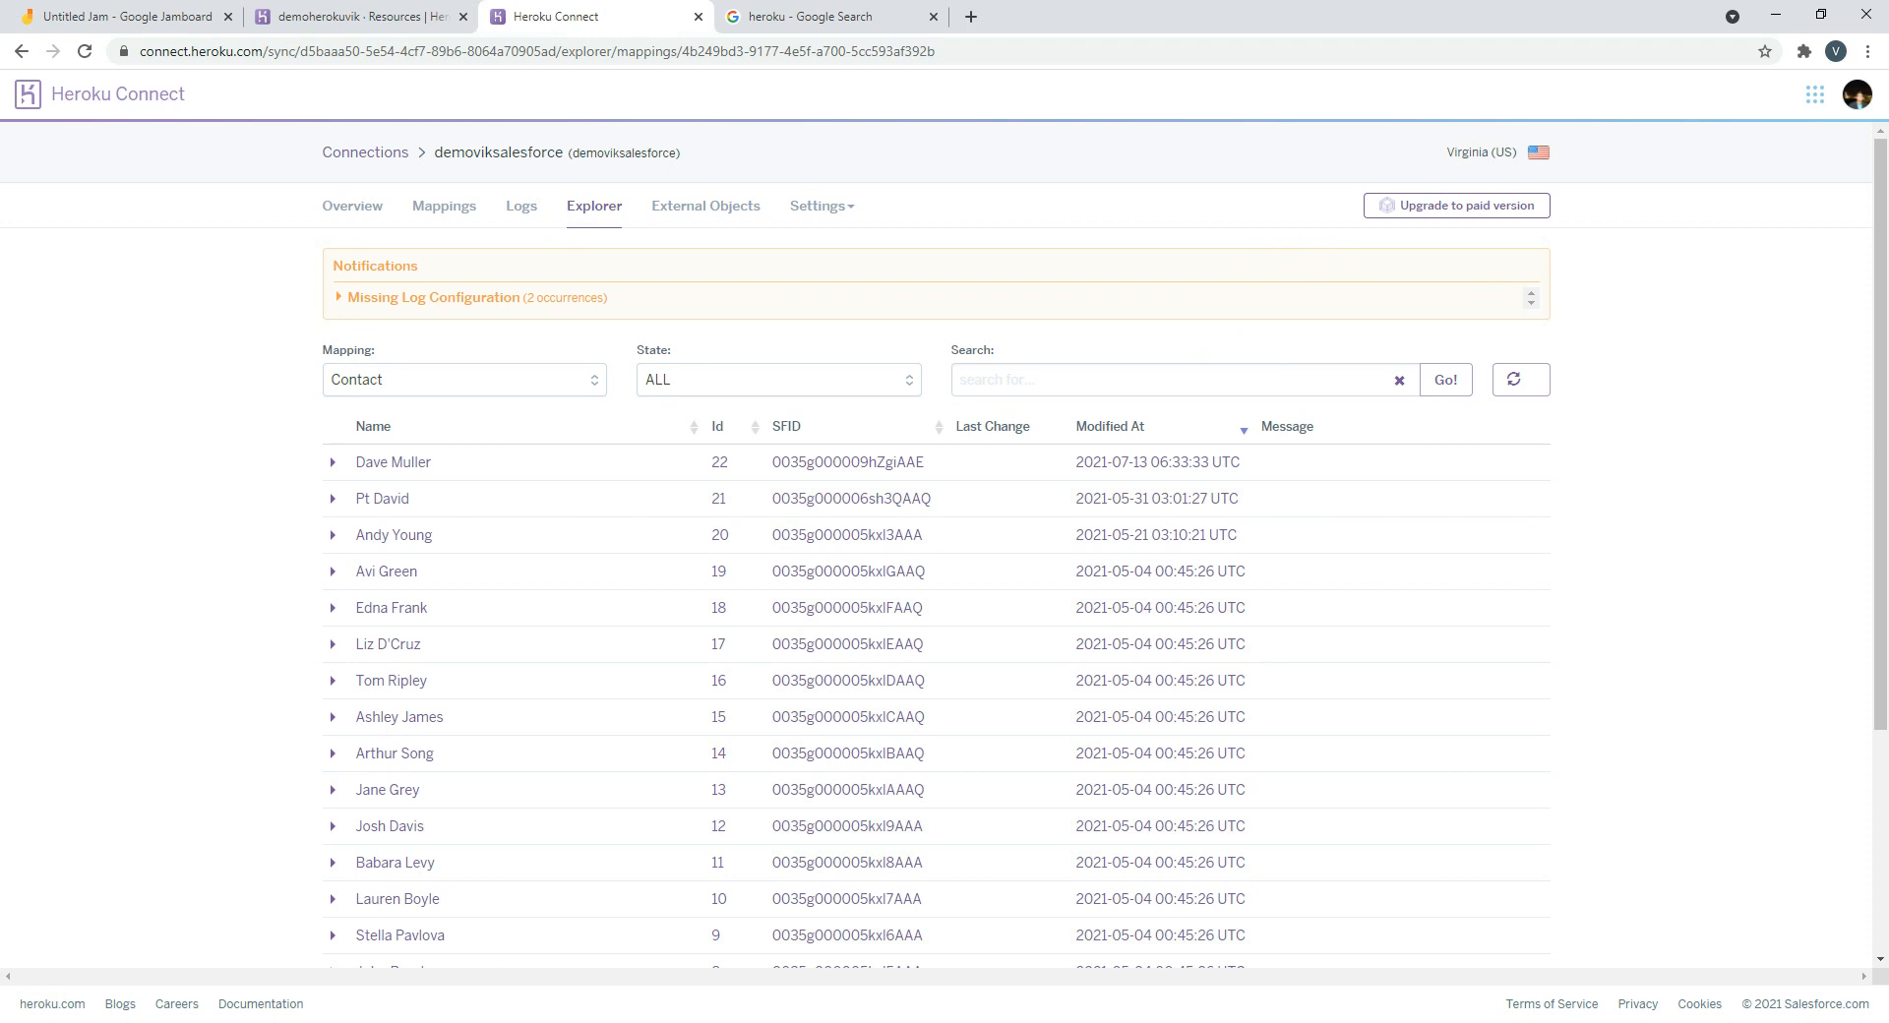
left_click(333, 463)
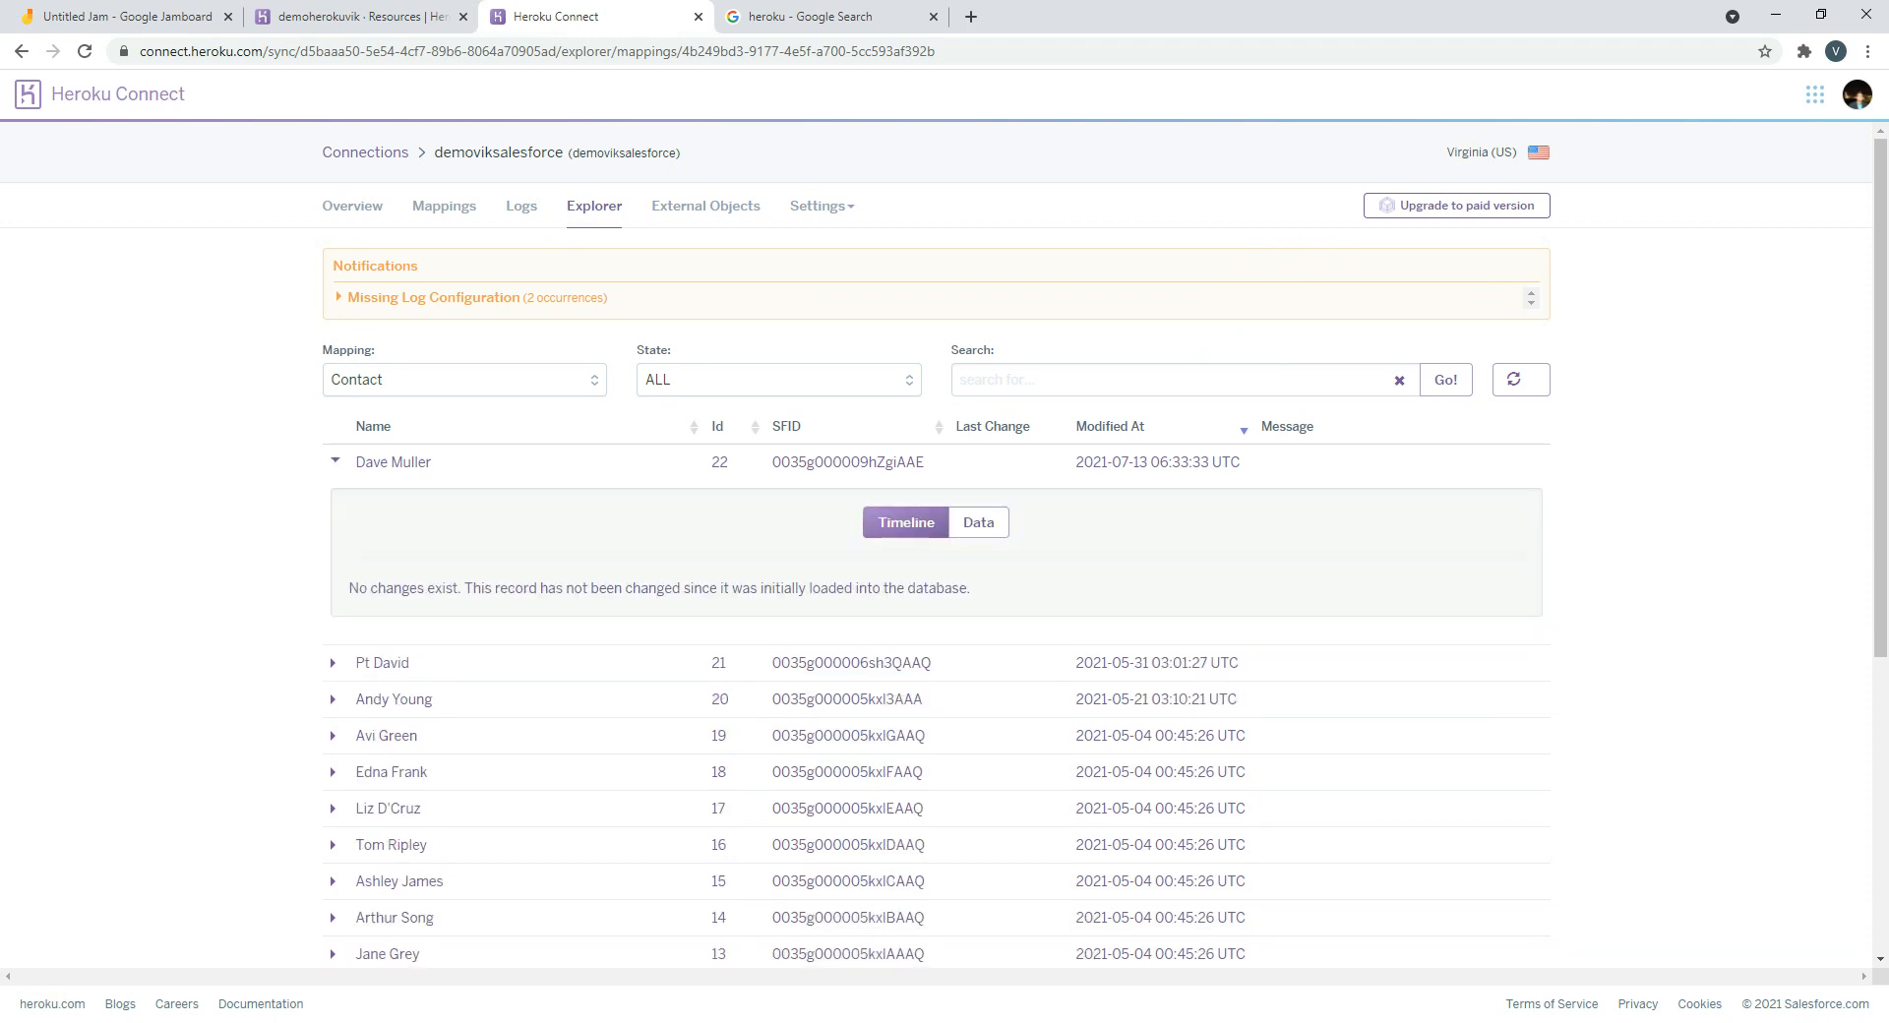
left_click_drag(472, 589, 960, 589)
Open login.salesforce.com in the Google search tab and log in with the account username and password
left_click(817, 16)
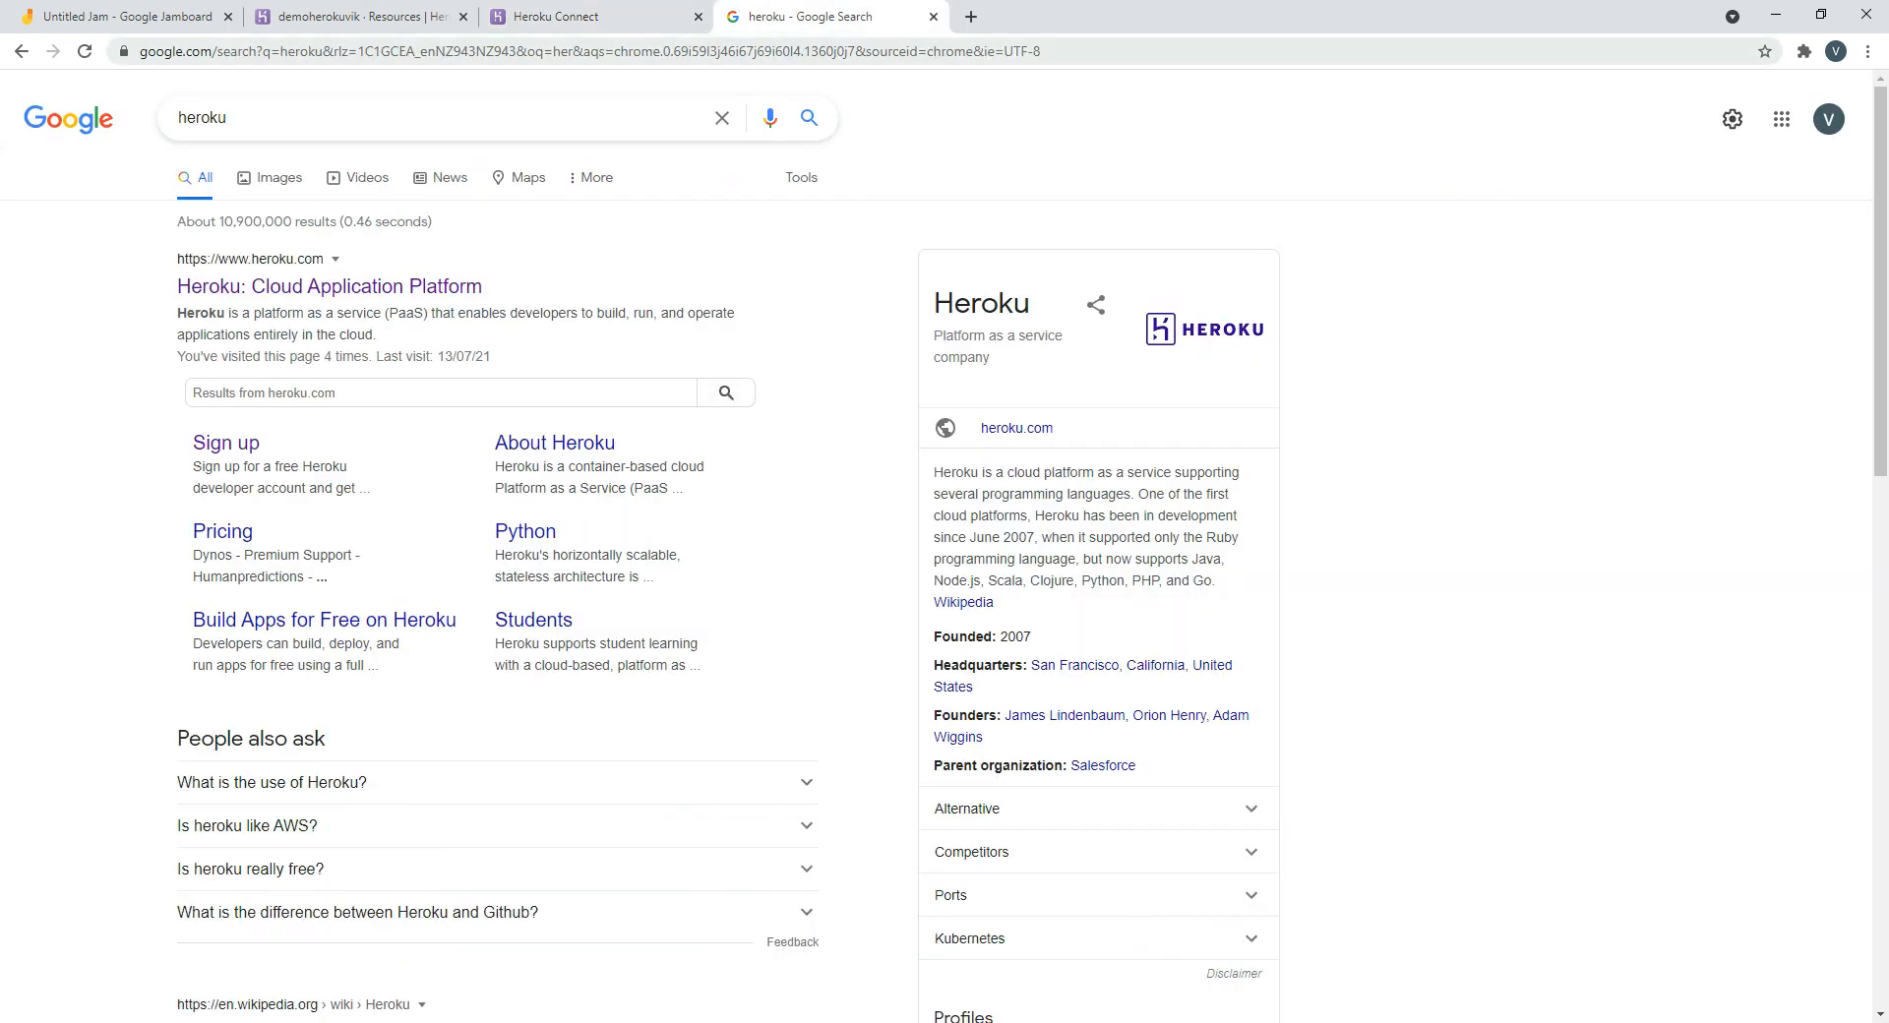
type("login.salesforce.com")
key("Return")
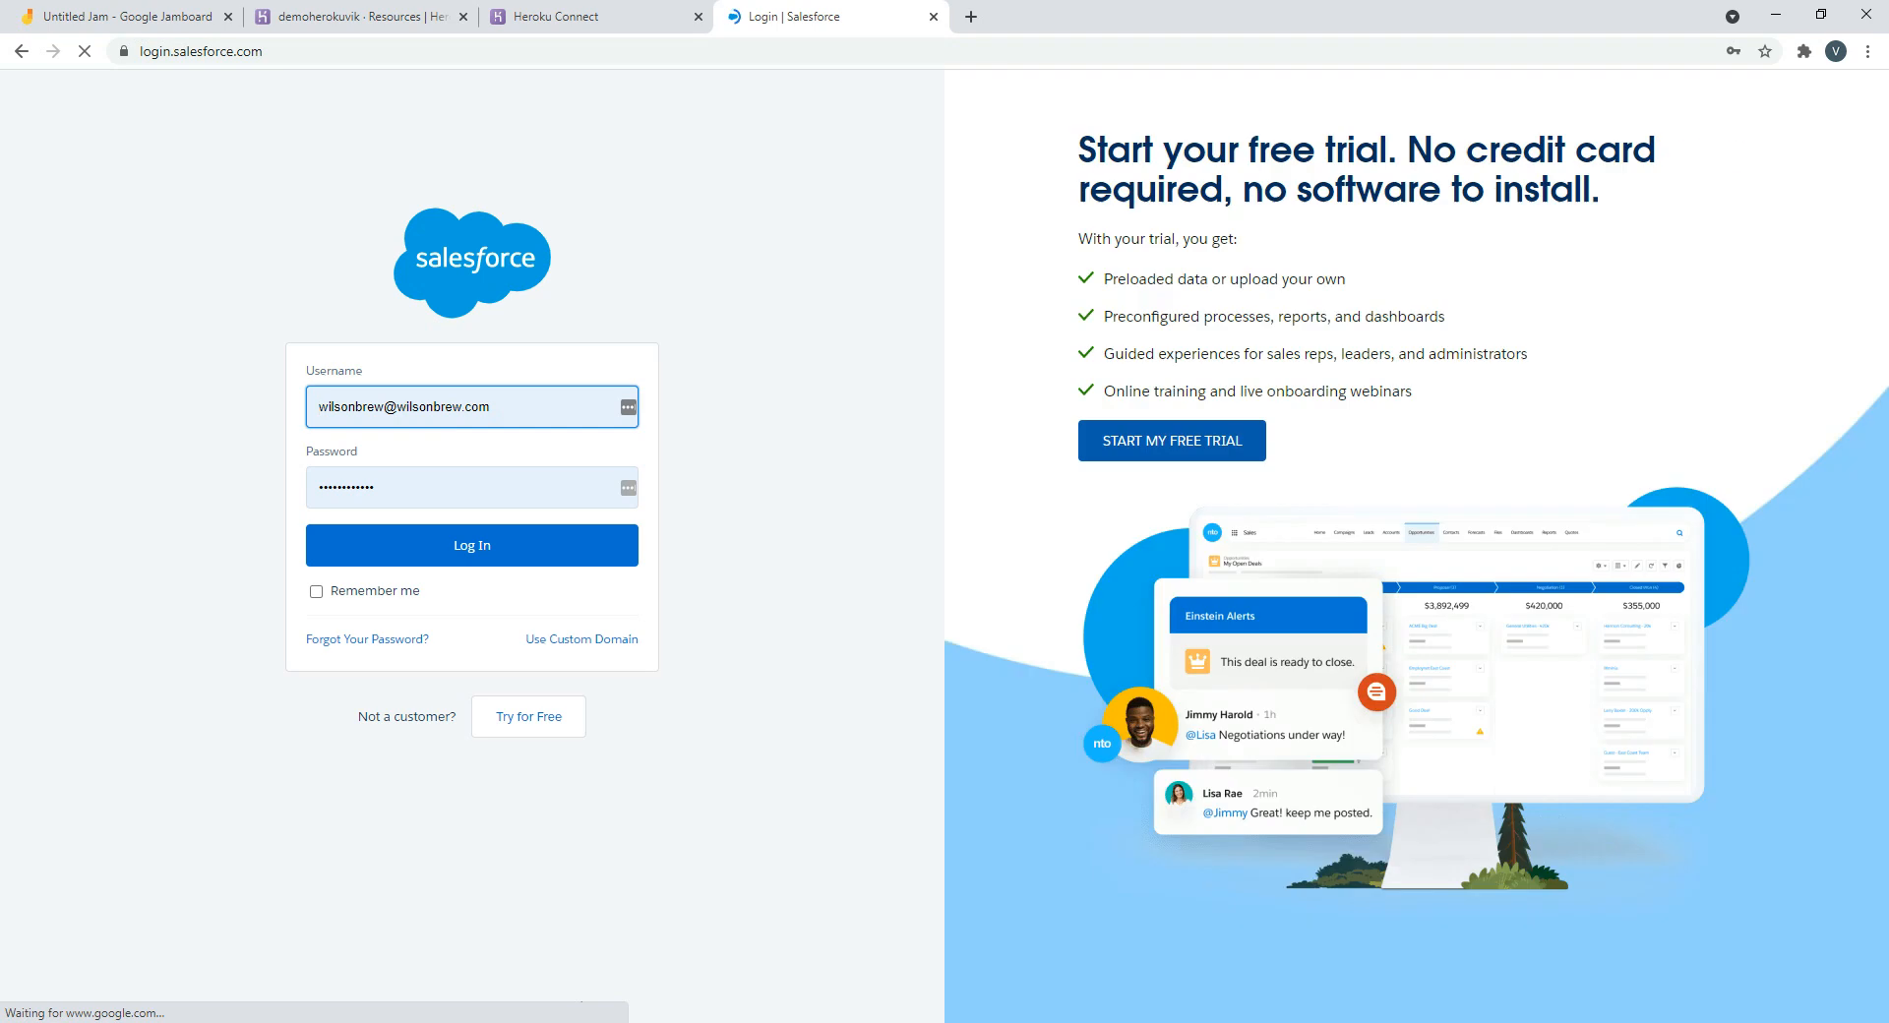
type("vikas")
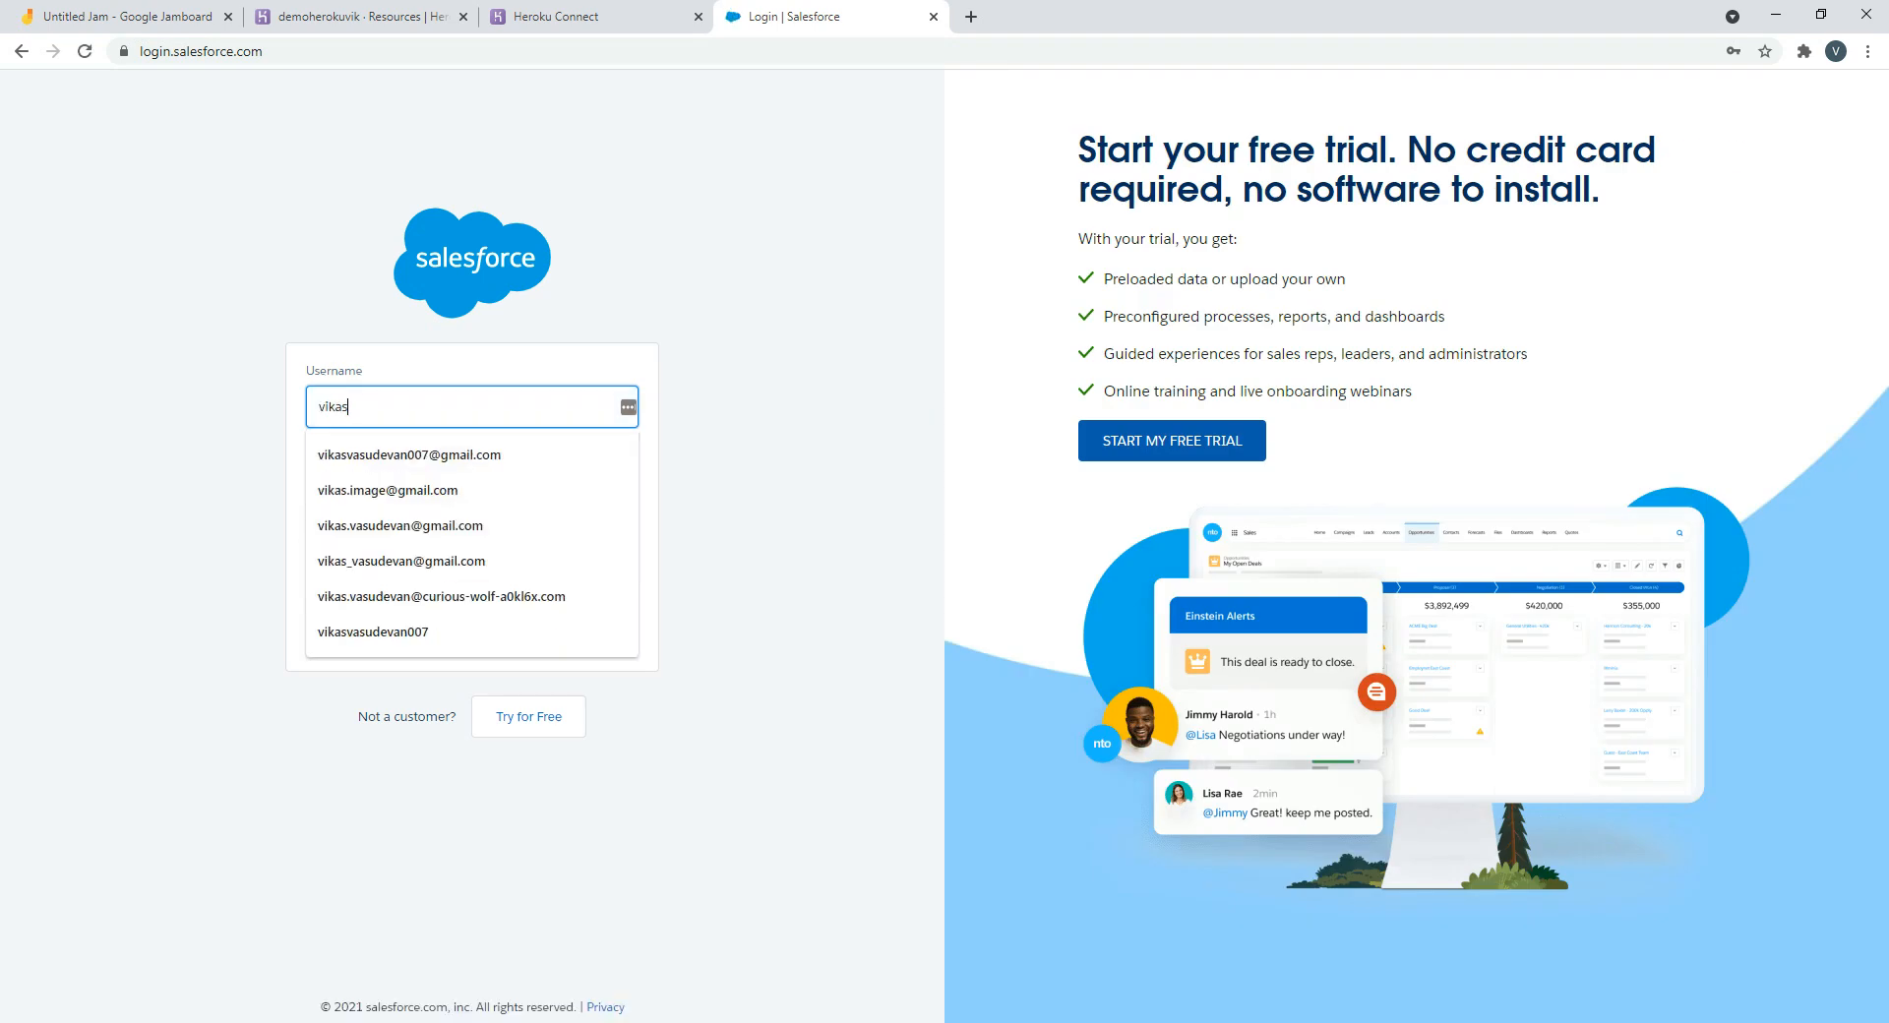
key("Down")
key("Return")
key("Tab")
type("•••••••••")
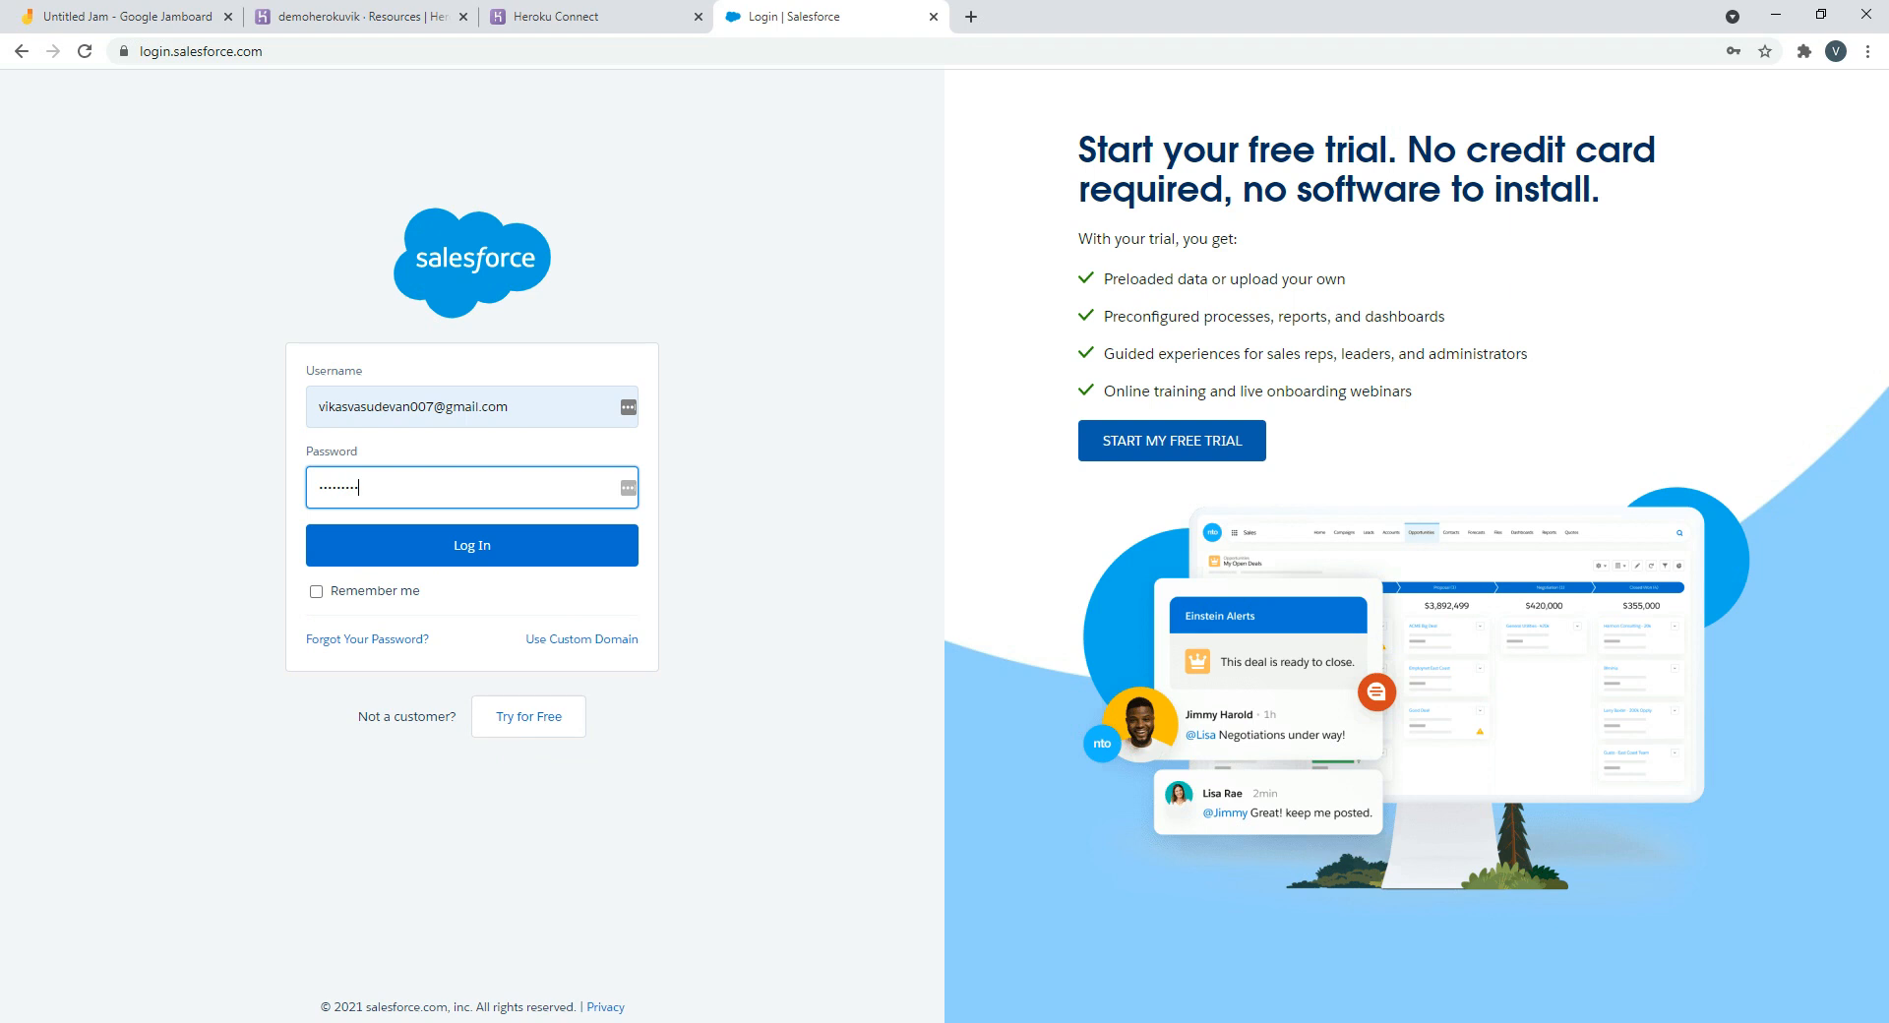
type("***")
key("Return")
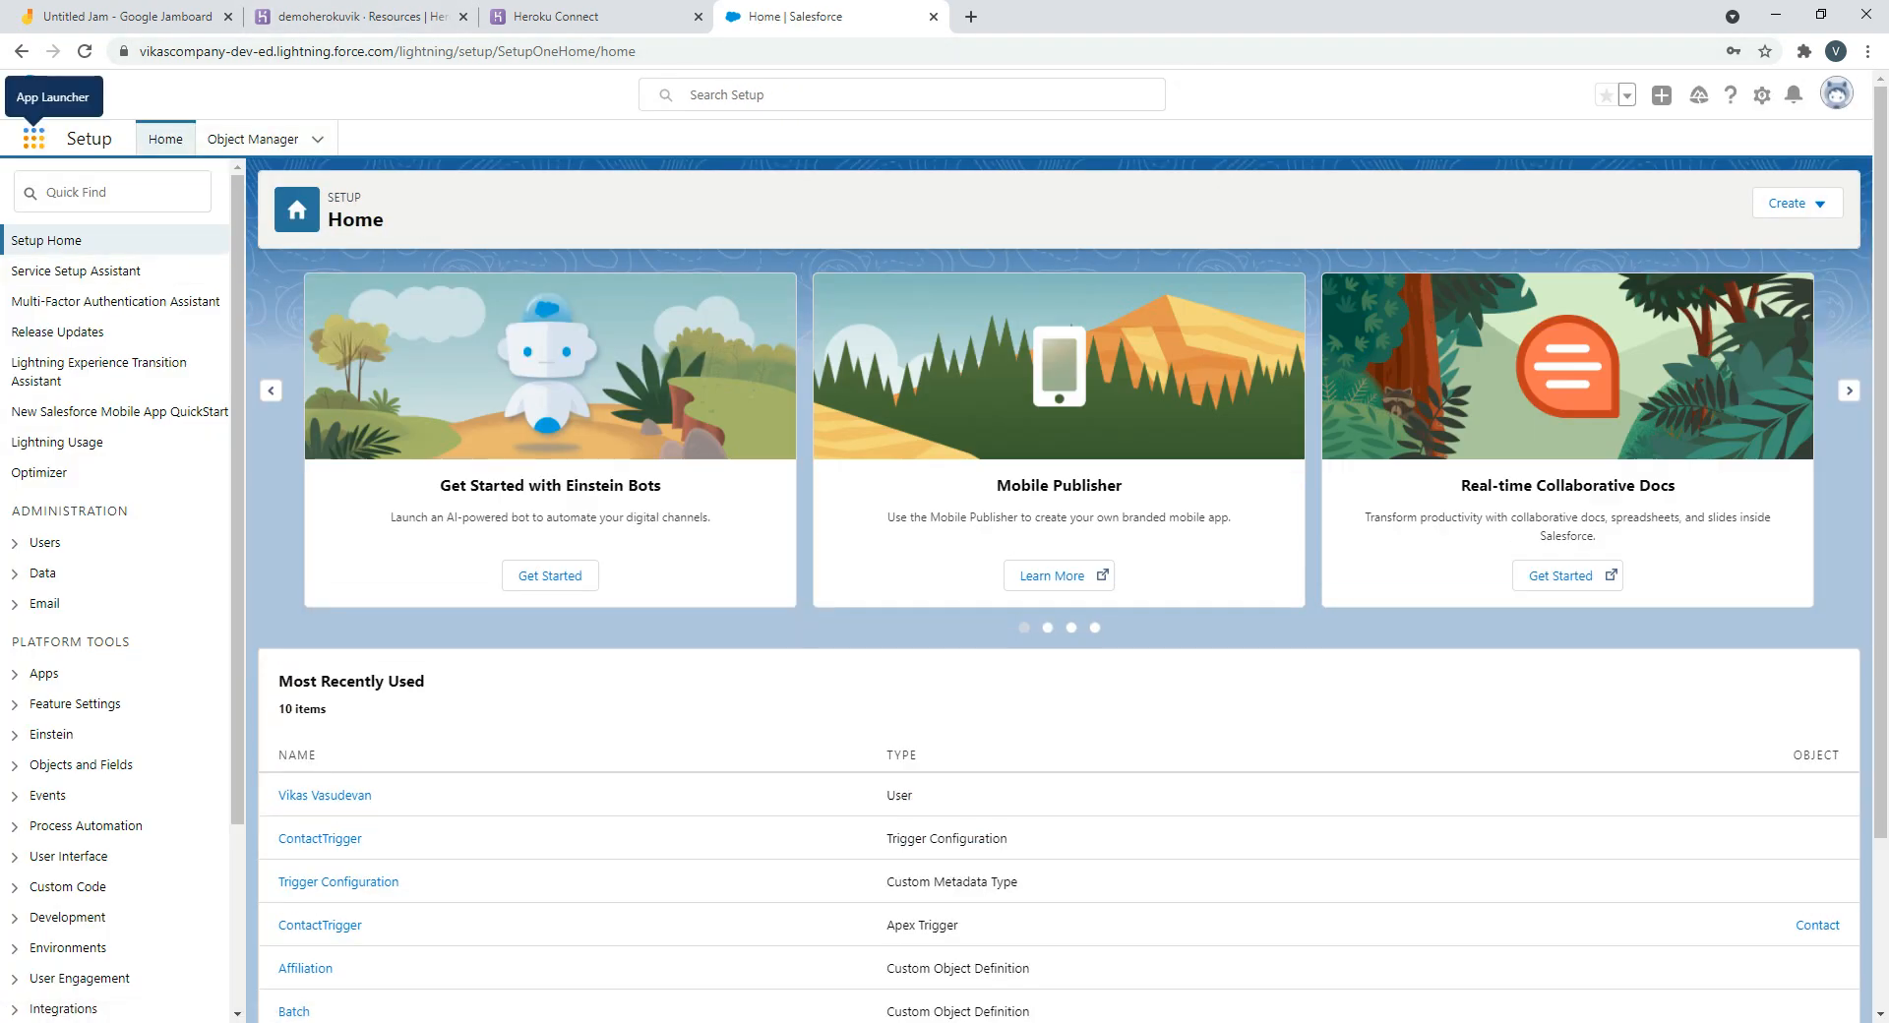
Find Contacts through an app search for "contact" and open the Contacts list
left_click(33, 138)
type("conmt")
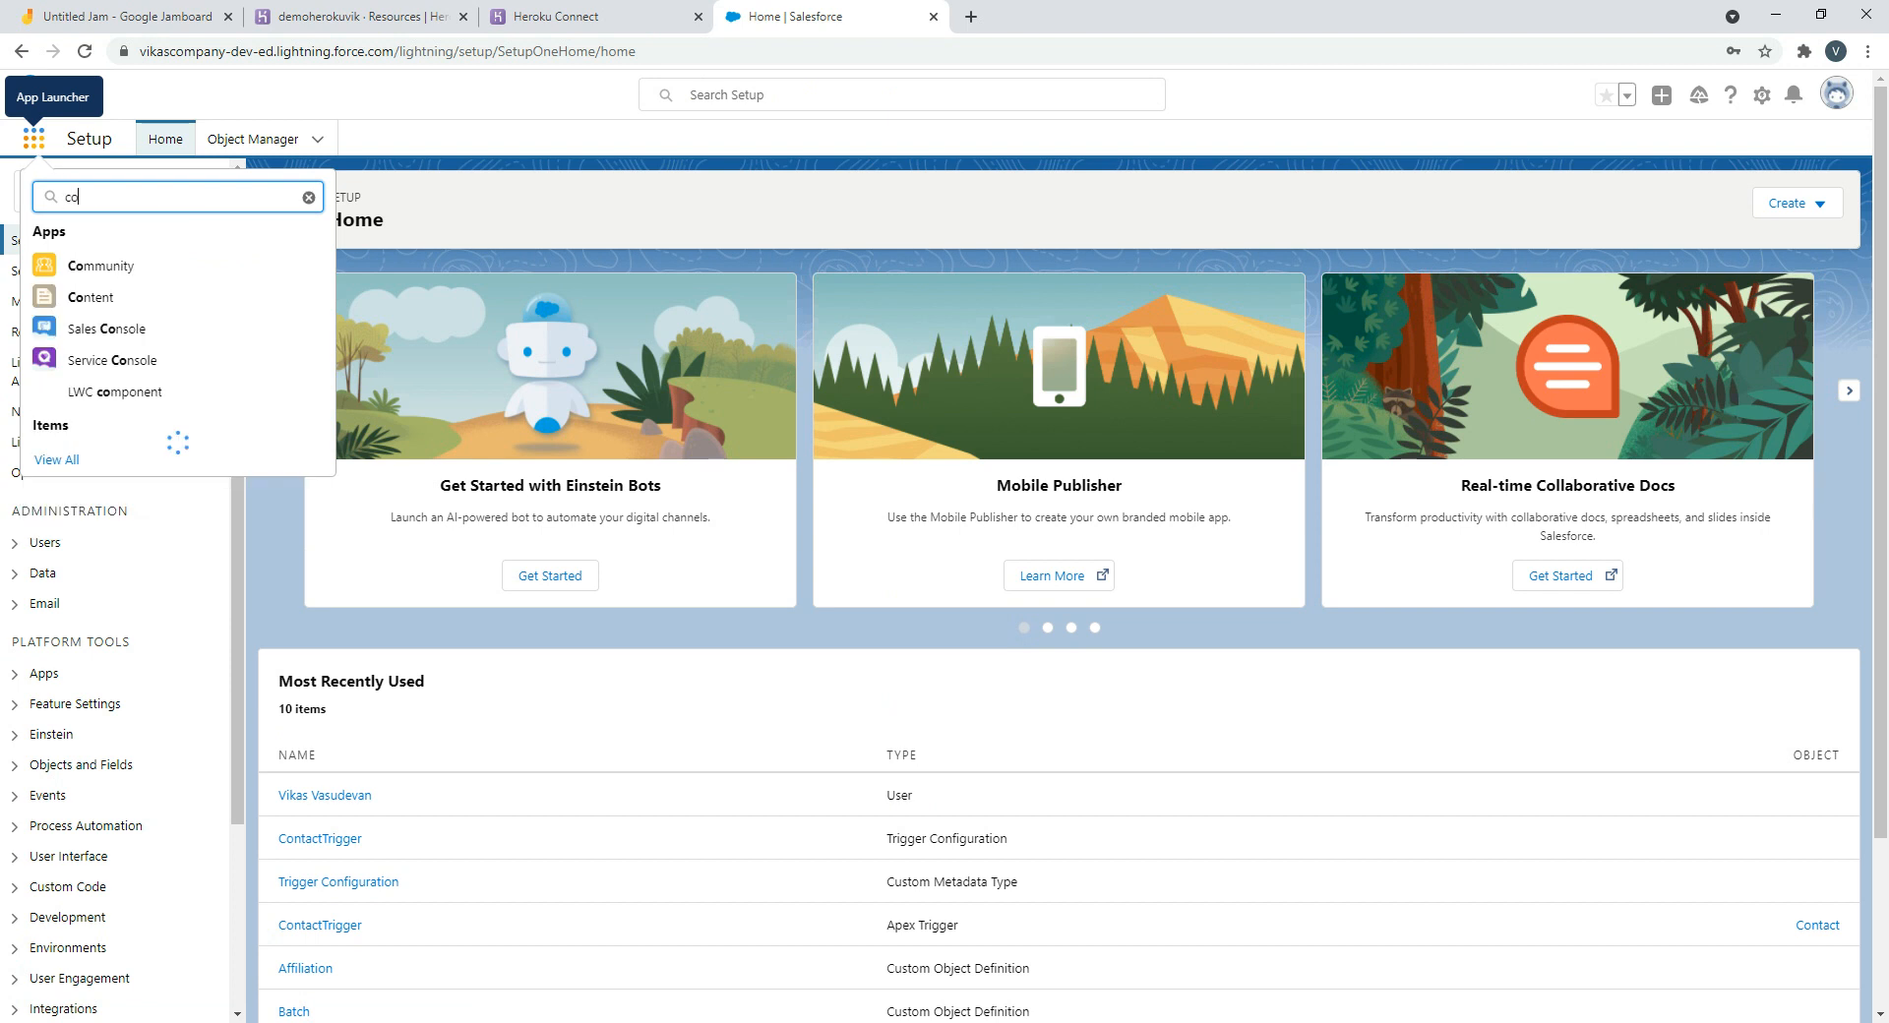
key("BackSpace")
key("BackSpace")
key("BackSpace")
type("ntact")
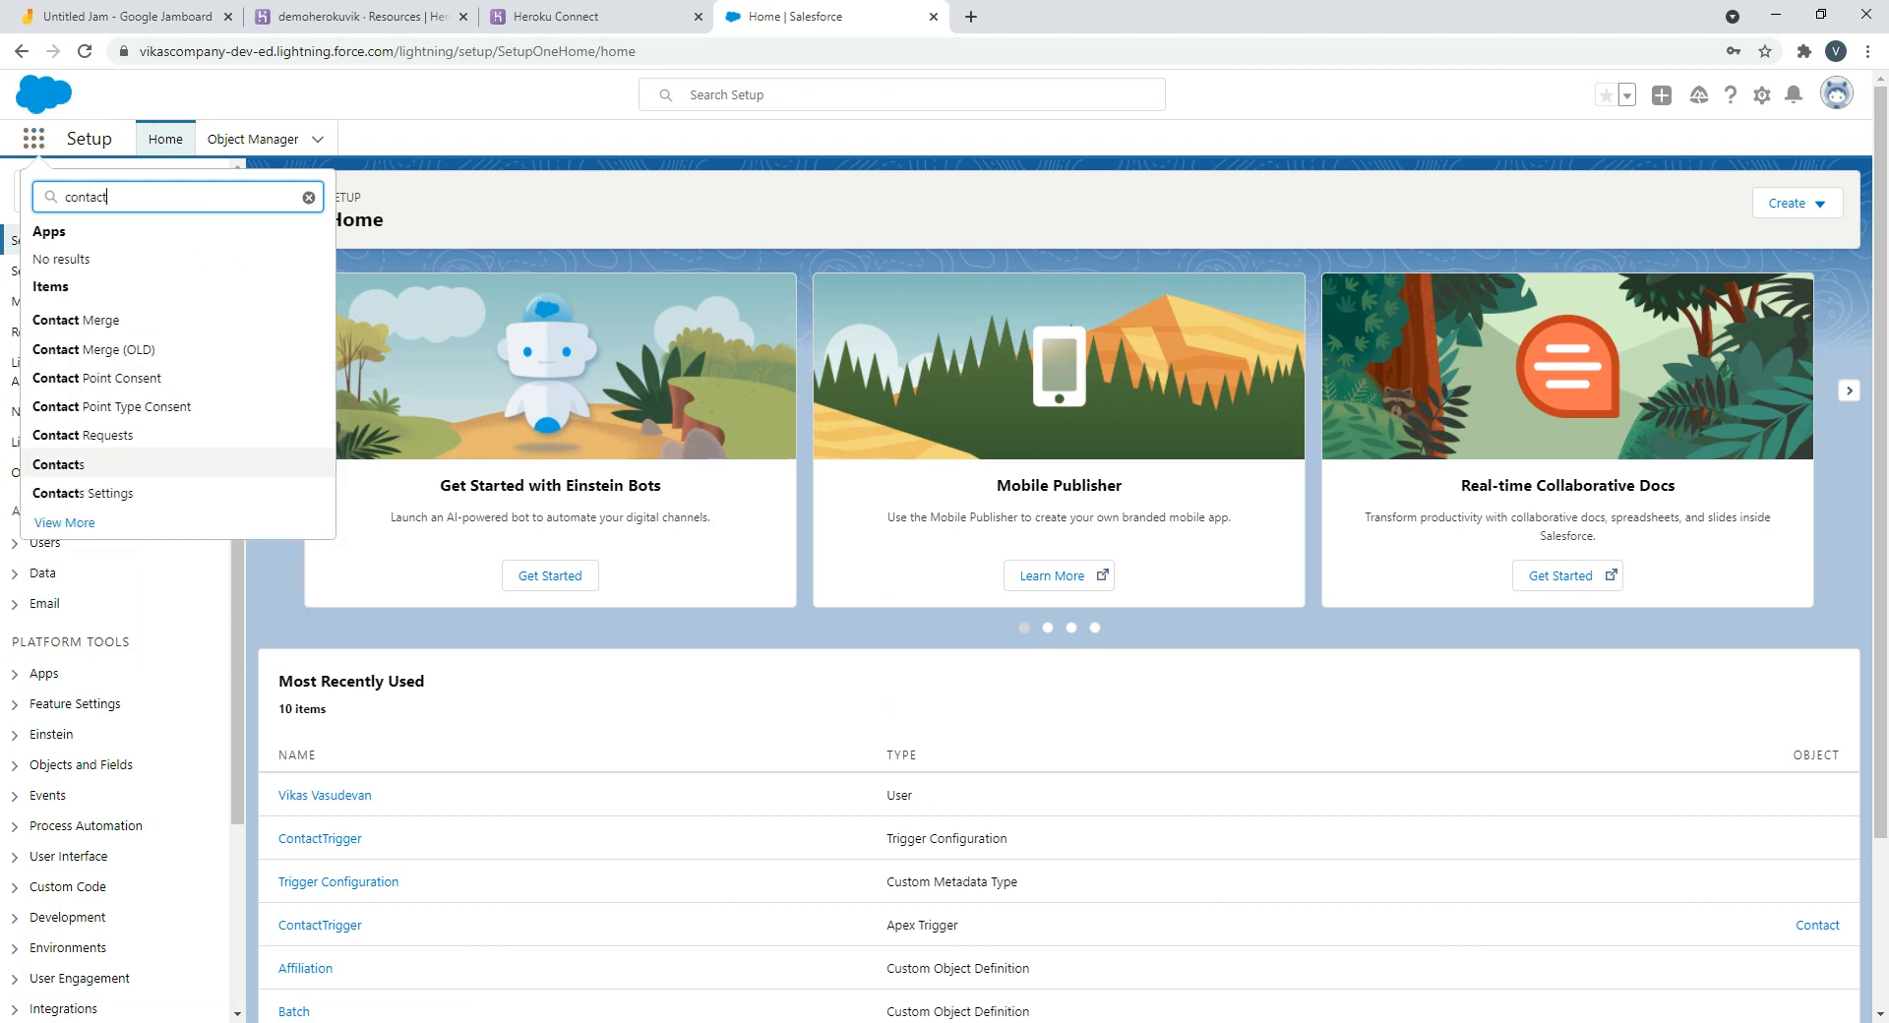
left_click(58, 464)
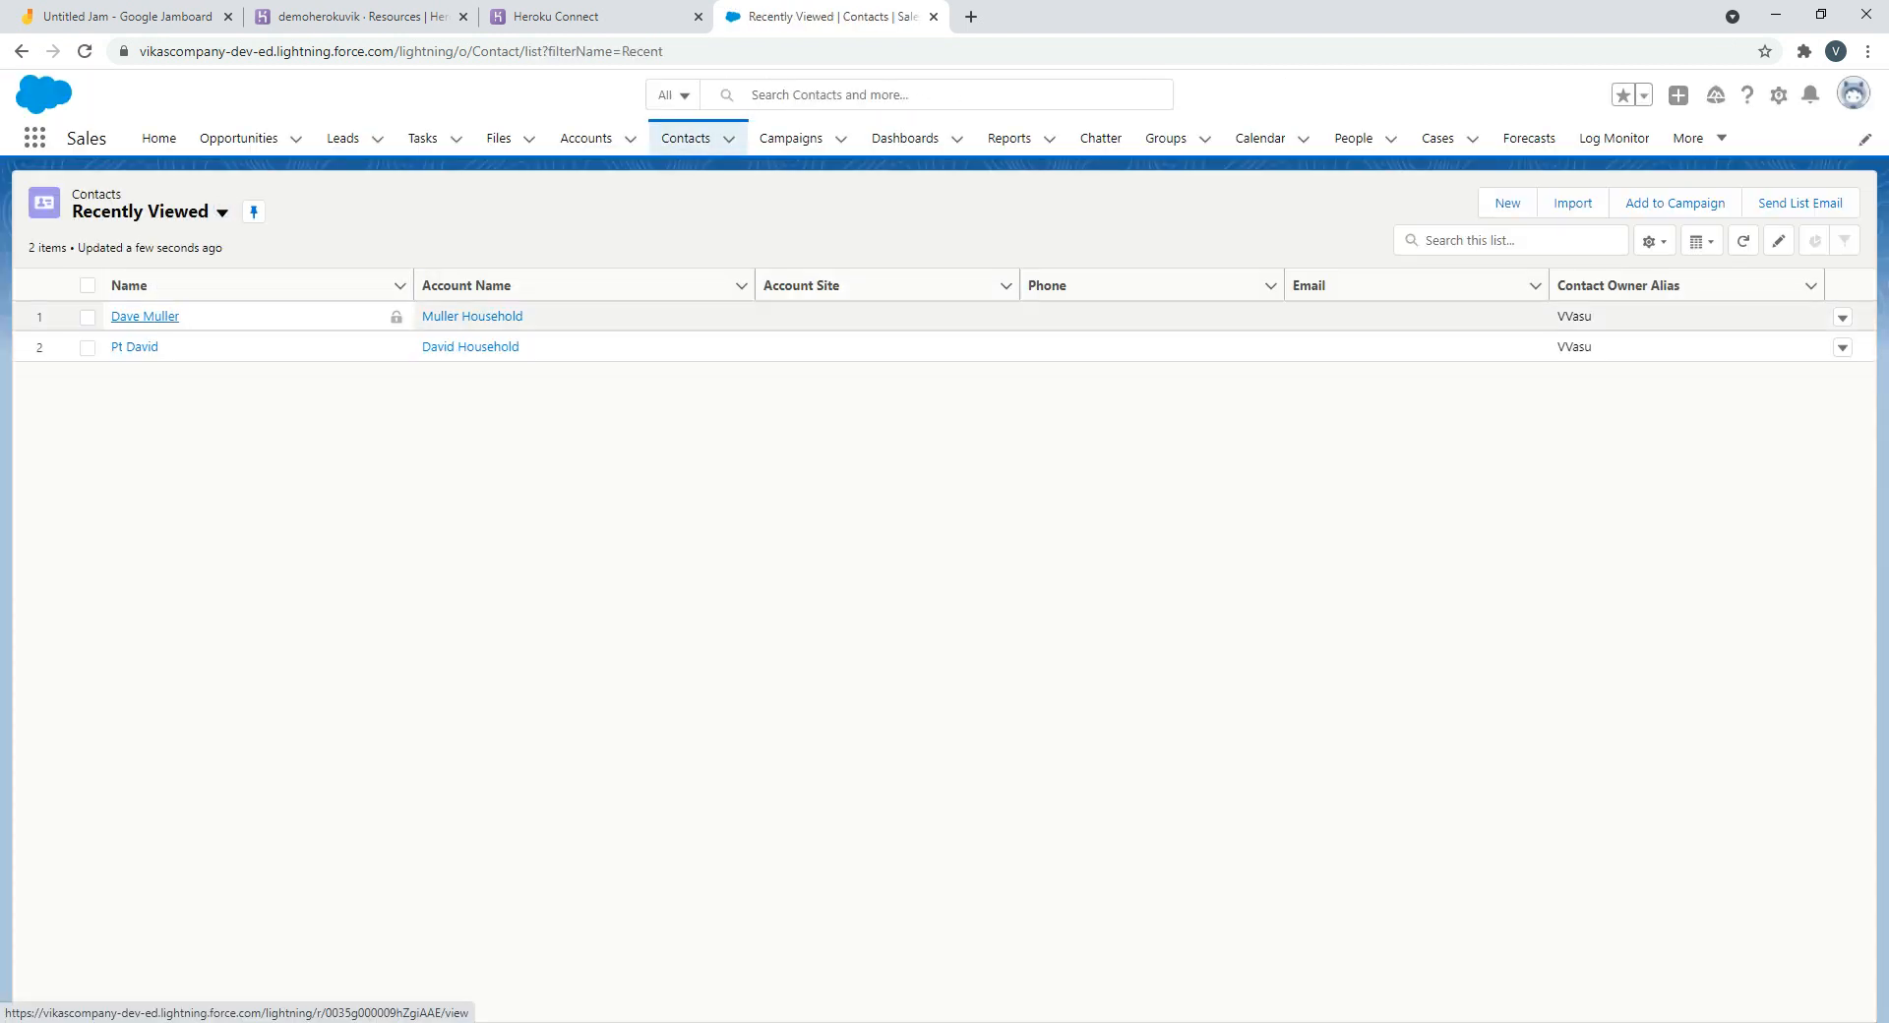
Create a new contact with only a first and last name, save it and display the record's details
left_click(1508, 202)
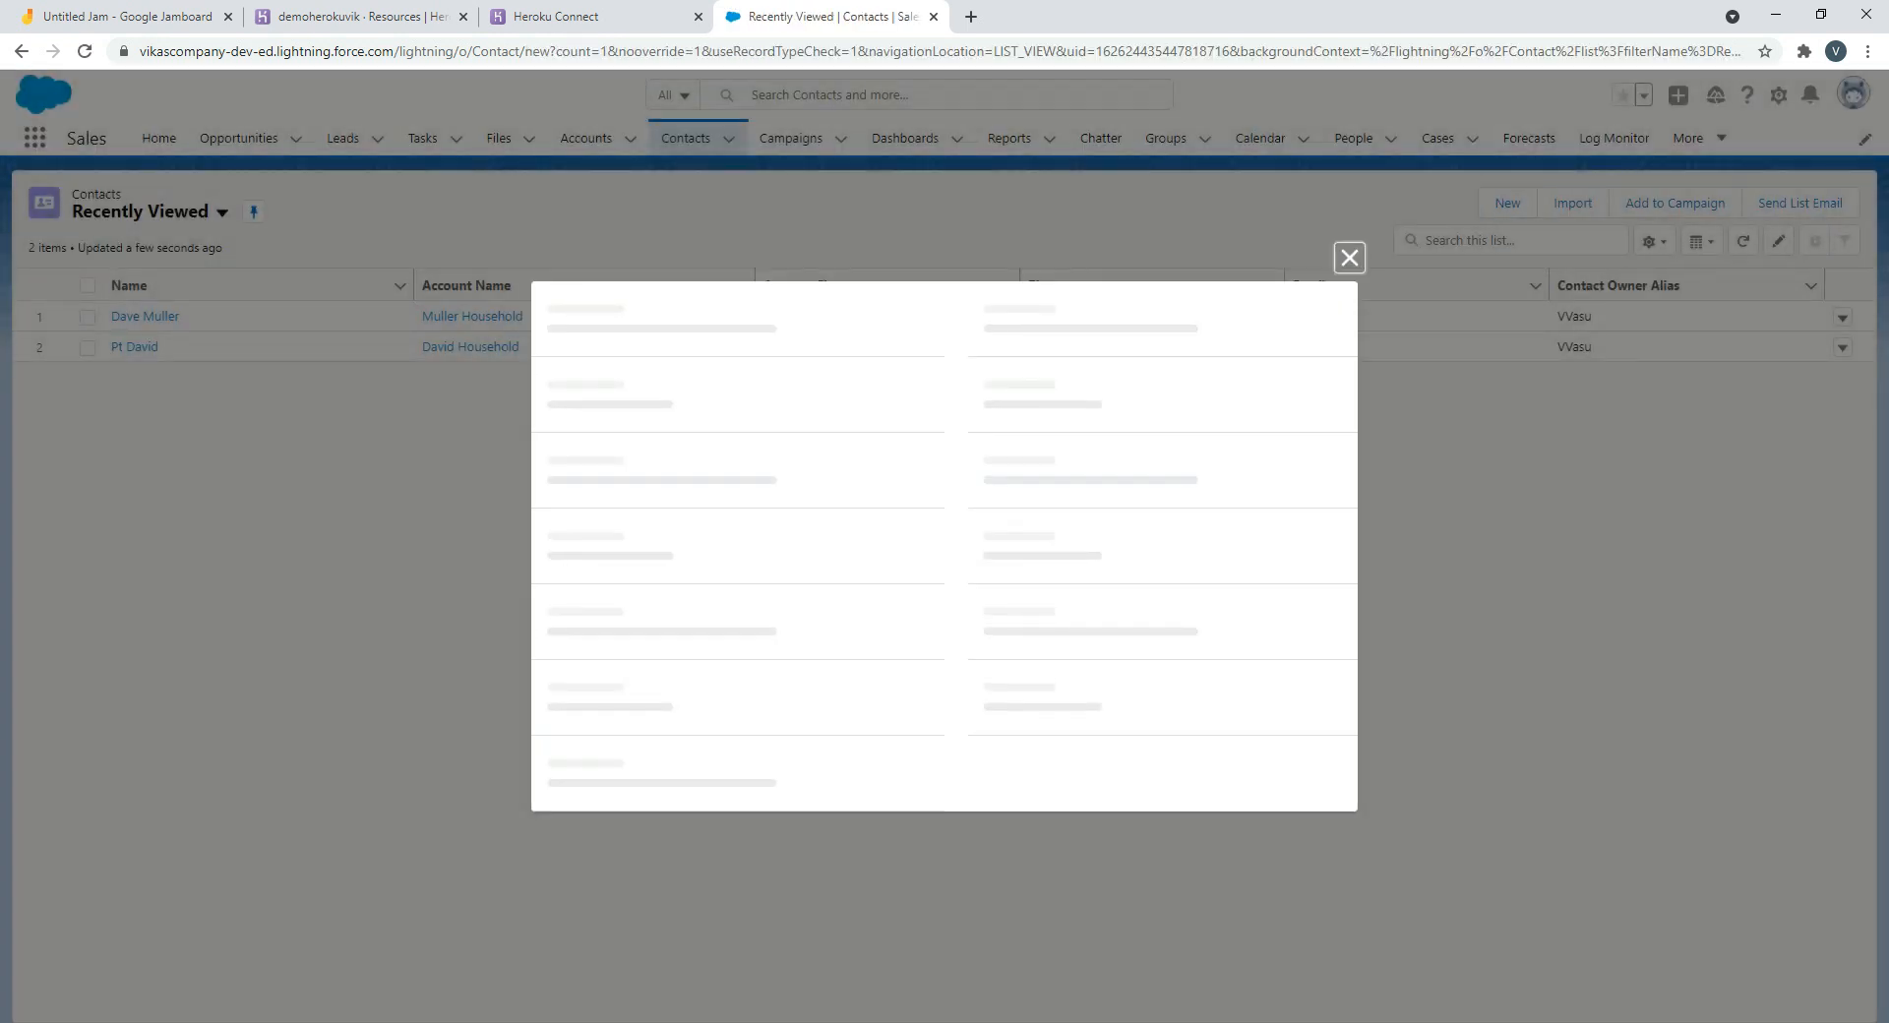
left_click(746, 404)
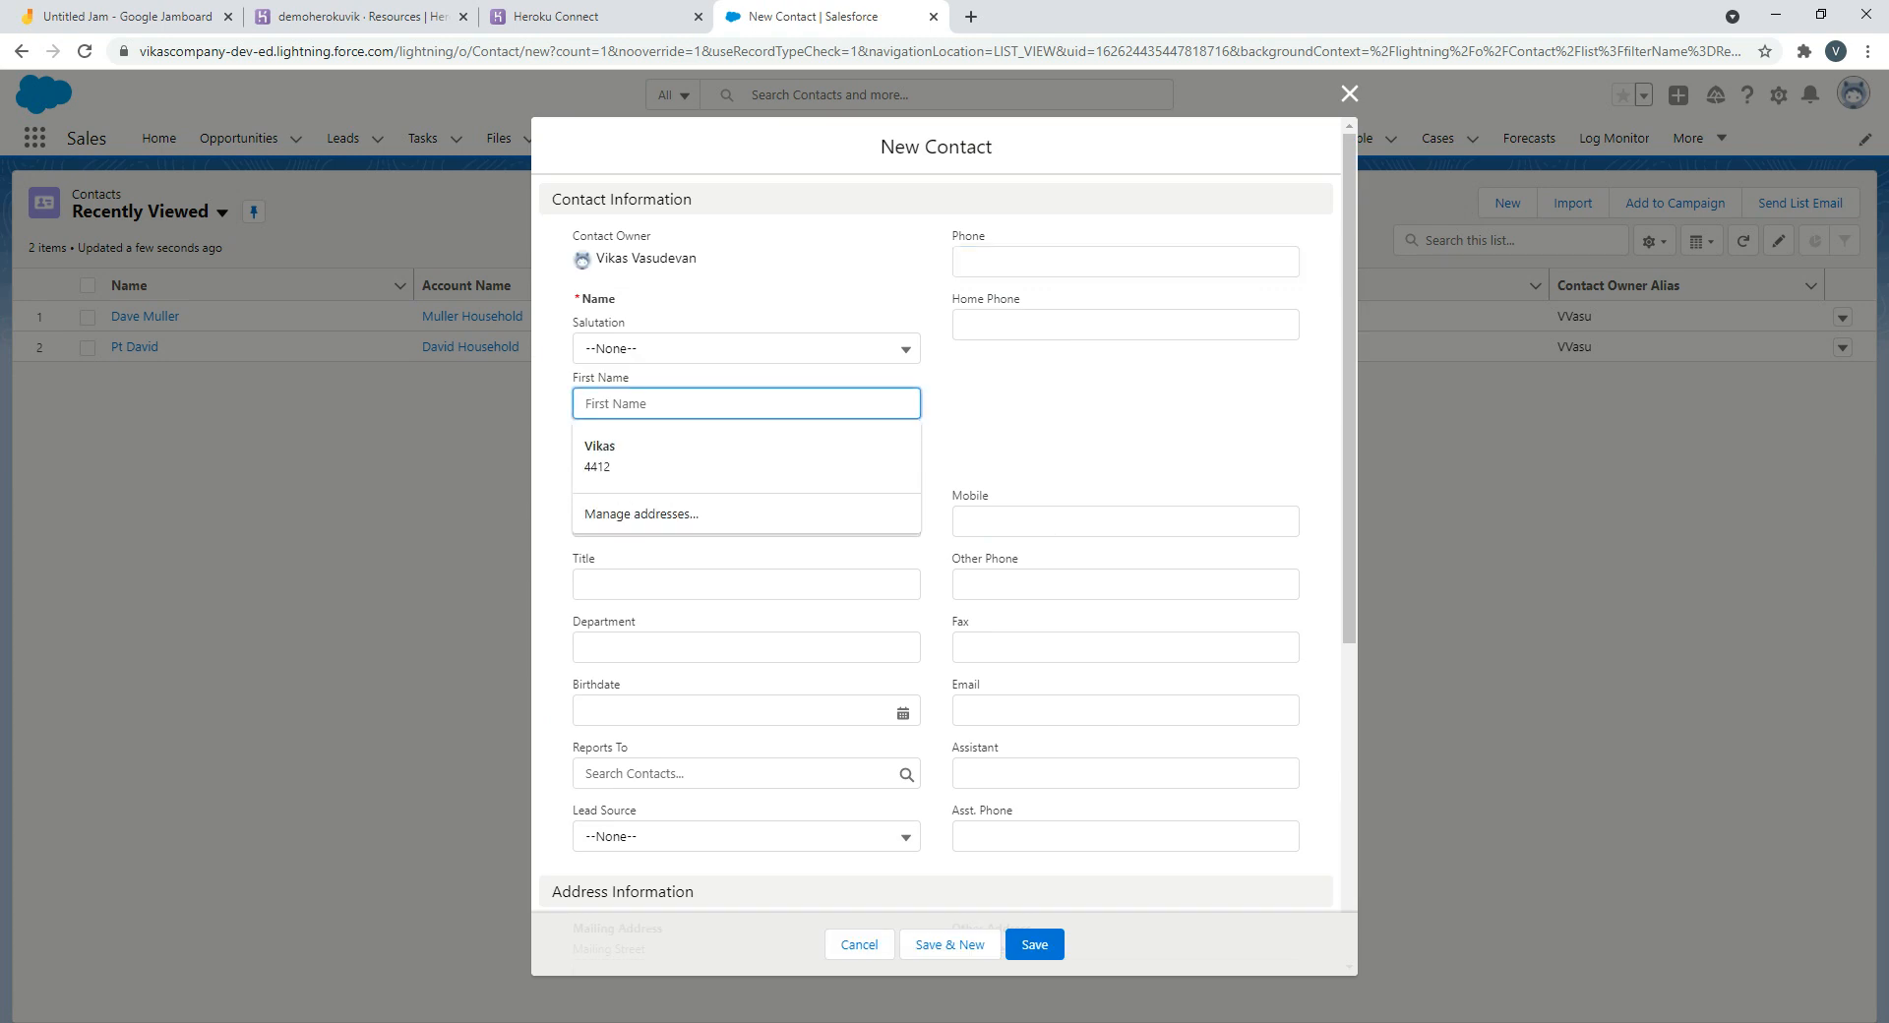
type("Beer")
key("Tab")
type("Mates")
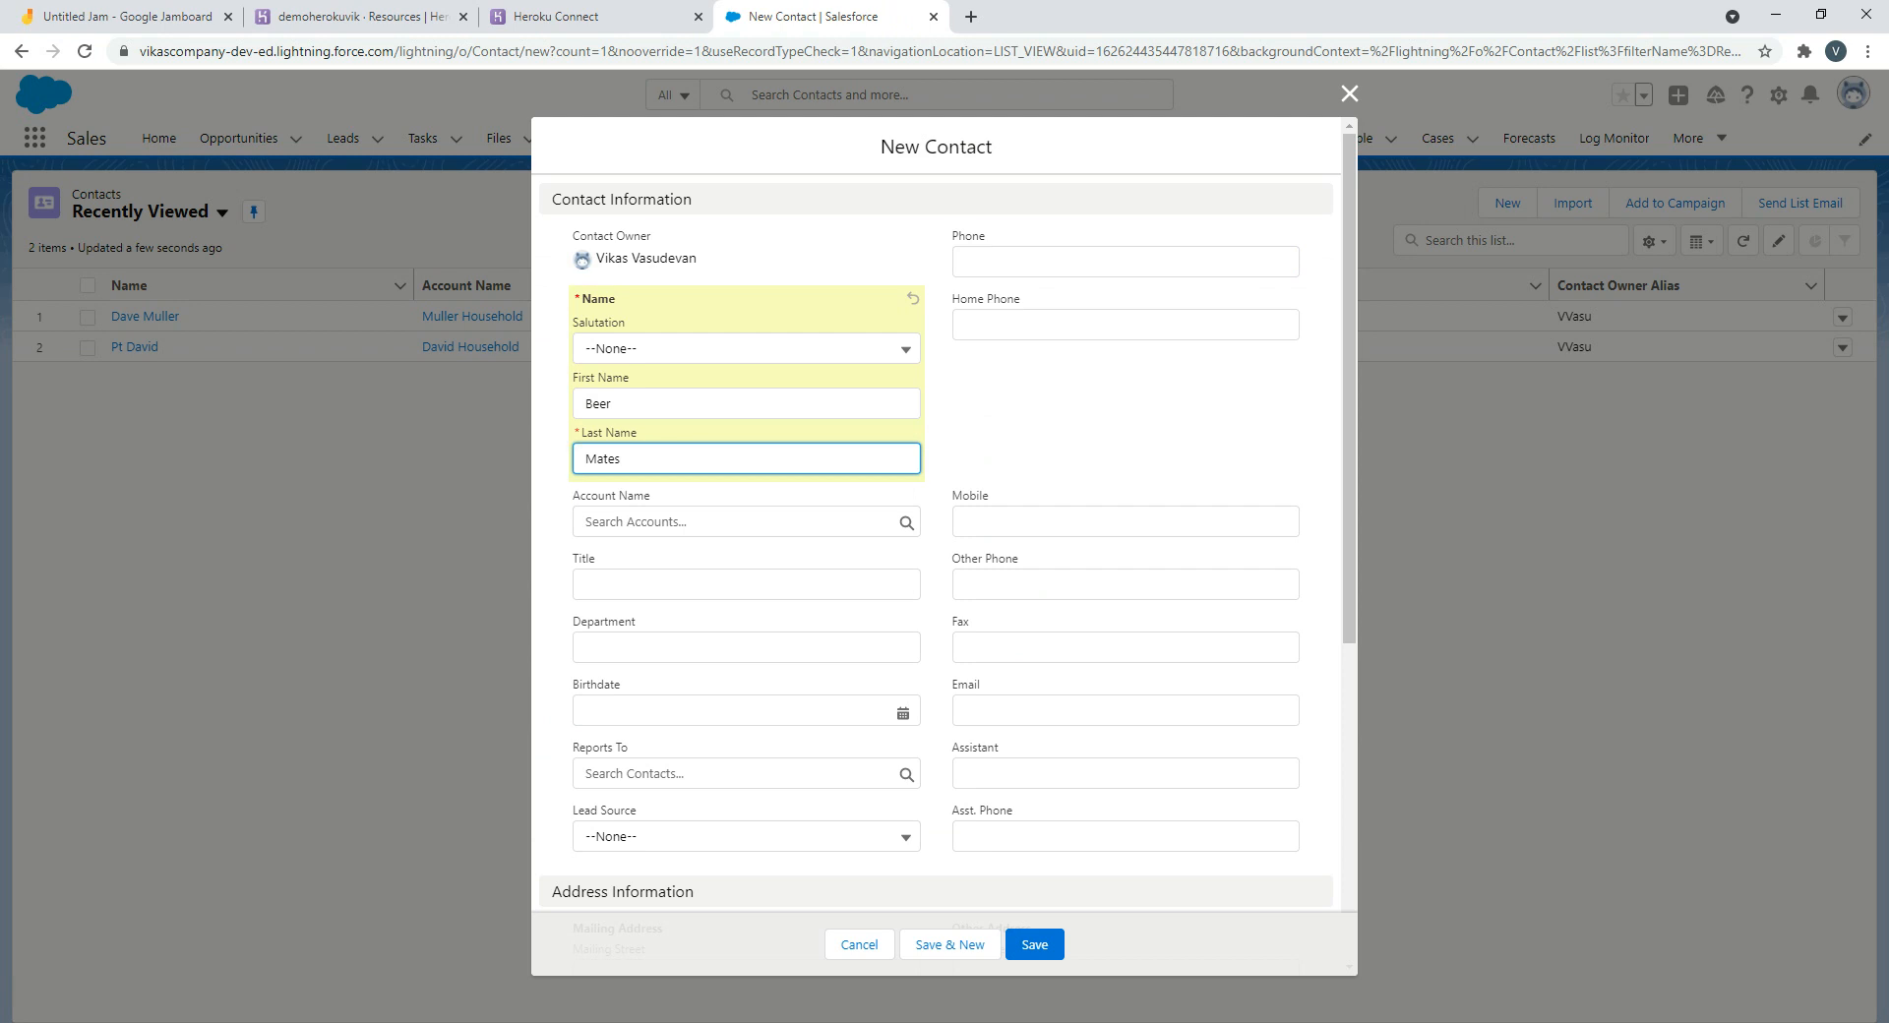
key("Return")
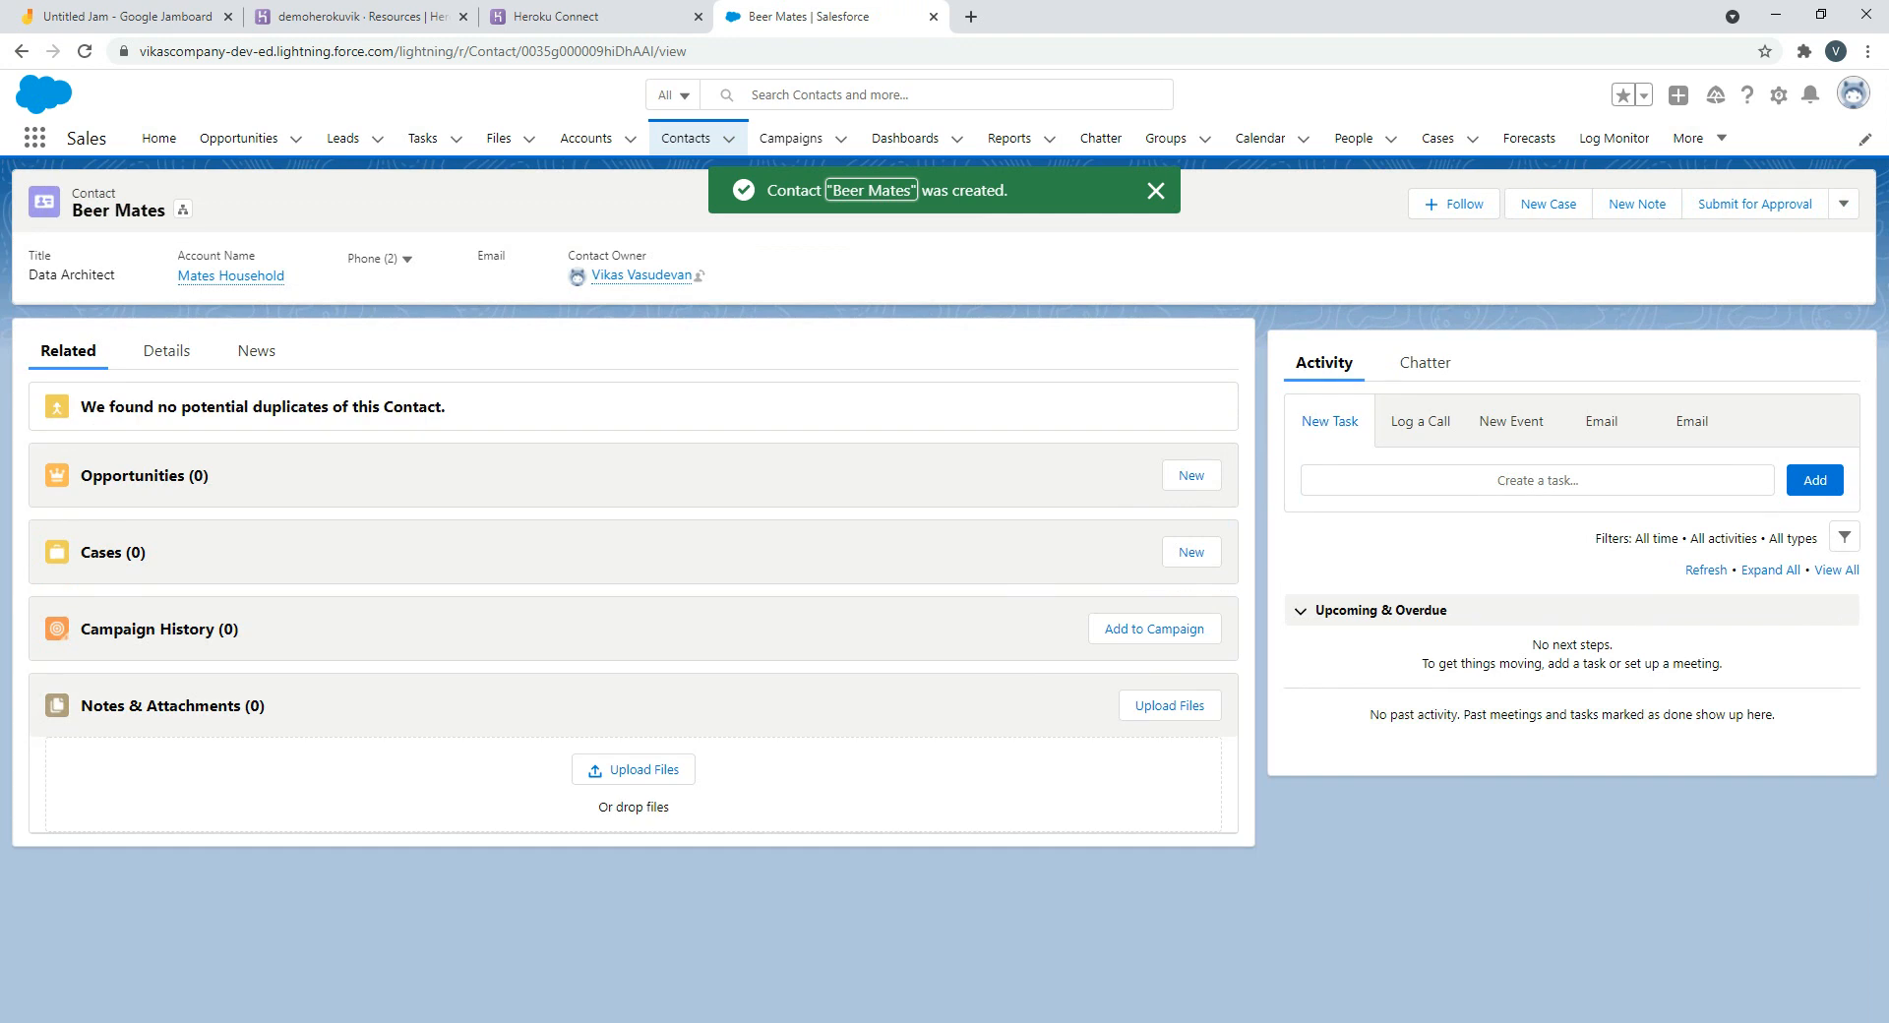
left_click(165, 351)
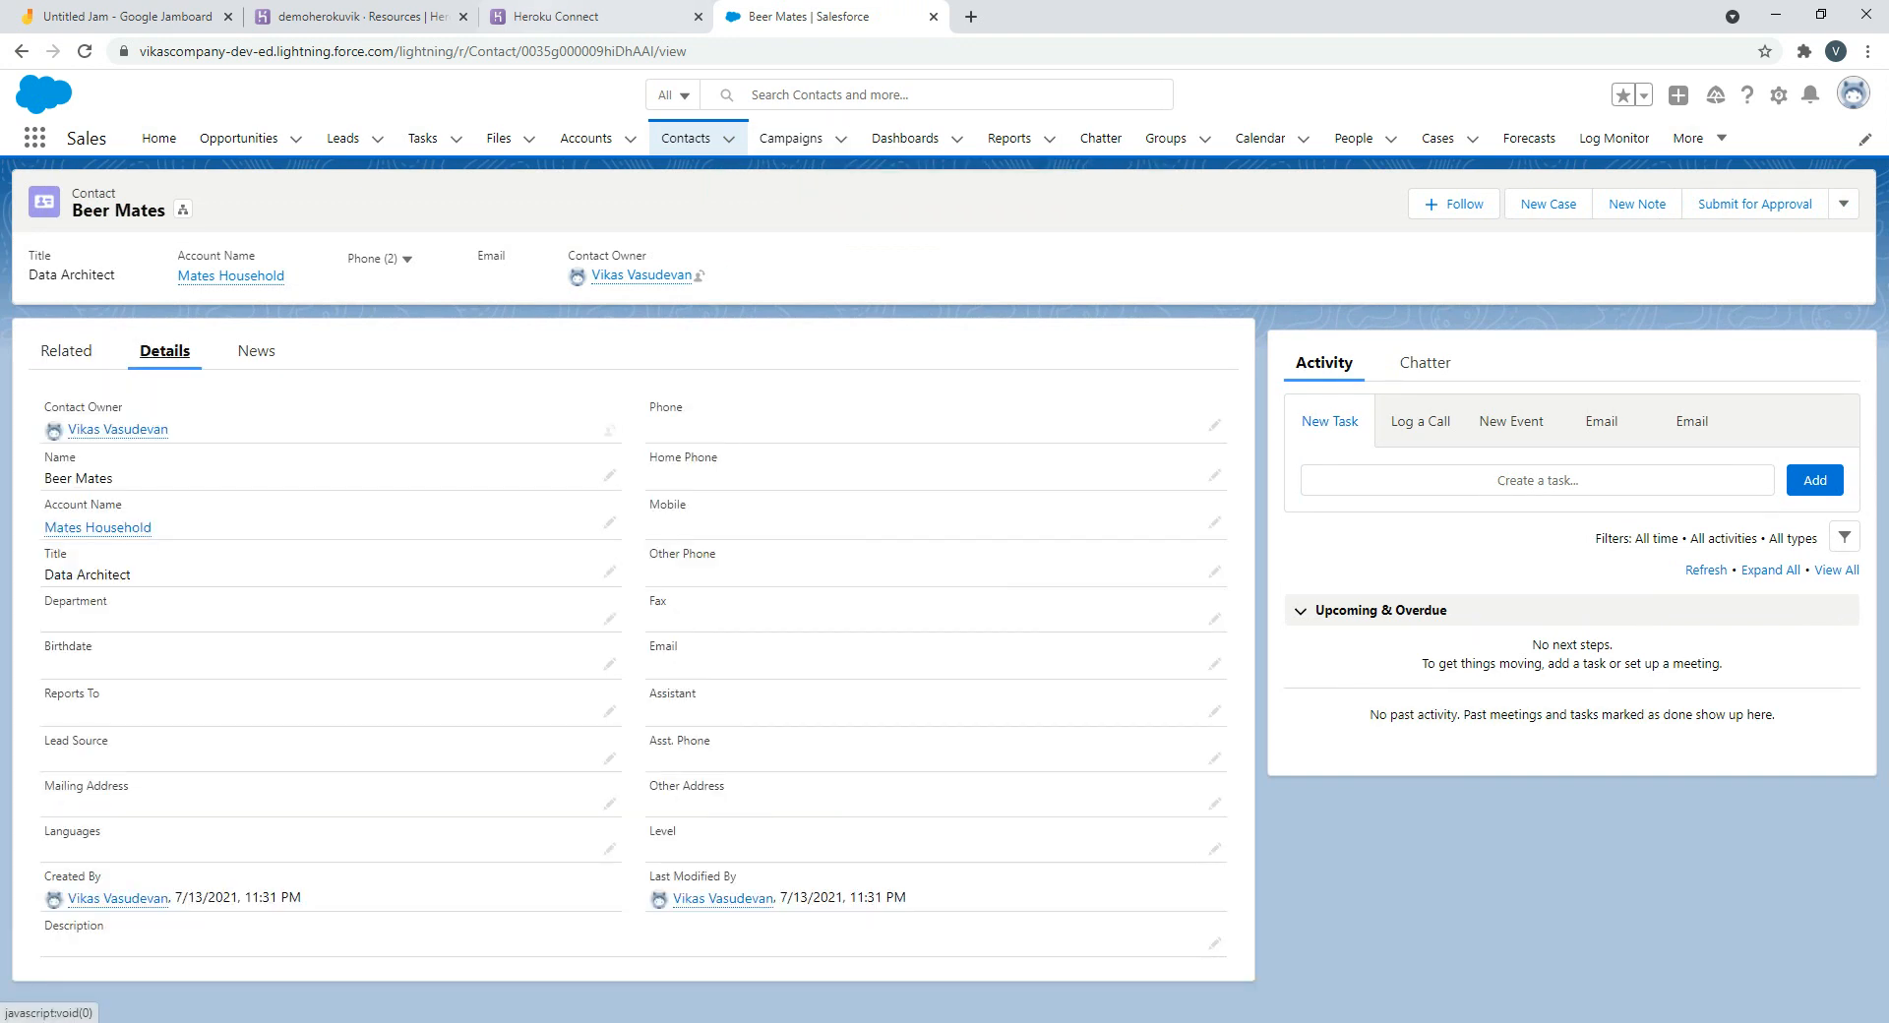
Switch to Heroku Connect and review the connection overview's activity period options and the Missing Log Configuration notification
key("ctrl+shift+Tab")
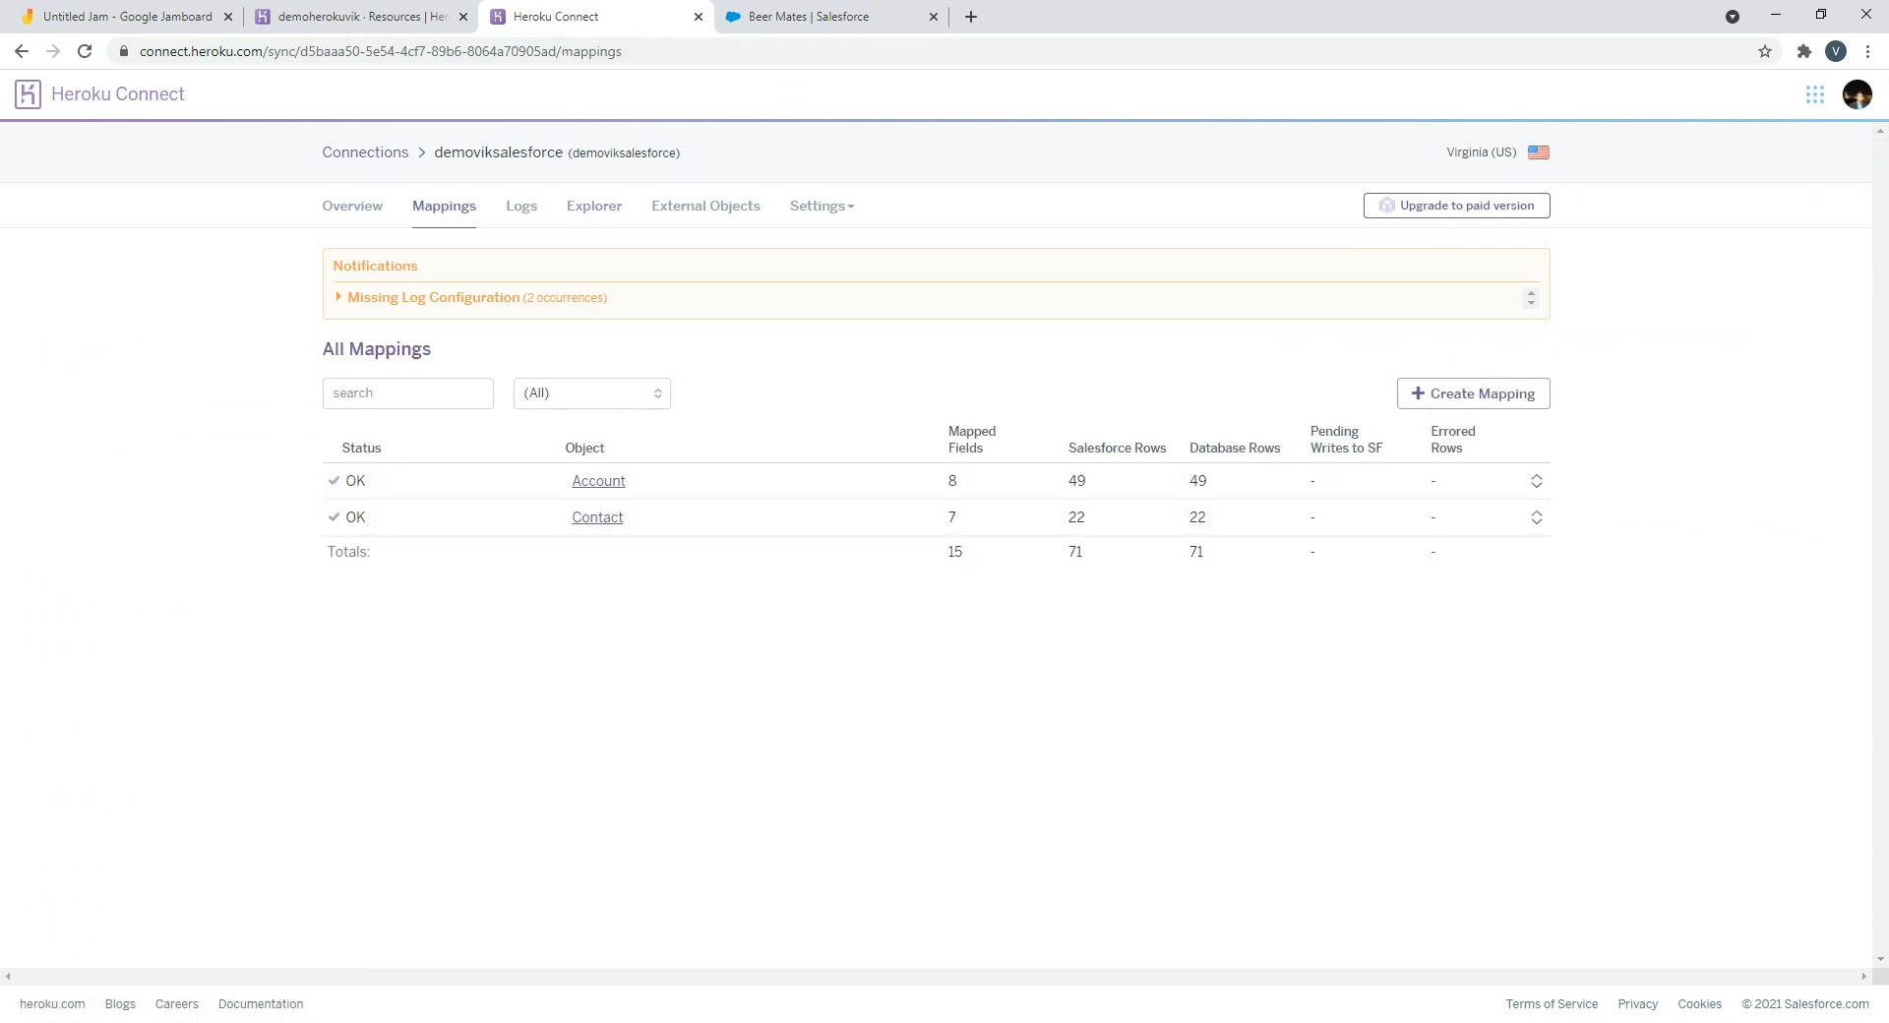
left_click(353, 206)
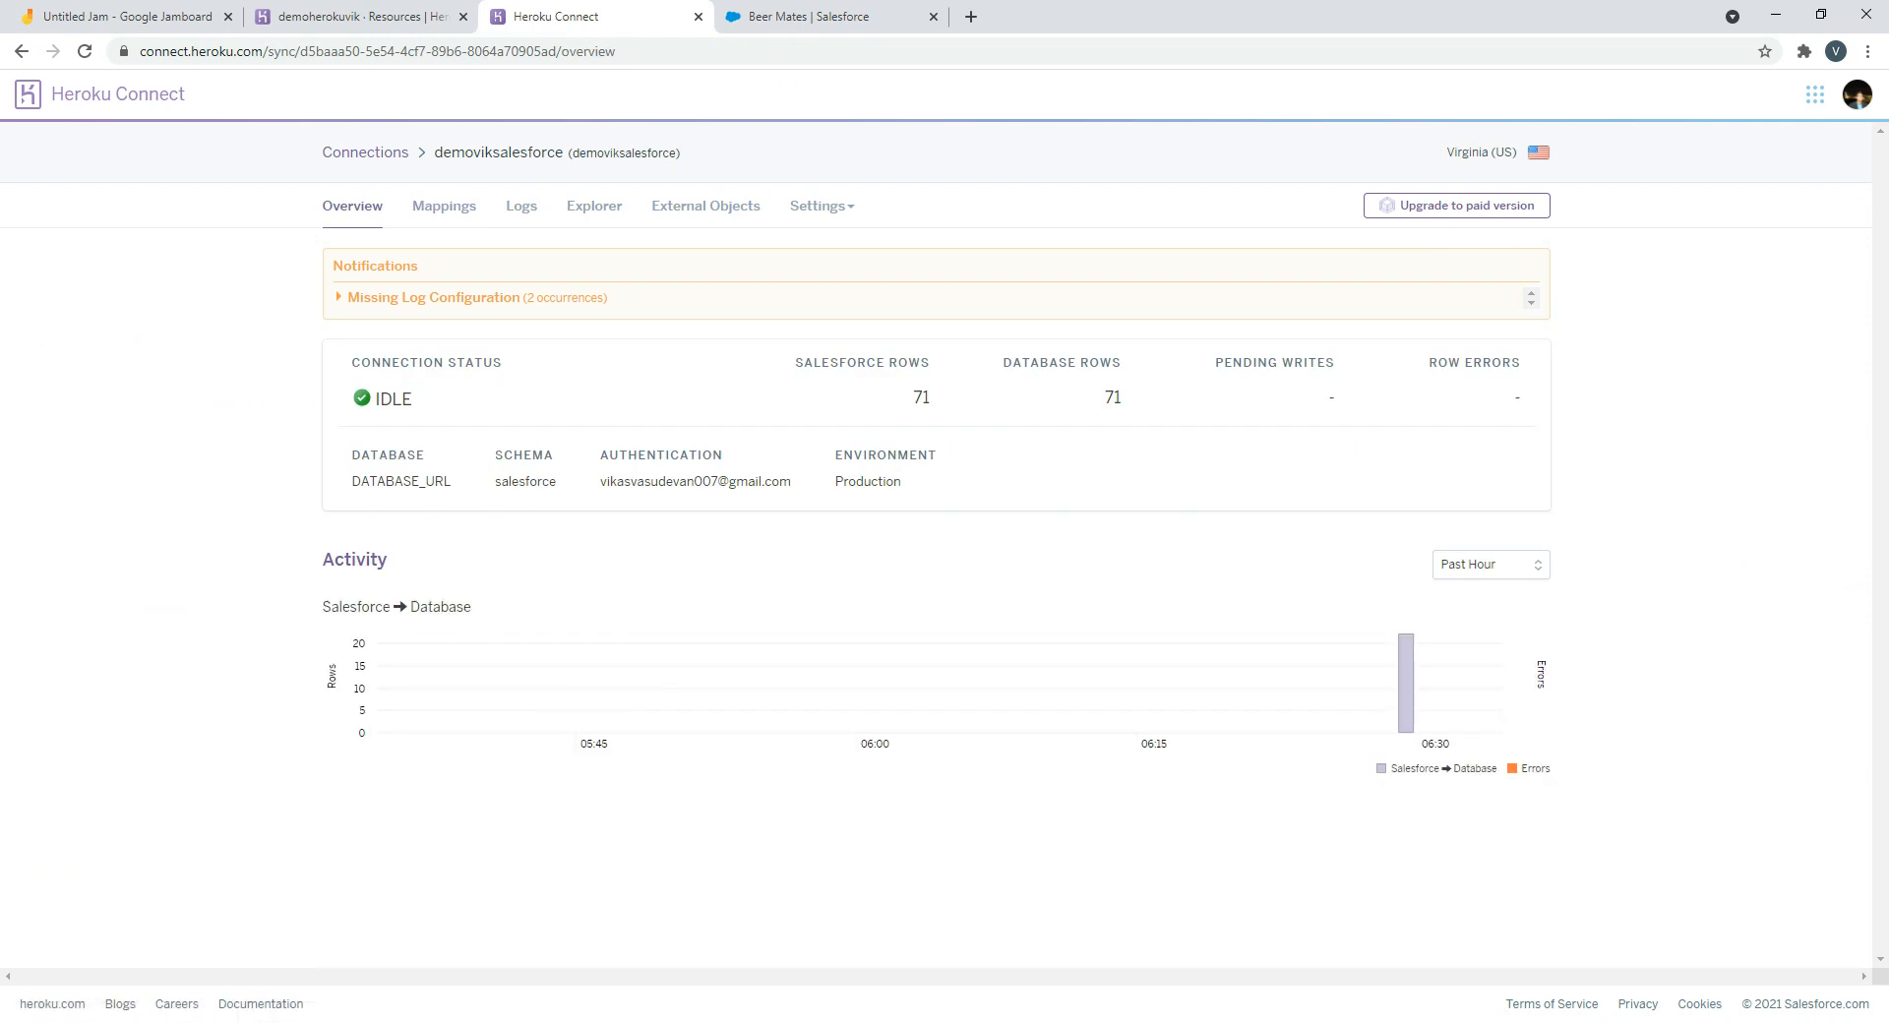
left_click(1491, 565)
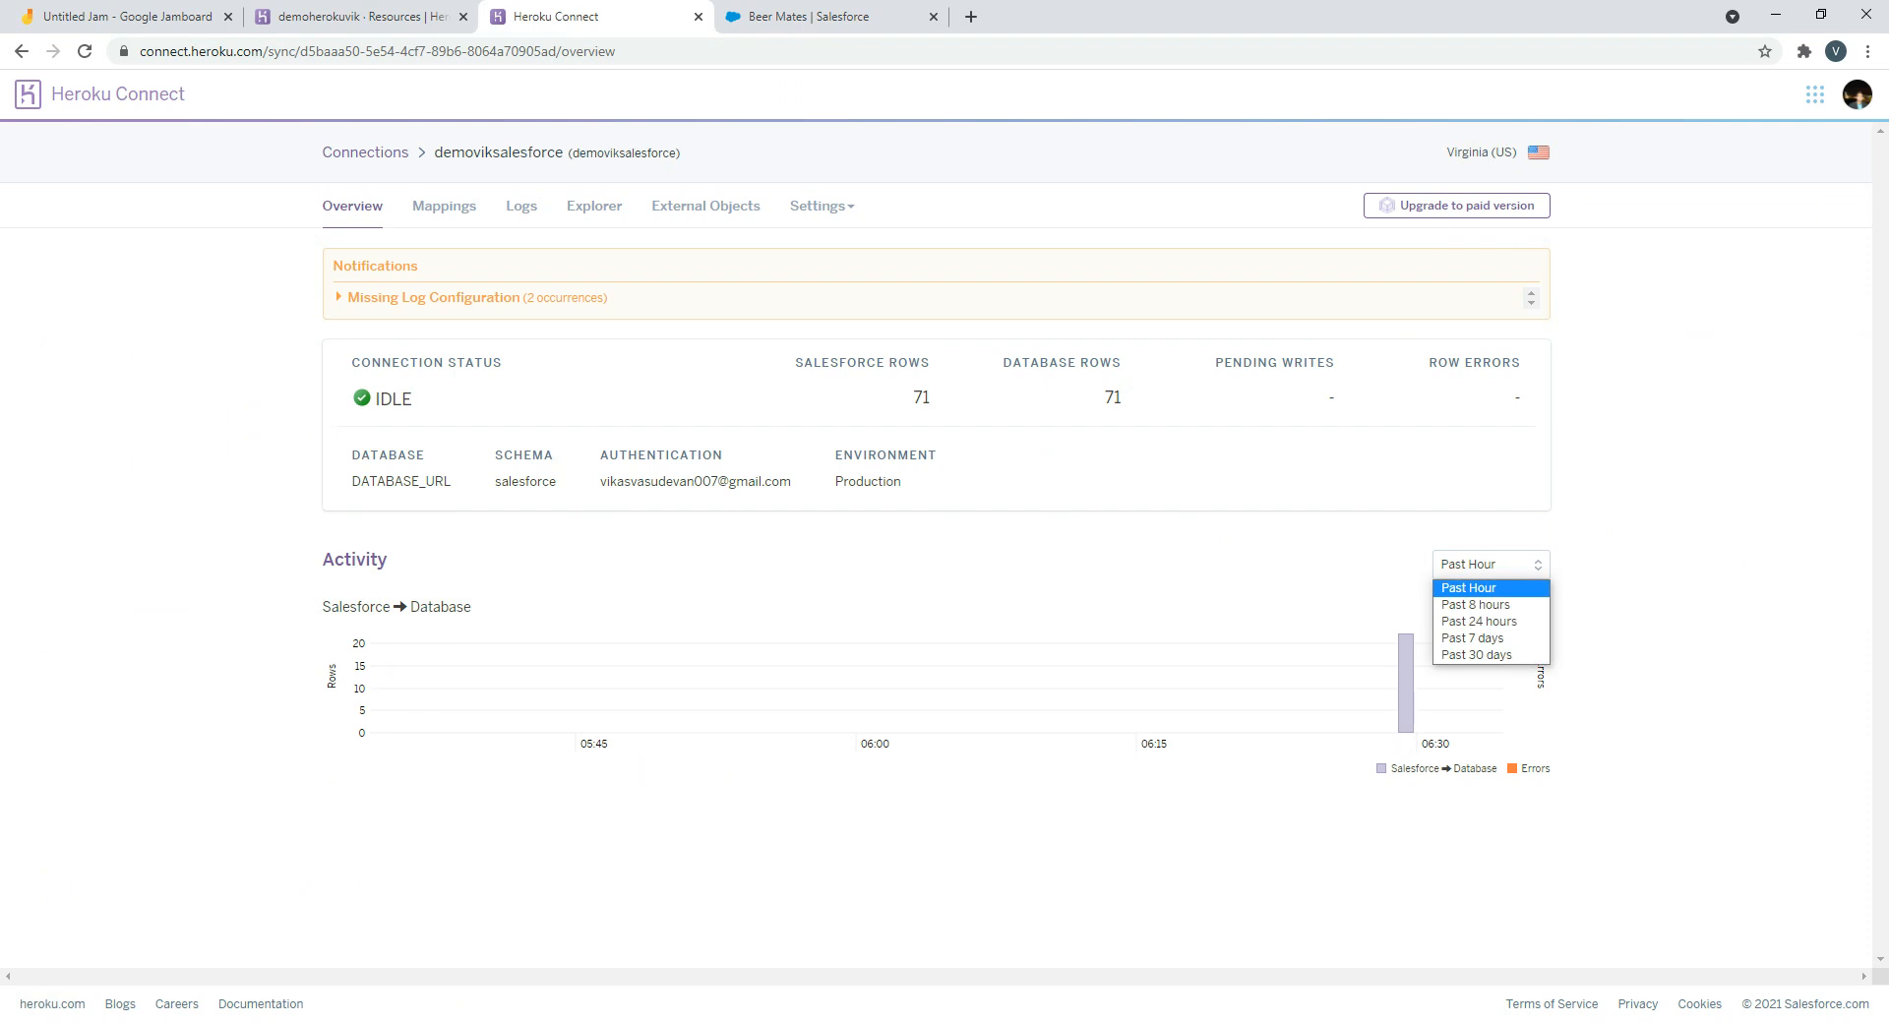
left_click(1491, 565)
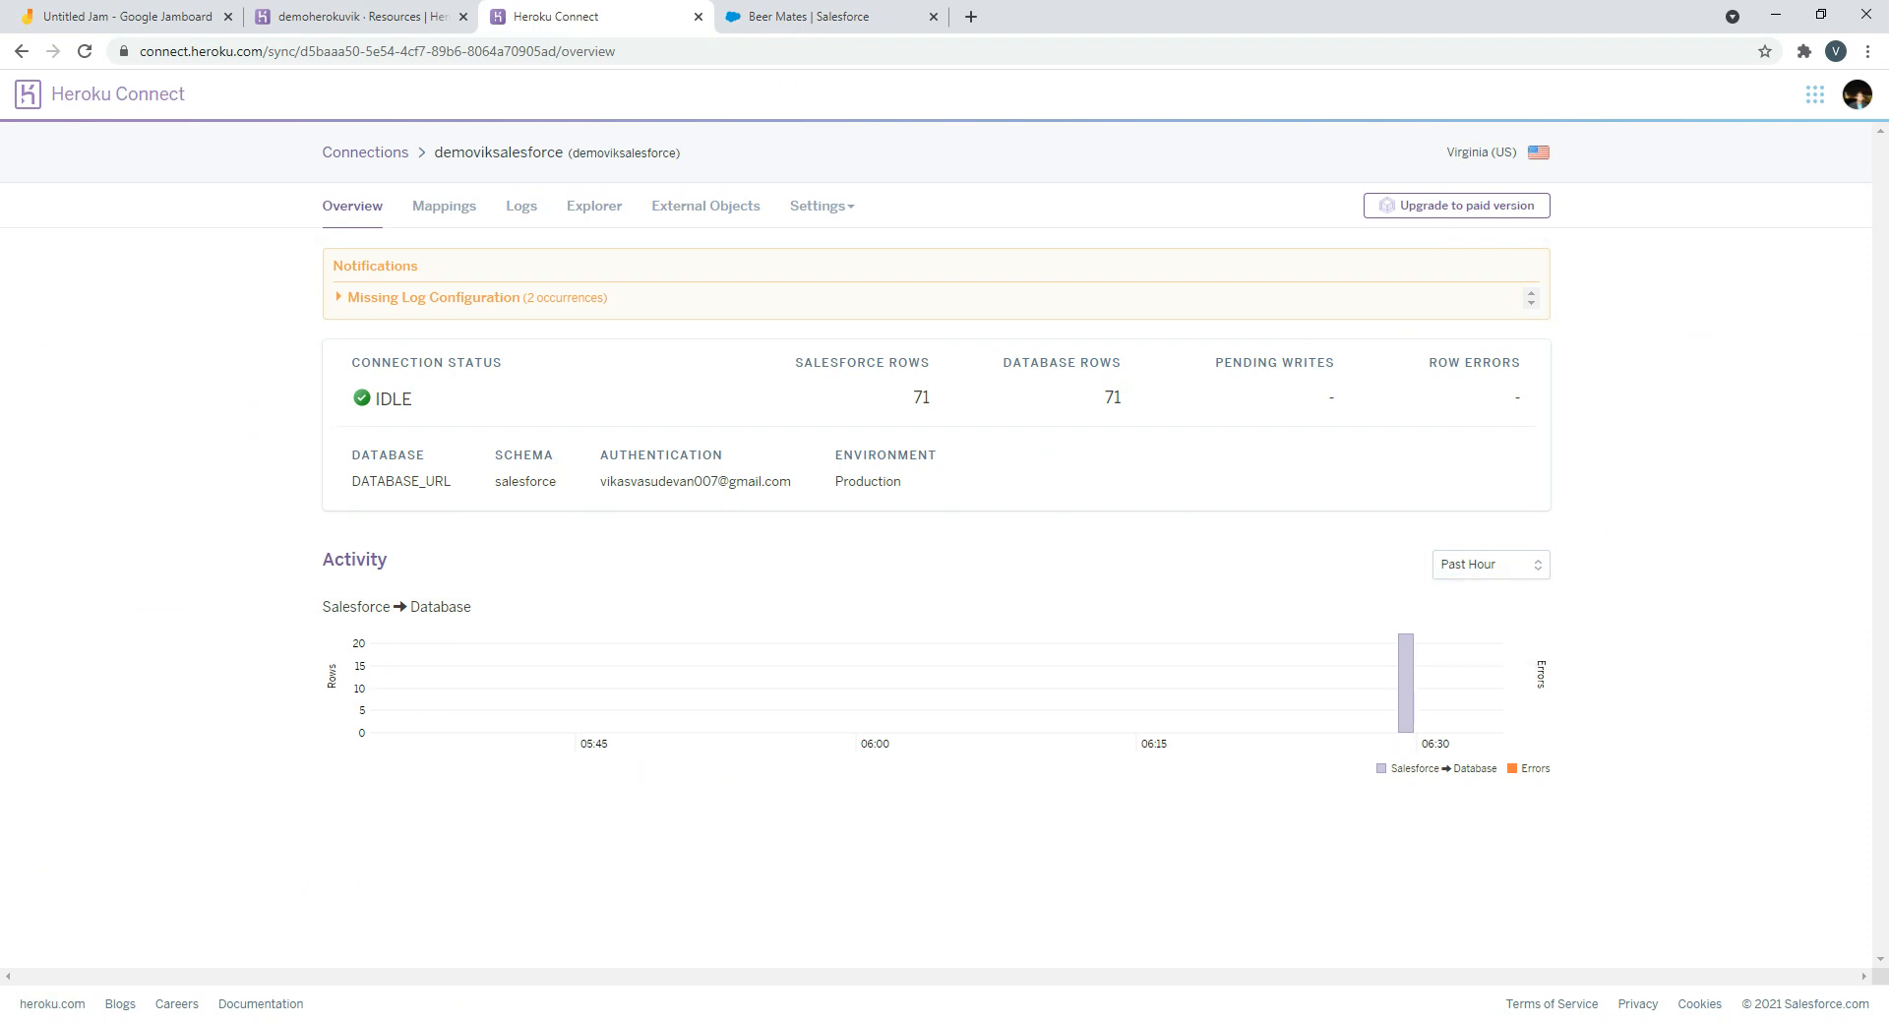
left_click(426, 297)
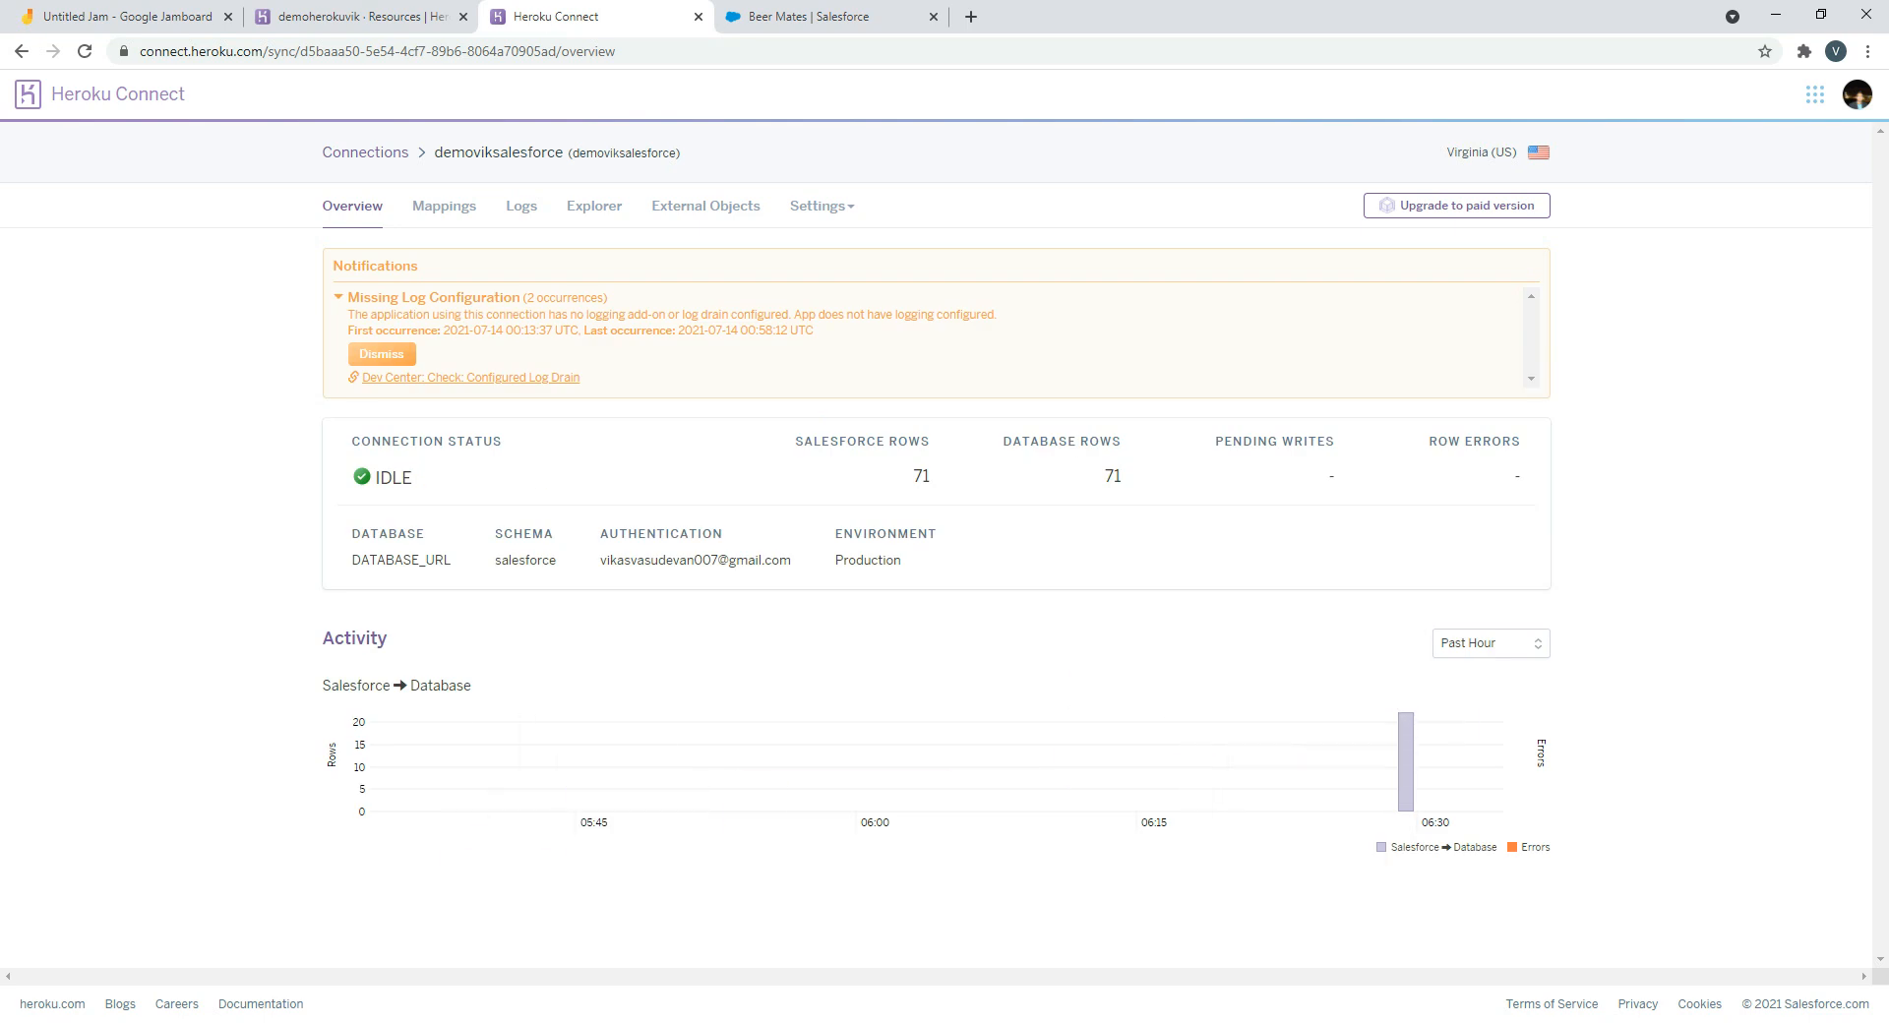
Look through the connection's mappings, logs and explorer, and examine the OData service URL of its external objects
left_click(444, 206)
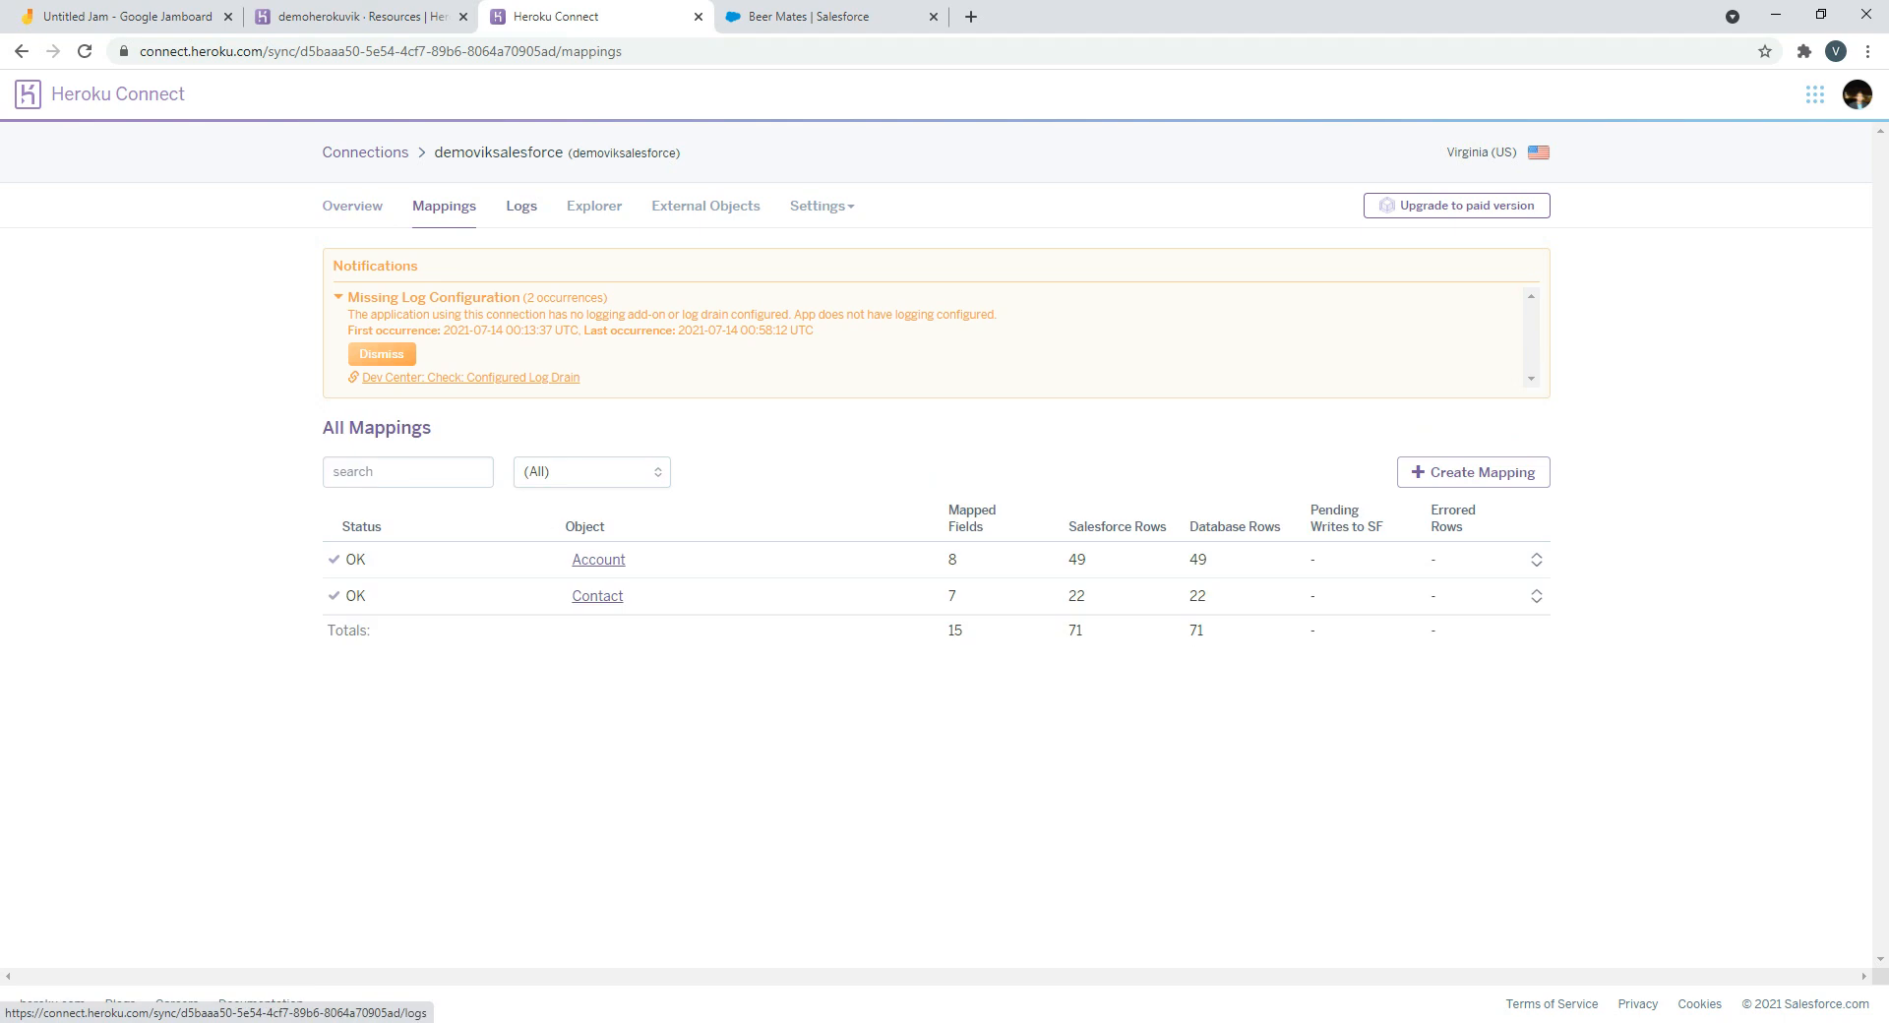
left_click(521, 206)
left_click(594, 206)
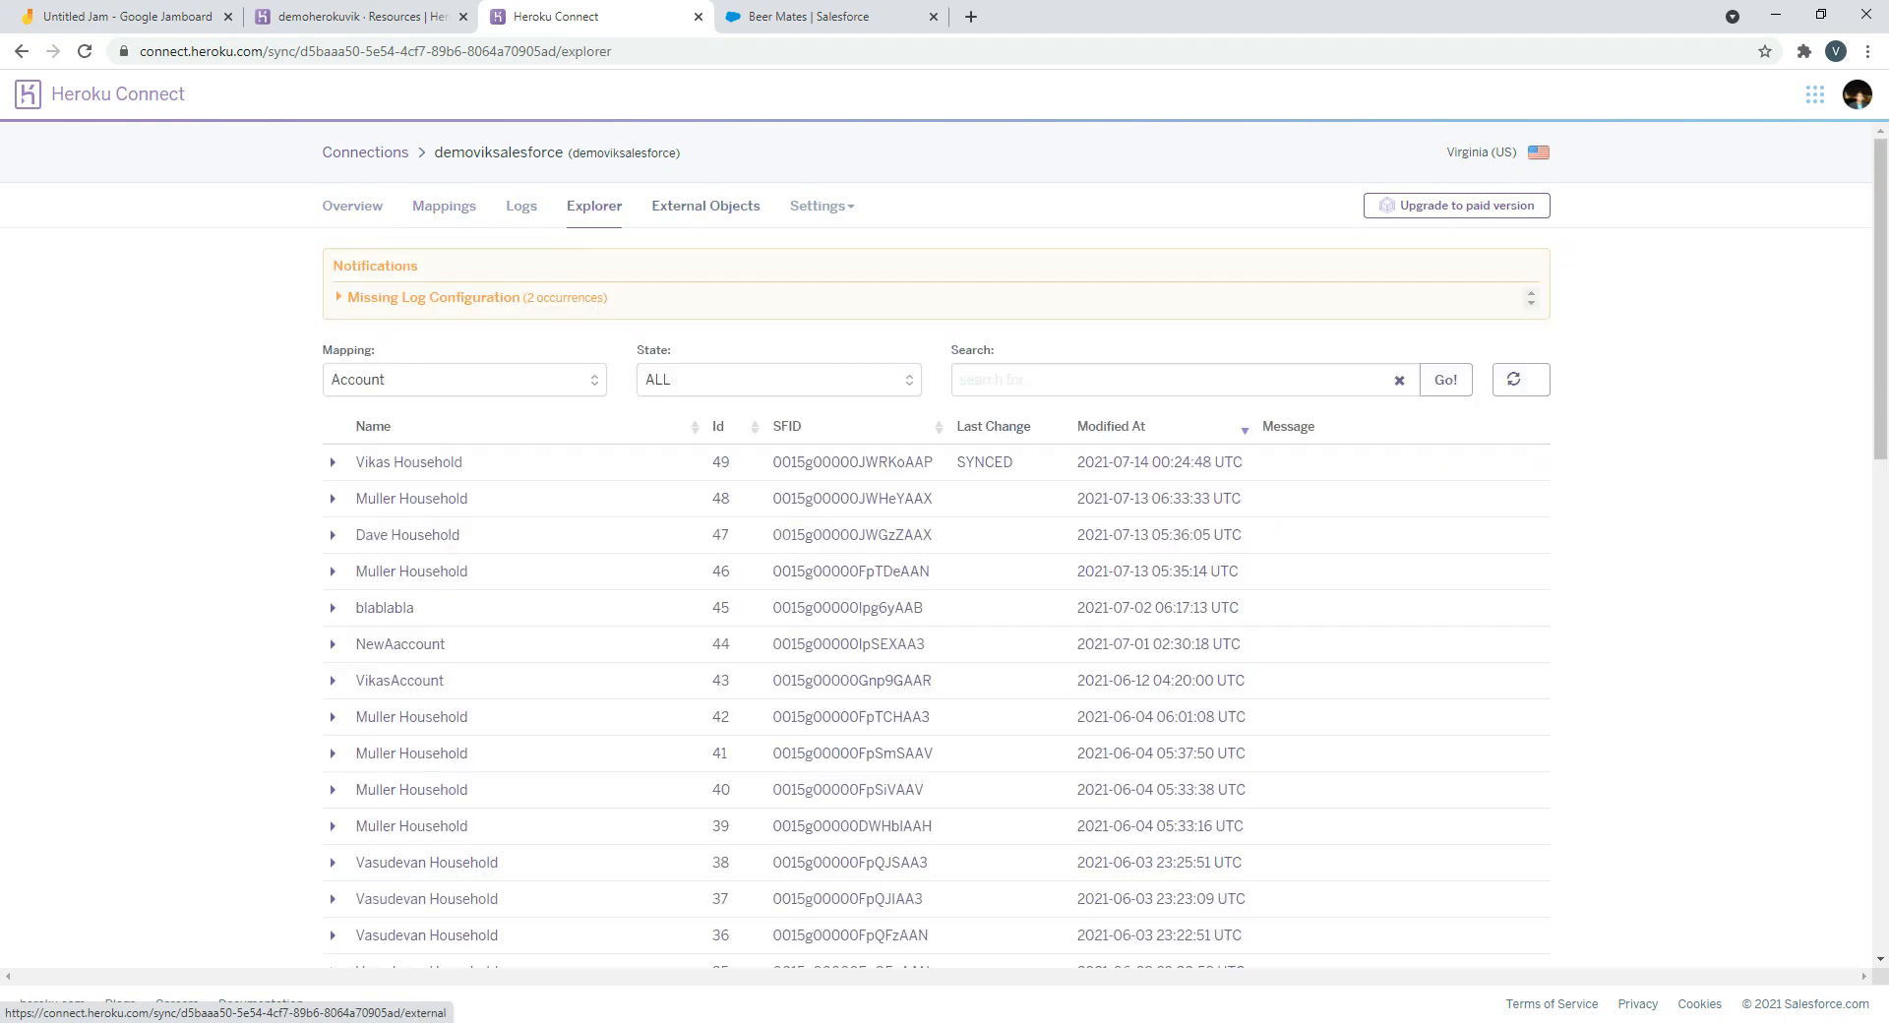
left_click(706, 205)
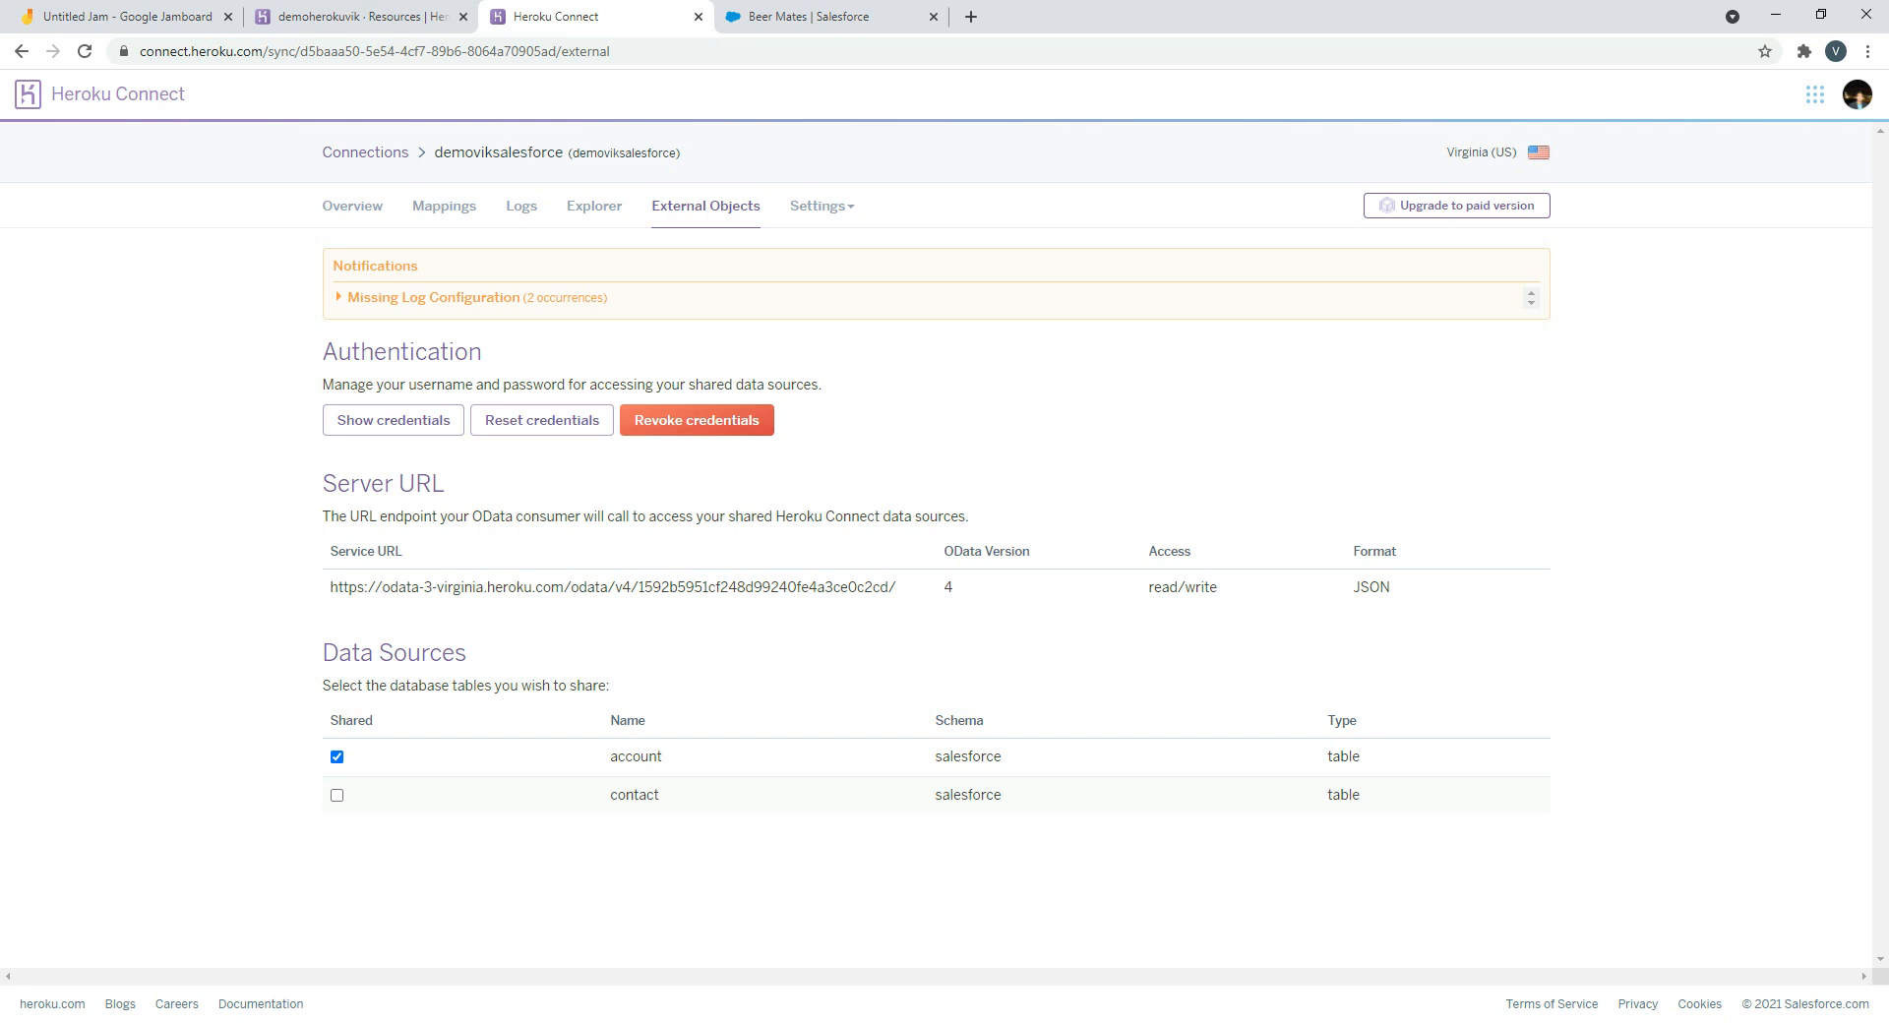
left_click_drag(336, 588, 897, 587)
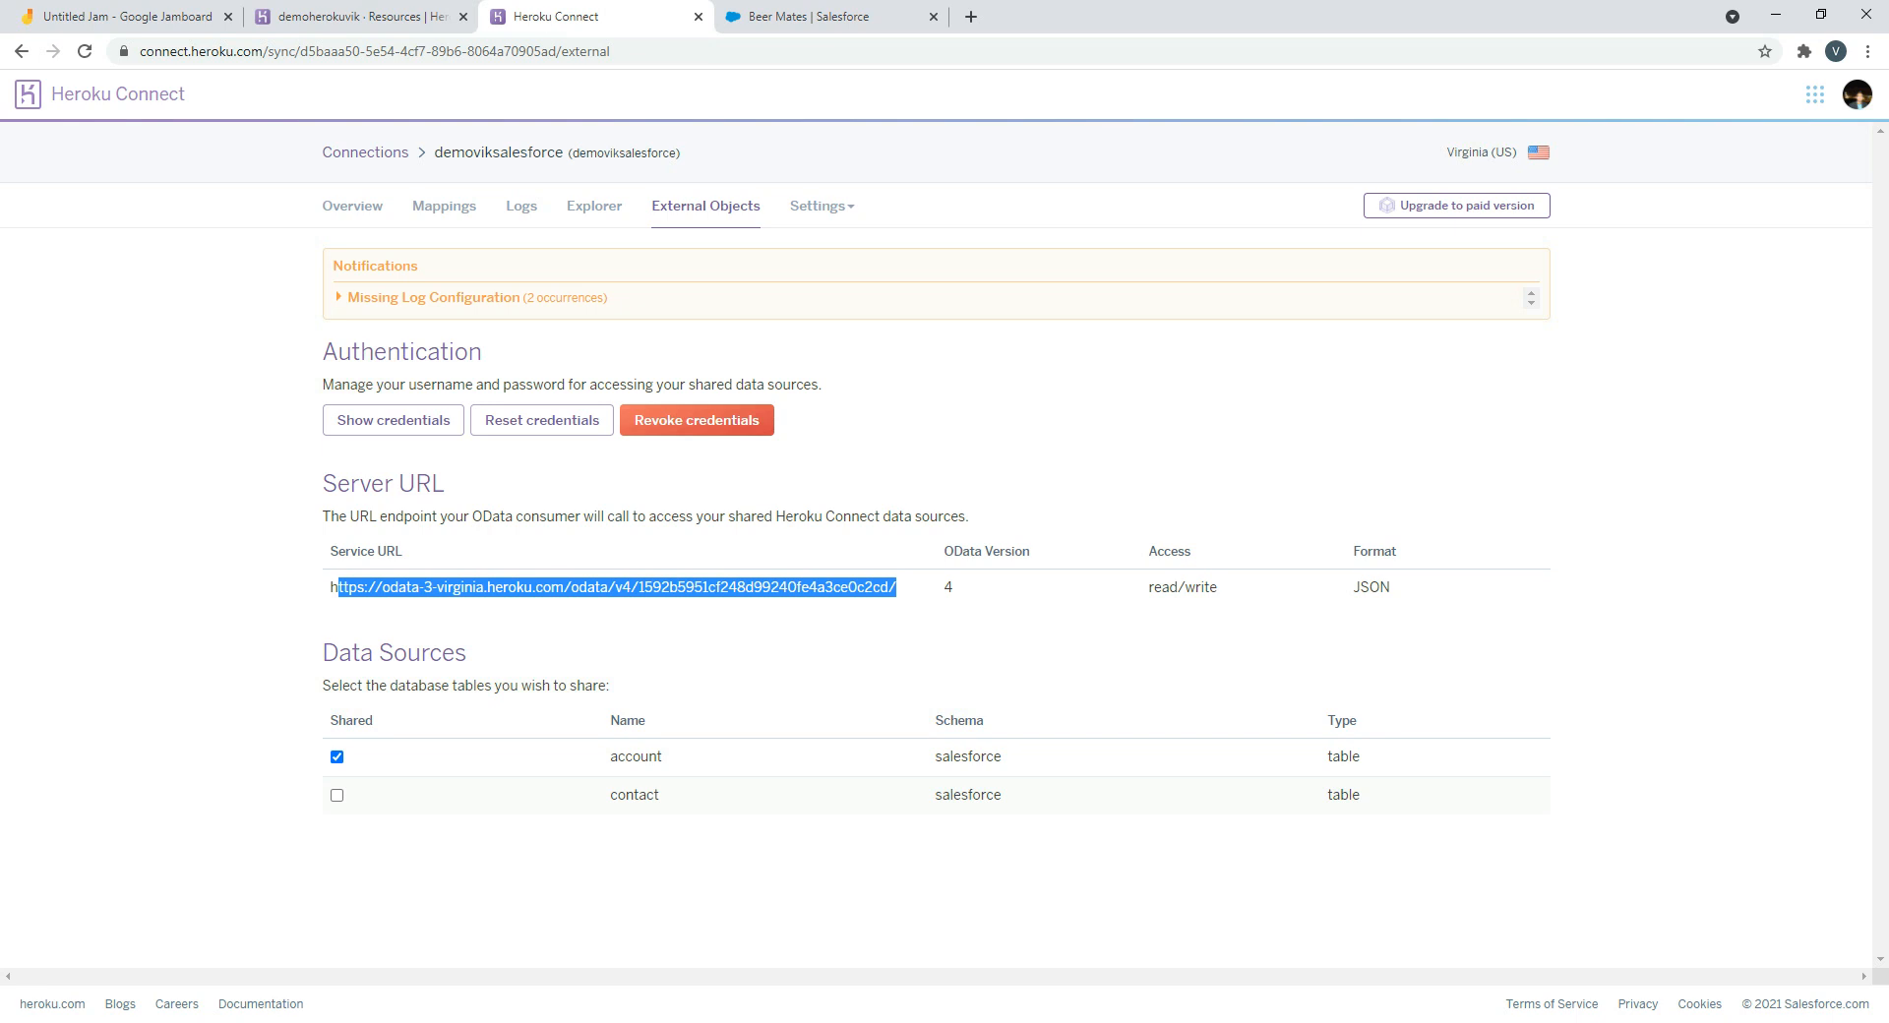
Review the connection's database settings and common PSQL commands, highlighting the account table query
left_click(818, 206)
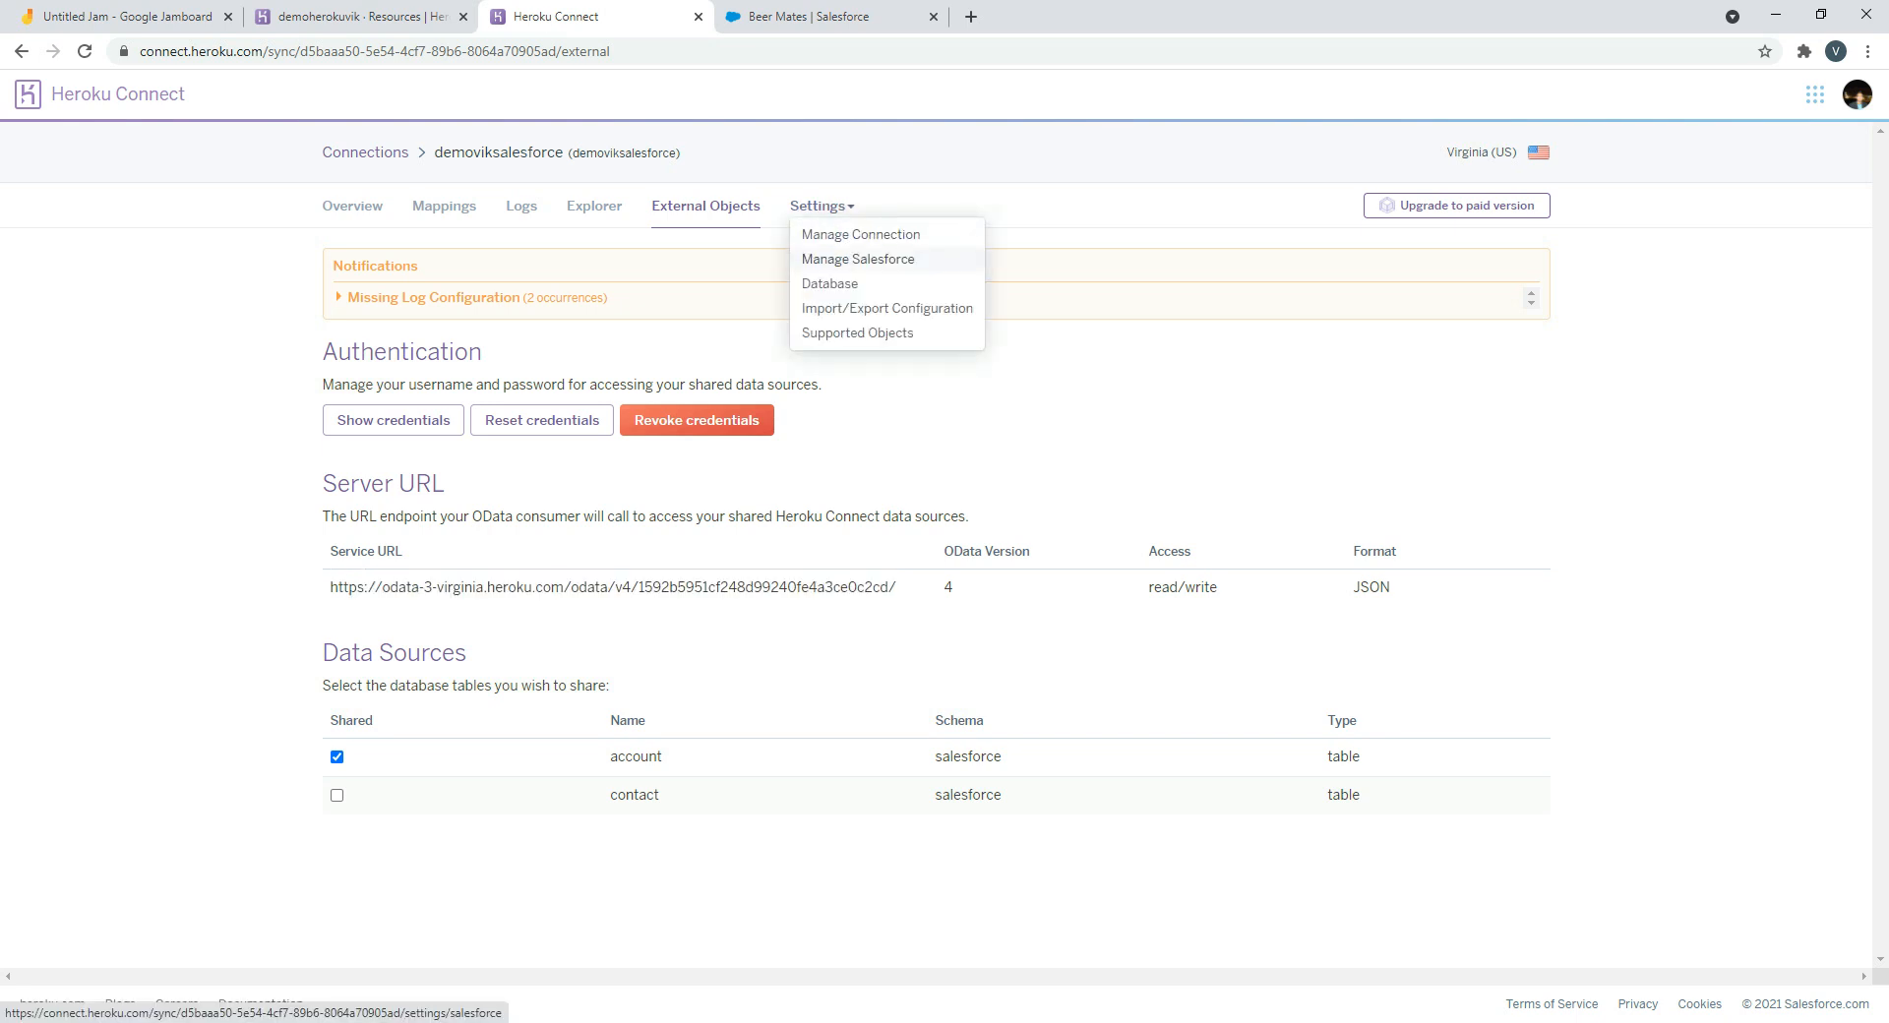
left_click(830, 283)
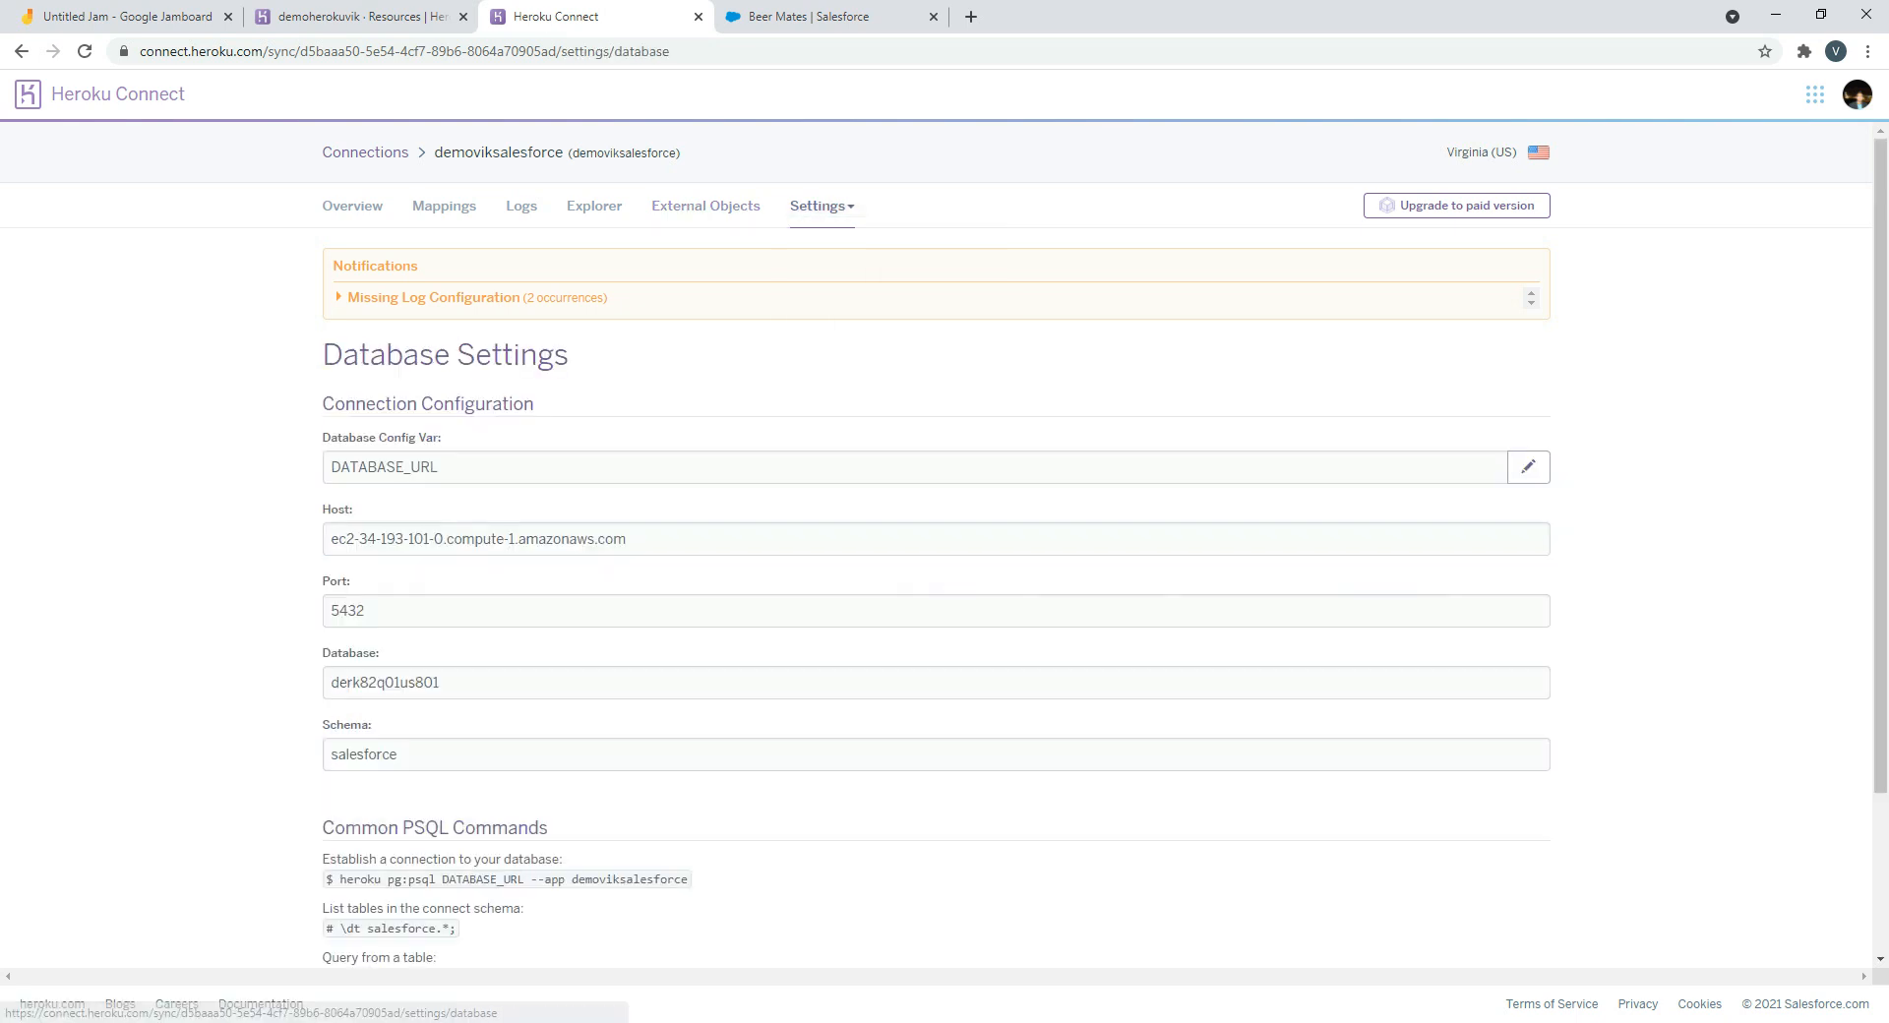
scroll(935, 492, "down", 2)
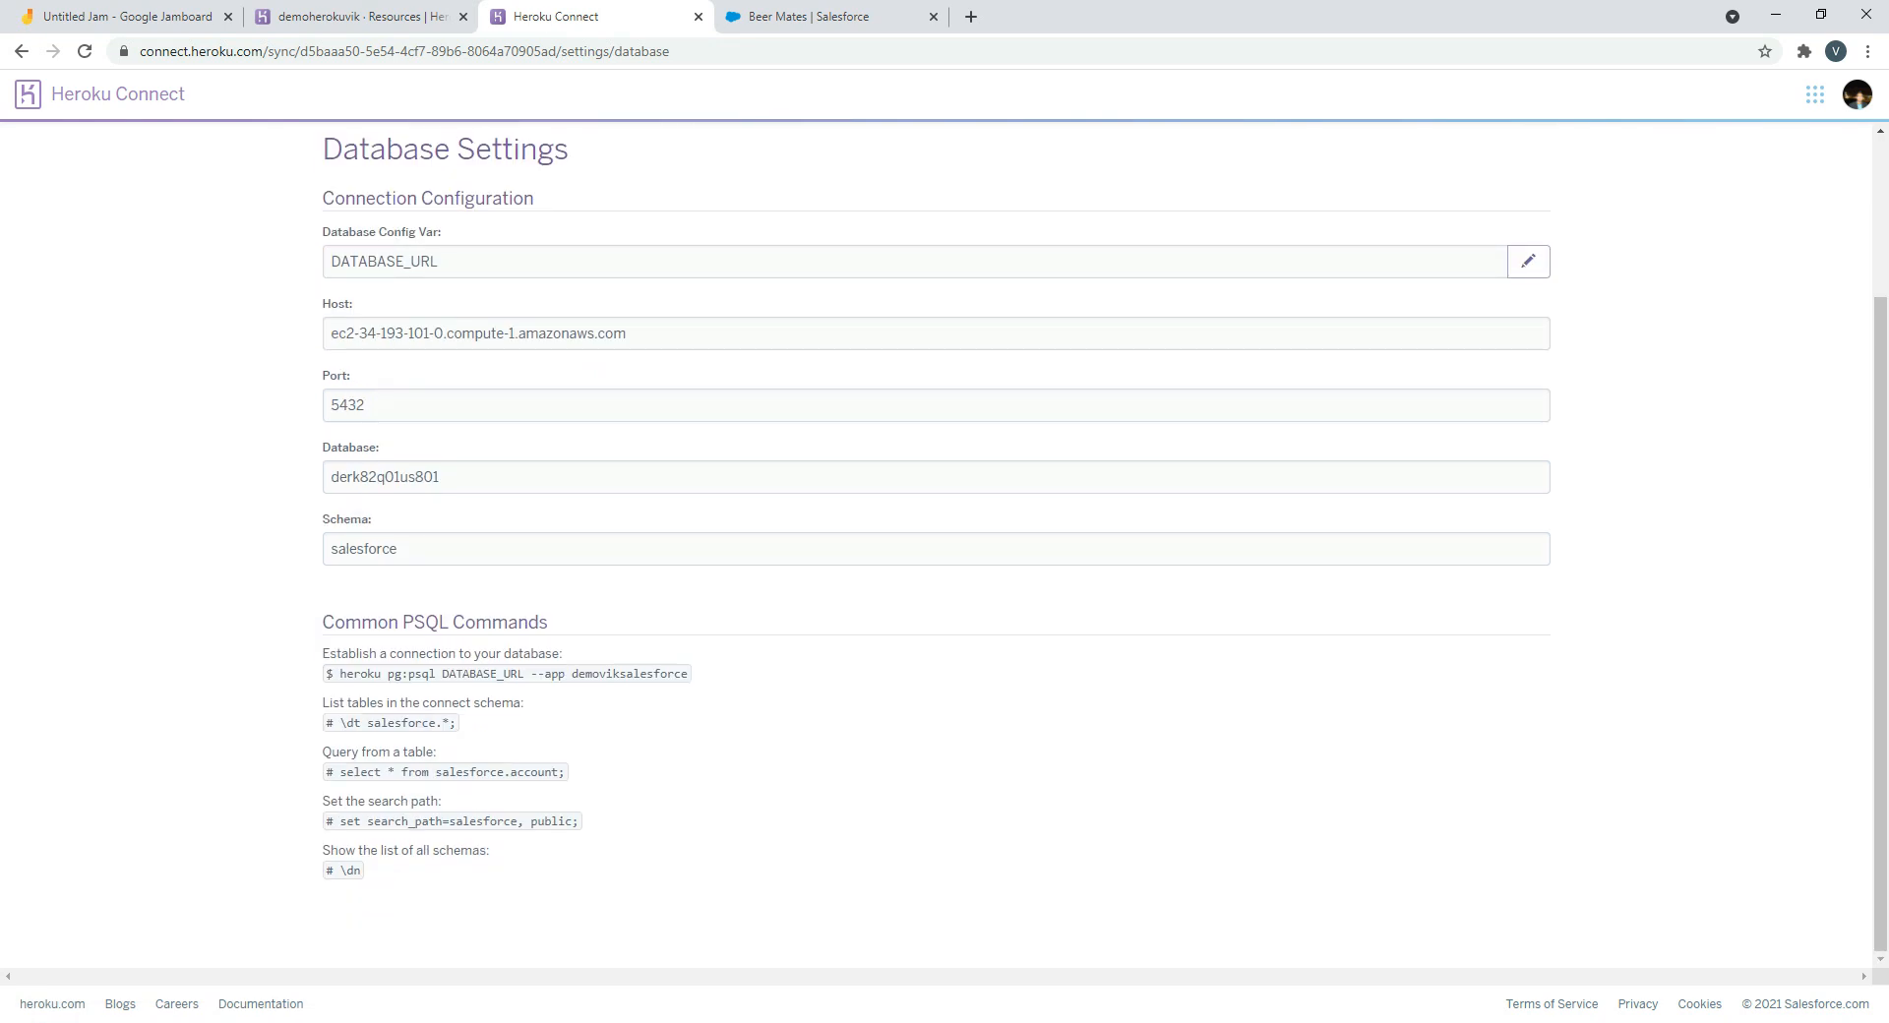
left_click_drag(558, 772, 339, 772)
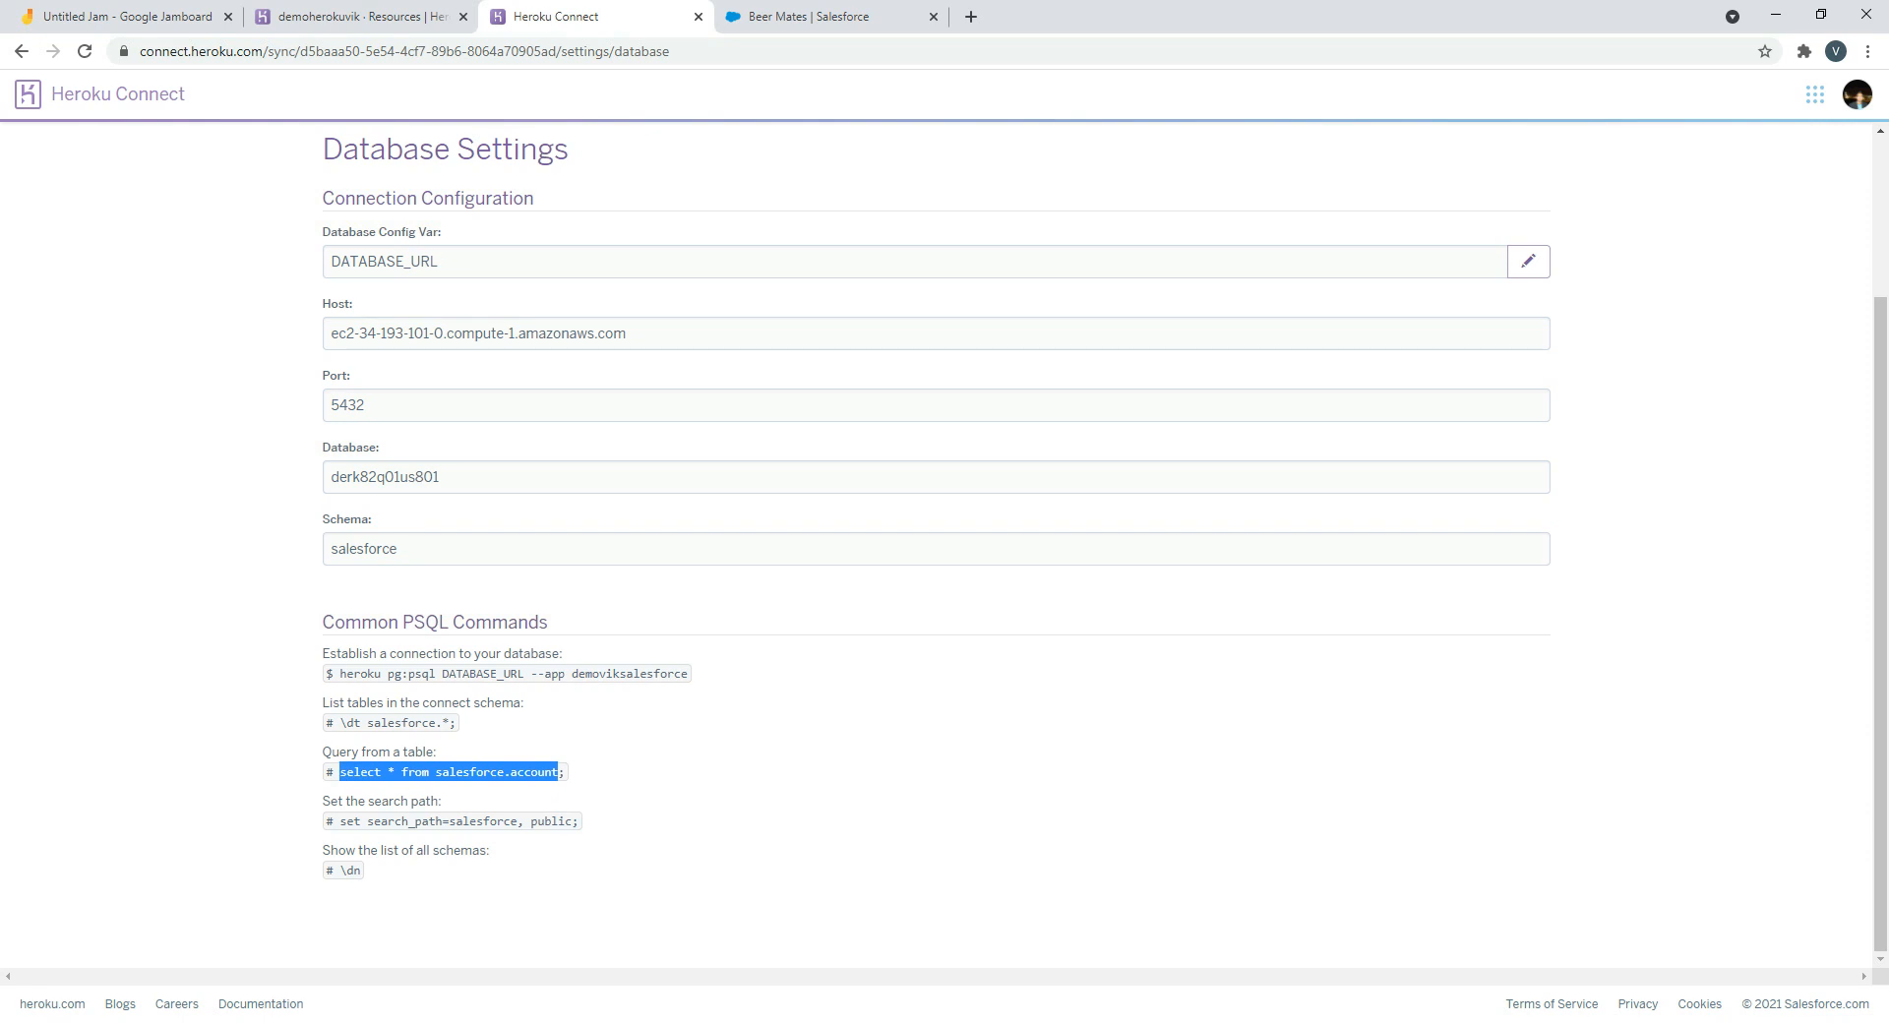
scroll(934, 552, "up", 2)
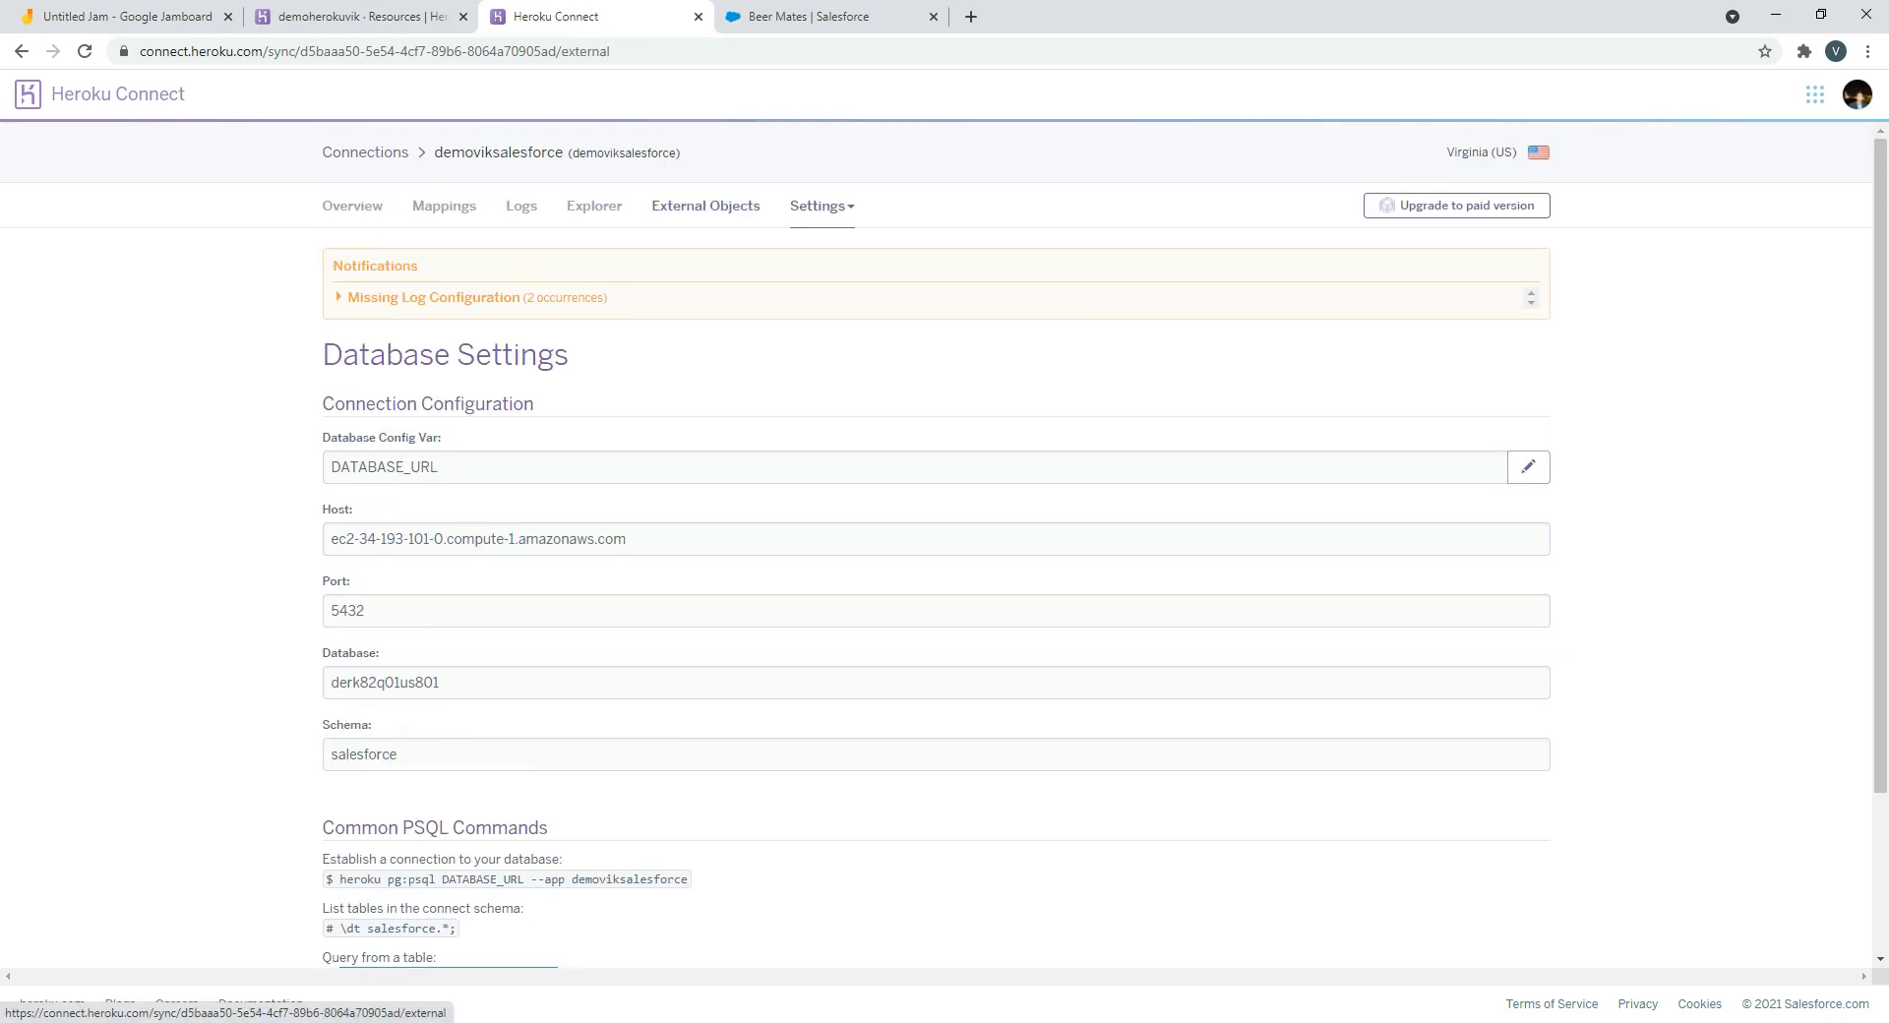
Explore the Contact mapping's synced records and refresh the list to look for the newly created contact
left_click(706, 206)
left_click(595, 206)
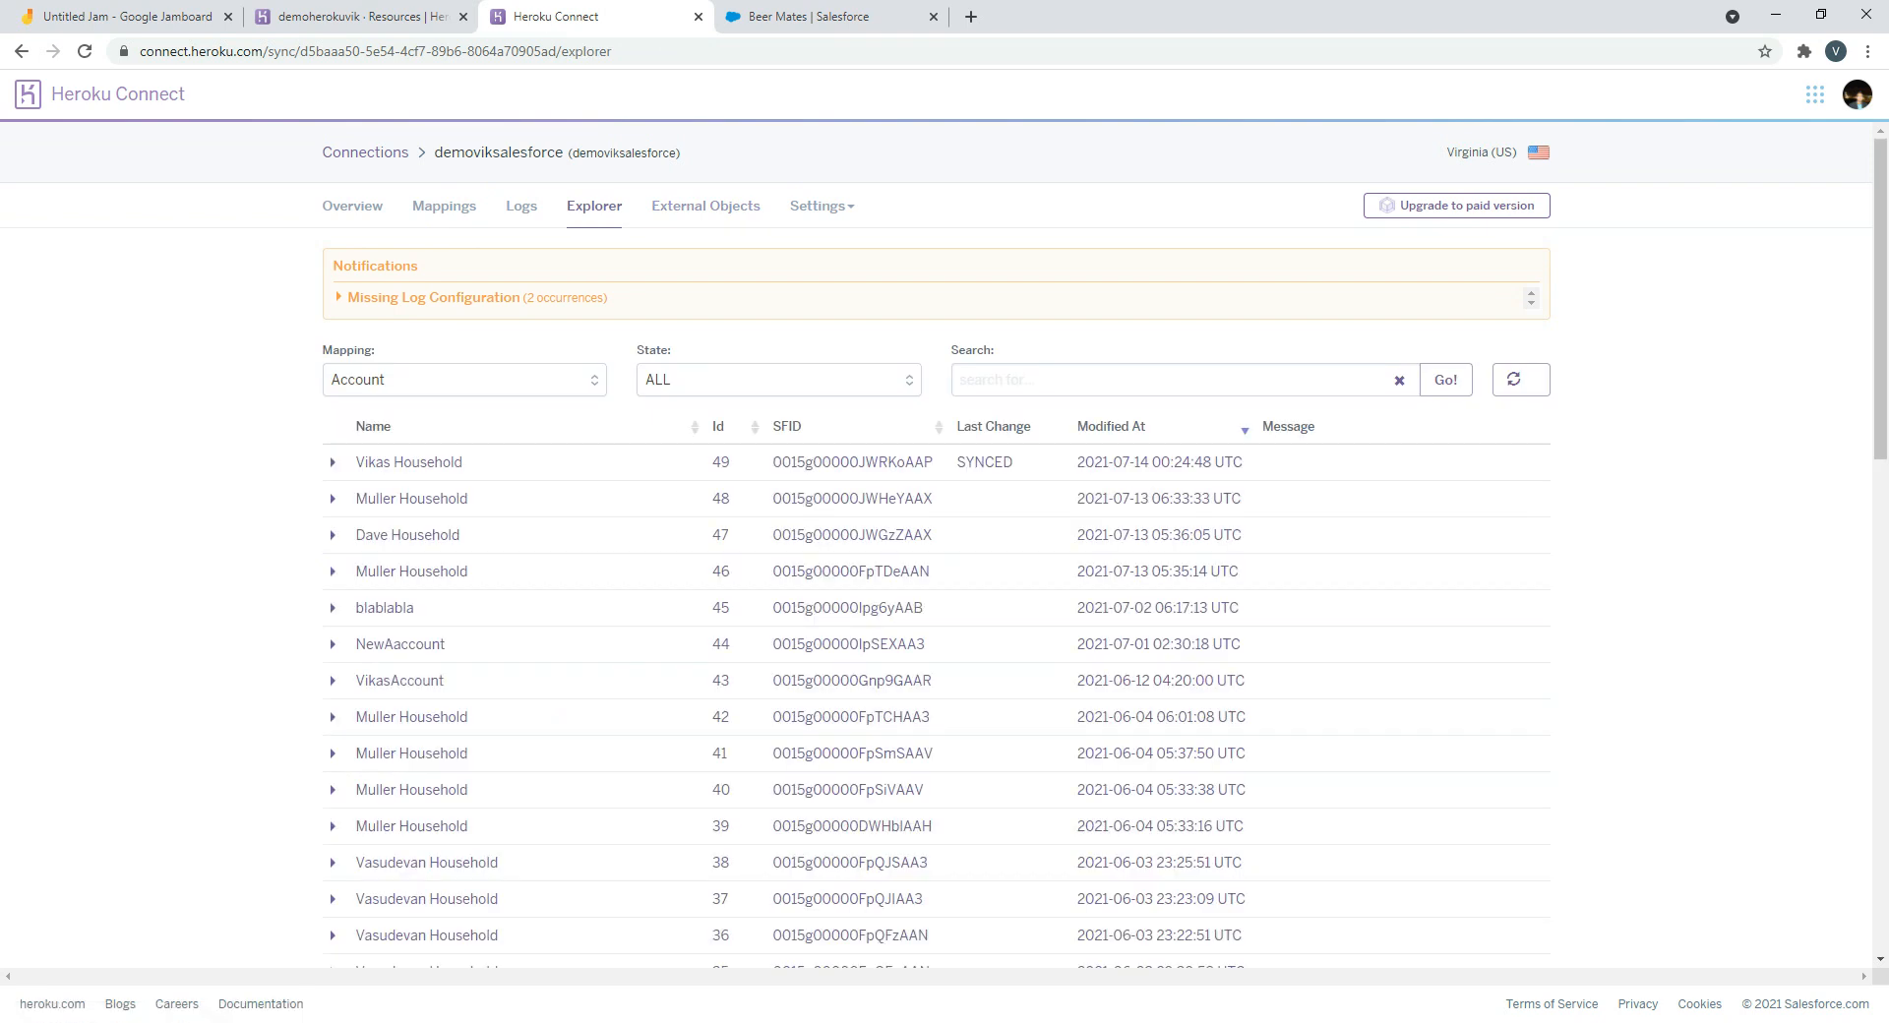
left_click(465, 380)
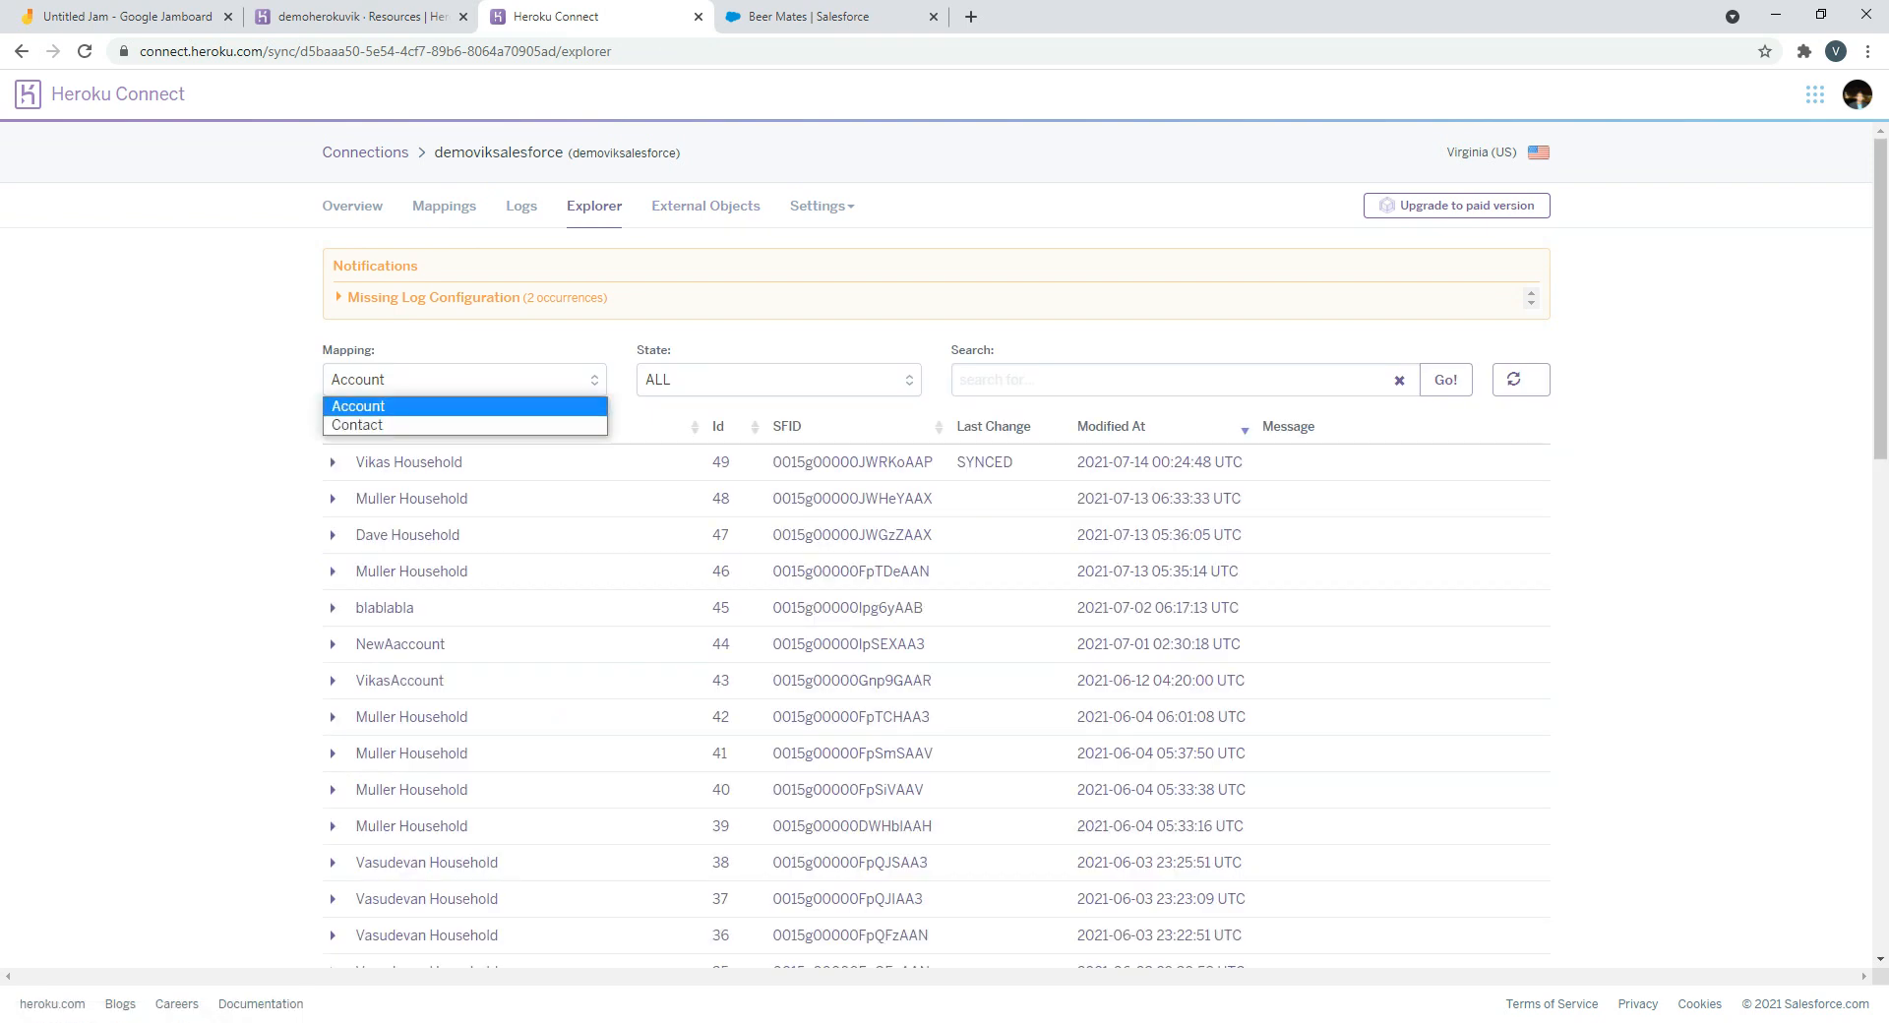
left_click(433, 426)
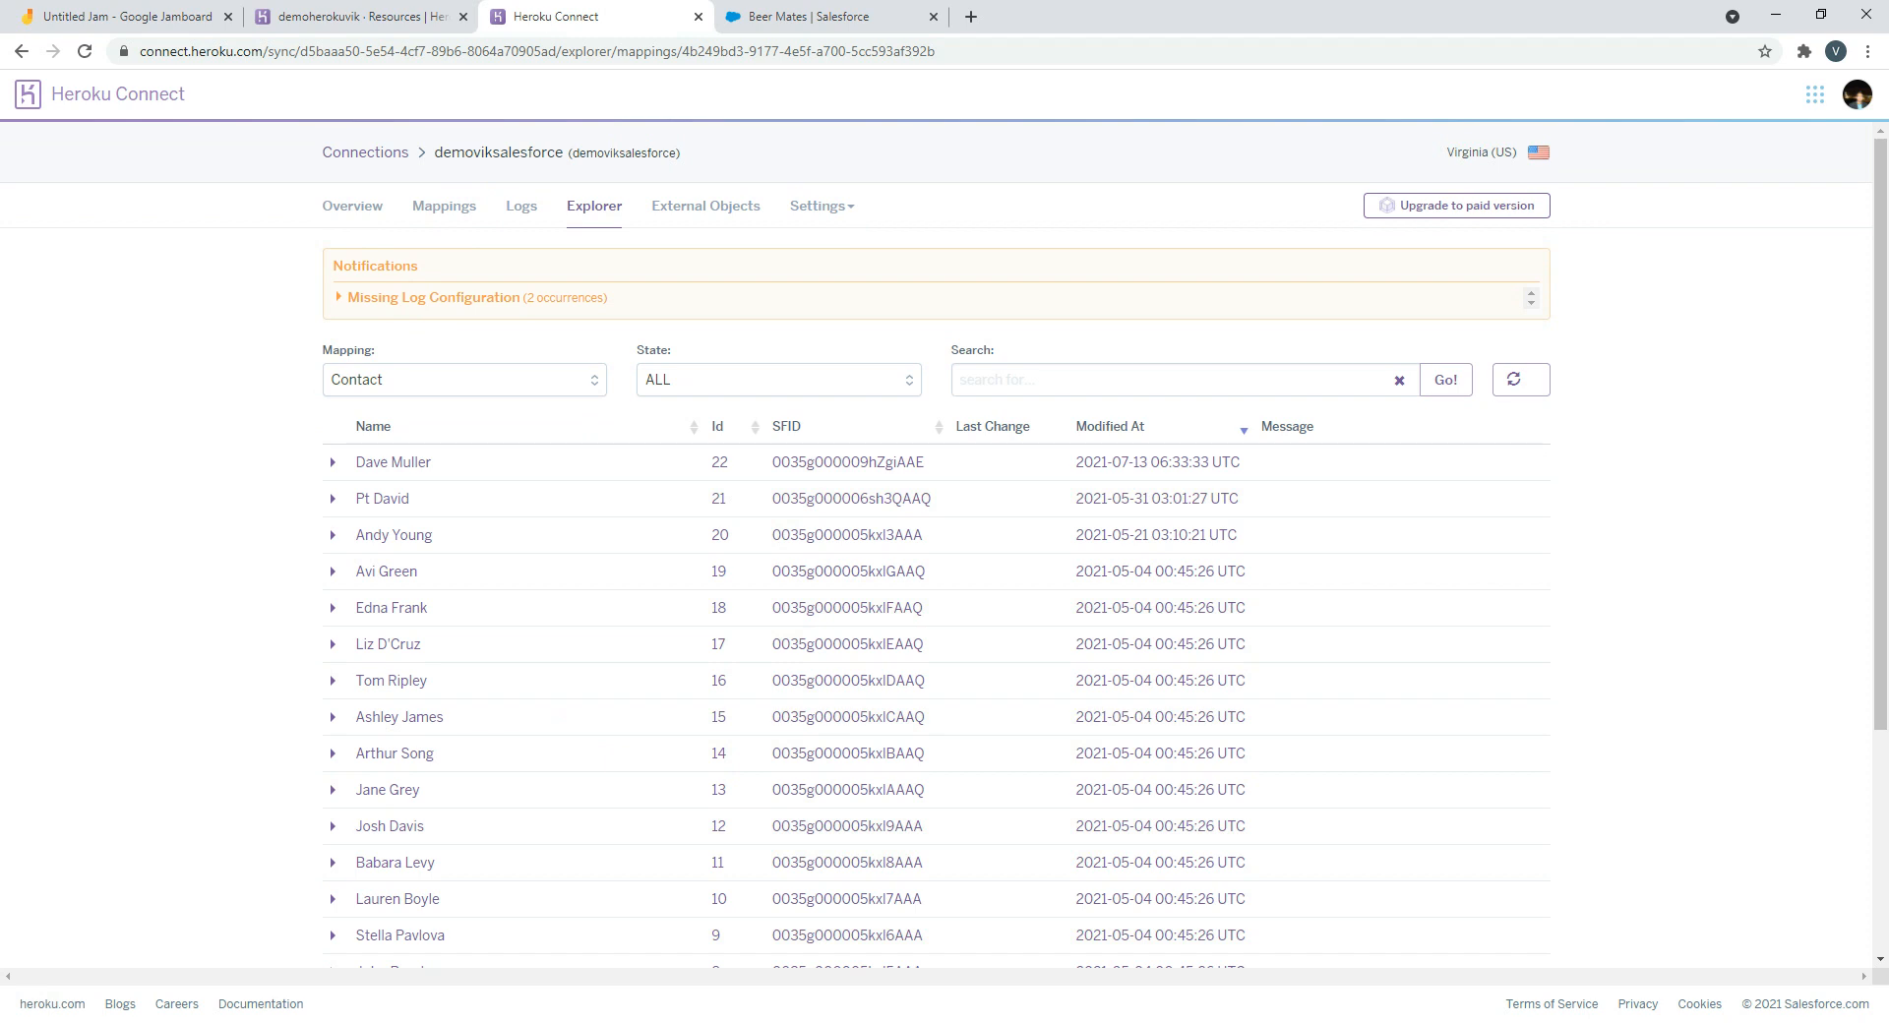
left_click(1522, 379)
left_click(1522, 380)
scroll(935, 590, "down", 3)
scroll(935, 590, "up", 3)
Check the connection overview's status and activity, and glance at the demoherokuvik app's resources before returning to Heroku Connect
left_click(352, 205)
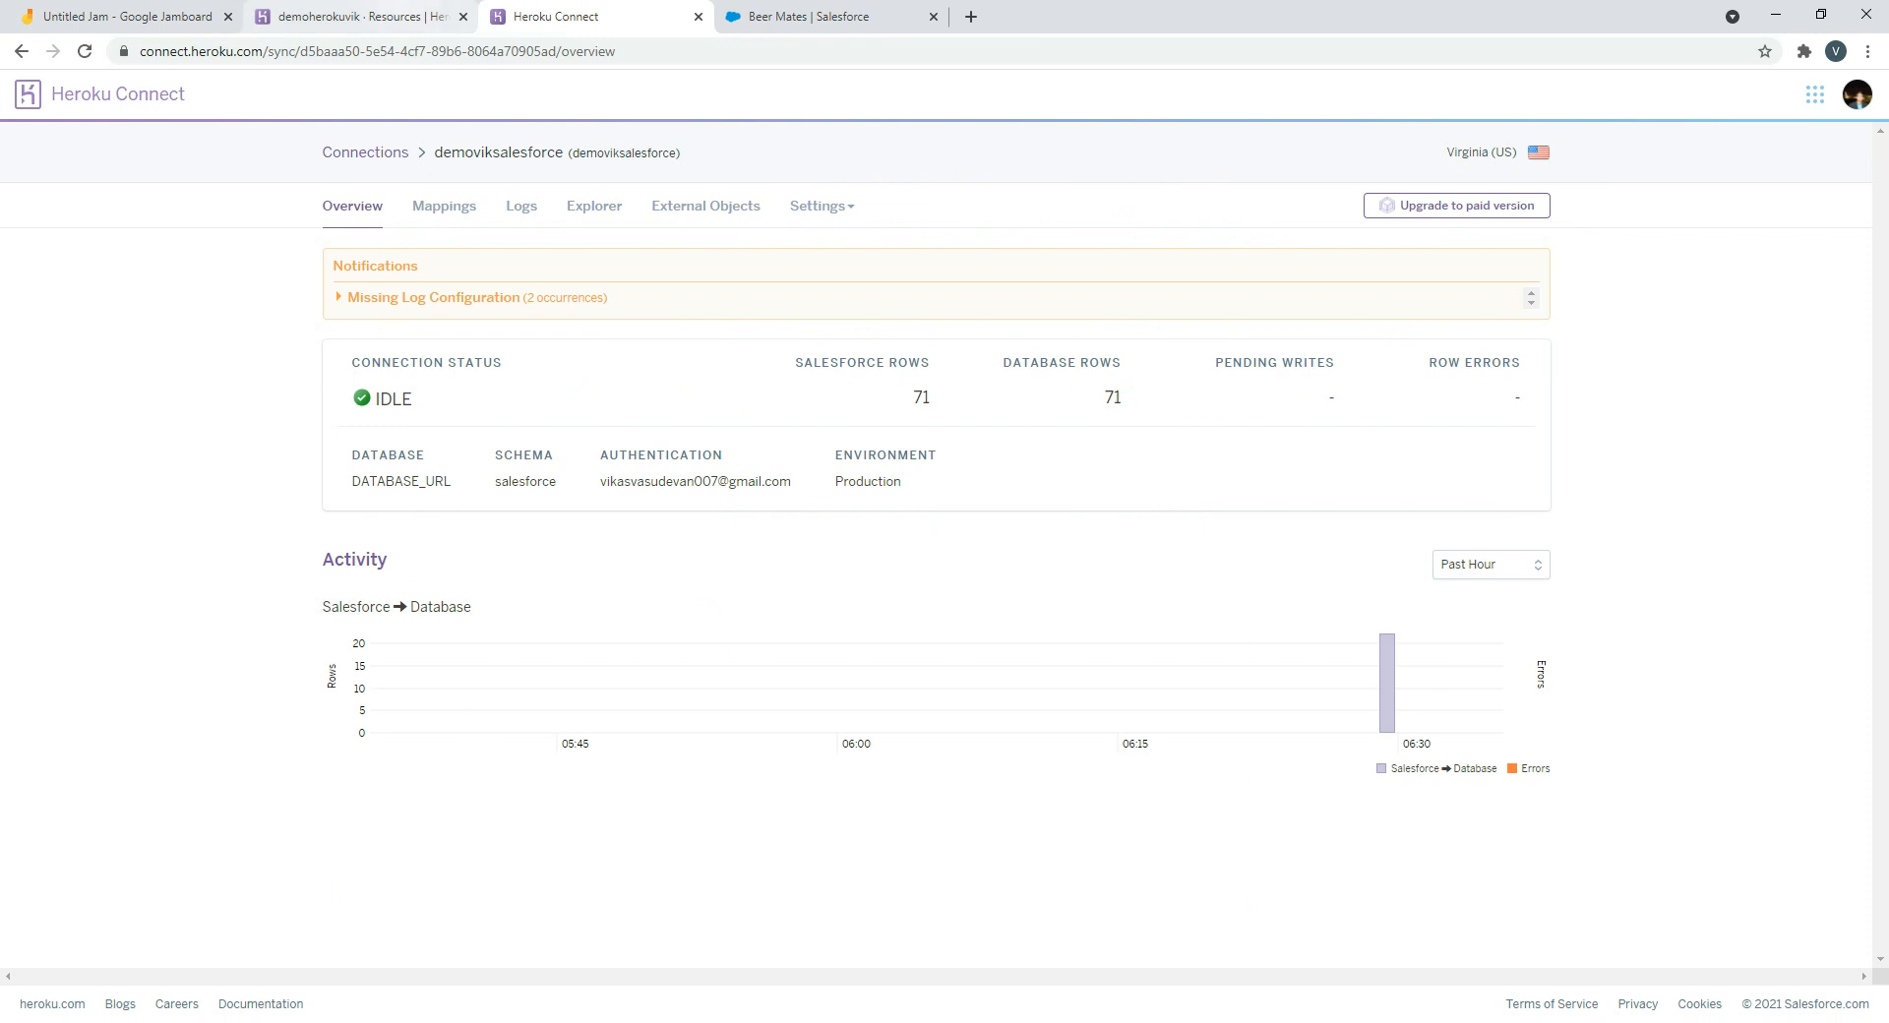
left_click(354, 17)
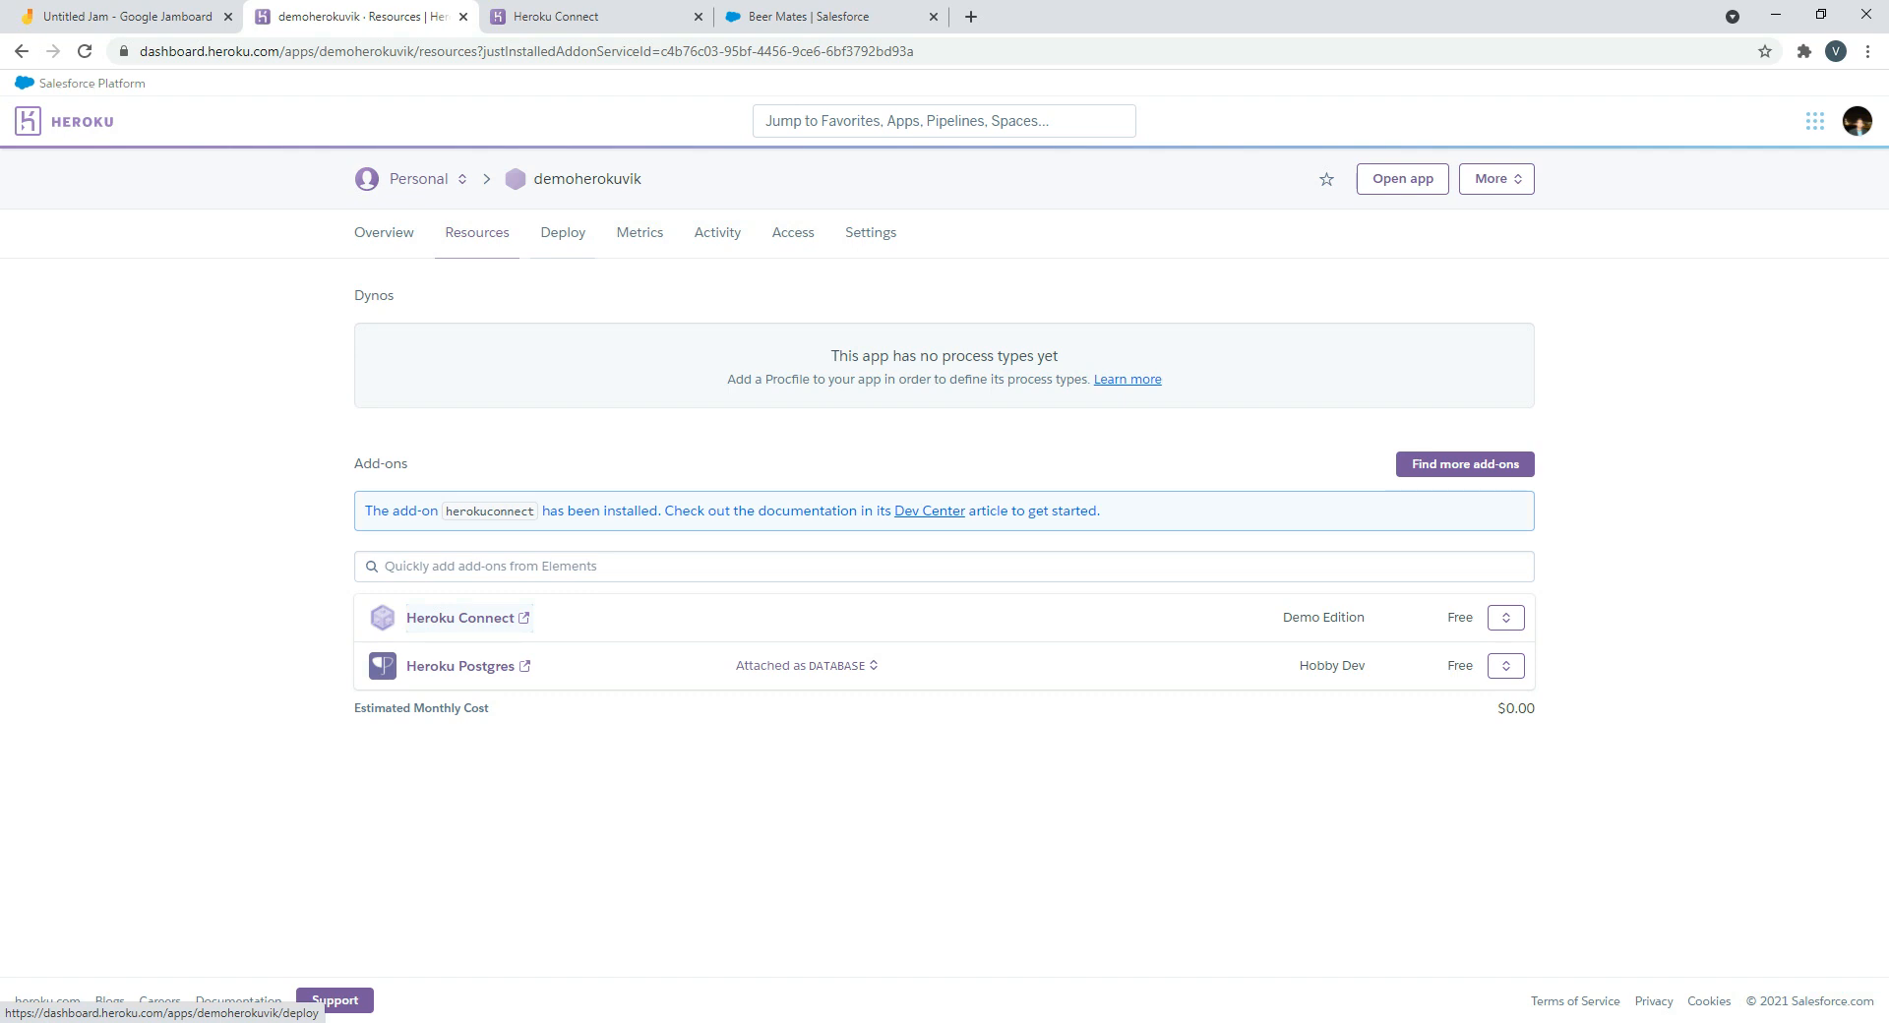
left_click(610, 17)
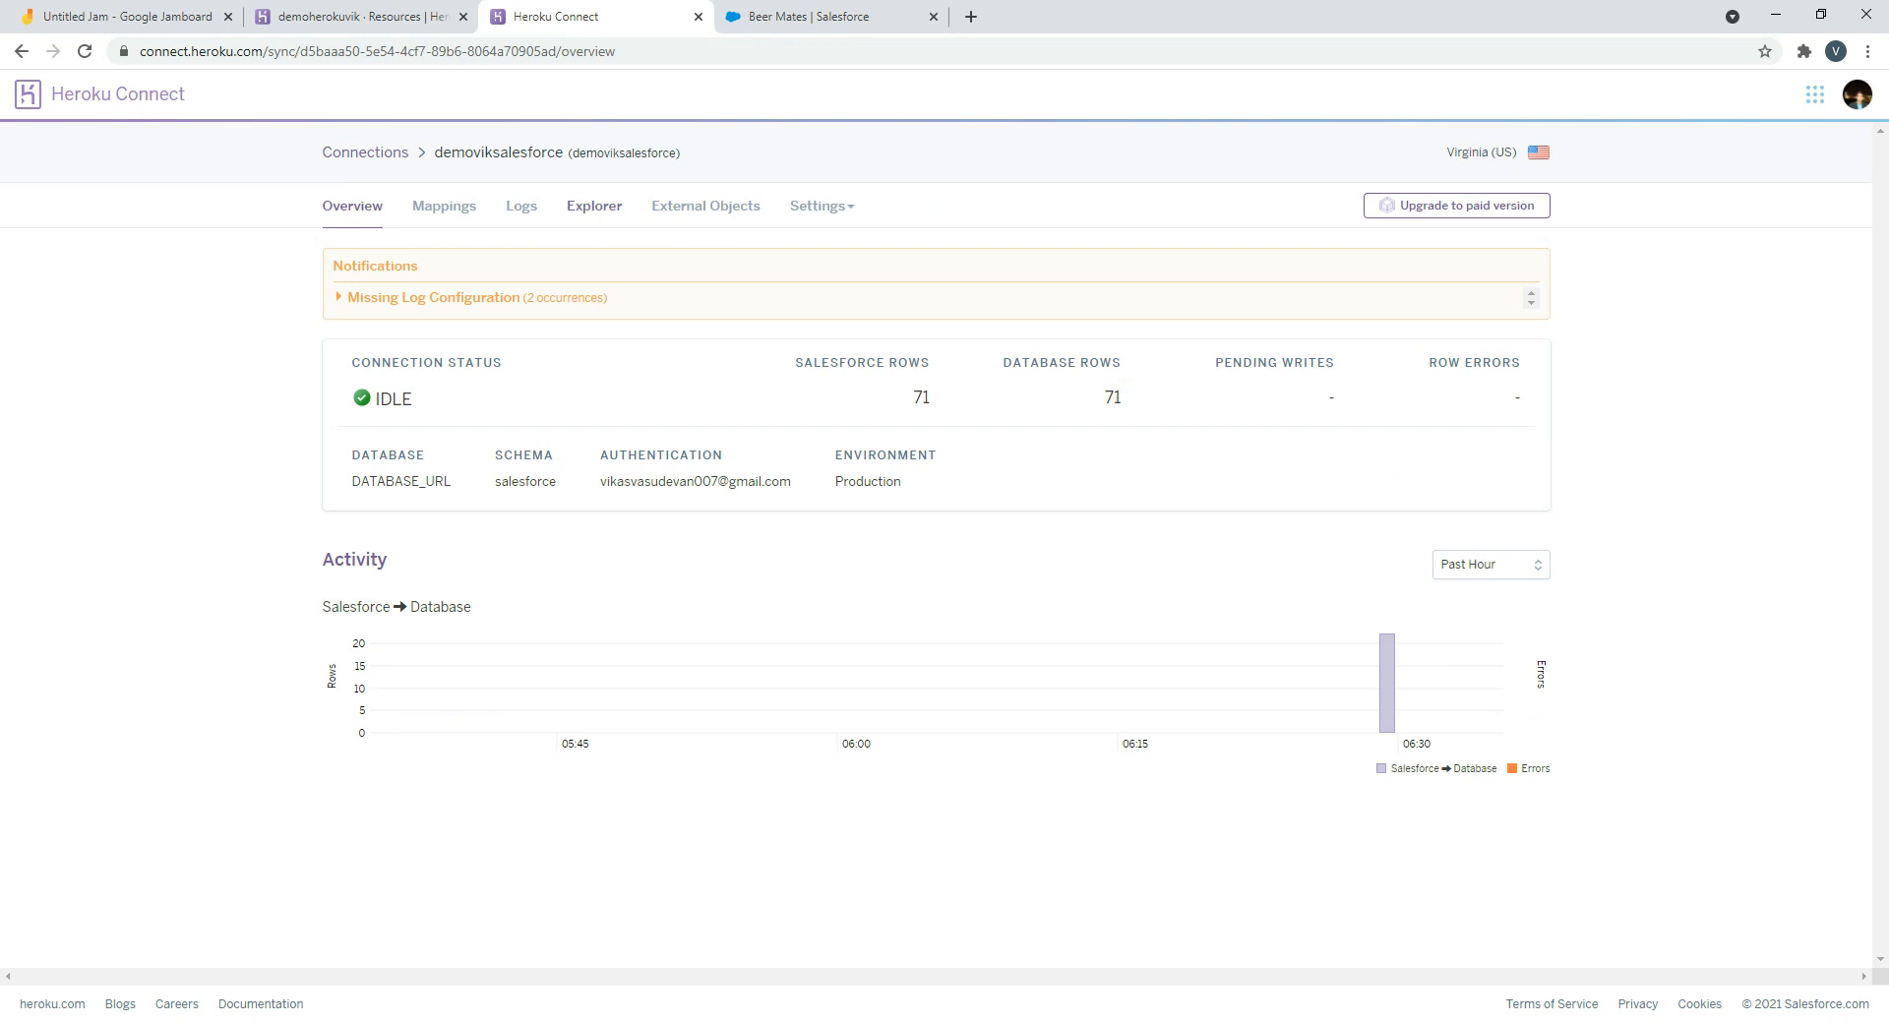